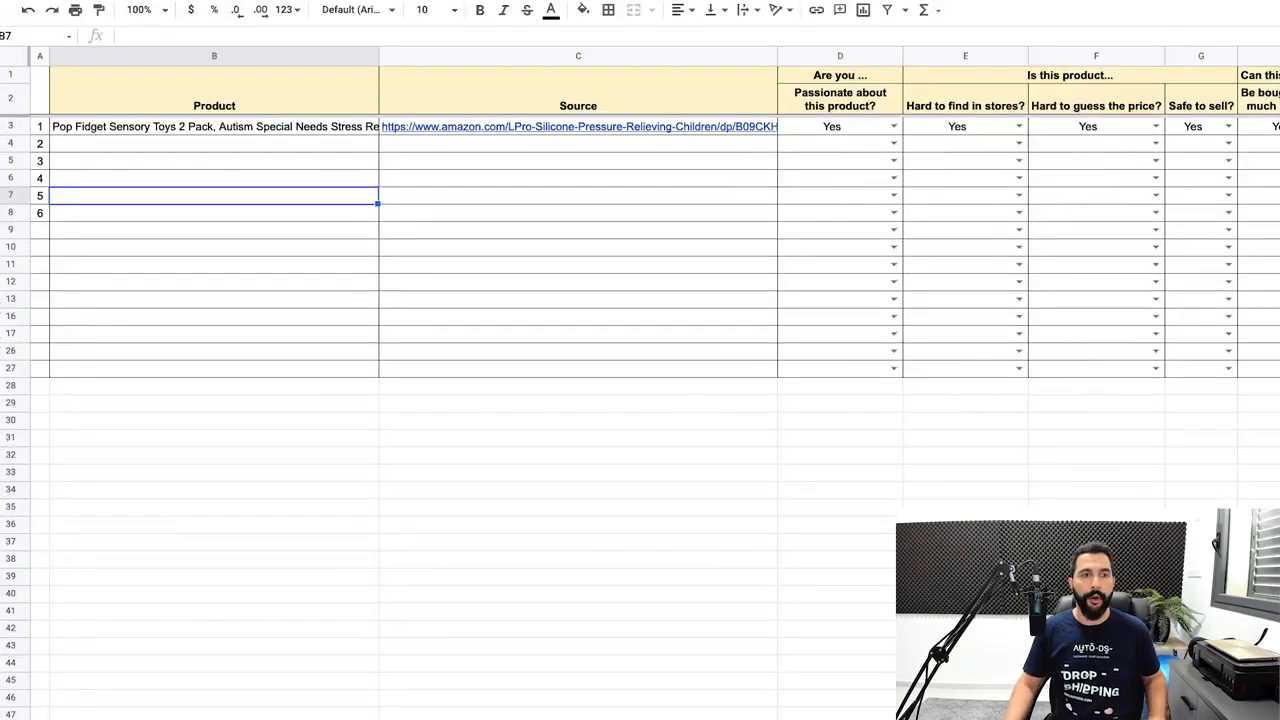
Review the criteria columns for rating products in the product research spreadsheet
left_click(187, 119)
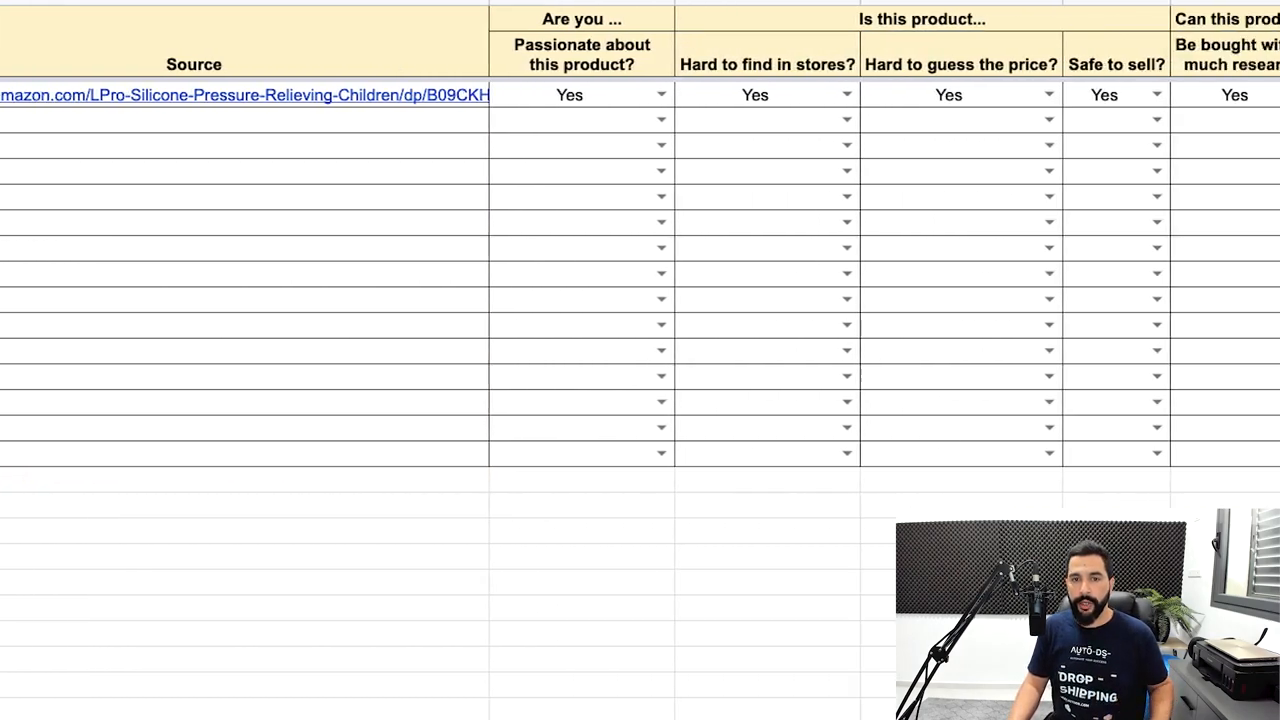
left_click(1275, 120)
key("Escape")
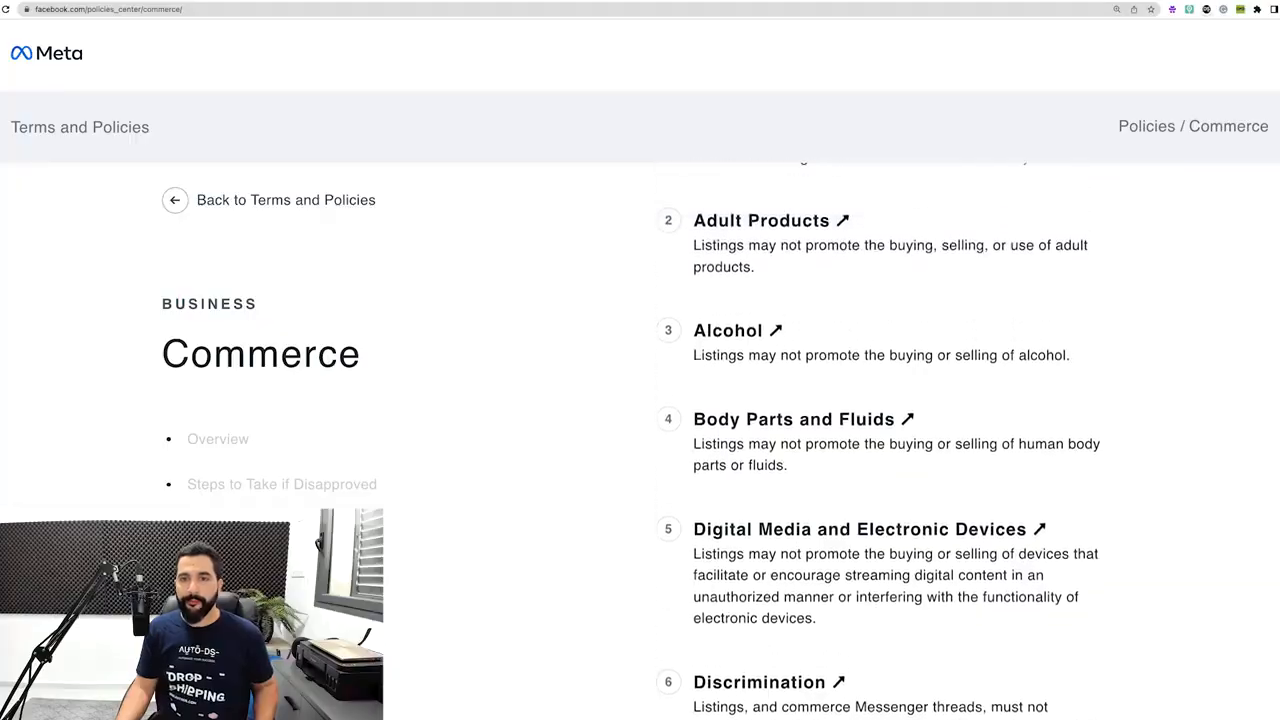
Read through the prohibited listing categories on Meta's Commerce policy page, from Community Standards to Land, Animals, and Animal Products
scroll(900, 430, "up", 2)
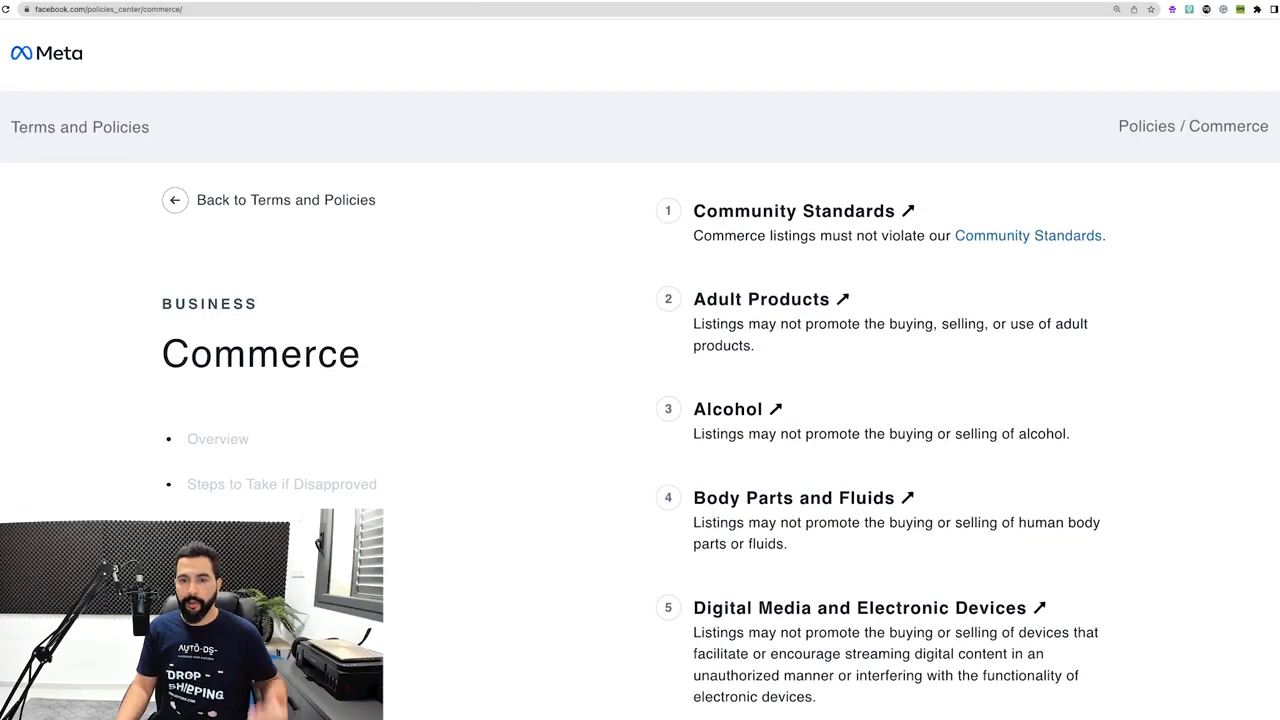
scroll(900, 400, "down", 5)
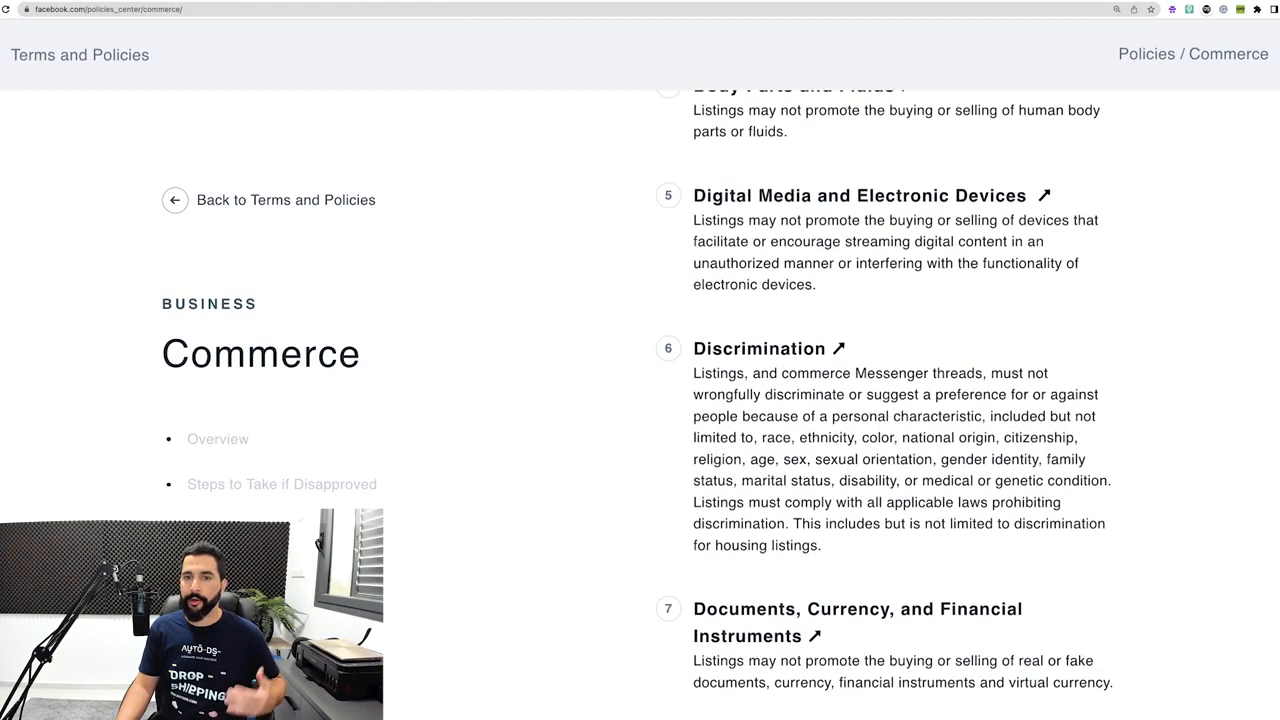
scroll(850, 210, "down", 2)
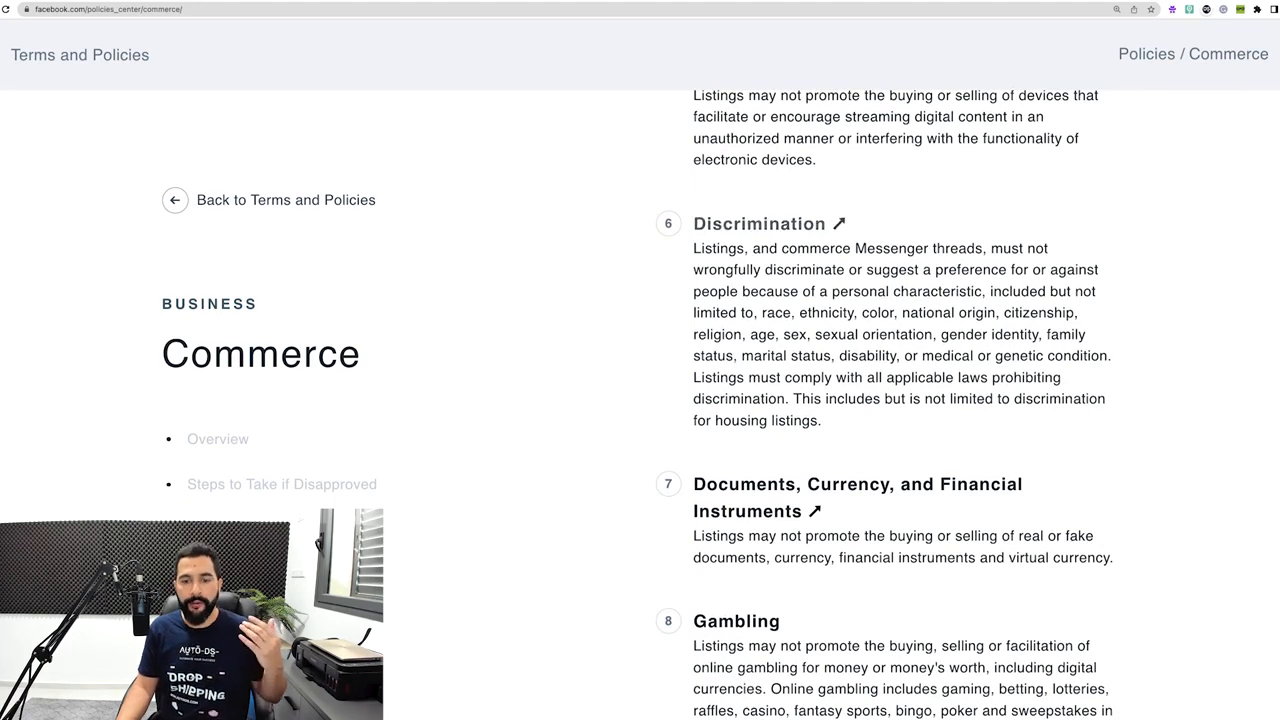
scroll(850, 300, "down", 5)
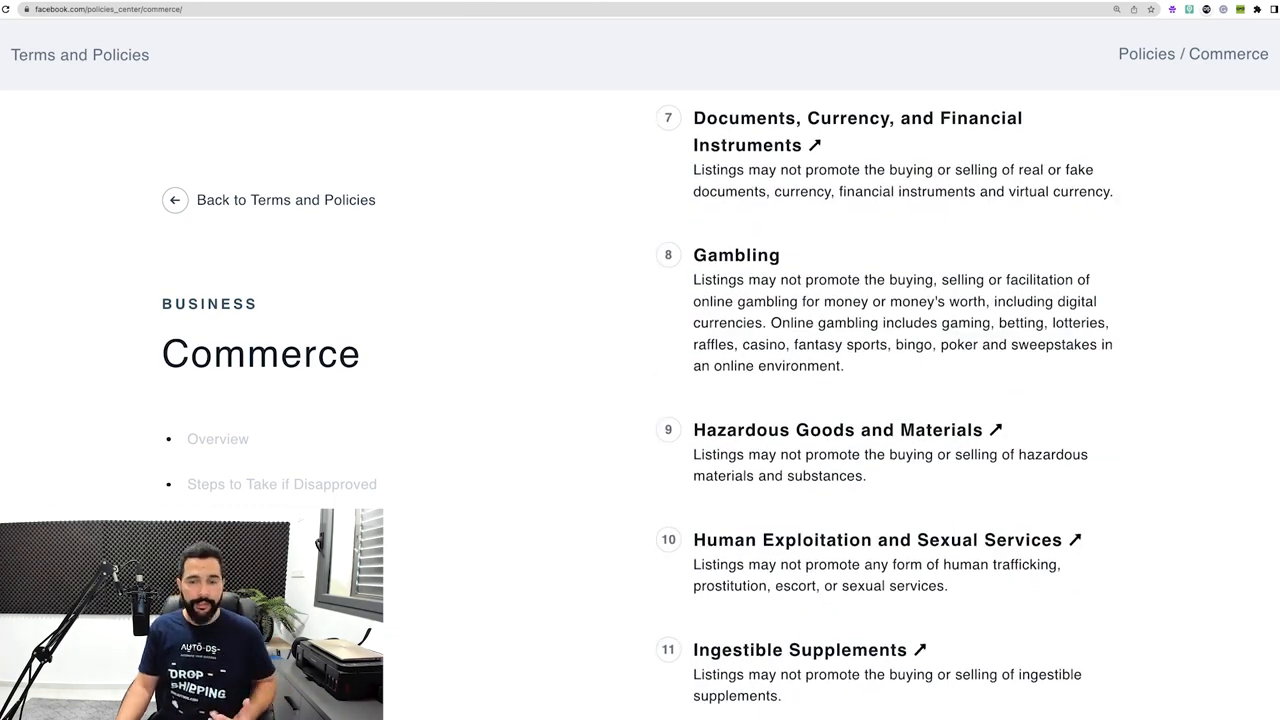
scroll(885, 400, "down", 3)
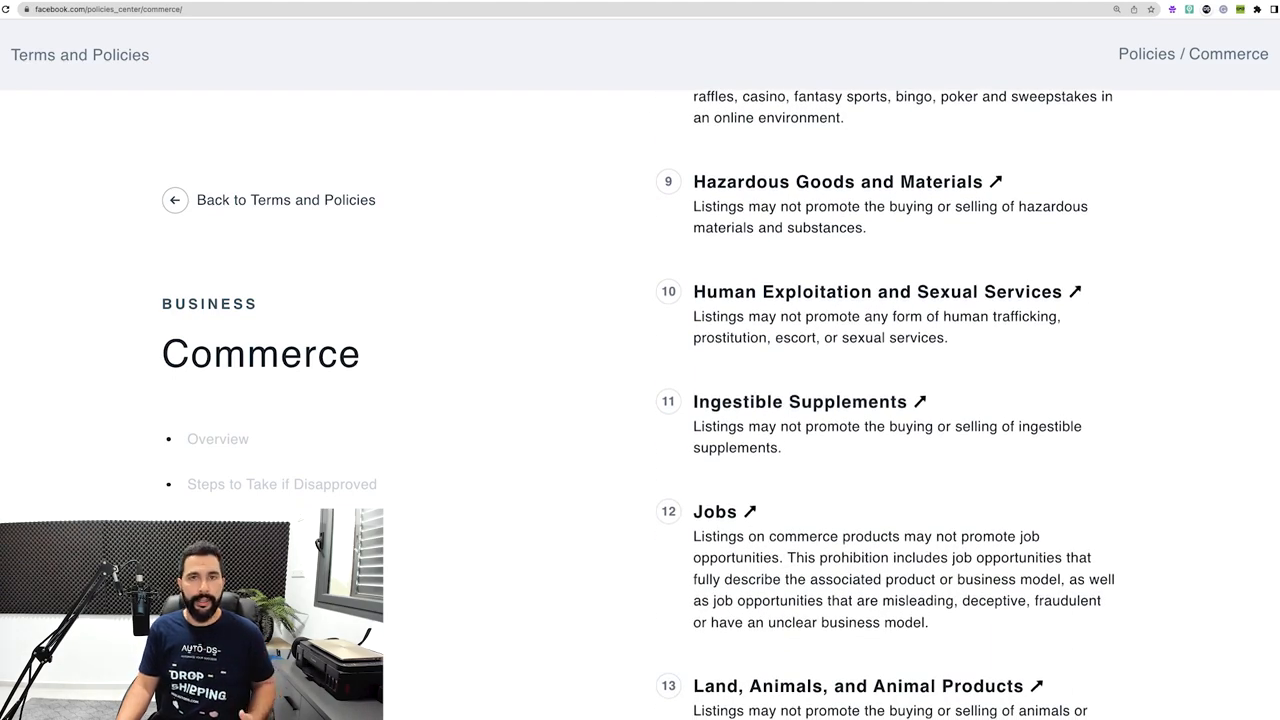
scroll(885, 400, "down", 2)
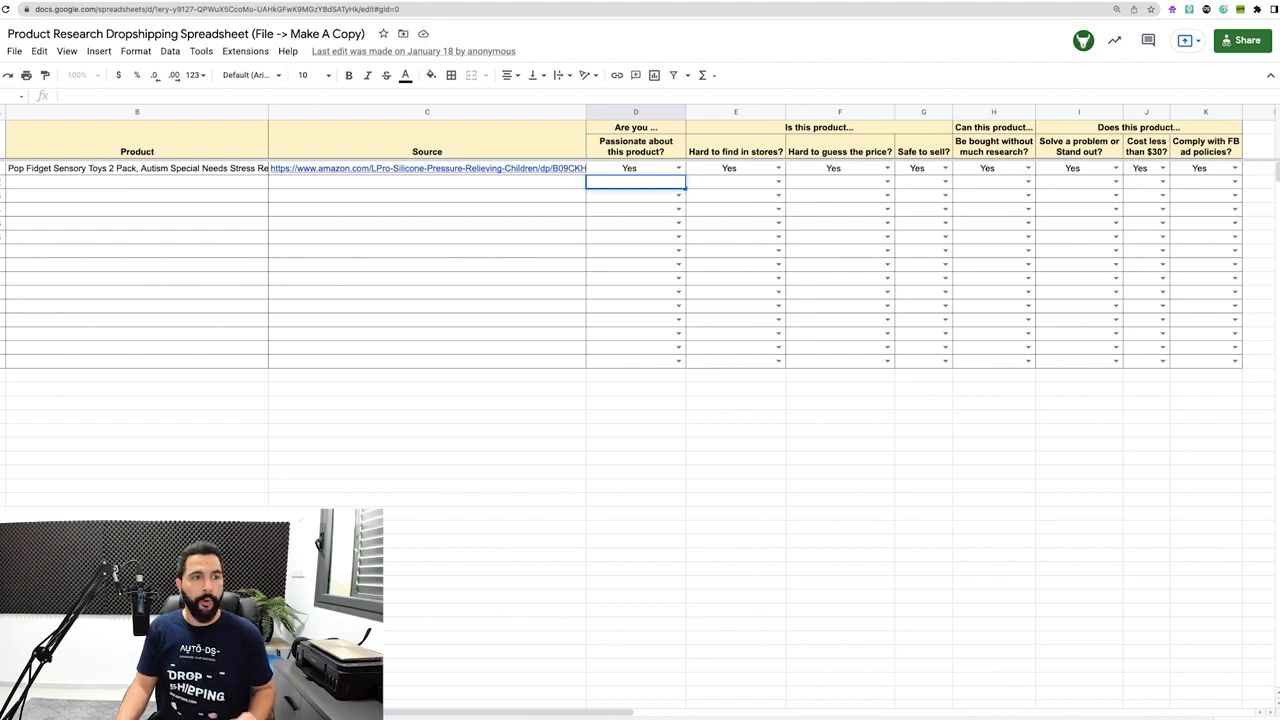
In the product research spreadsheet, check the Pop Fidget Sensory Toys entry and its answer on being passionate about the product
left_click(137, 168)
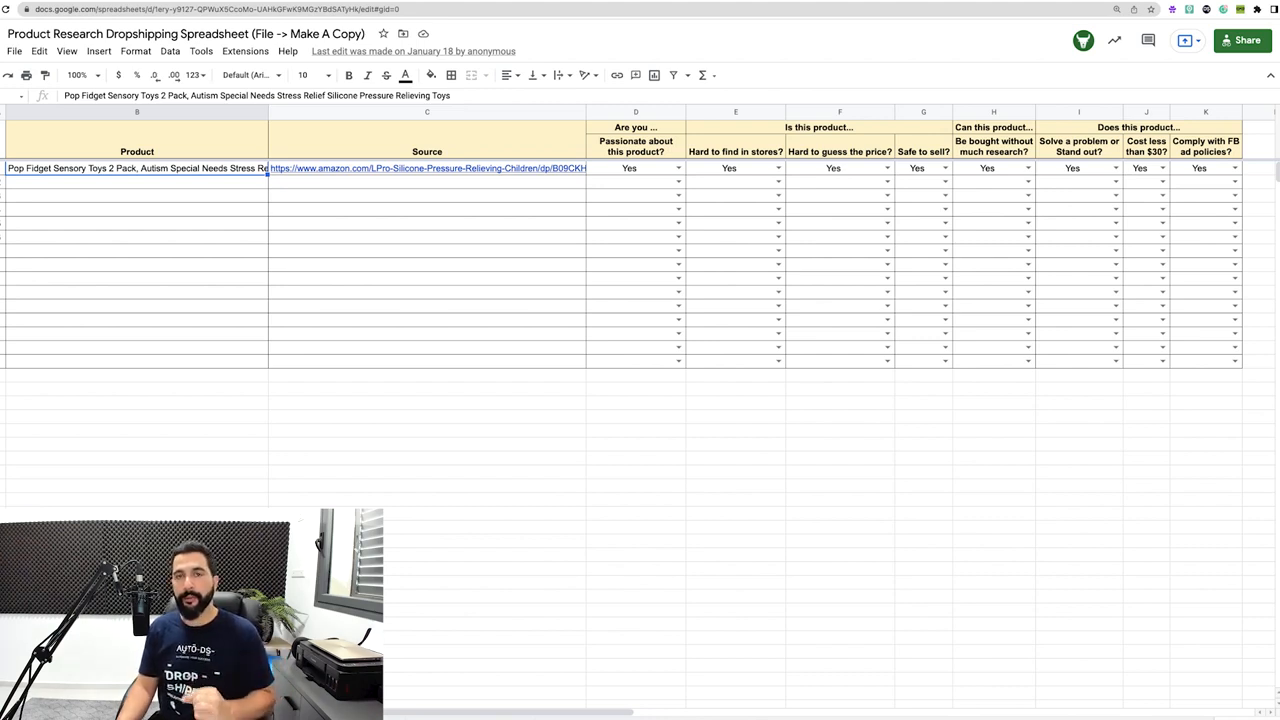
left_click(678, 168)
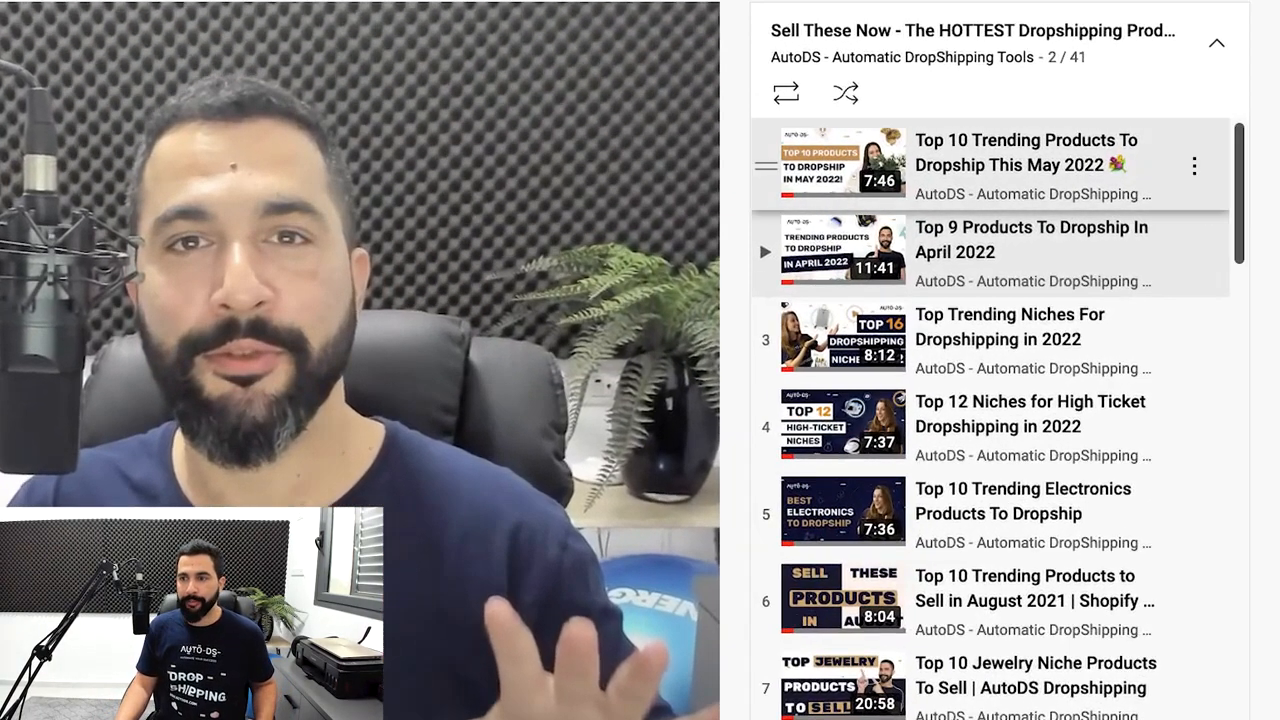
Browse the AutoDS YouTube playlist of hottest dropshipping products through to its last video
scroll(1000, 150, "down", 8)
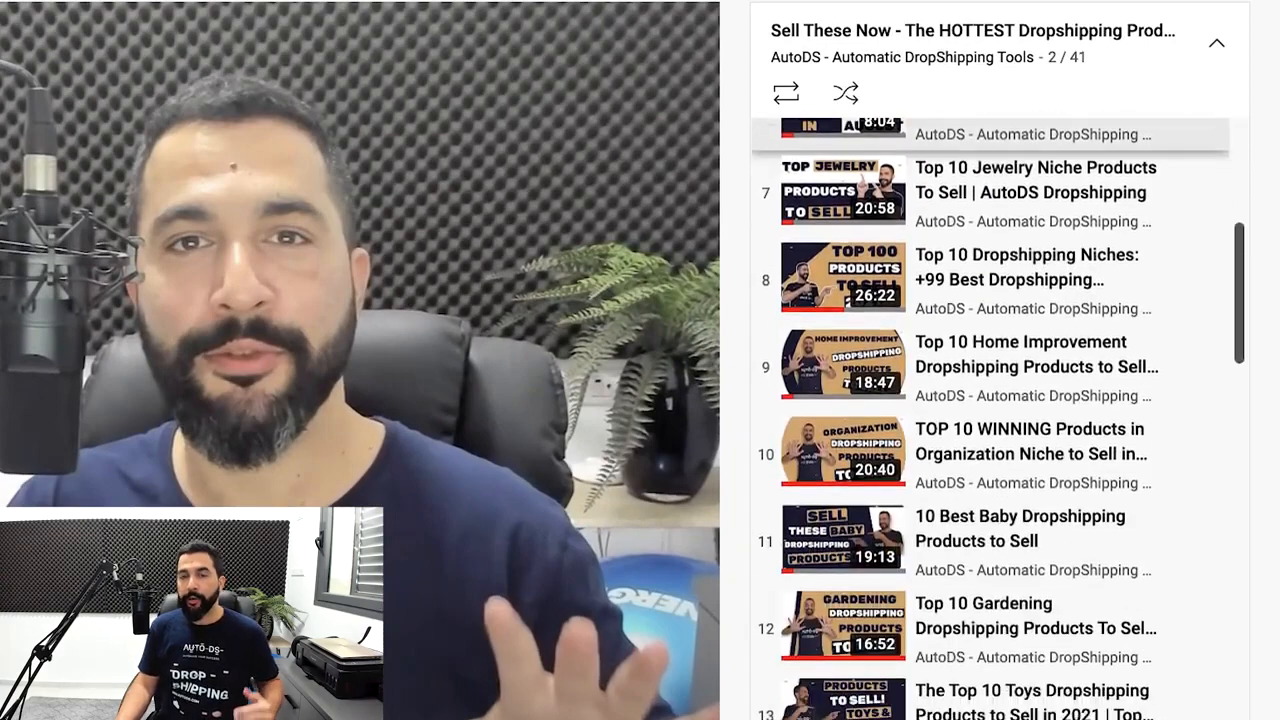
scroll(1000, 160, "down", 11)
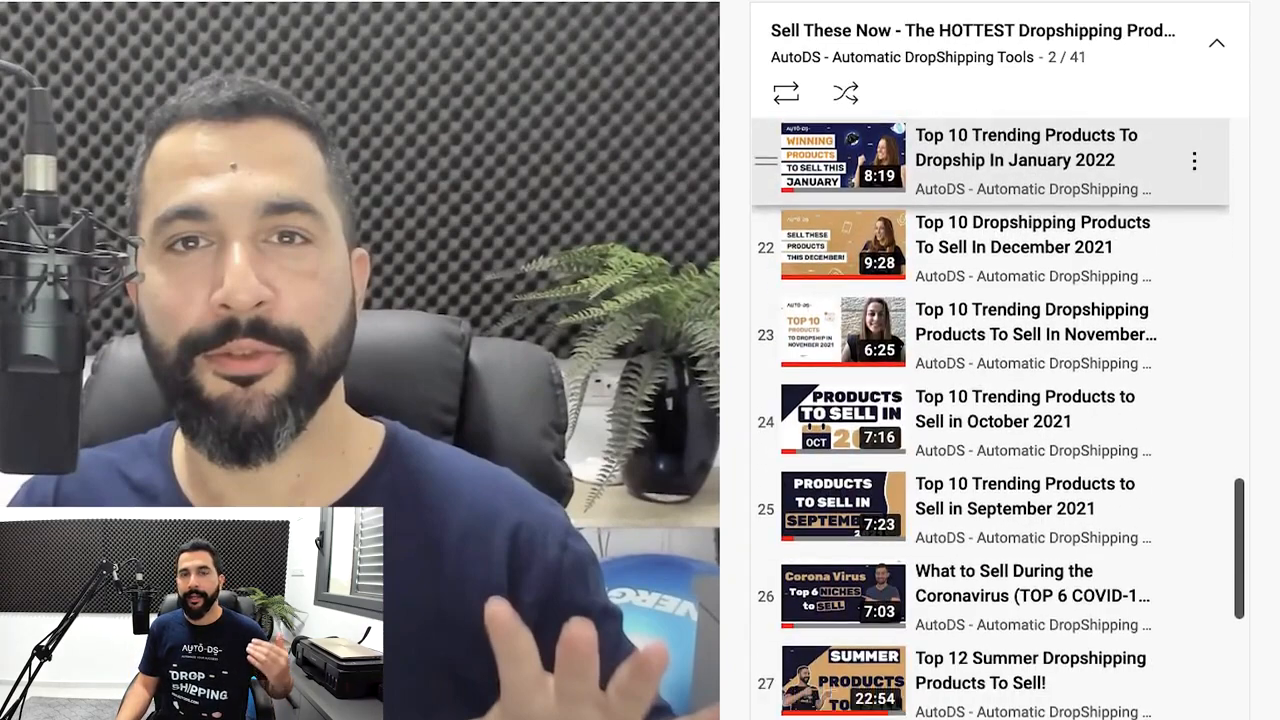
scroll(1000, 200, "down", 9)
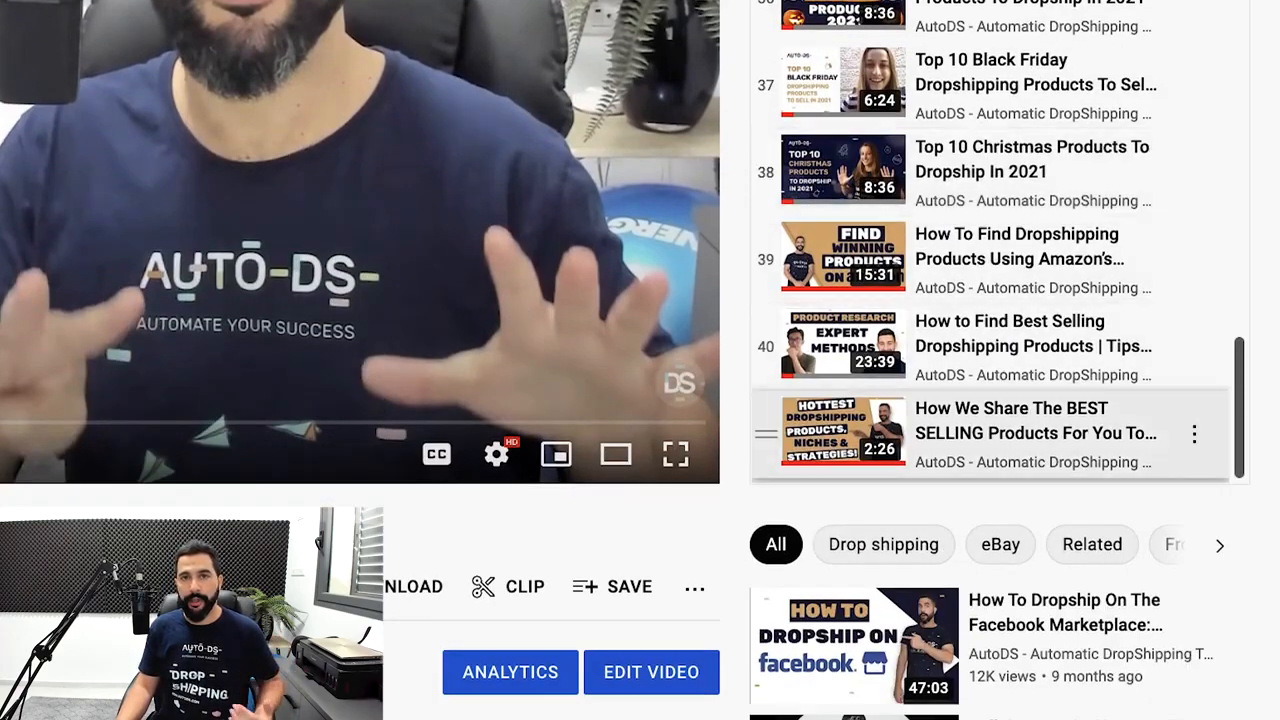
scroll(1000, 660, "up", 7)
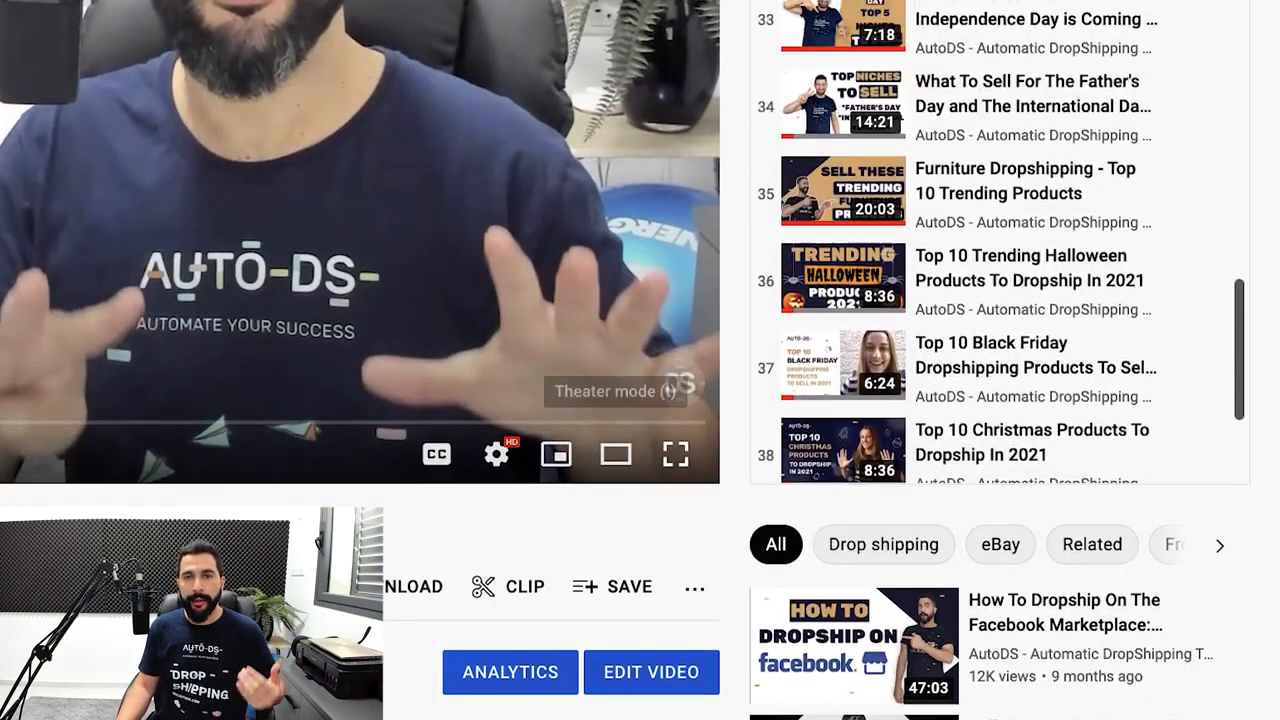
scroll(1000, 310, "up", 1)
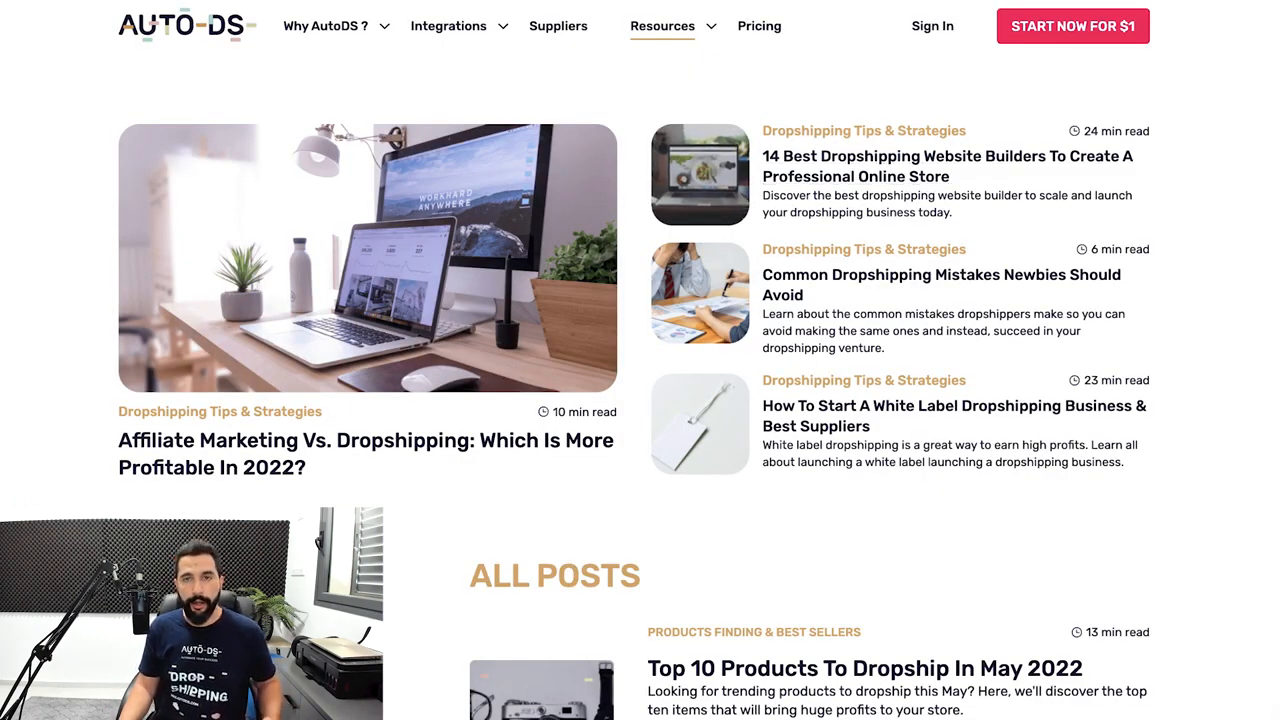
Filter the AutoDS blog's posts by the Products Finding & Best Sellers topic
scroll(368, 300, "down", 4)
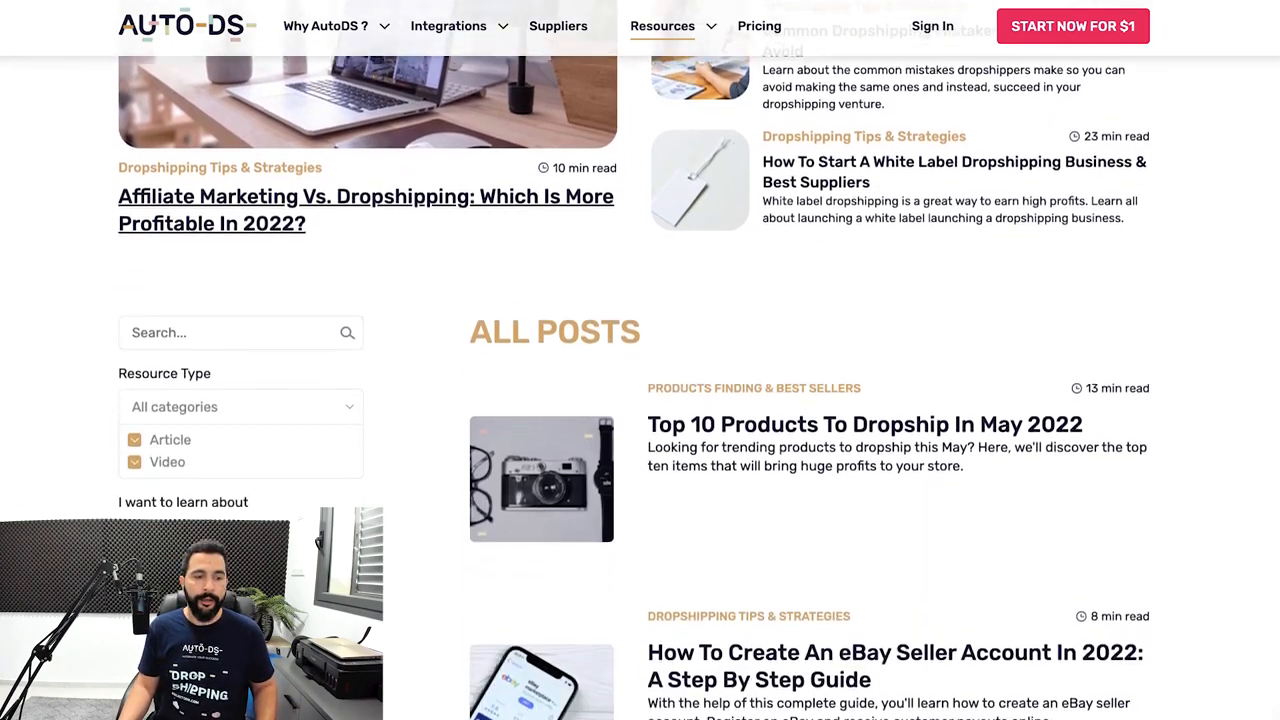
scroll(640, 380, "down", 1)
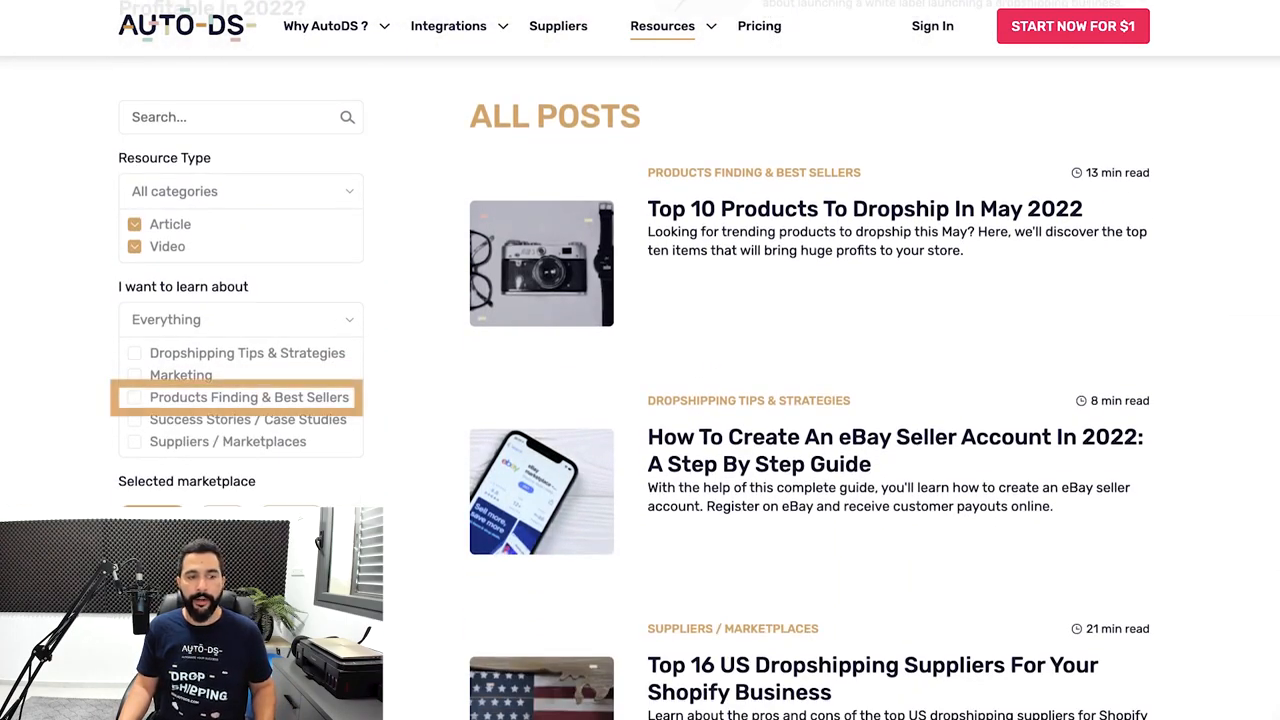
left_click(135, 398)
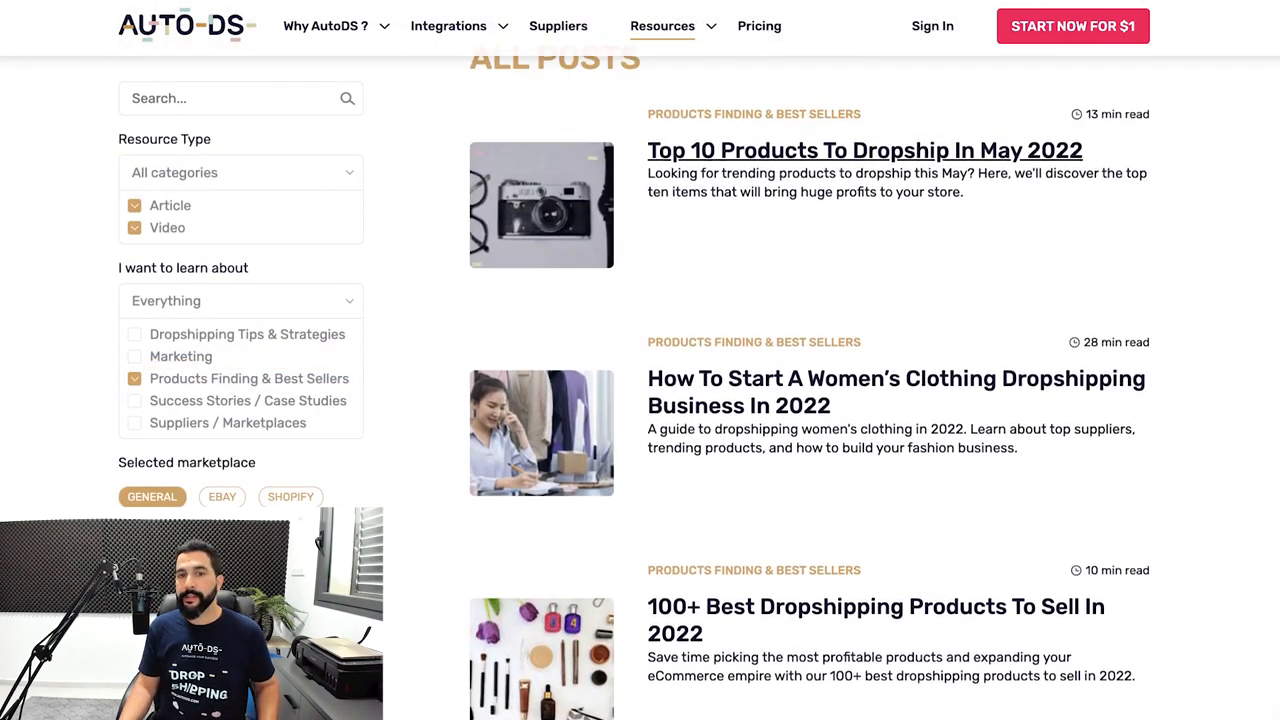
Browse the filtered posts and open the article "100+ Best Dropshipping Products To Sell In 2022"
scroll(809, 380, "down", 2)
scroll(809, 260, "down", 3)
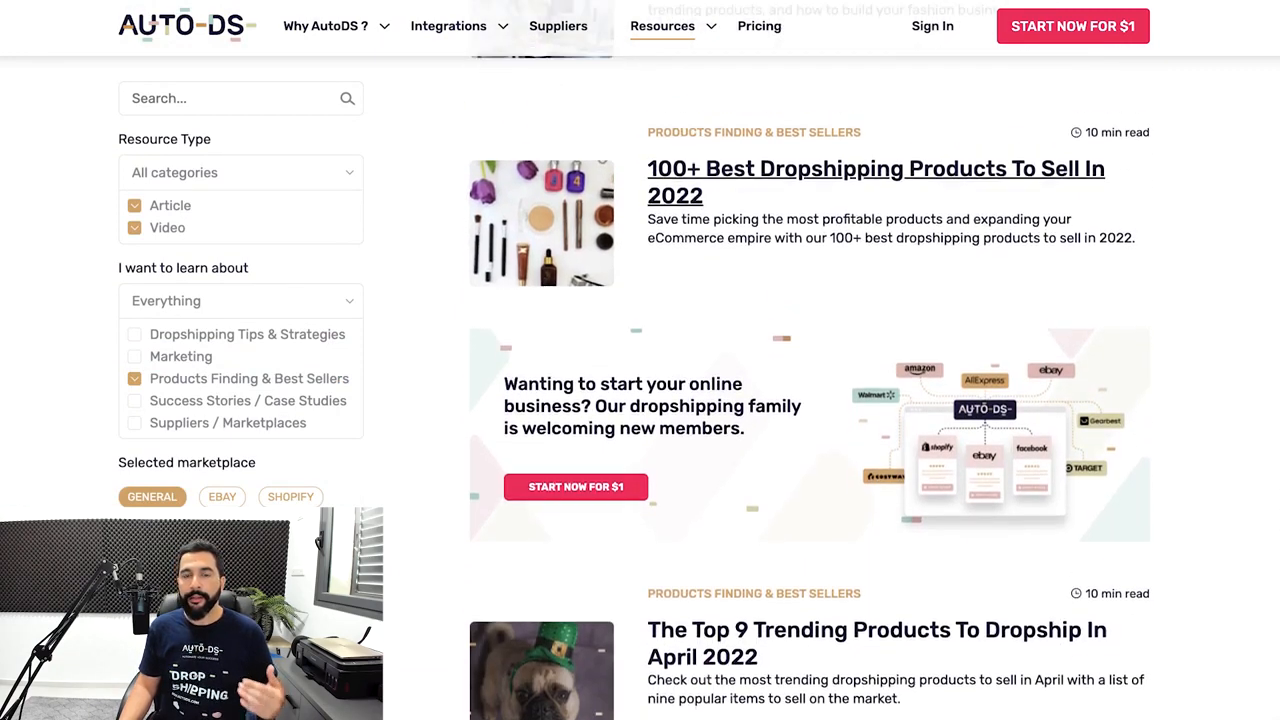
scroll(809, 260, "up", 2)
scroll(809, 373, "down", 1)
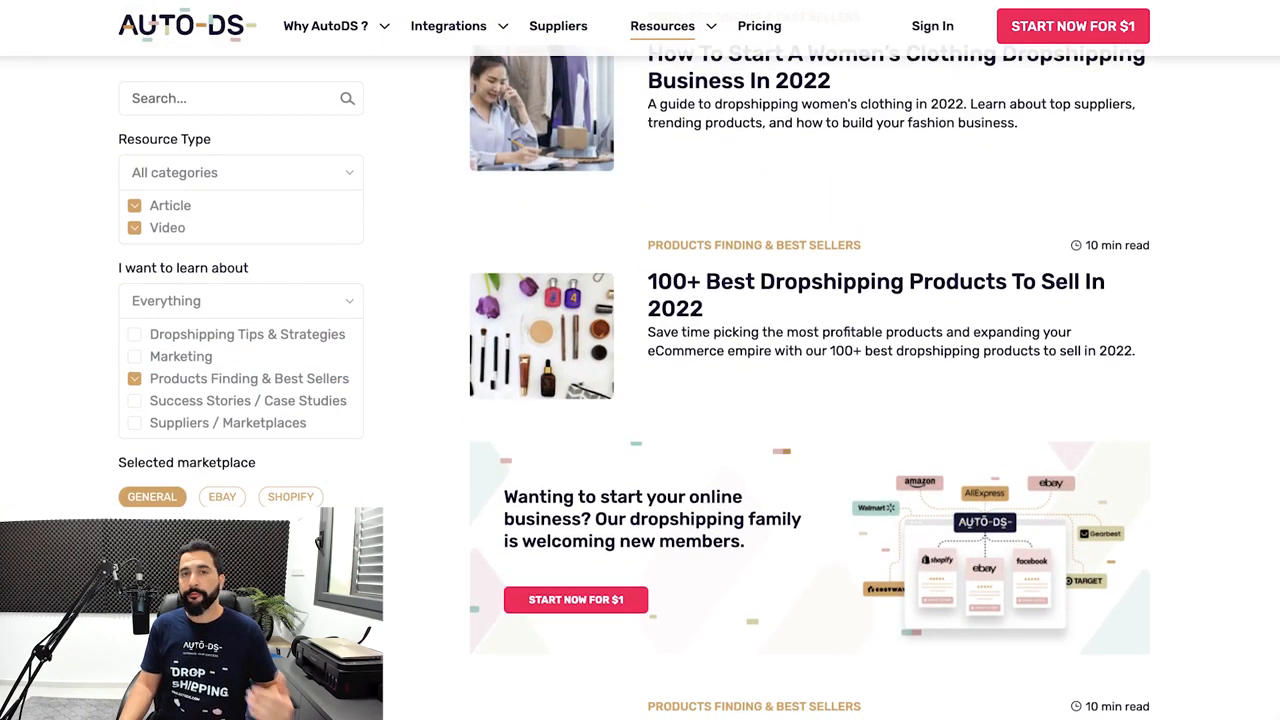
scroll(809, 380, "down", 1)
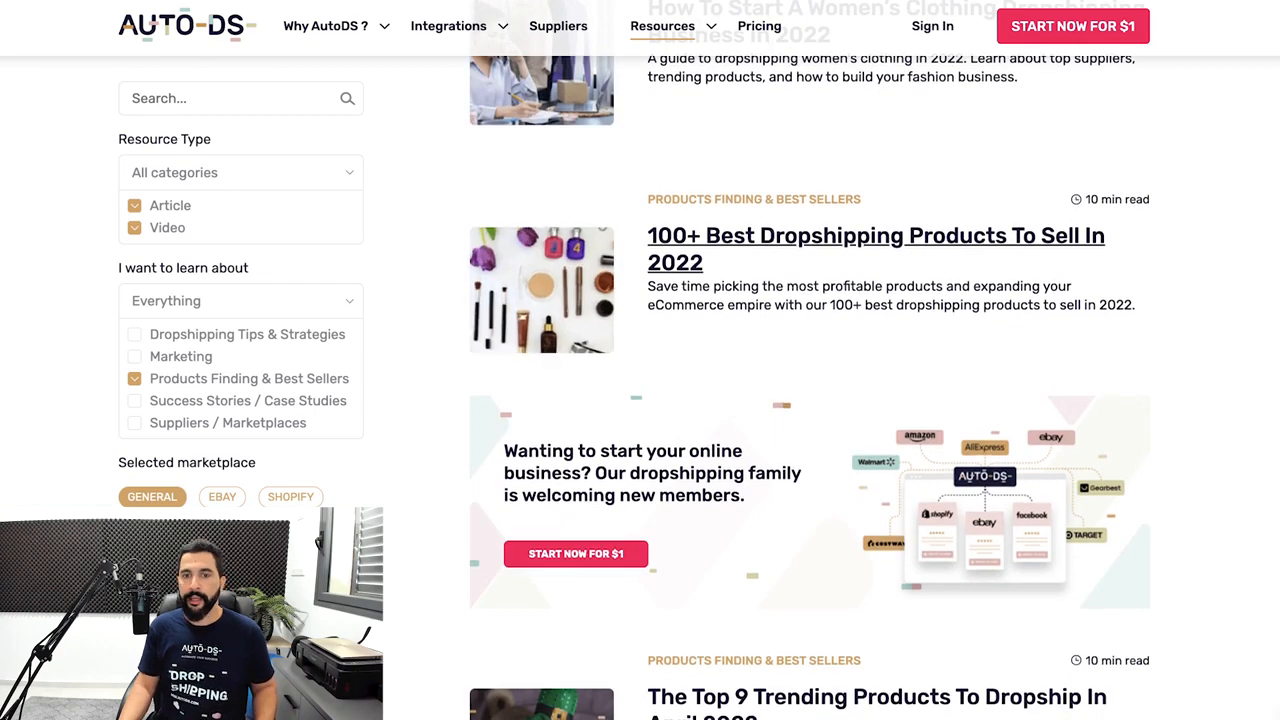
scroll(809, 380, "down", 1)
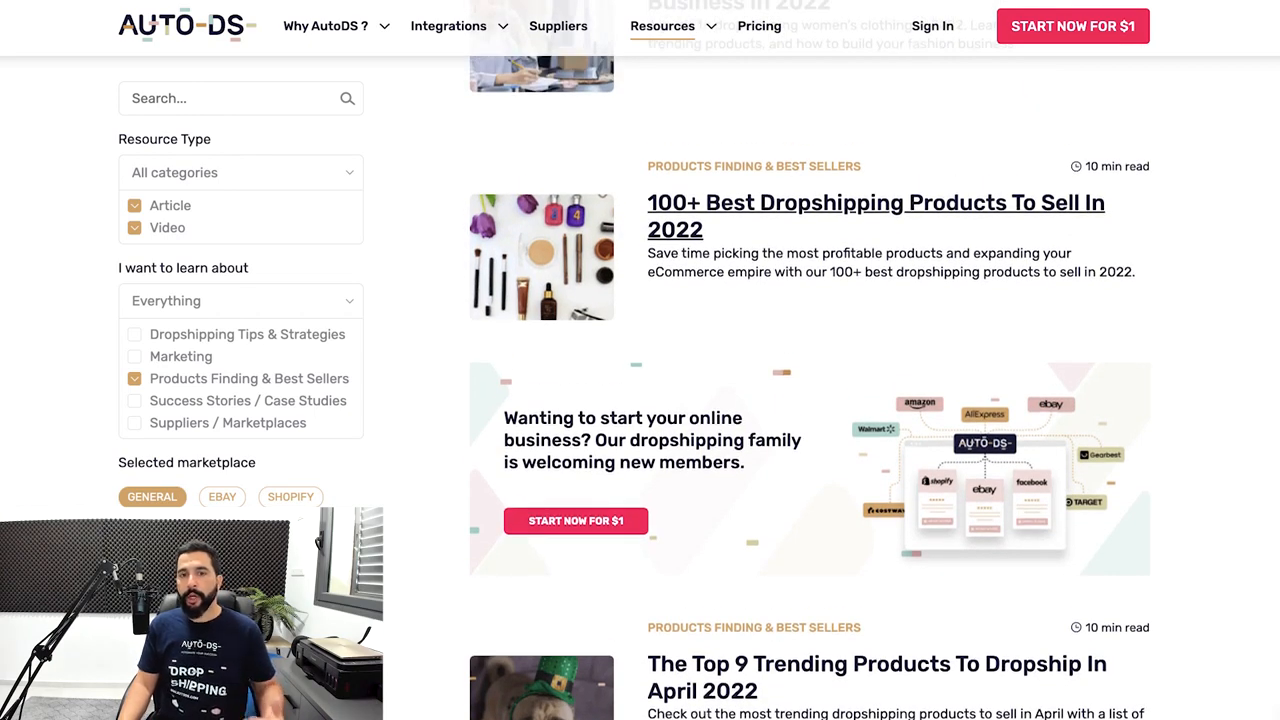
left_click(875, 215)
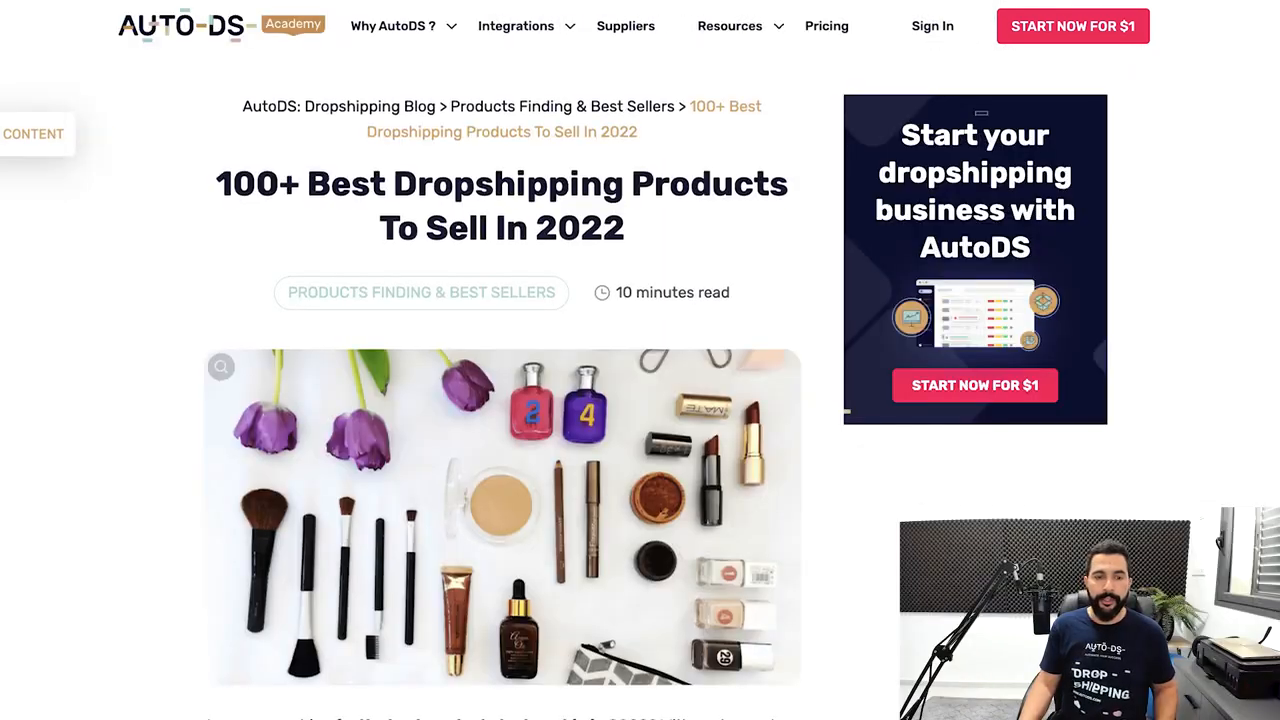
Read through the article's product lists by category, covering furniture, beauty, electronics, and fashion and accessories
scroll(640, 400, "down", 4)
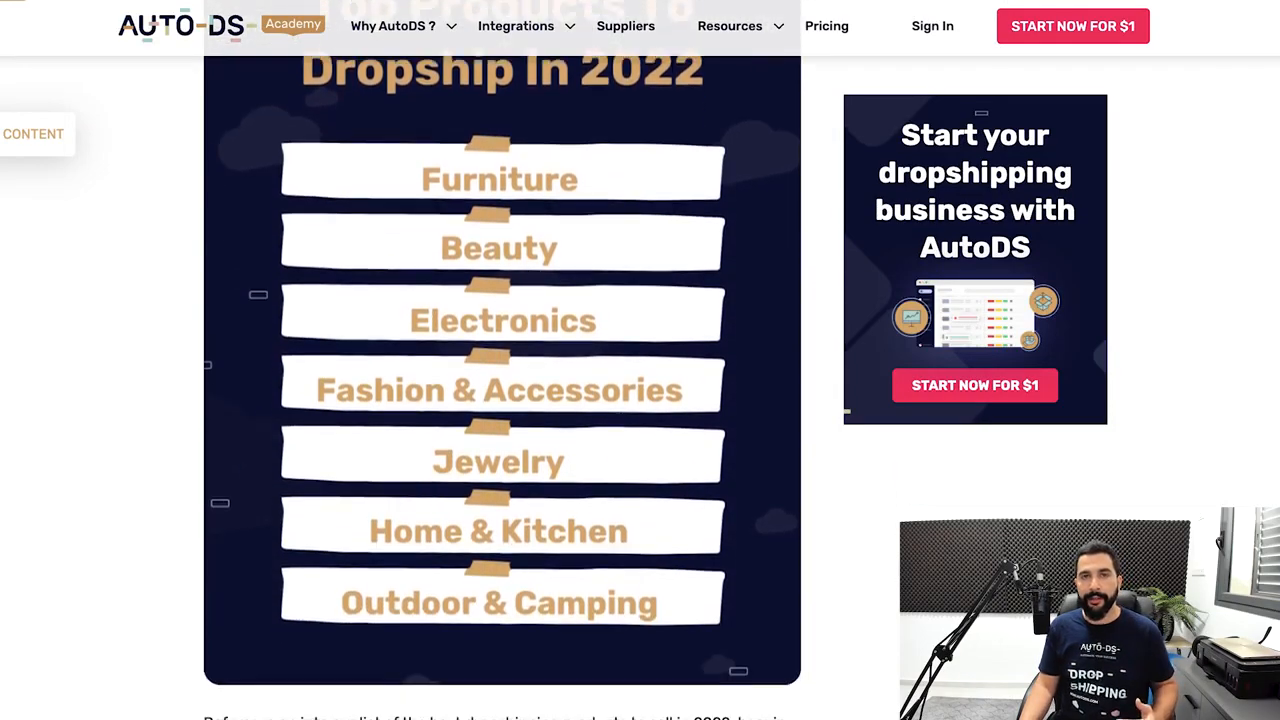
scroll(500, 400, "down", 15)
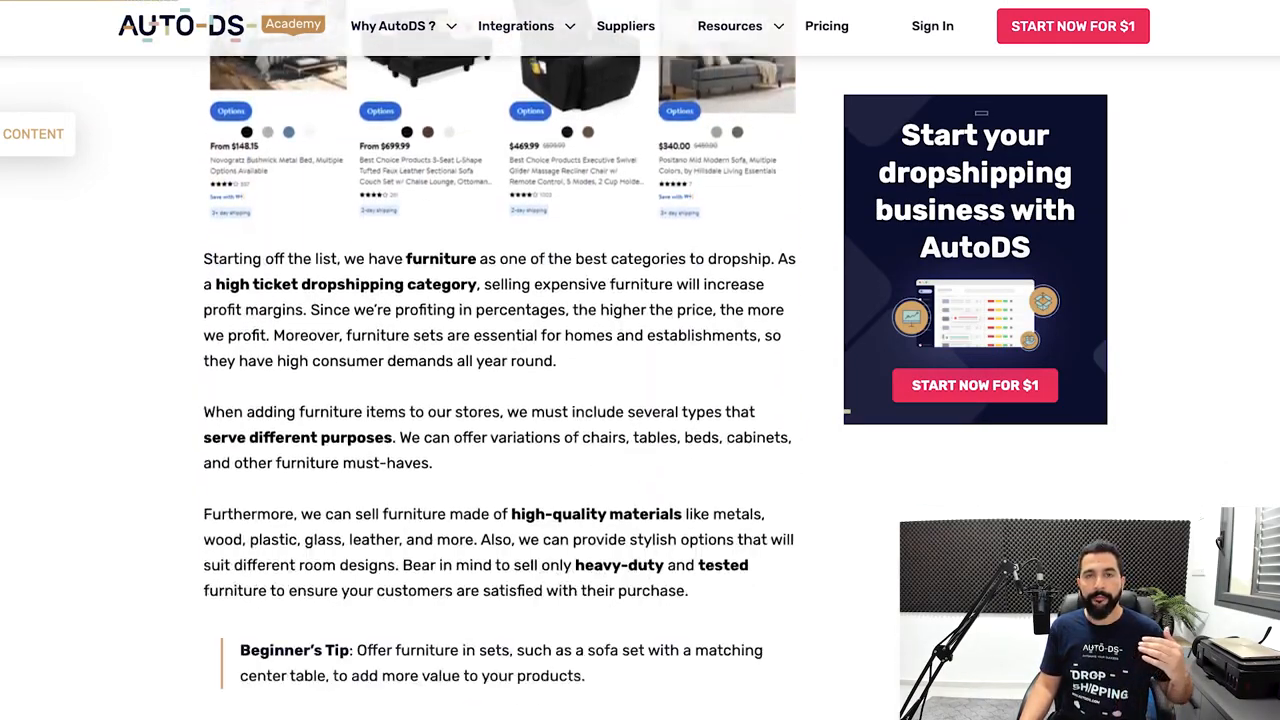
scroll(500, 400, "down", 12)
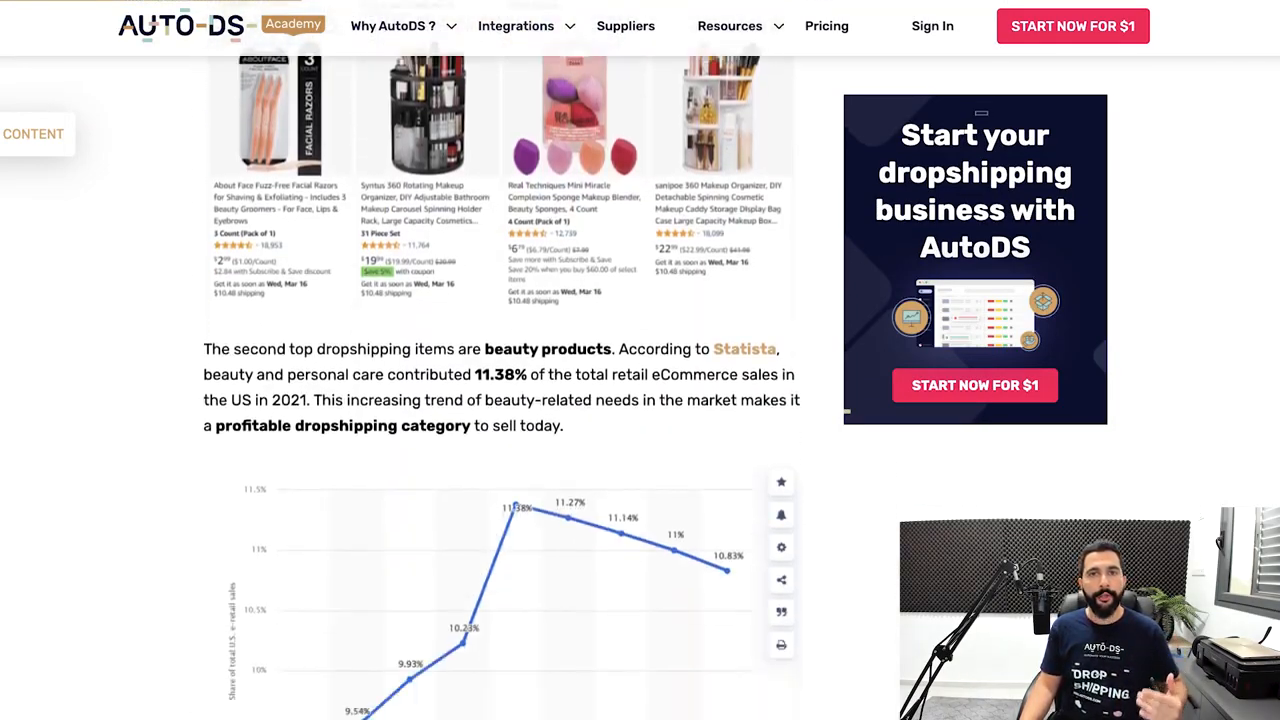
scroll(500, 400, "down", 10)
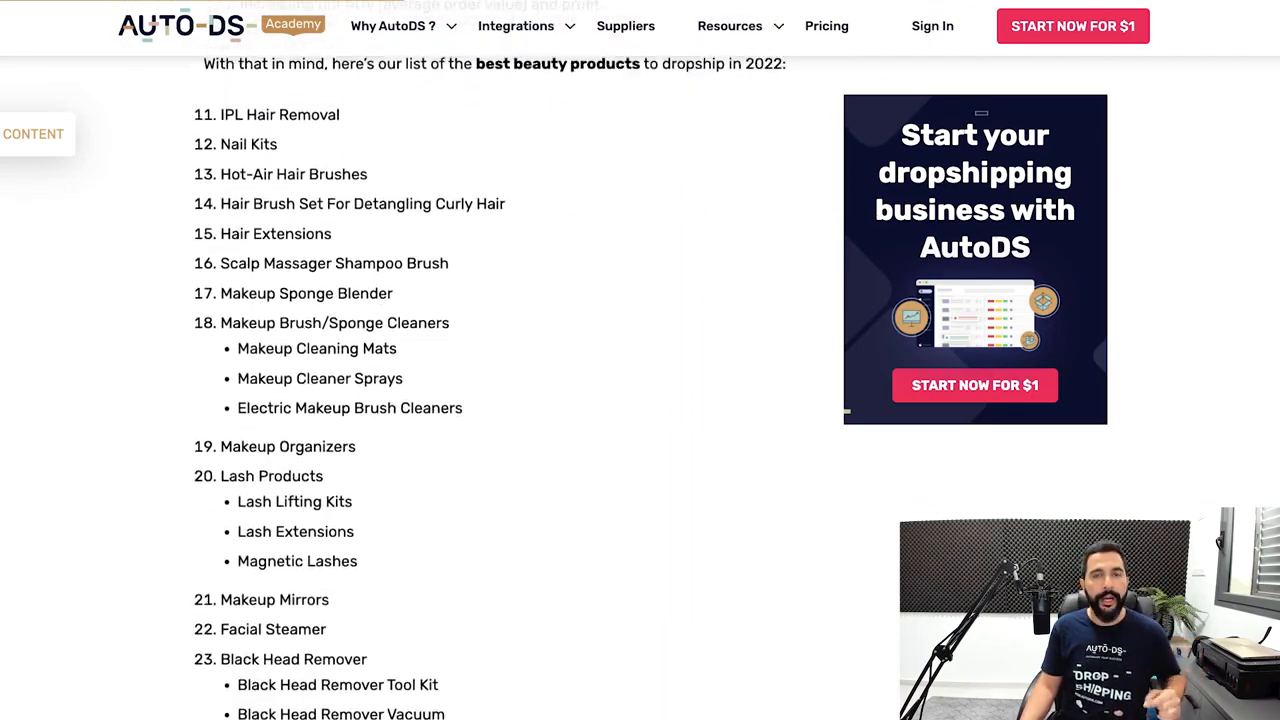
scroll(500, 400, "down", 12)
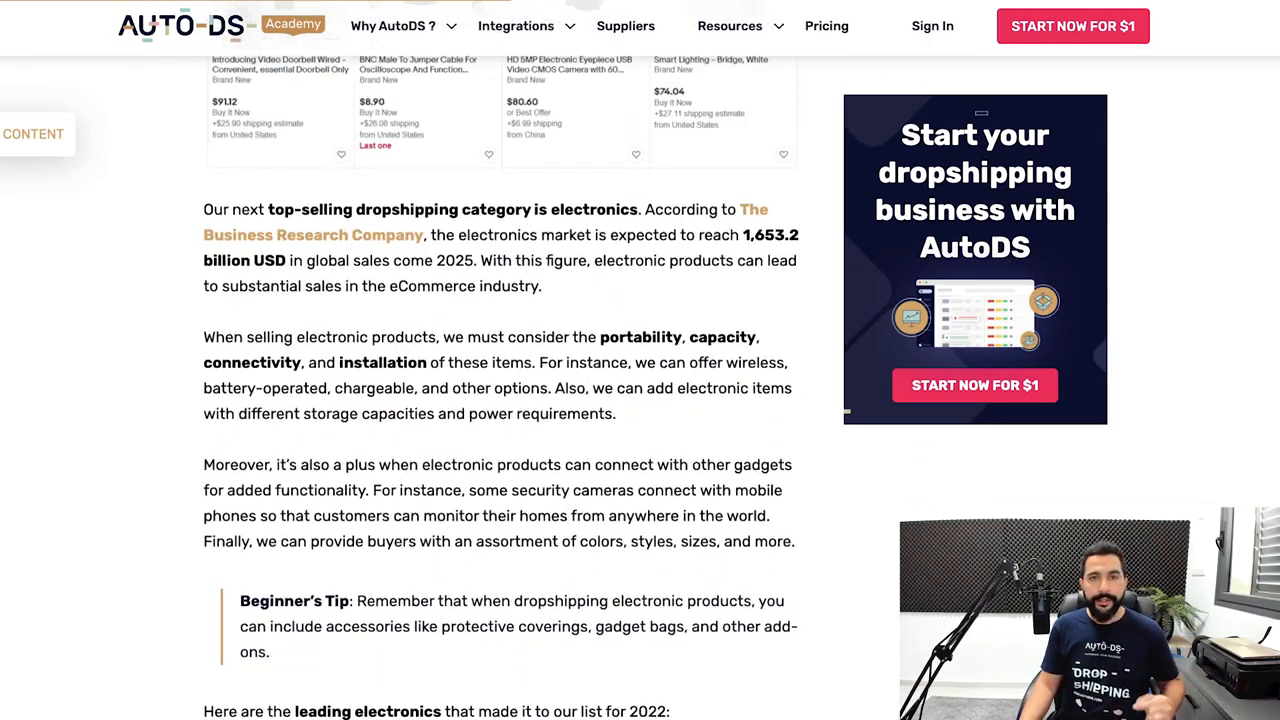
scroll(500, 400, "down", 6)
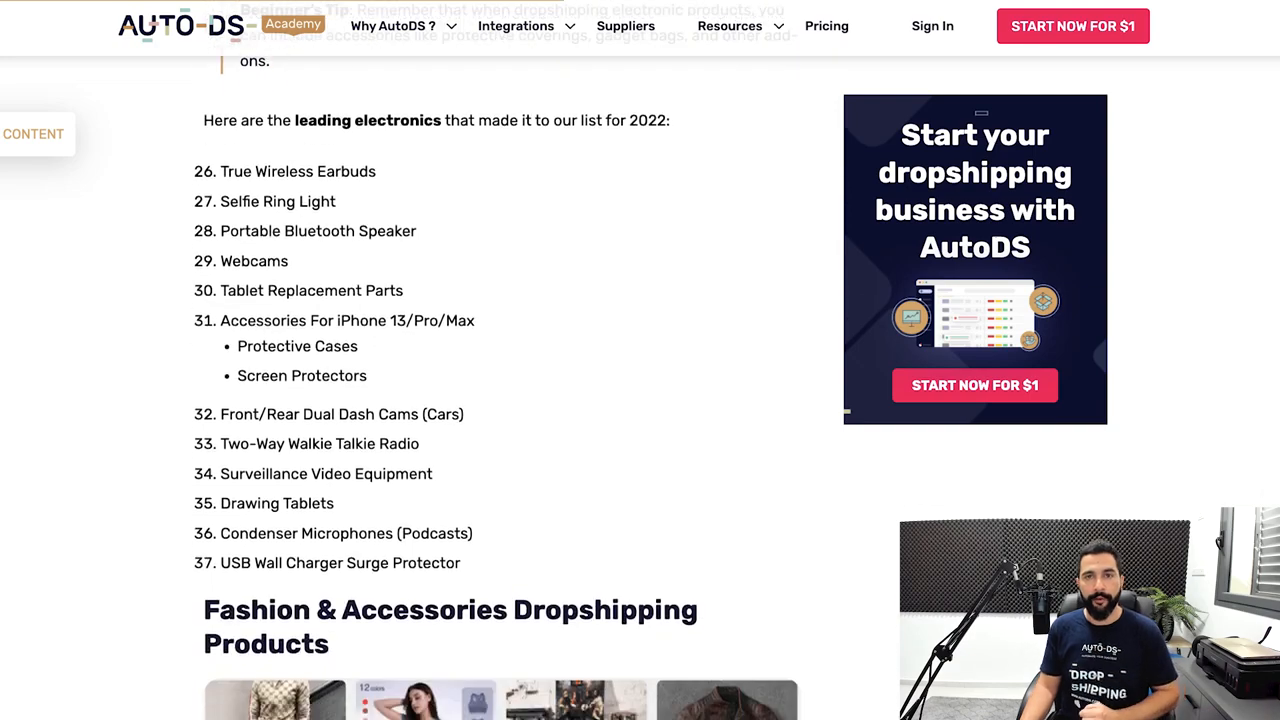
scroll(500, 400, "down", 6)
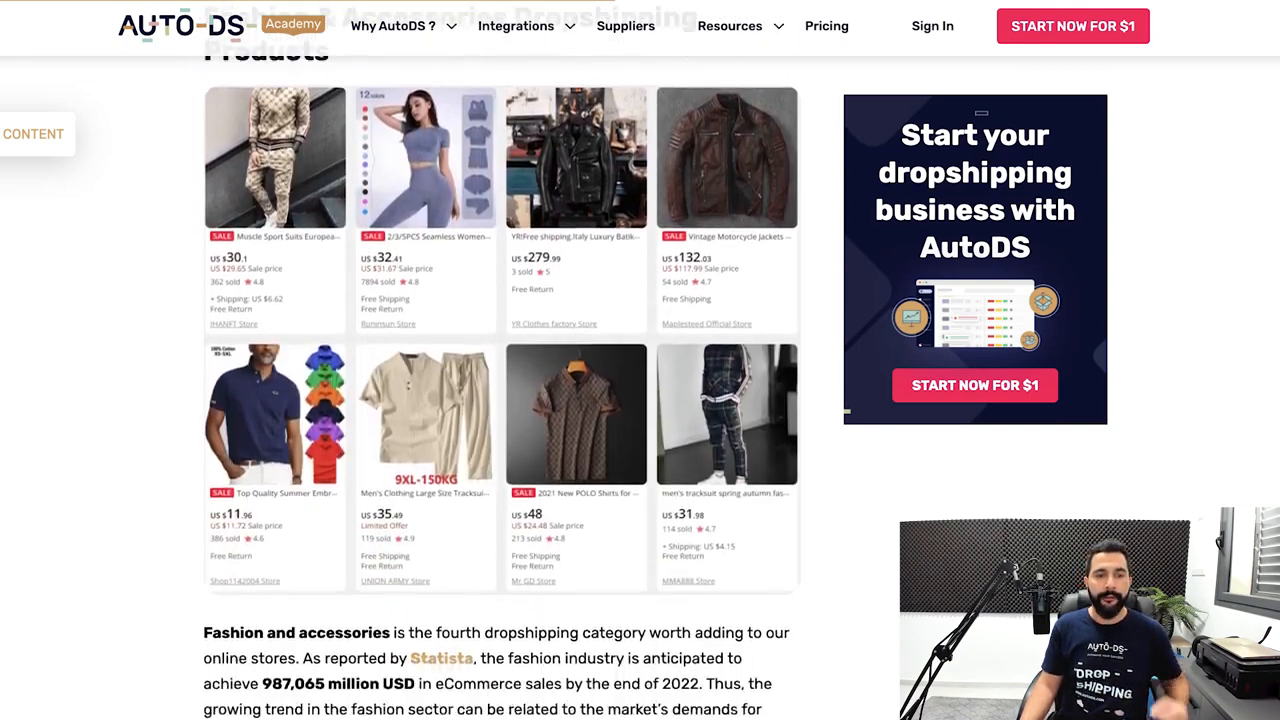
scroll(500, 400, "down", 6)
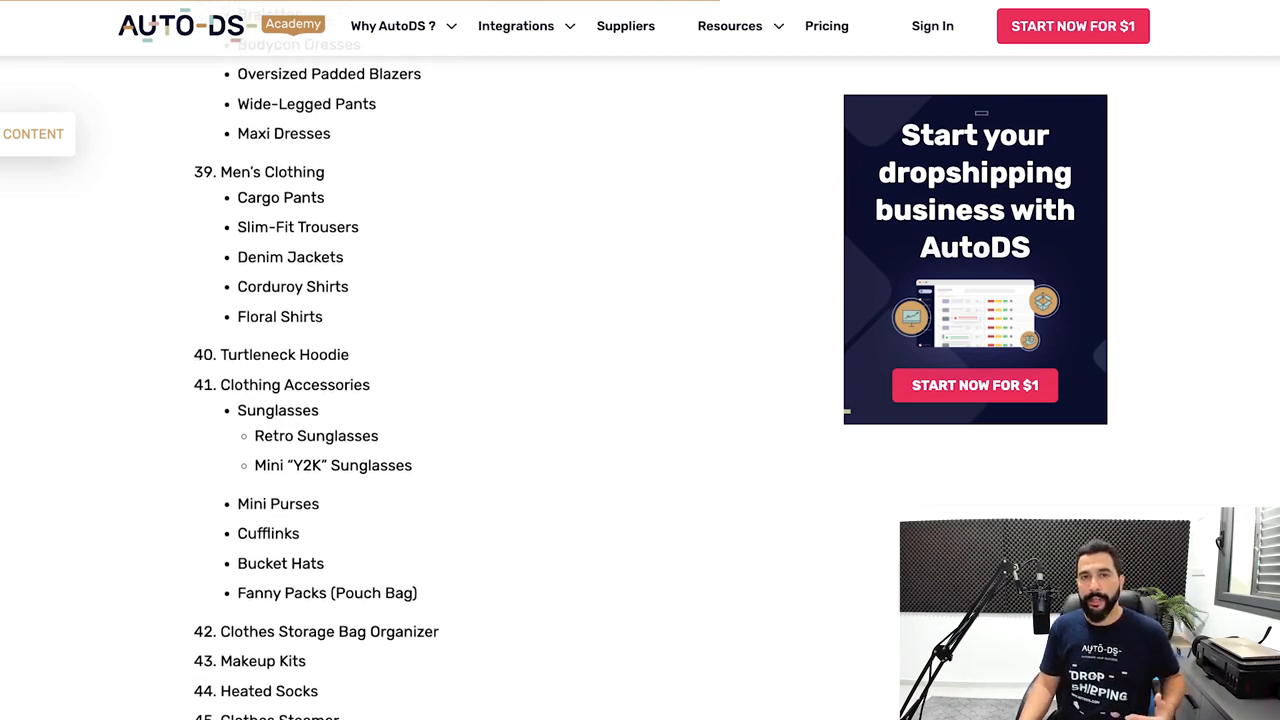
scroll(500, 400, "down", 2)
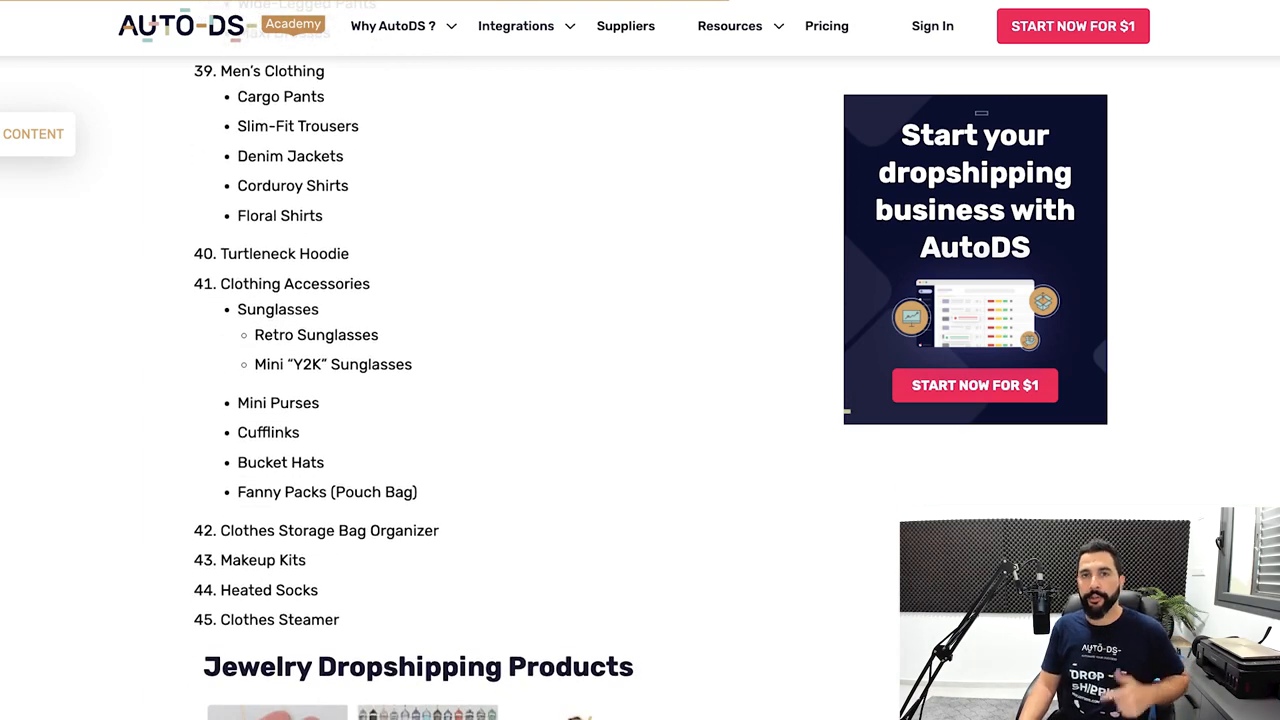
scroll(500, 400, "down", 3)
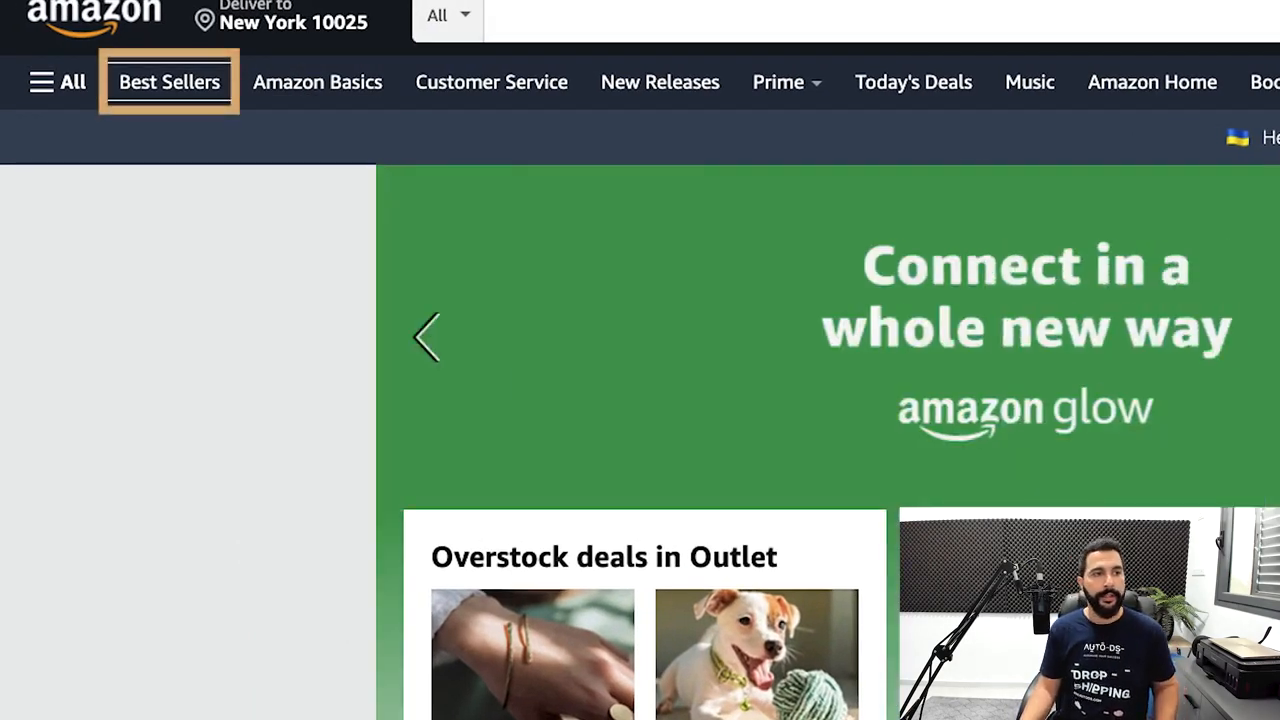
On Amazon, open the Best Sellers page and switch to the Movers & Shakers list
left_click(169, 82)
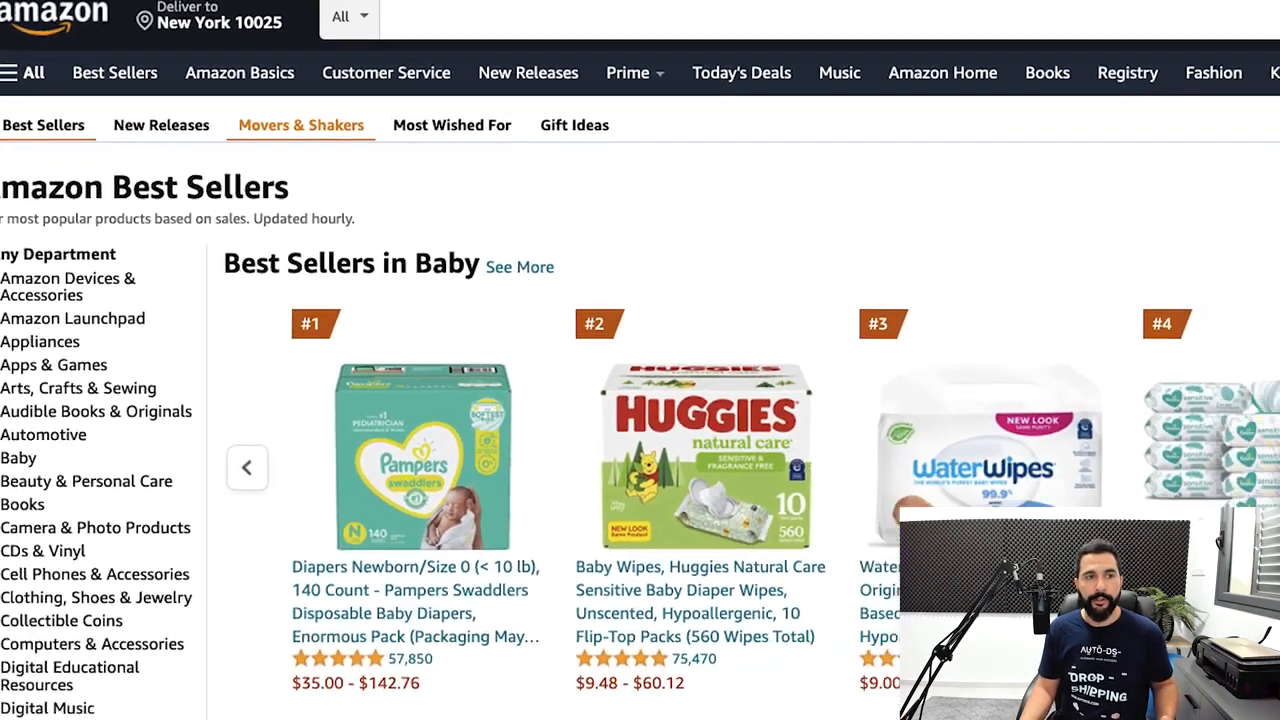
left_click(390, 144)
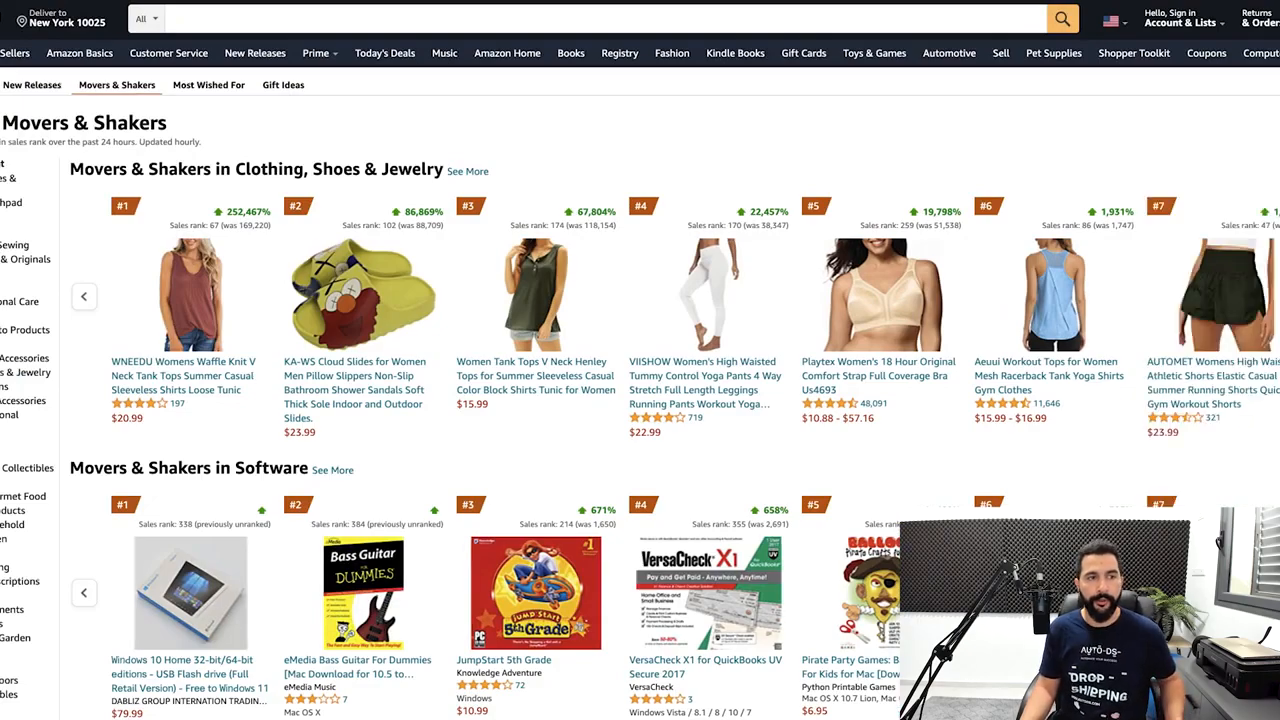
Look through Amazon's Movers & Shakers lists and the department categories available for narrowing them
scroll(640, 360, "down", 2)
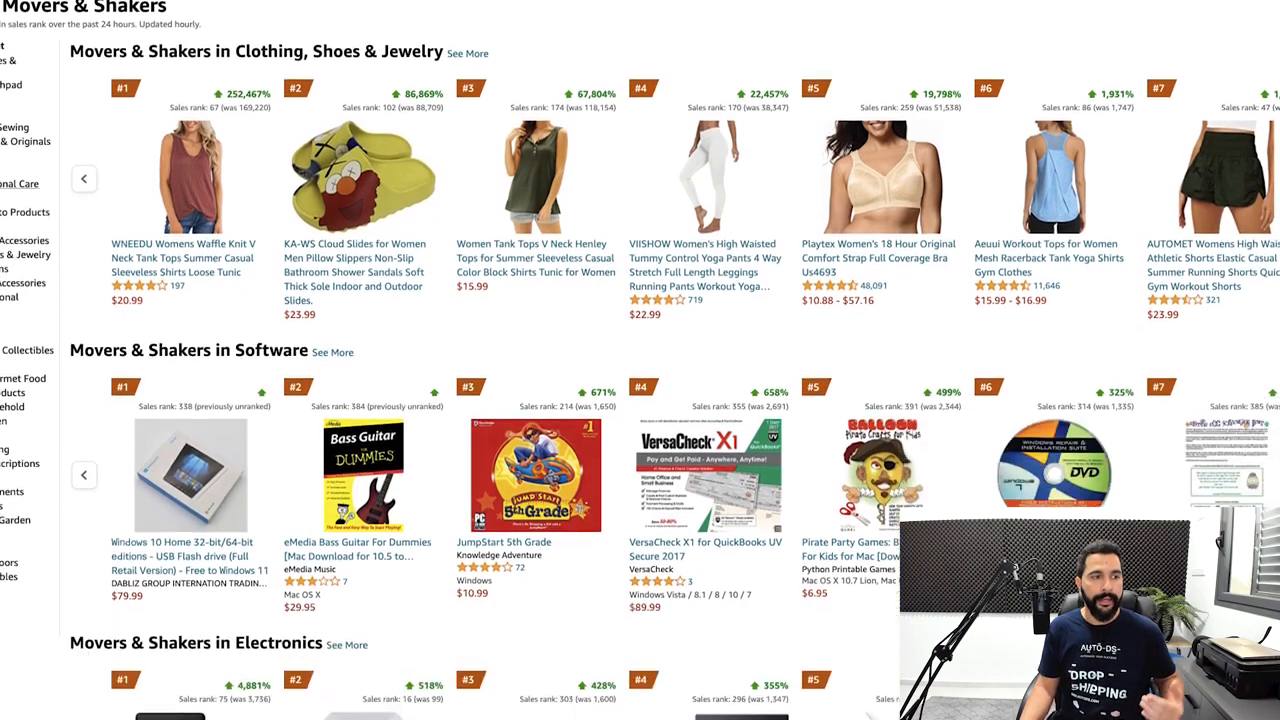
scroll(640, 360, "up", 2)
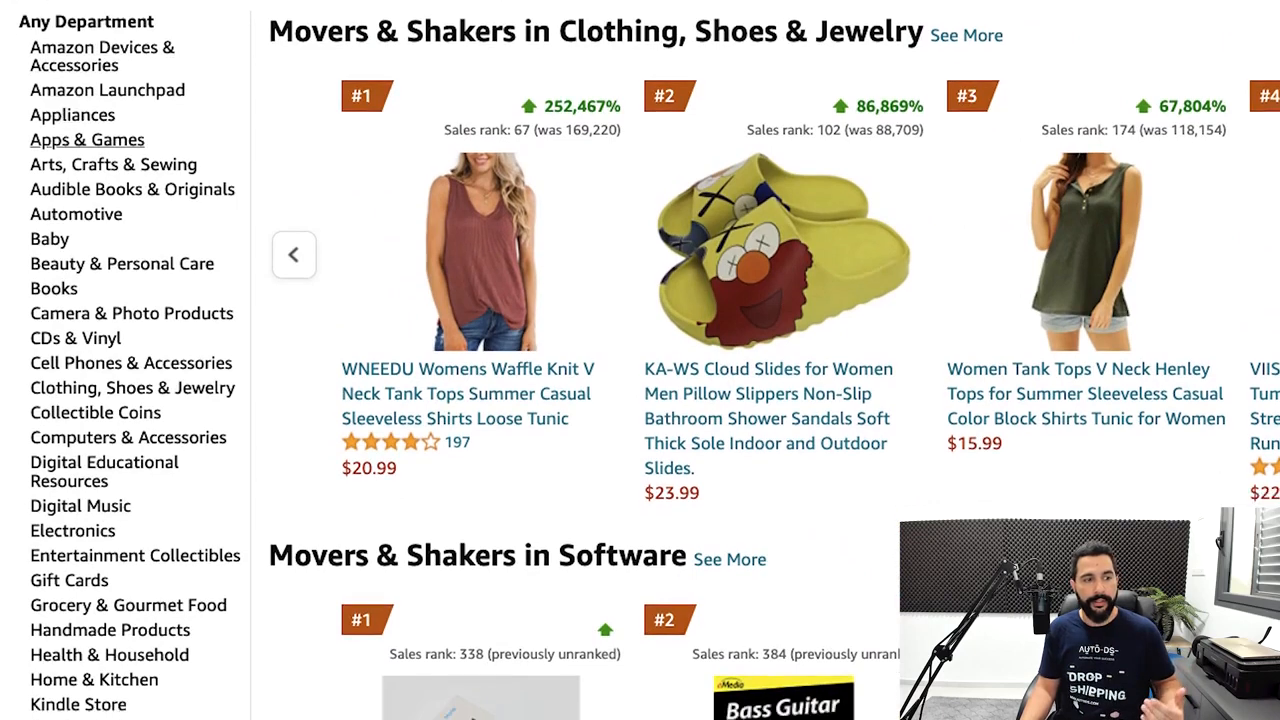
scroll(100, 205, "down", 2)
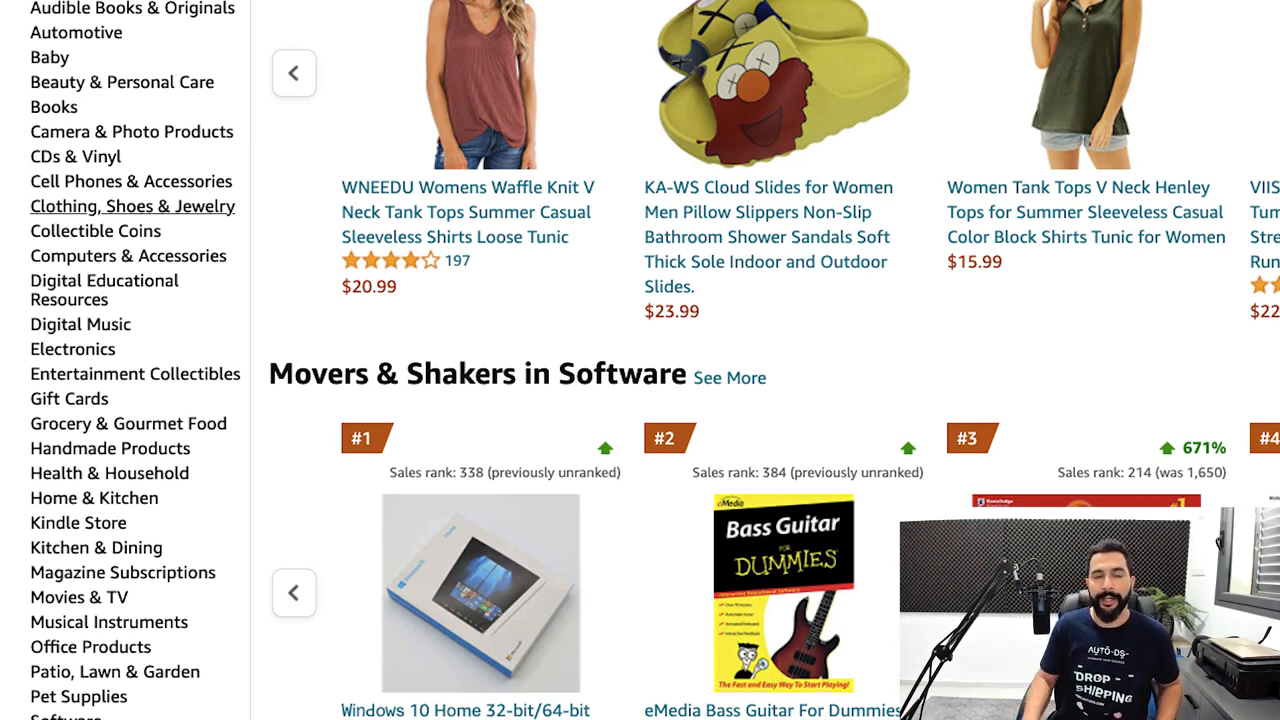
scroll(671, 183, "up", 2)
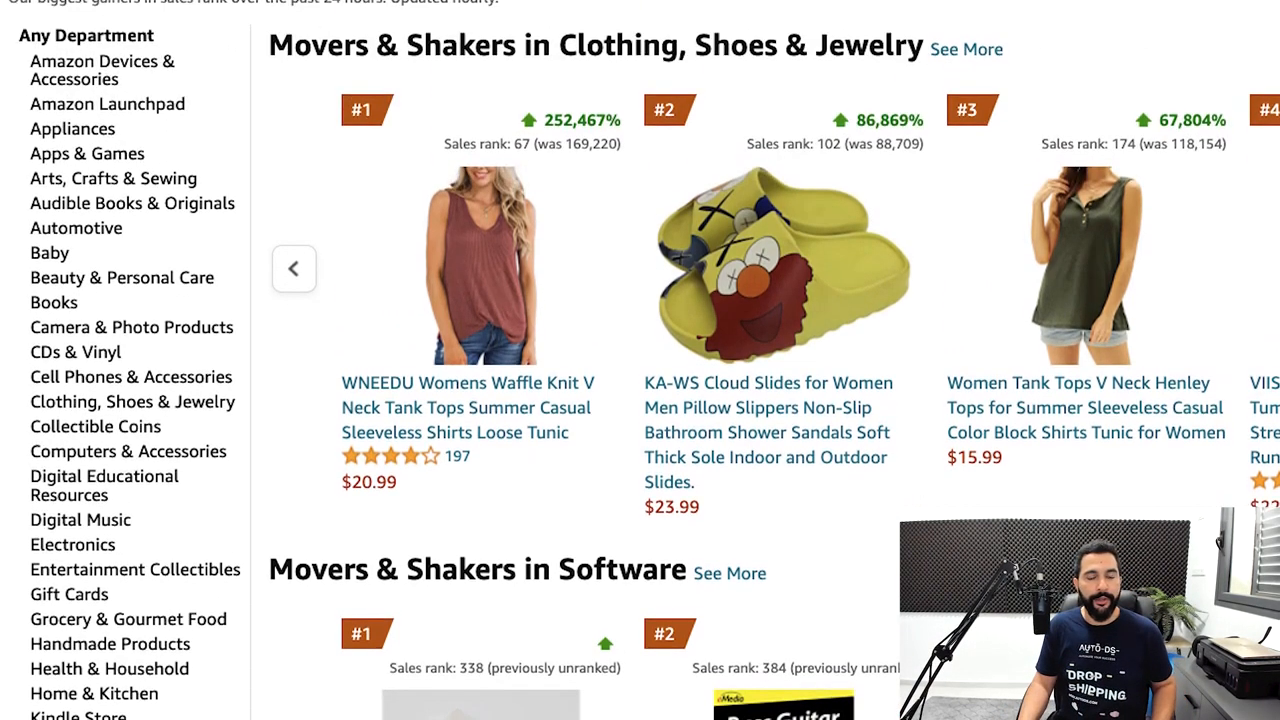
scroll(671, 183, "down", 3)
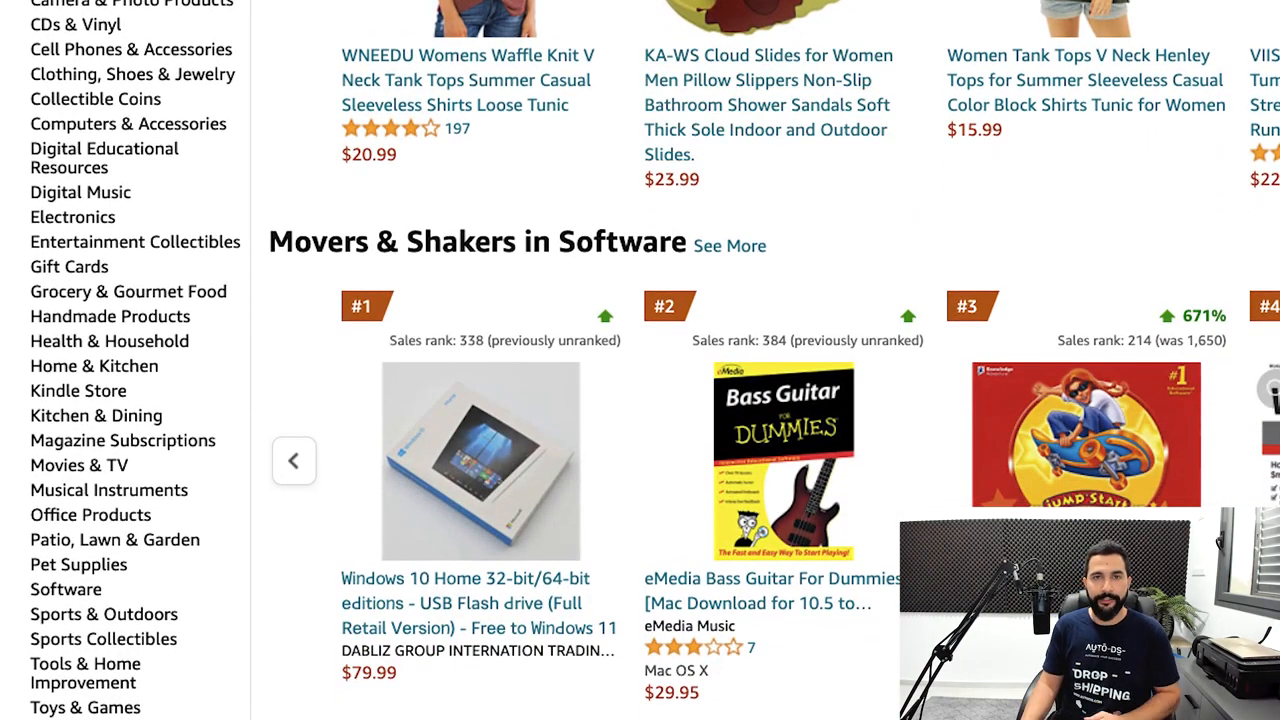
scroll(671, 183, "up", 3)
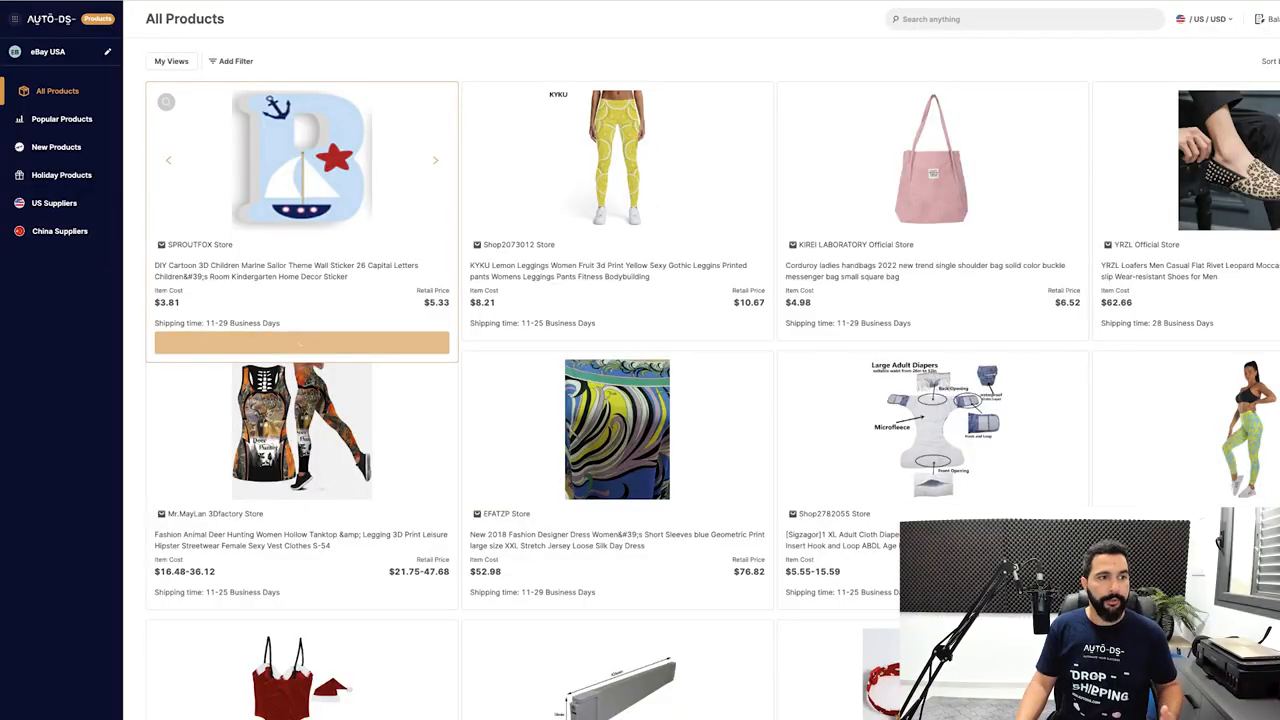
Switch to the AutoDS products marketplace, show the Popular Products and open the ZSHOW hooded puffer vest
left_click(61, 118)
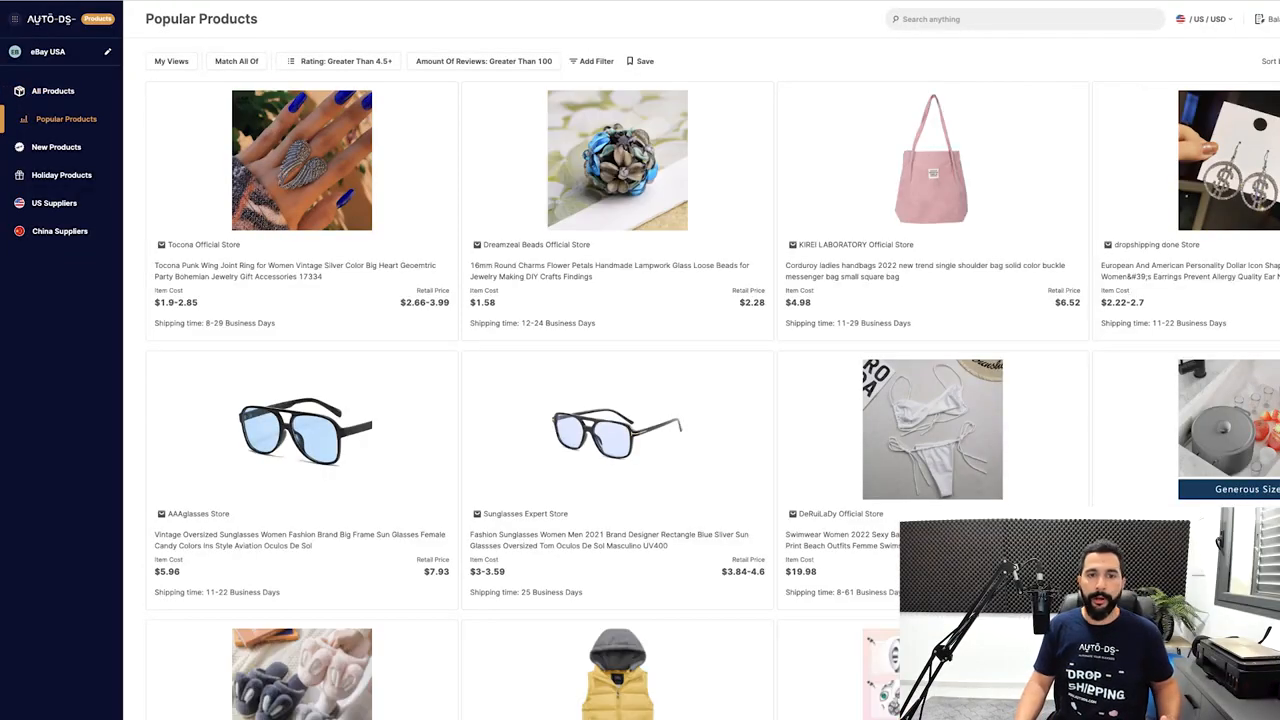
mouse_move(302, 220)
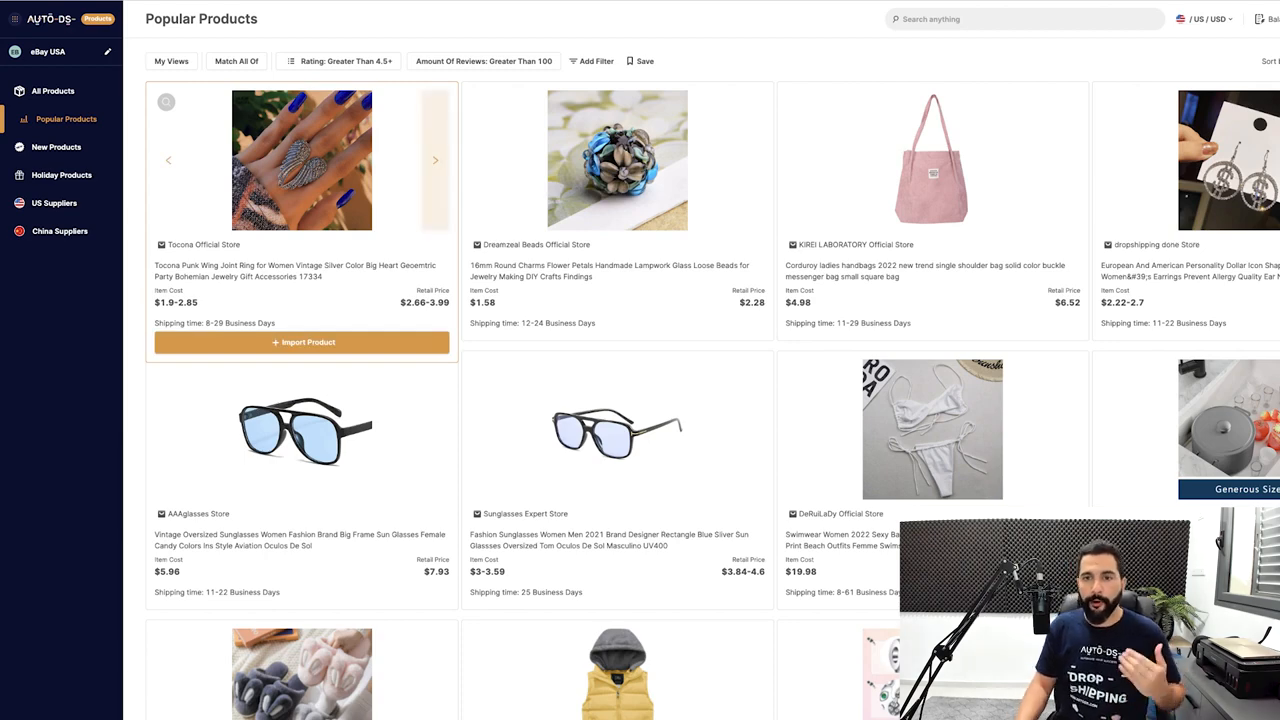
scroll(930, 130, "down", 2)
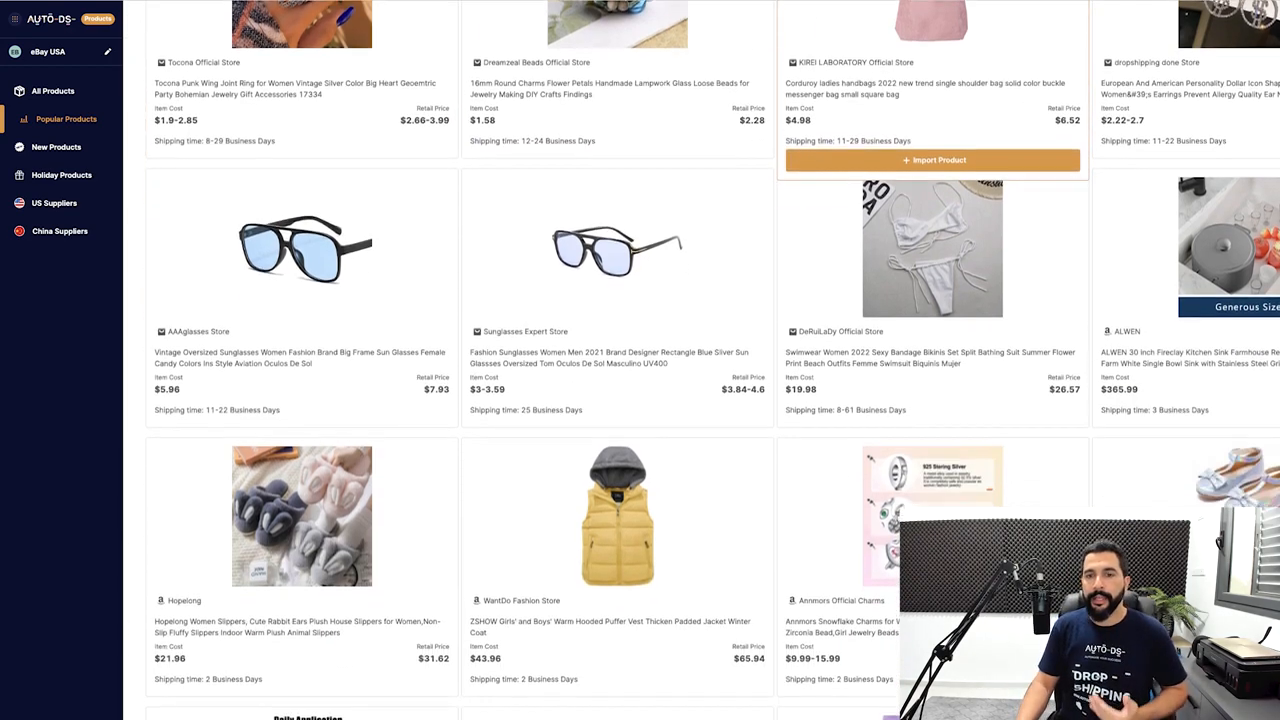
scroll(617, 240, "down", 2)
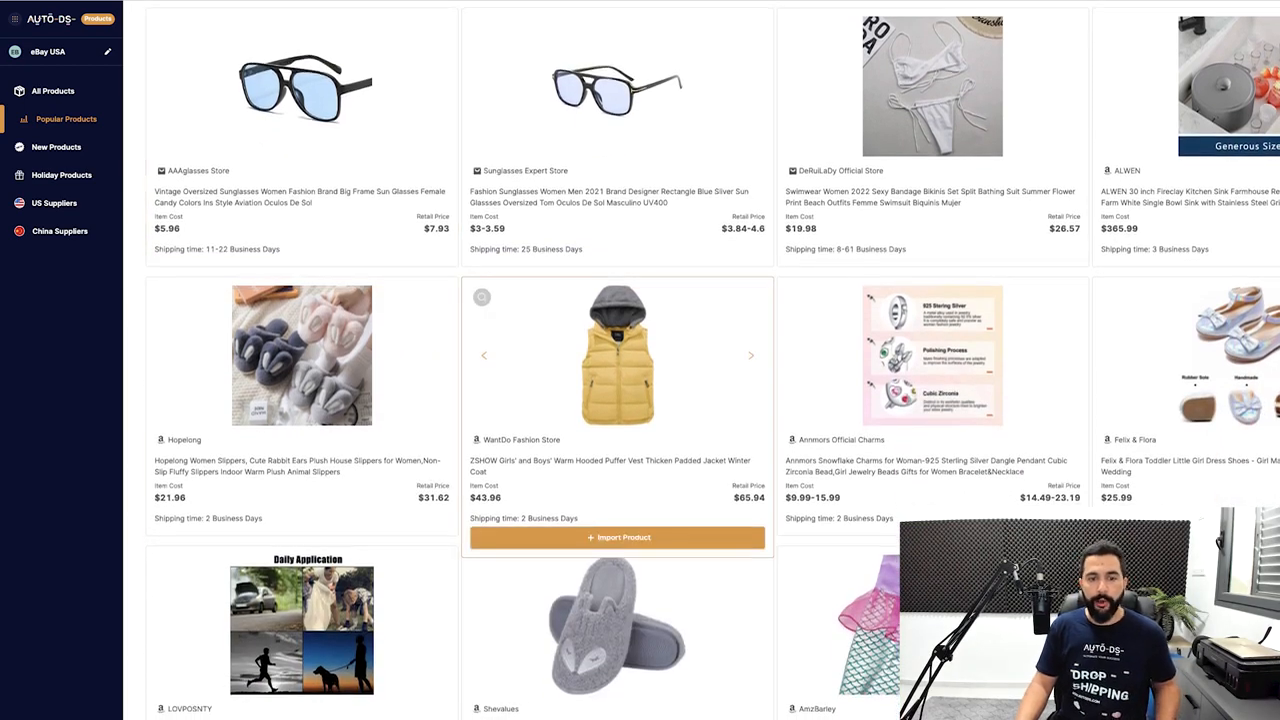
scroll(617, 360, "down", 2)
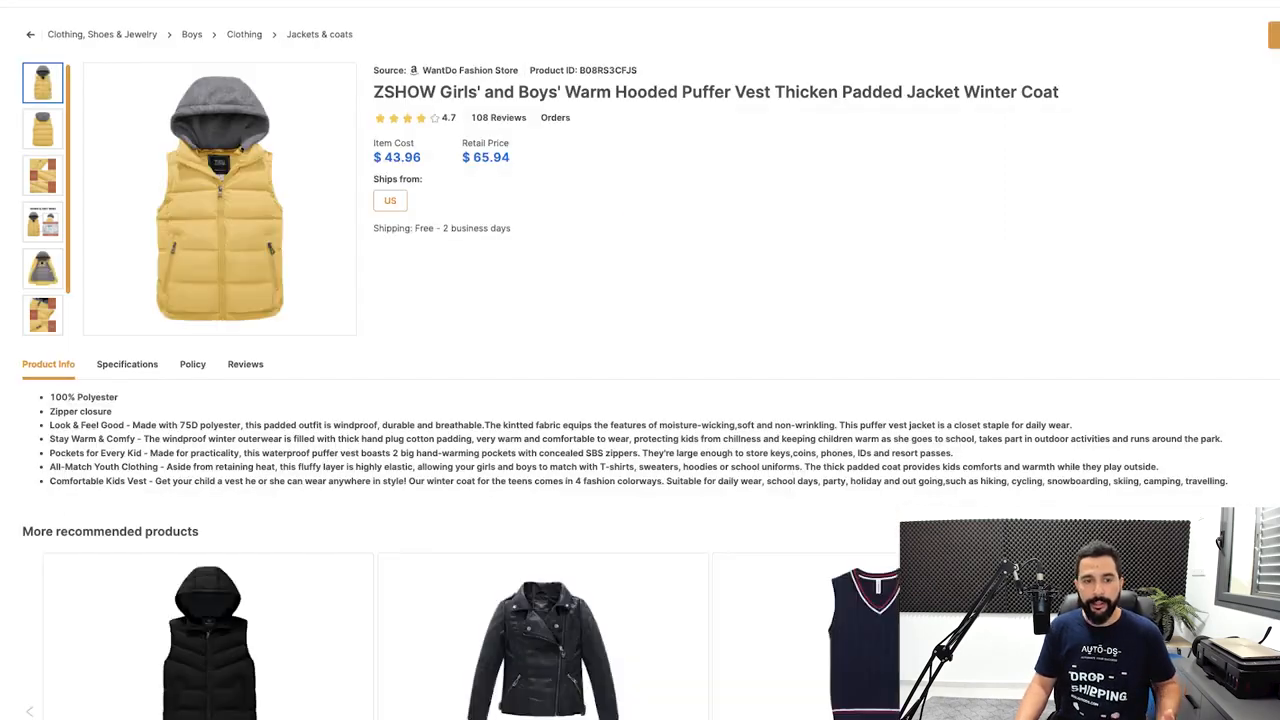
Examine the puffer vest's product information, specifications, return policy and customer reviews
scroll(650, 365, "down", 2)
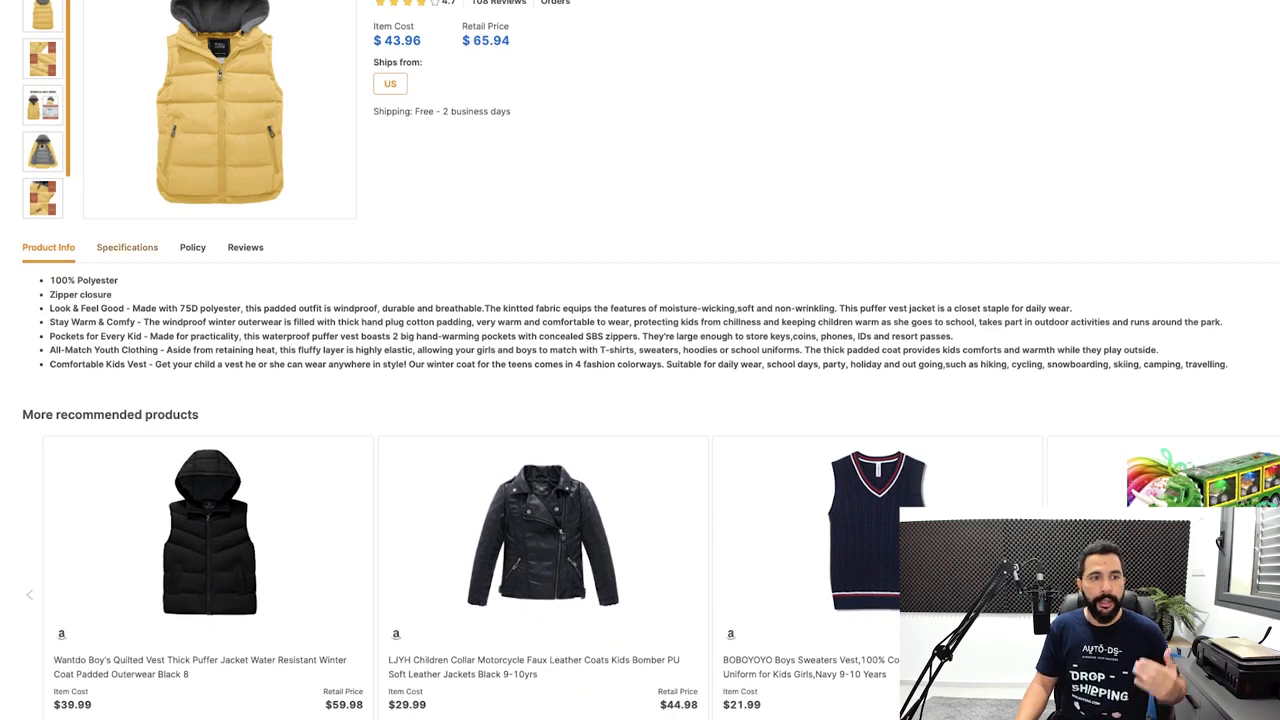
left_click(127, 247)
left_click(192, 353)
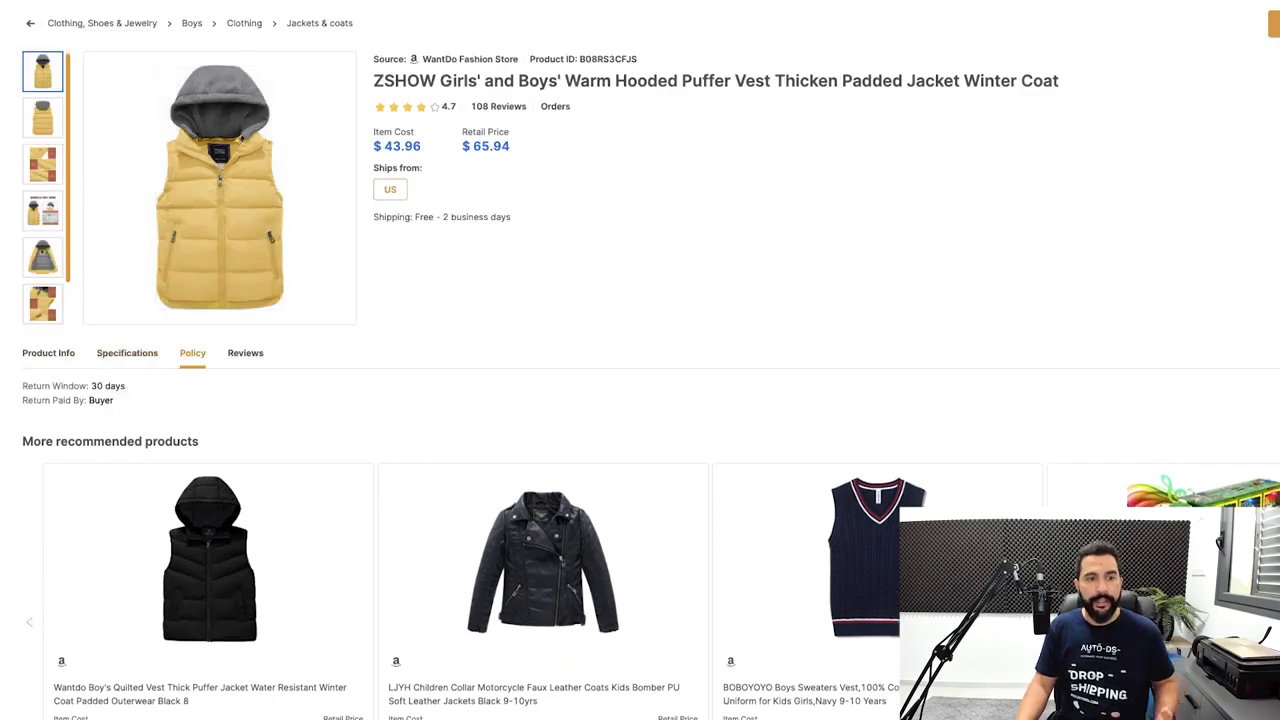
left_click(245, 353)
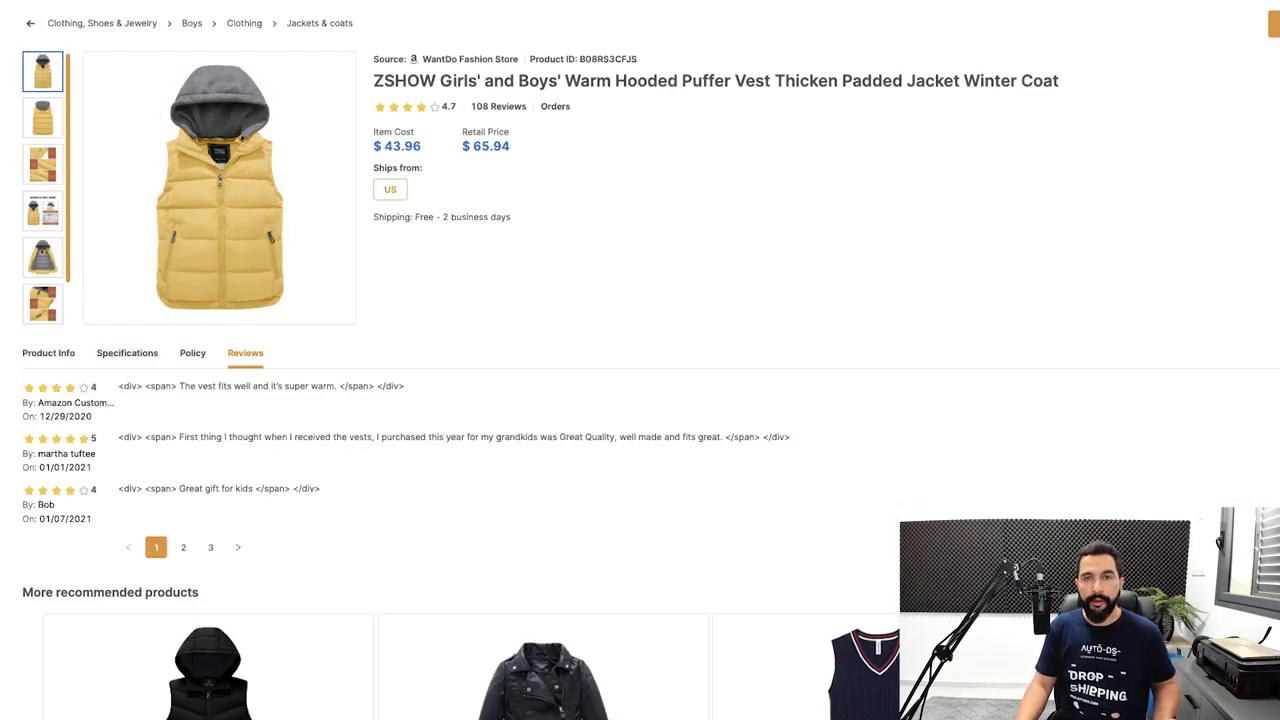
scroll(640, 360, "down", 2)
scroll(640, 360, "up", 2)
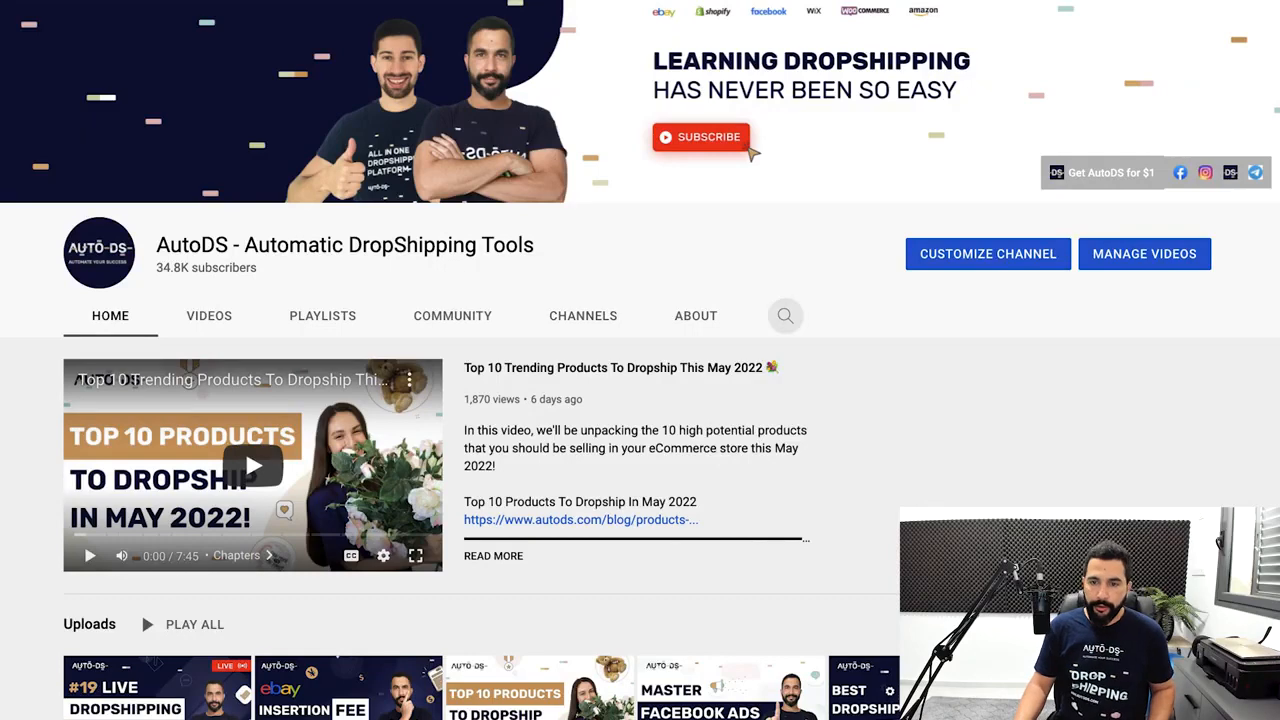
Switch to the AutoDS YouTube channel and search its videos for "aliexpress dropship center"
left_click(785, 316)
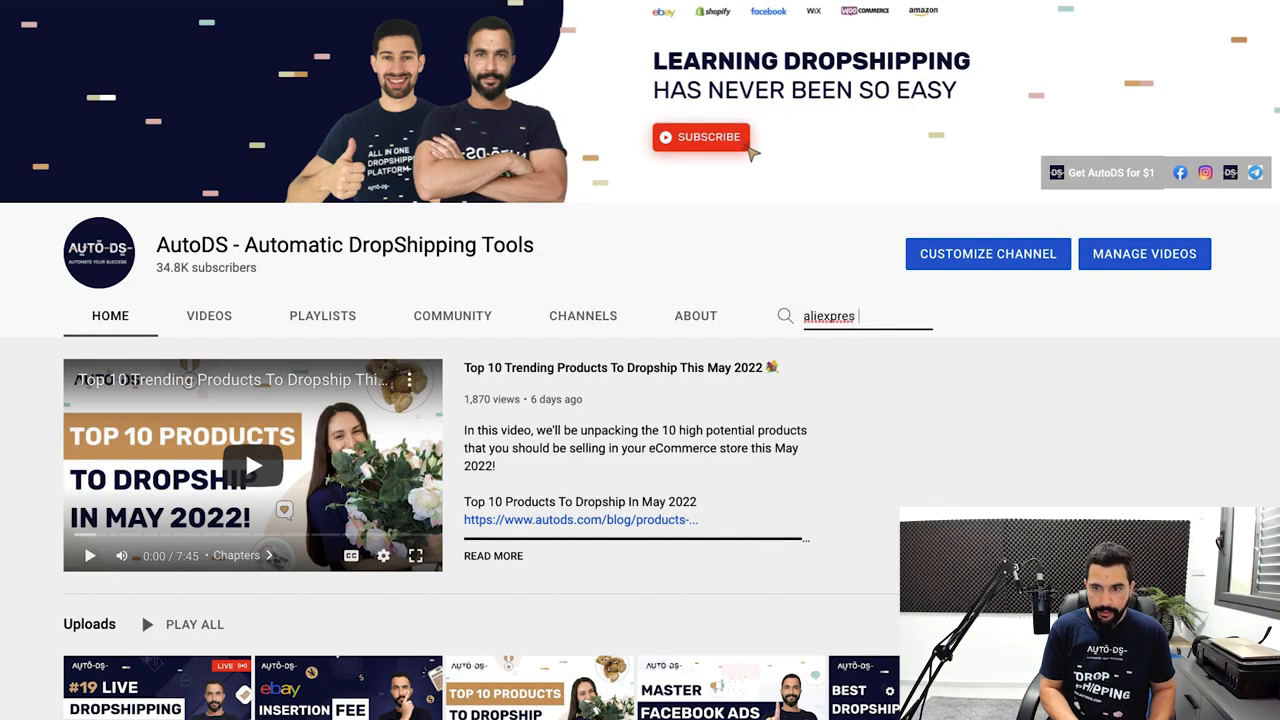
type("aliexpress dropship c")
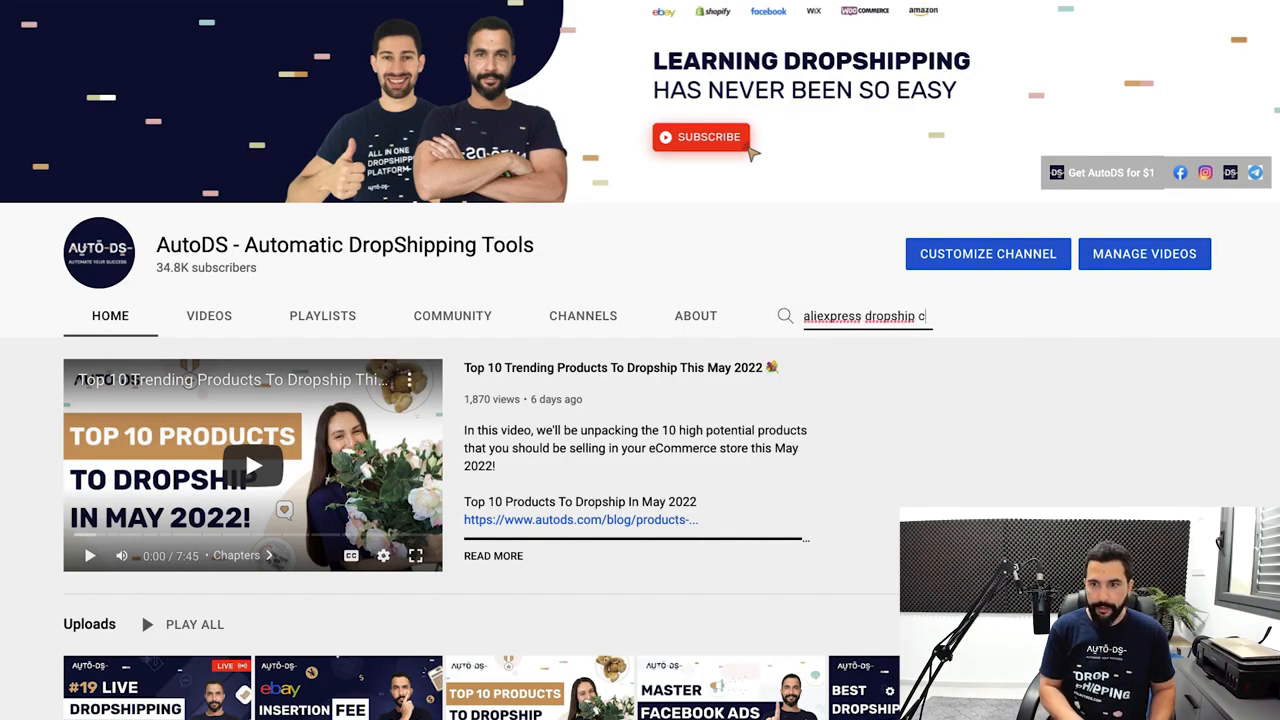
type("enter")
key("Return")
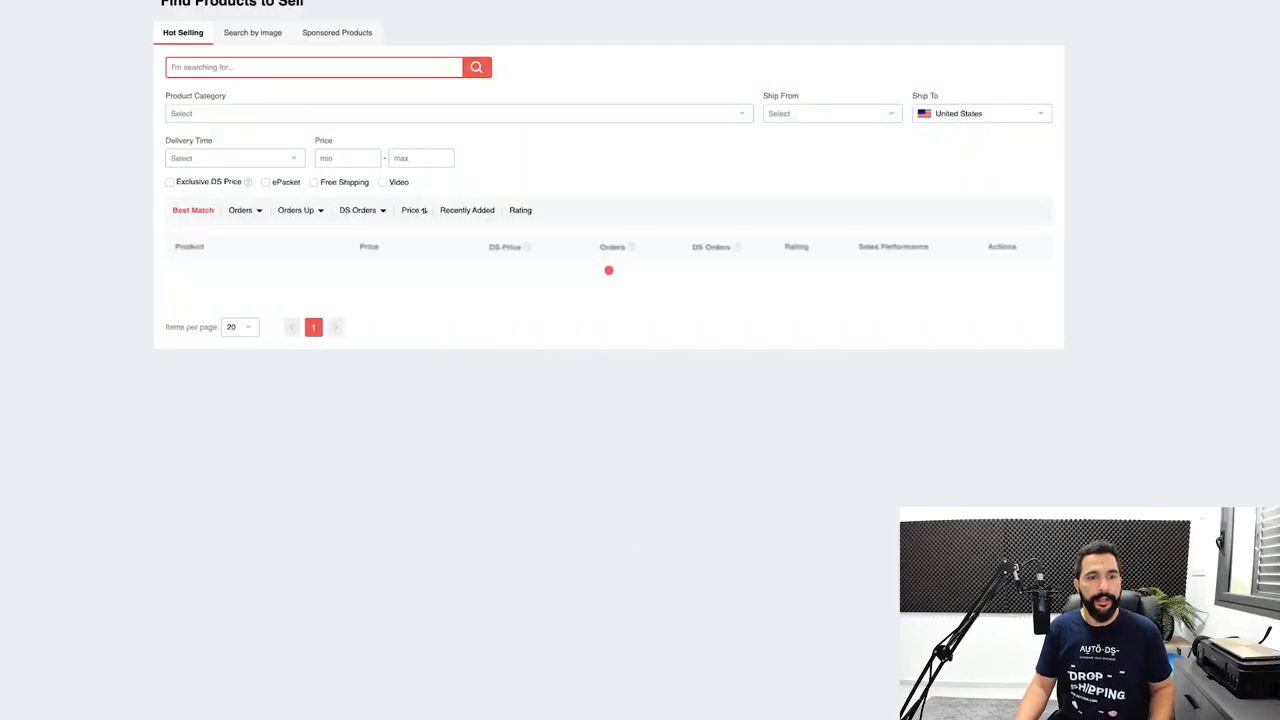
On AliExpress's Find Products to Sell page, examine the hot-selling products and the category, ship-from and ship-to filter options
scroll(608, 400, "down", 6)
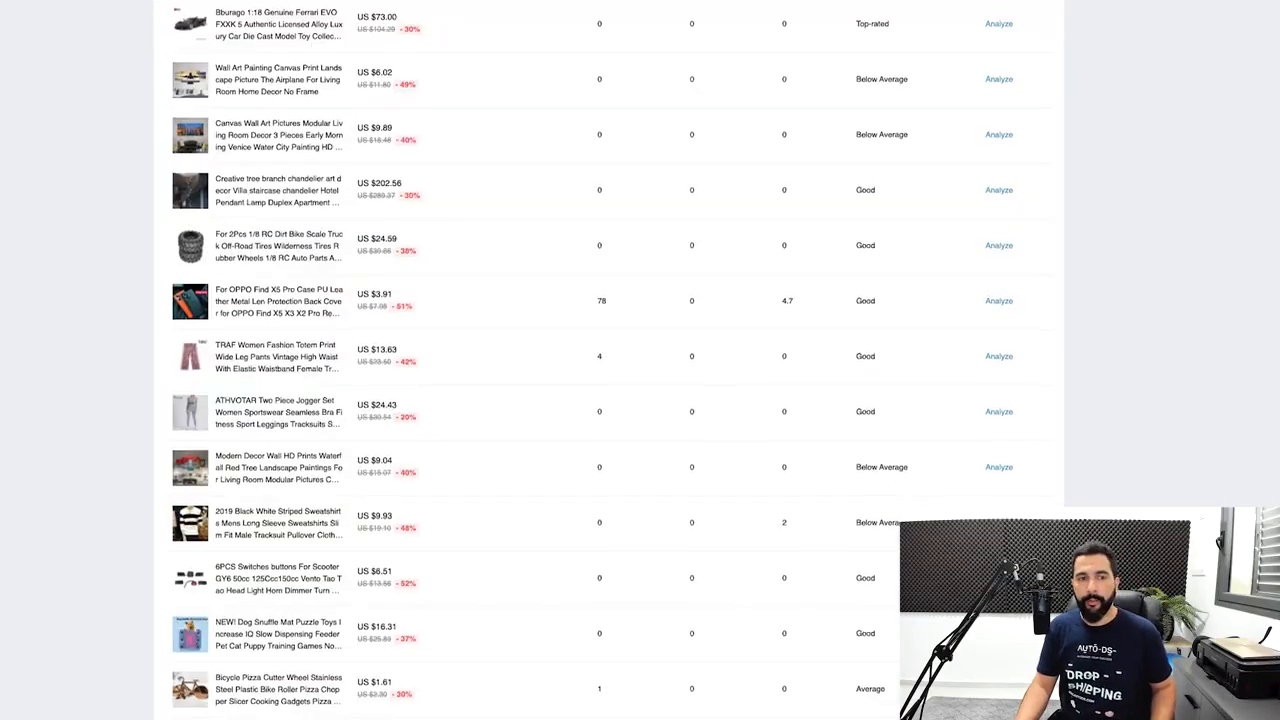
scroll(608, 400, "up", 2)
scroll(608, 360, "up", 2)
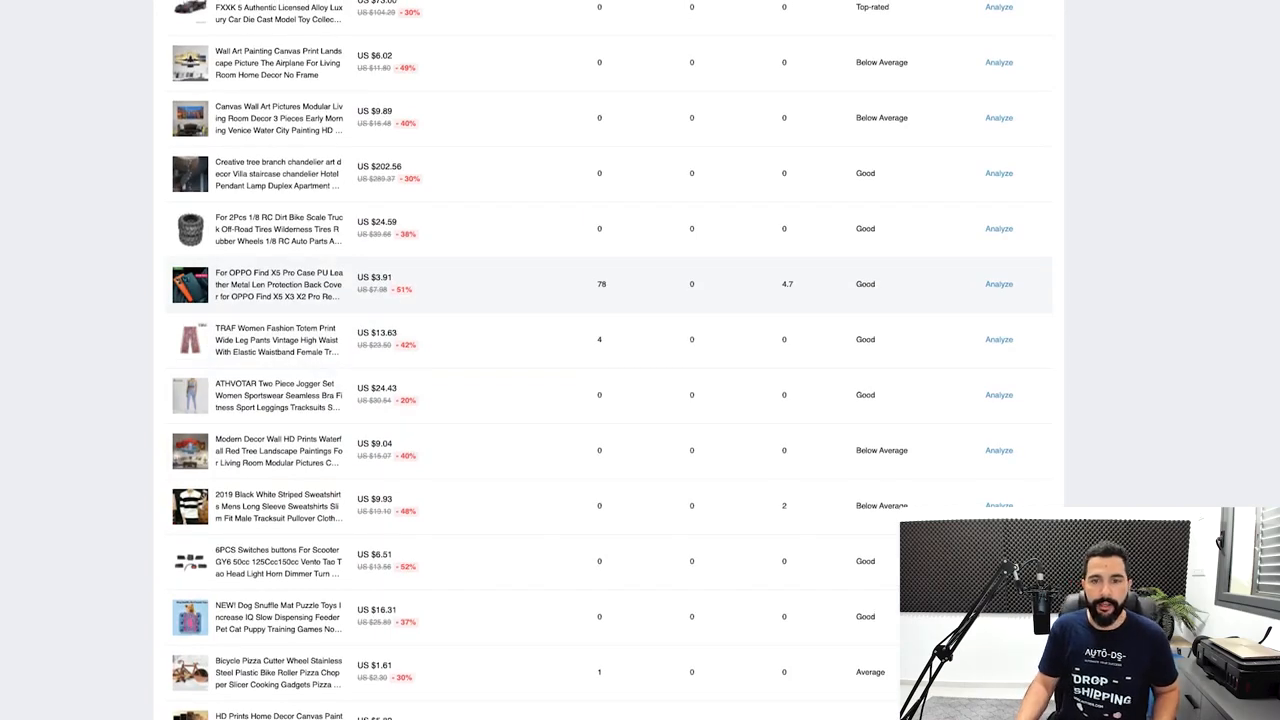
scroll(608, 360, "up", 3)
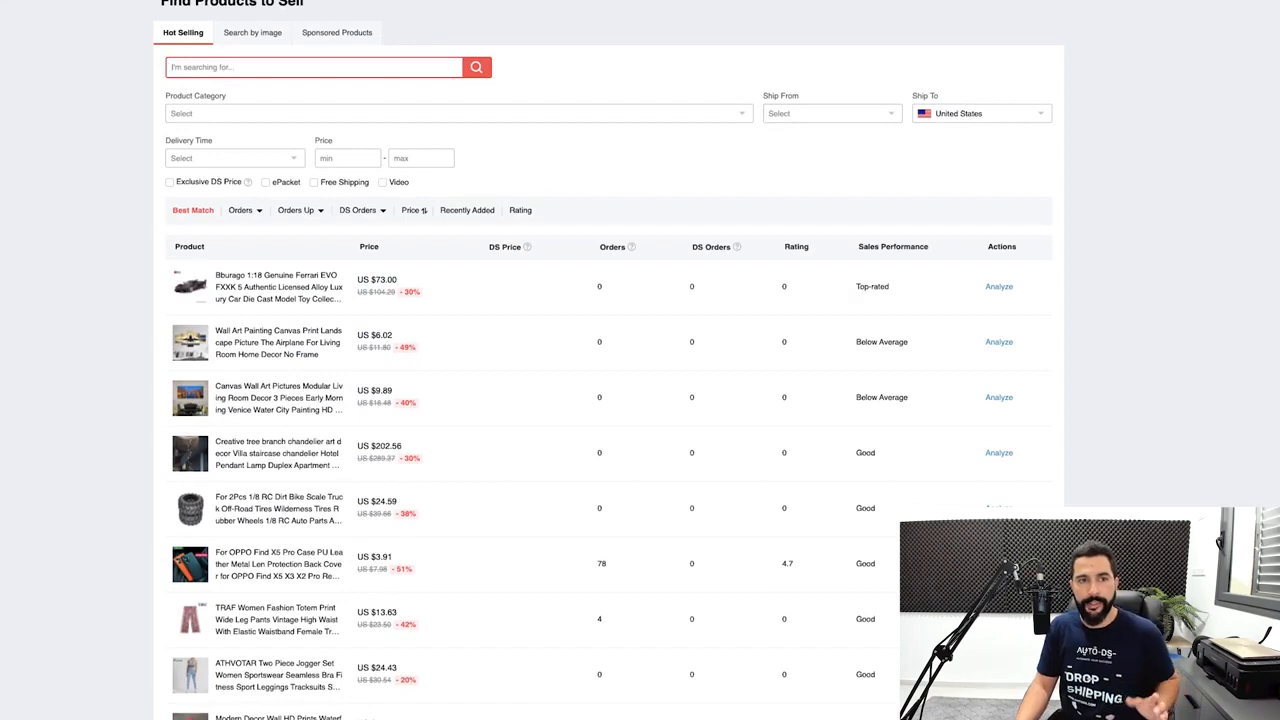
left_click(260, 114)
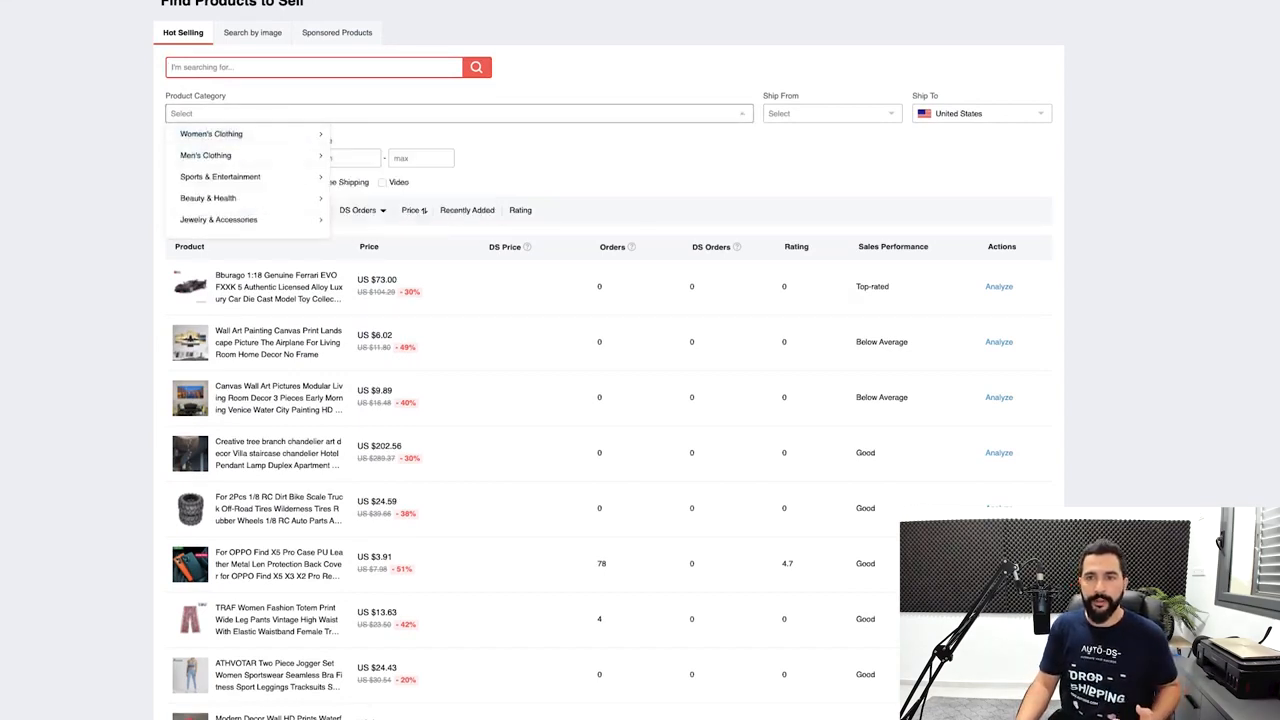
left_click(832, 114)
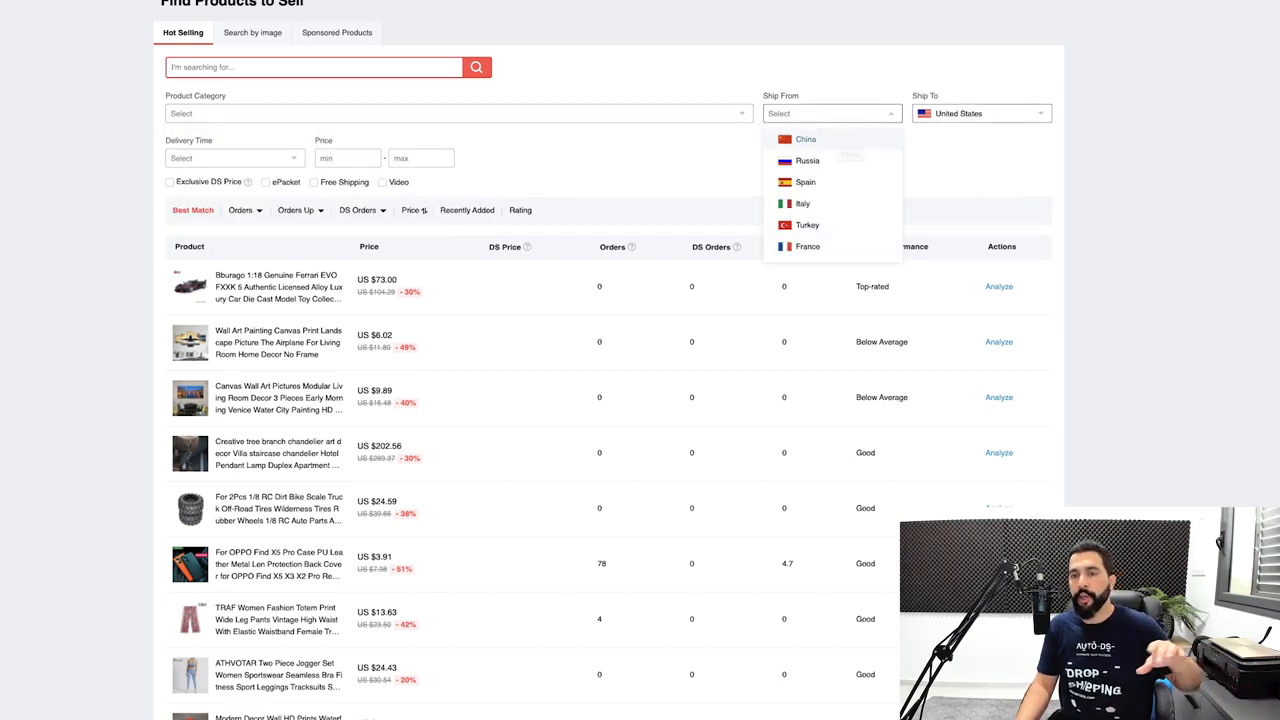
left_click(980, 114)
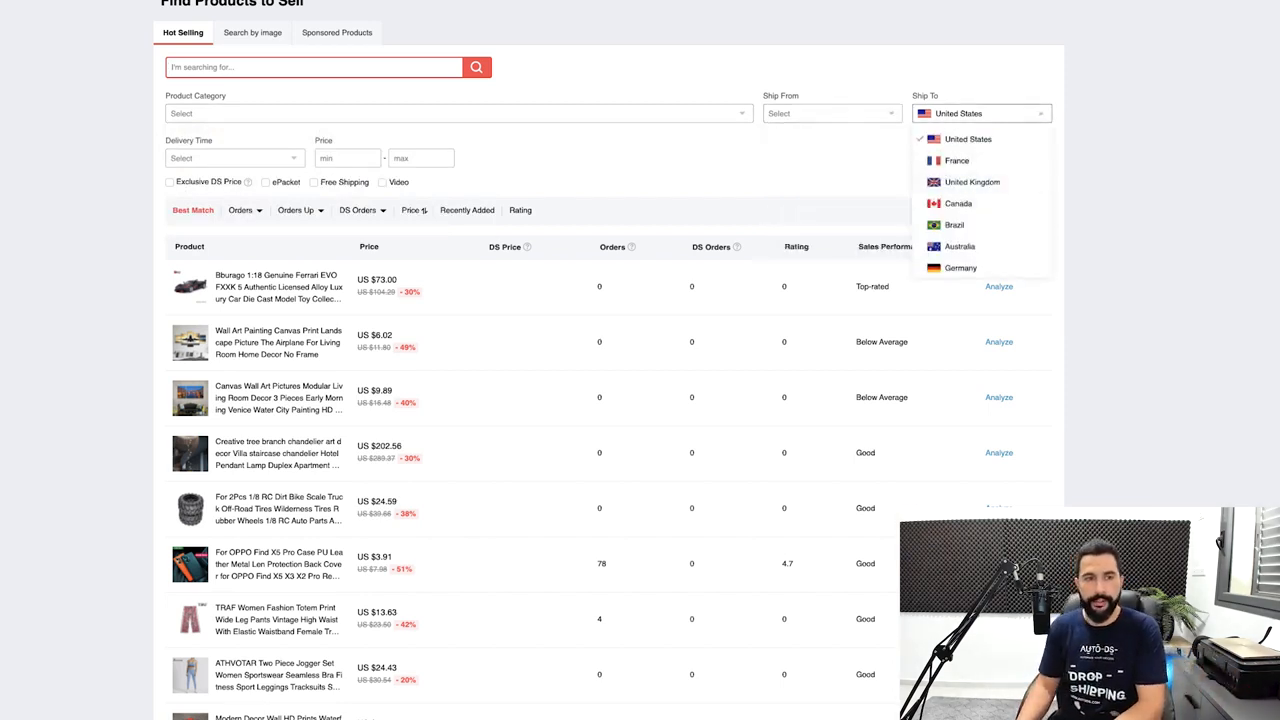
key("Escape")
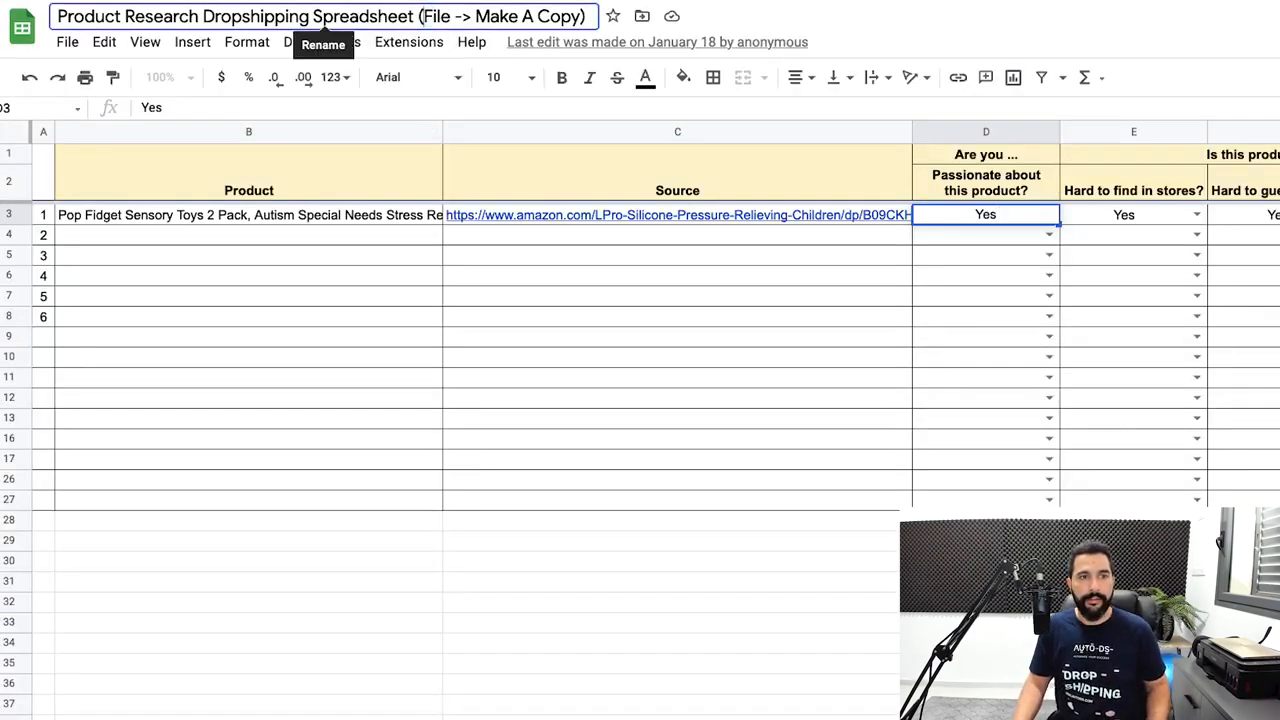
Switch to the product research spreadsheet and look at its file options, including Make a copy, without making one
left_click_drag(422, 16, 586, 16)
left_click(67, 41)
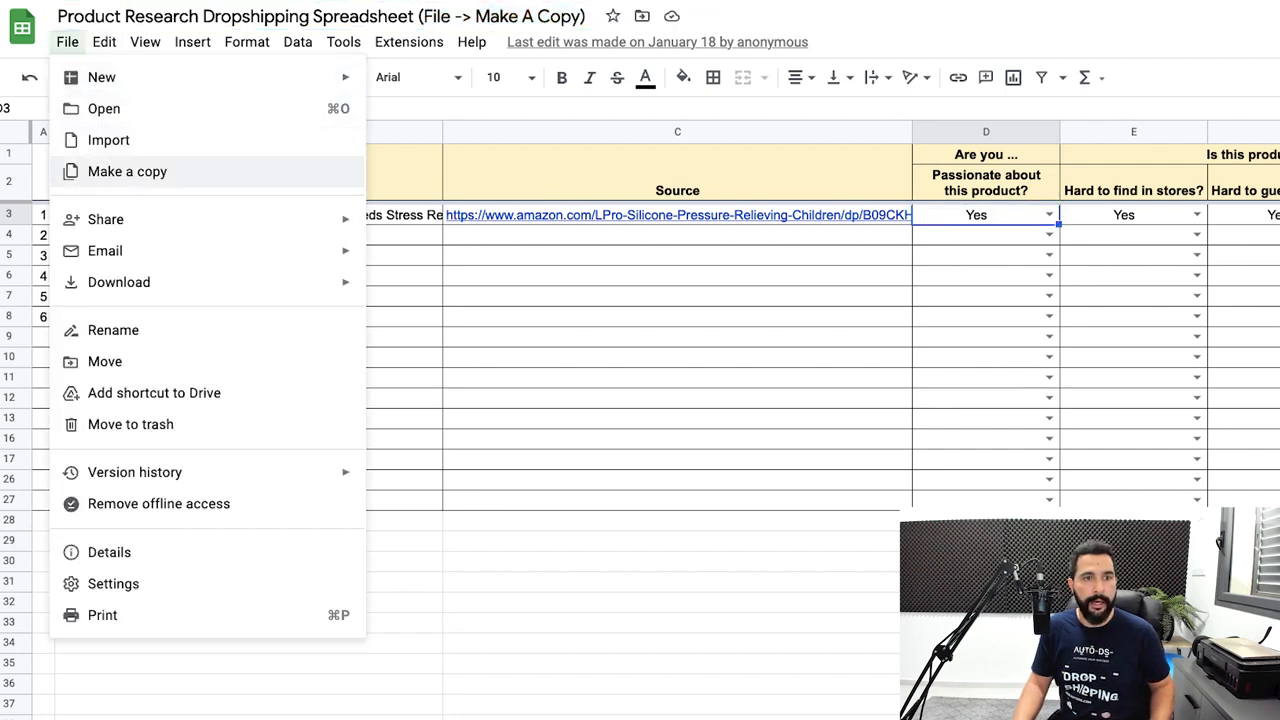
left_click(677, 255)
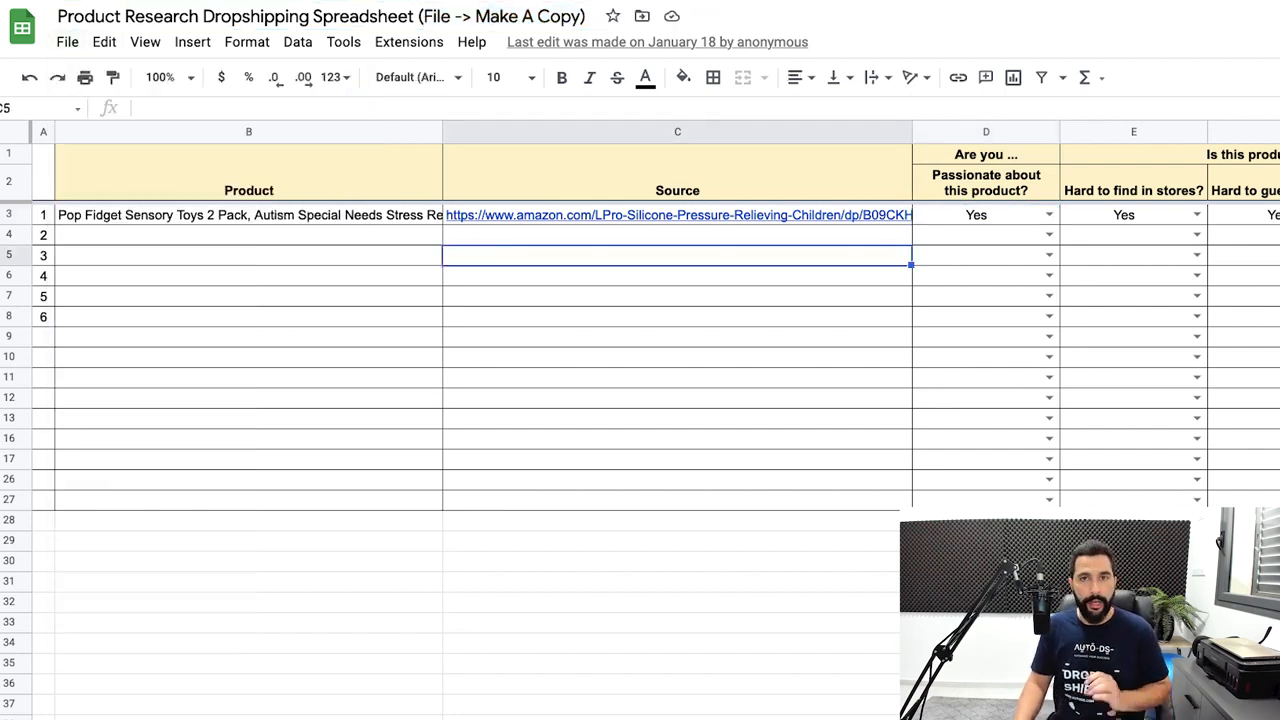
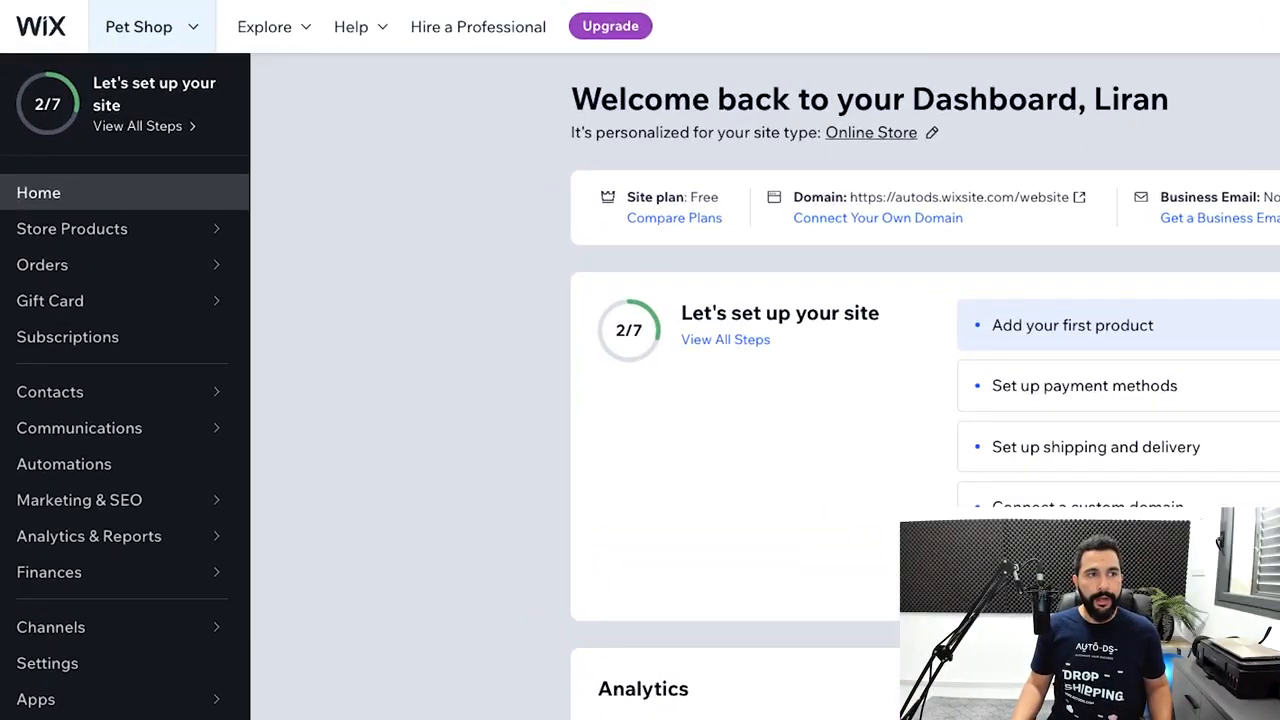
In Wix, start a new website of the Online Store type and browse the online store templates
left_click(152, 27)
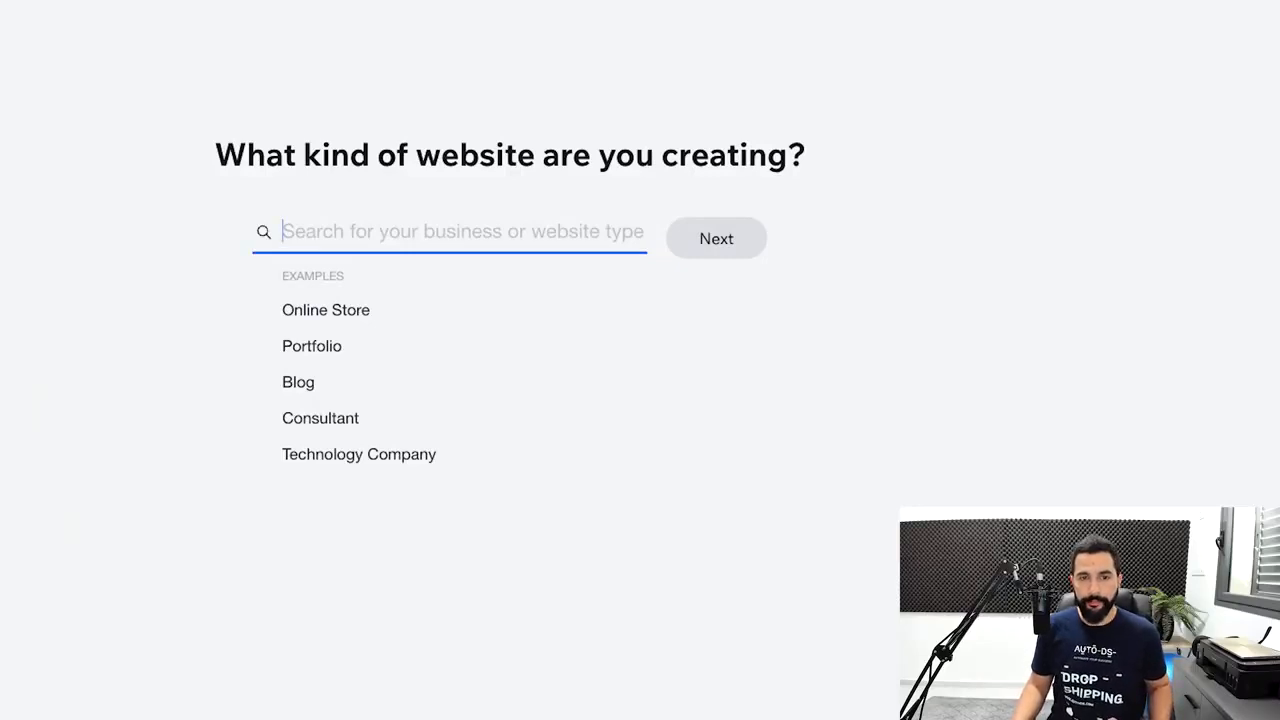
left_click(336, 312)
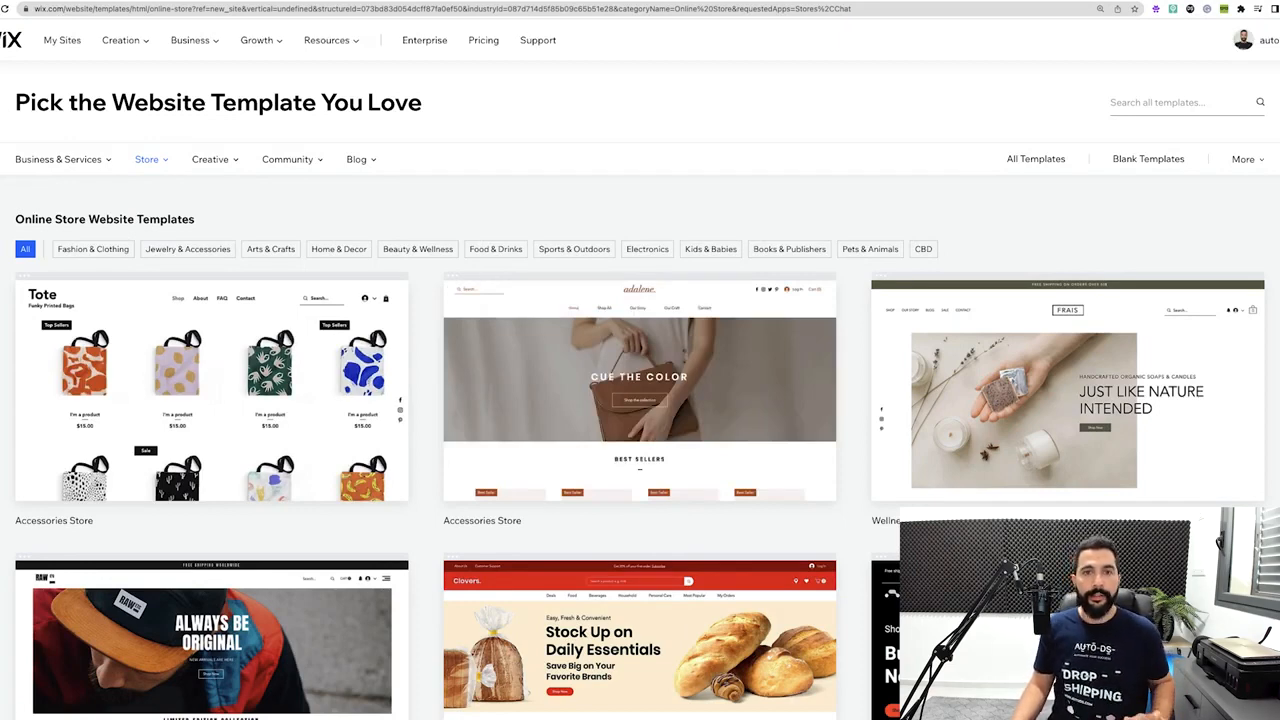
scroll(680, 185, "down", 2)
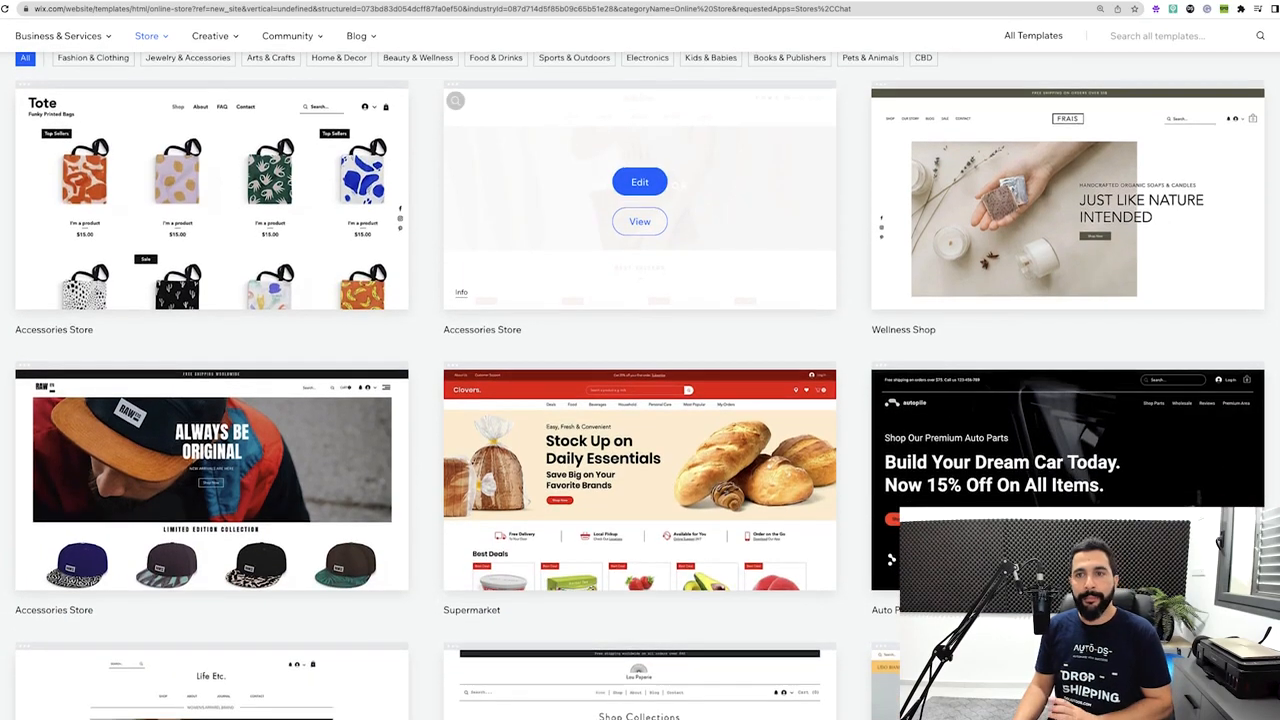
scroll(676, 185, "up", 2)
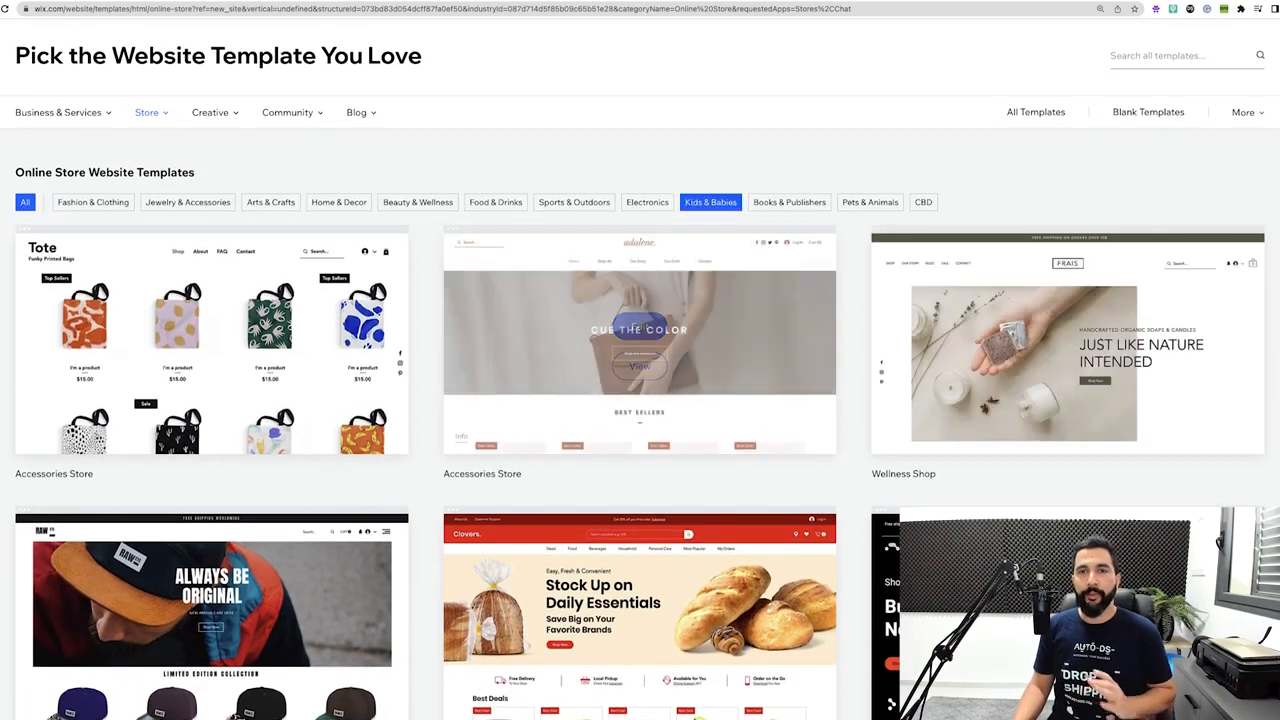
scroll(640, 310, "down", 3)
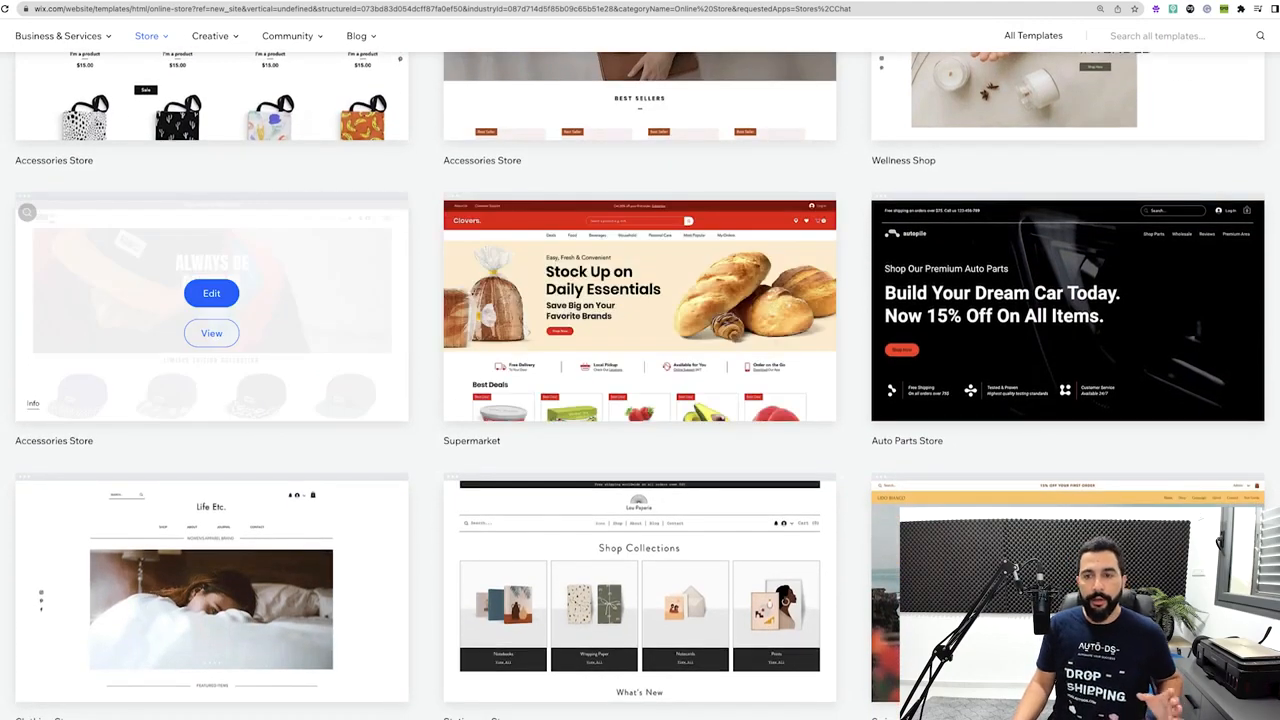
scroll(640, 380, "down", 1)
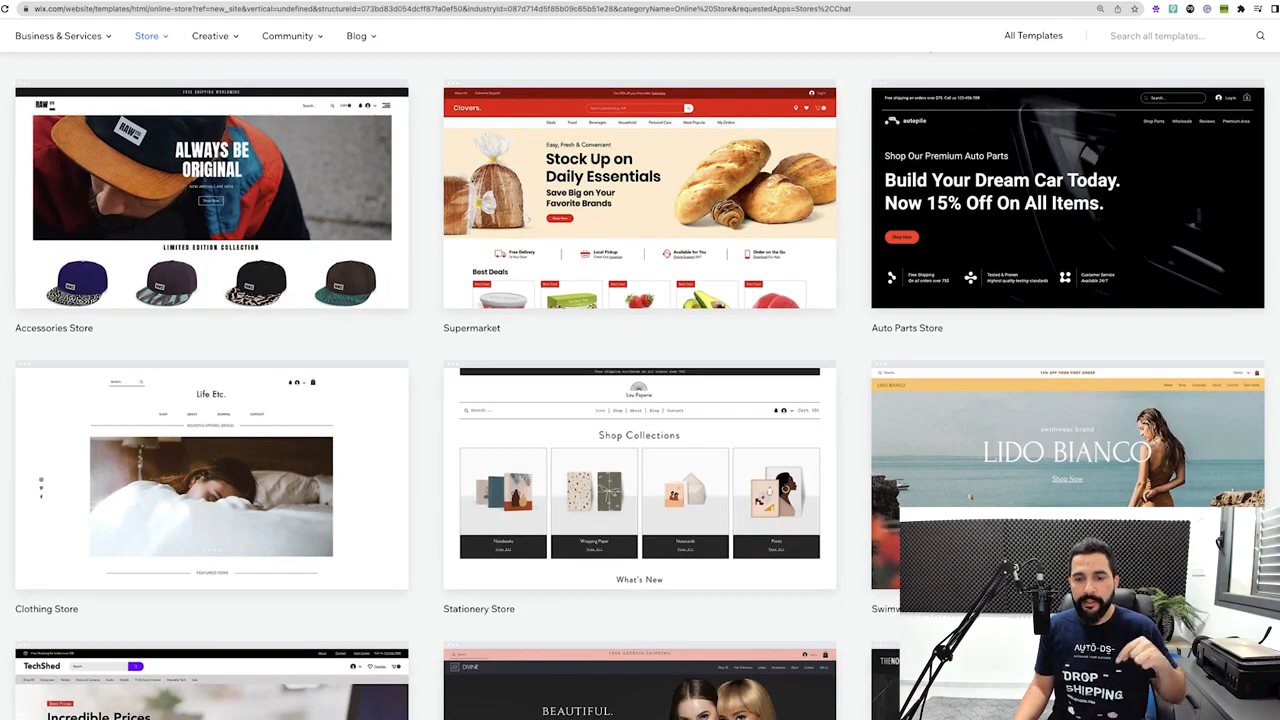
scroll(640, 380, "down", 3)
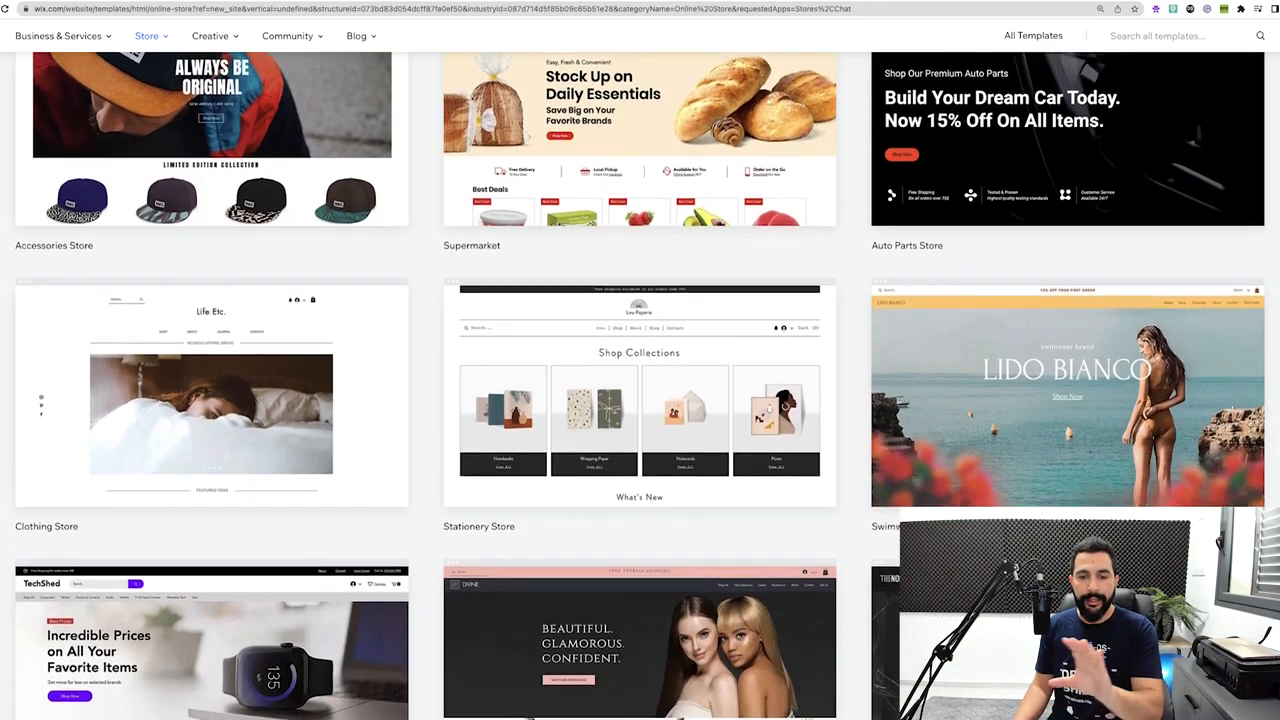
Browse the online store templates and open the Tote accessories store template for editing
scroll(640, 380, "down", 2)
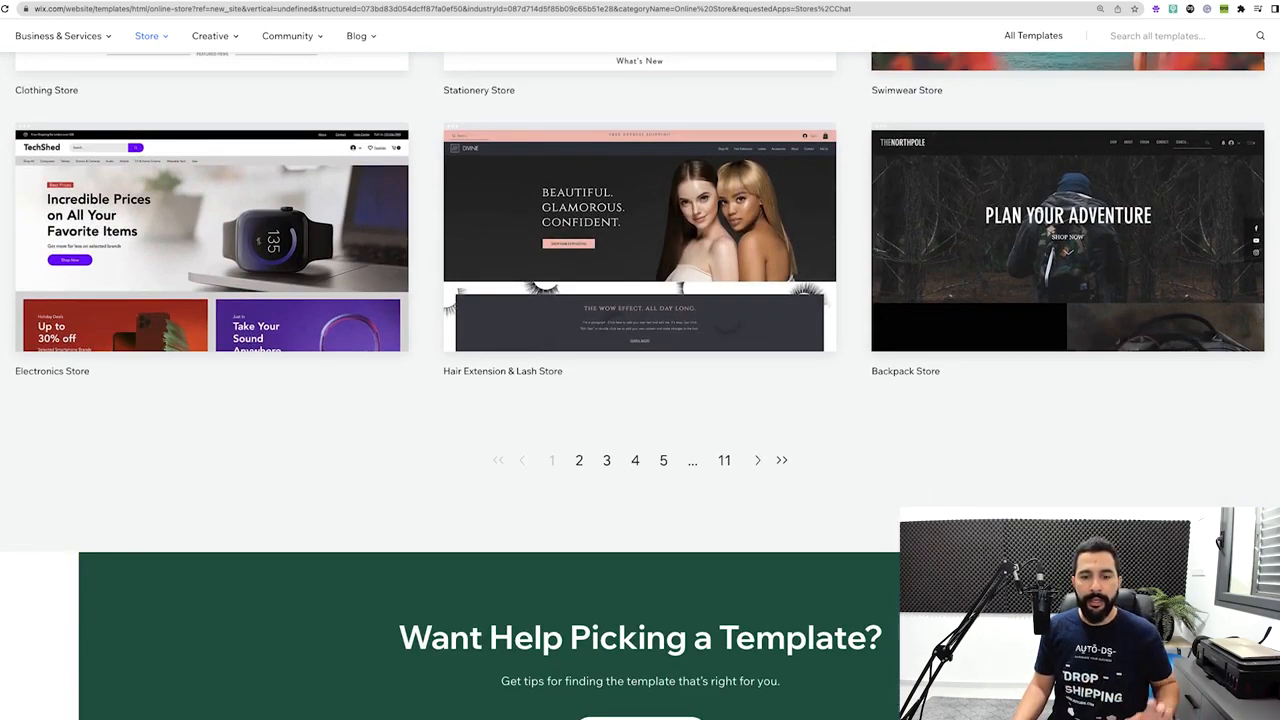
scroll(211, 390, "up", 15)
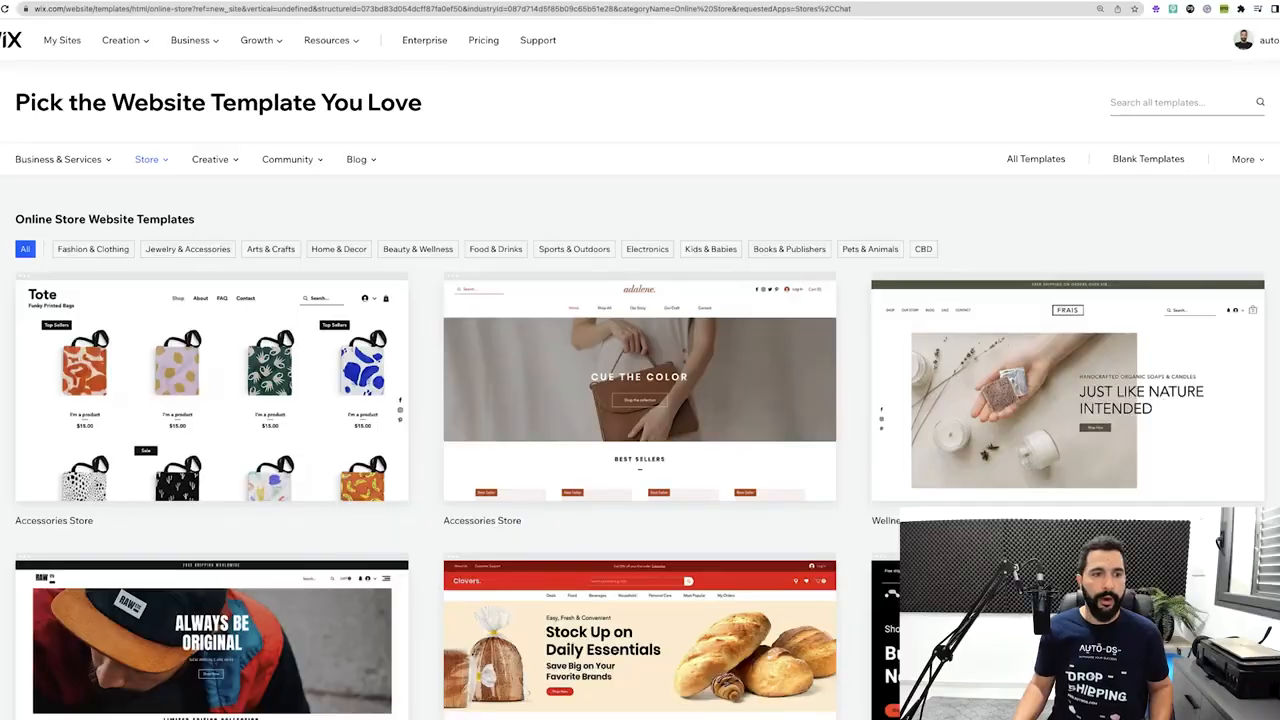
scroll(640, 280, "down", 2)
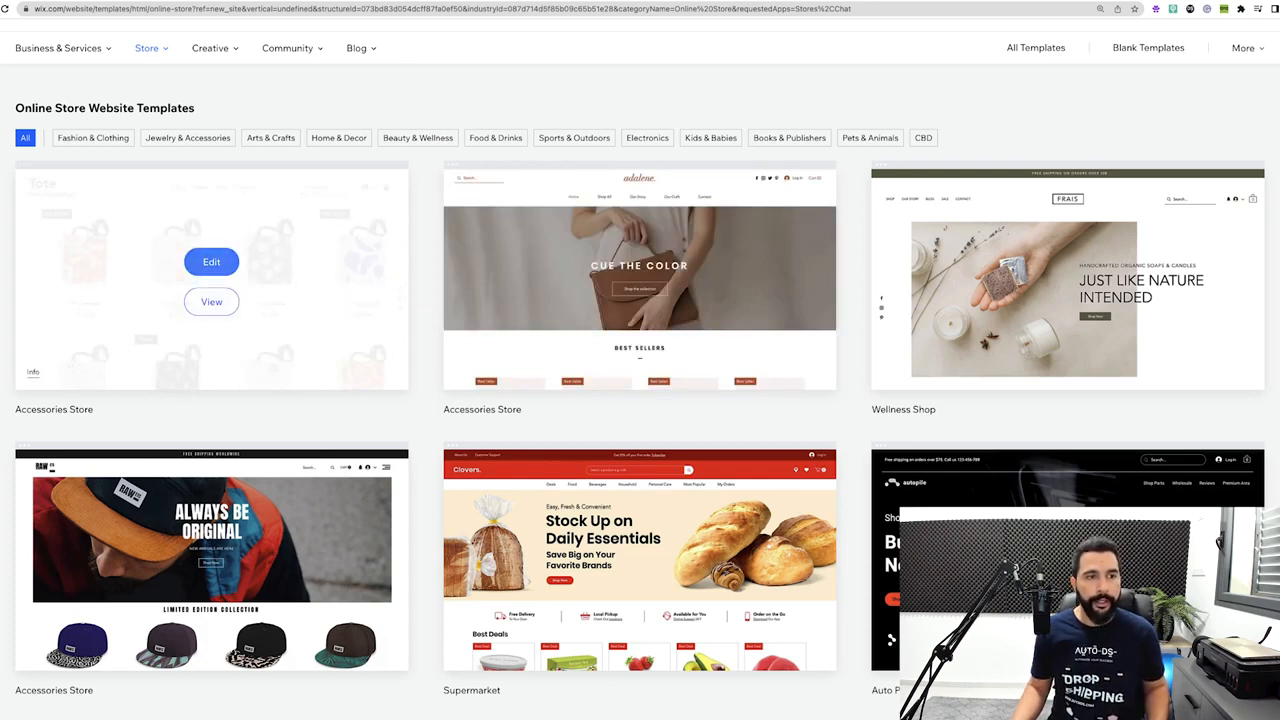
left_click(211, 262)
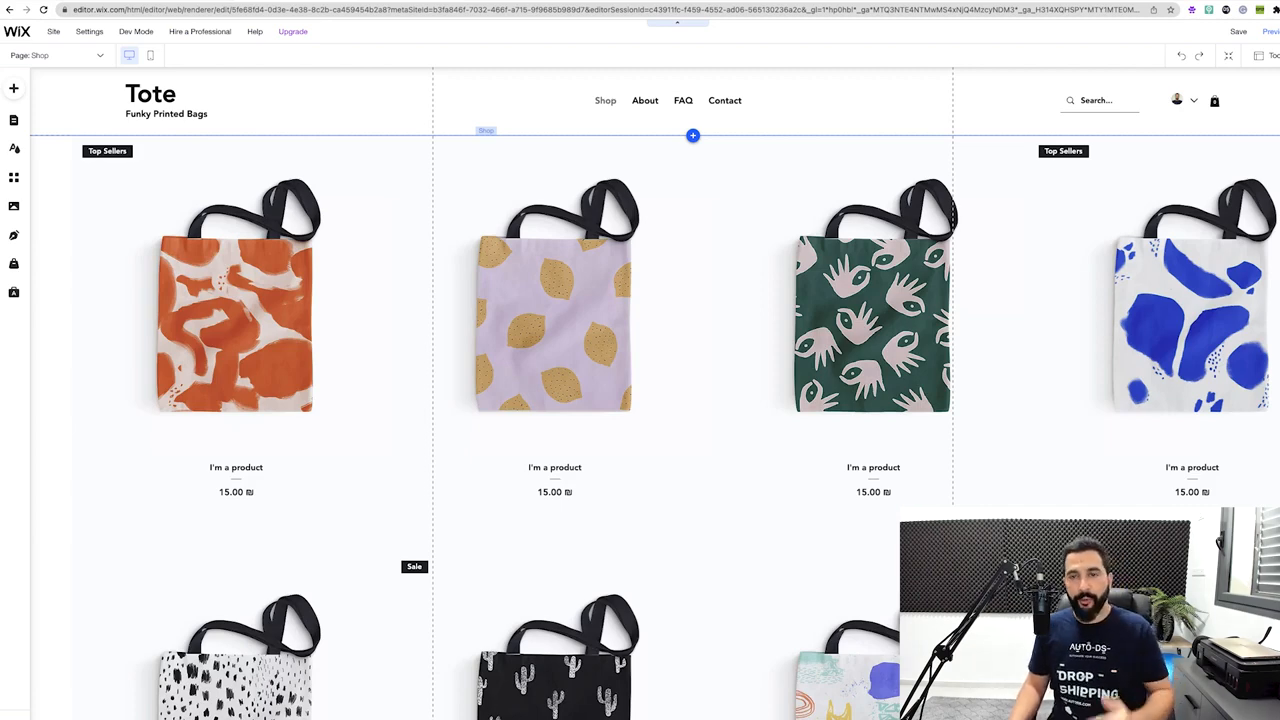
Examine the Tote template's Shop page, from the product grid through the About section to the footer
scroll(640, 400, "down", 10)
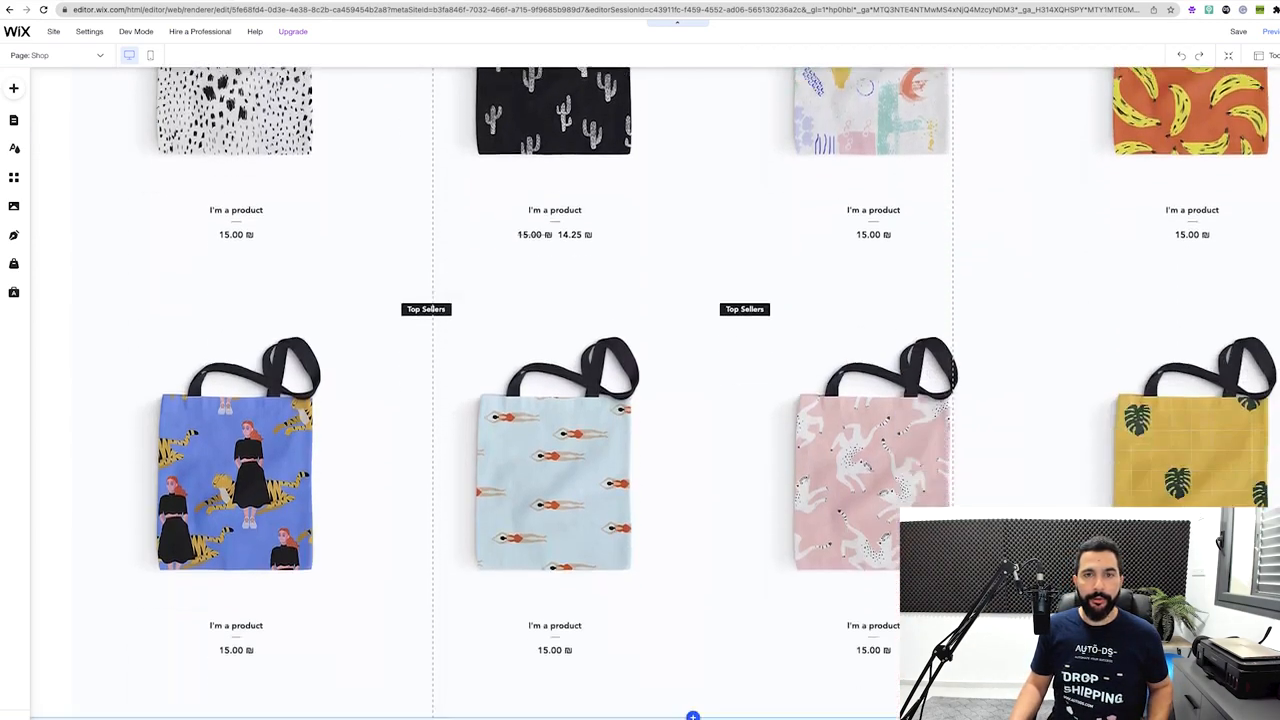
scroll(640, 400, "down", 5)
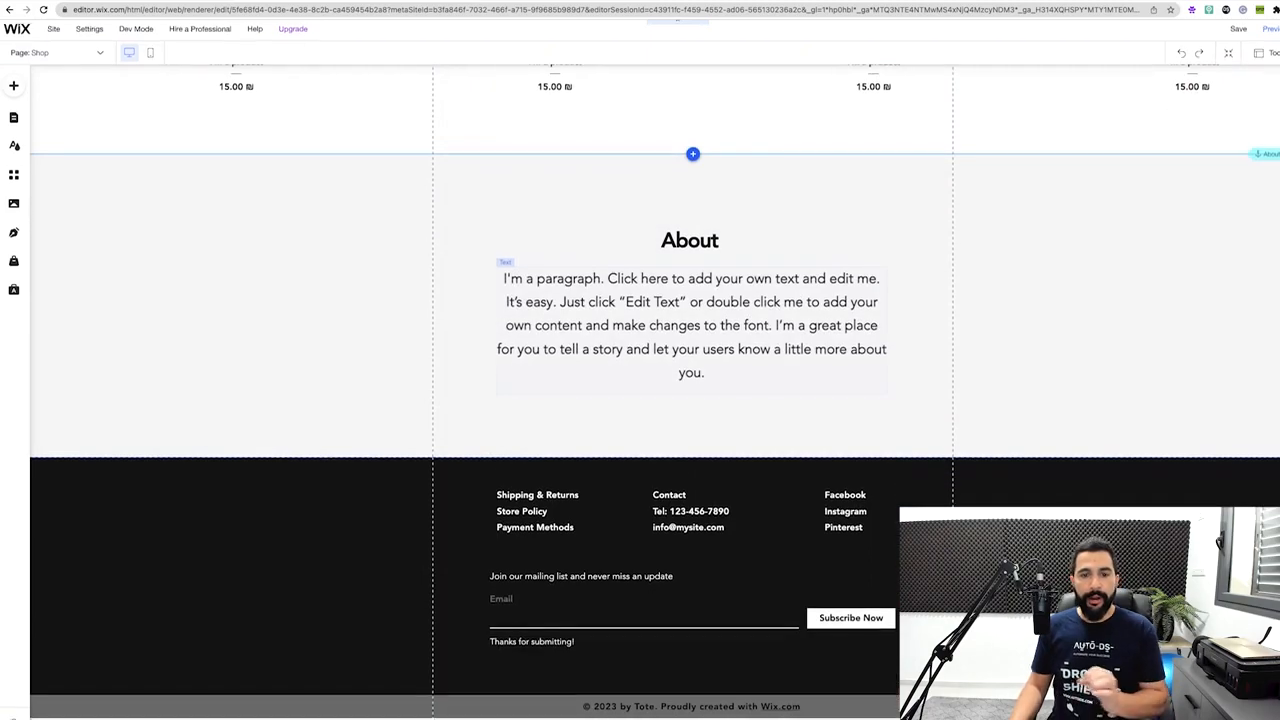
scroll(640, 400, "up", 15)
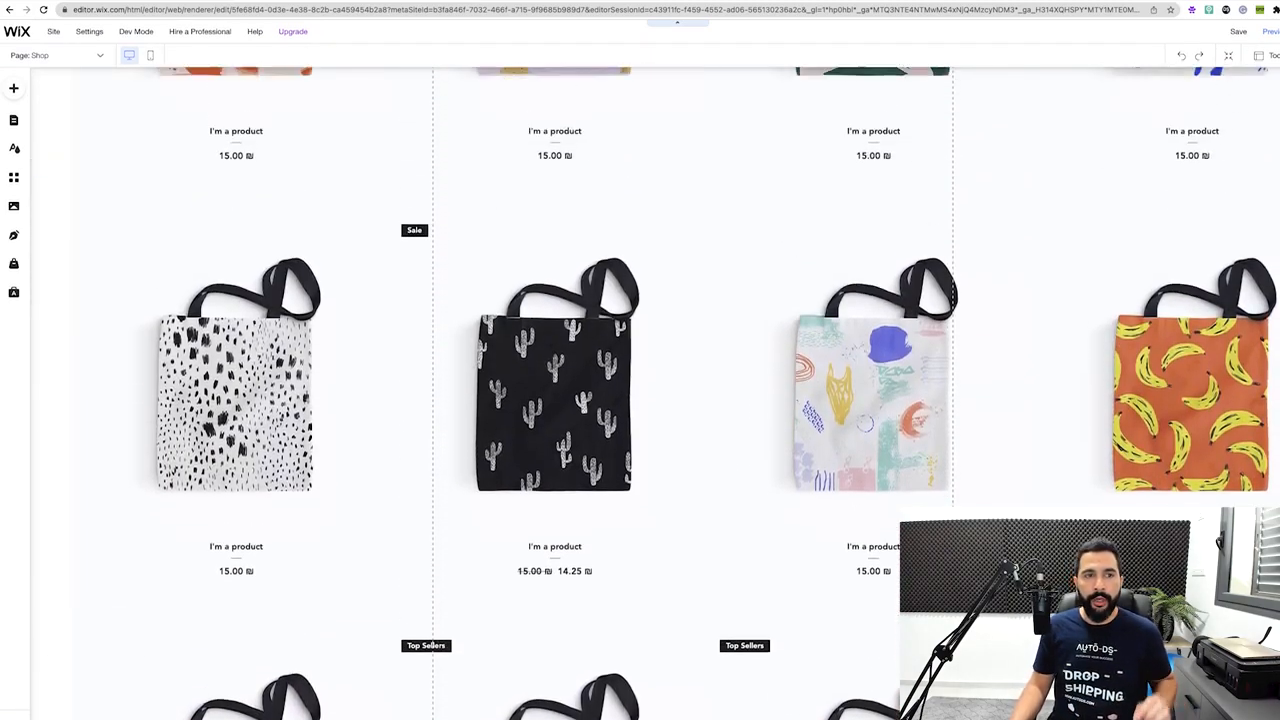
scroll(640, 400, "up", 2)
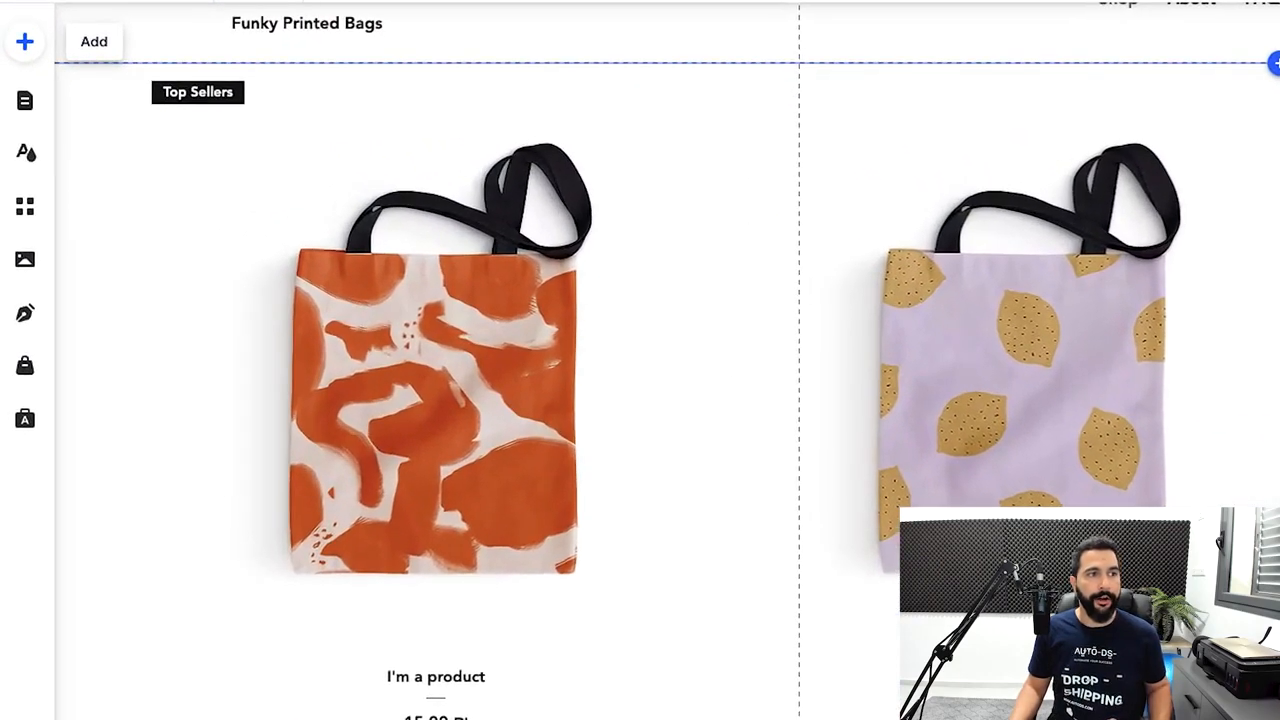
Browse the elements that can be added to the site, covering strips, text, images, buttons, galleries and decorative shapes
left_click(14, 88)
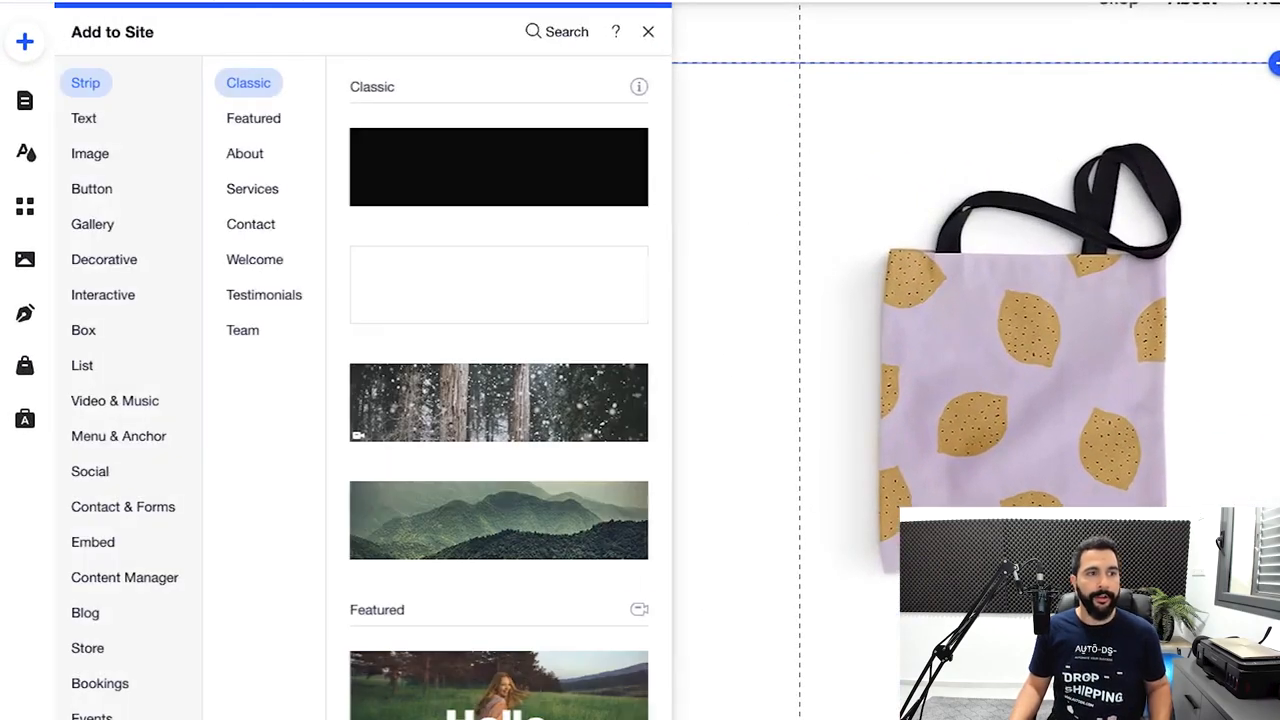
left_click(259, 118)
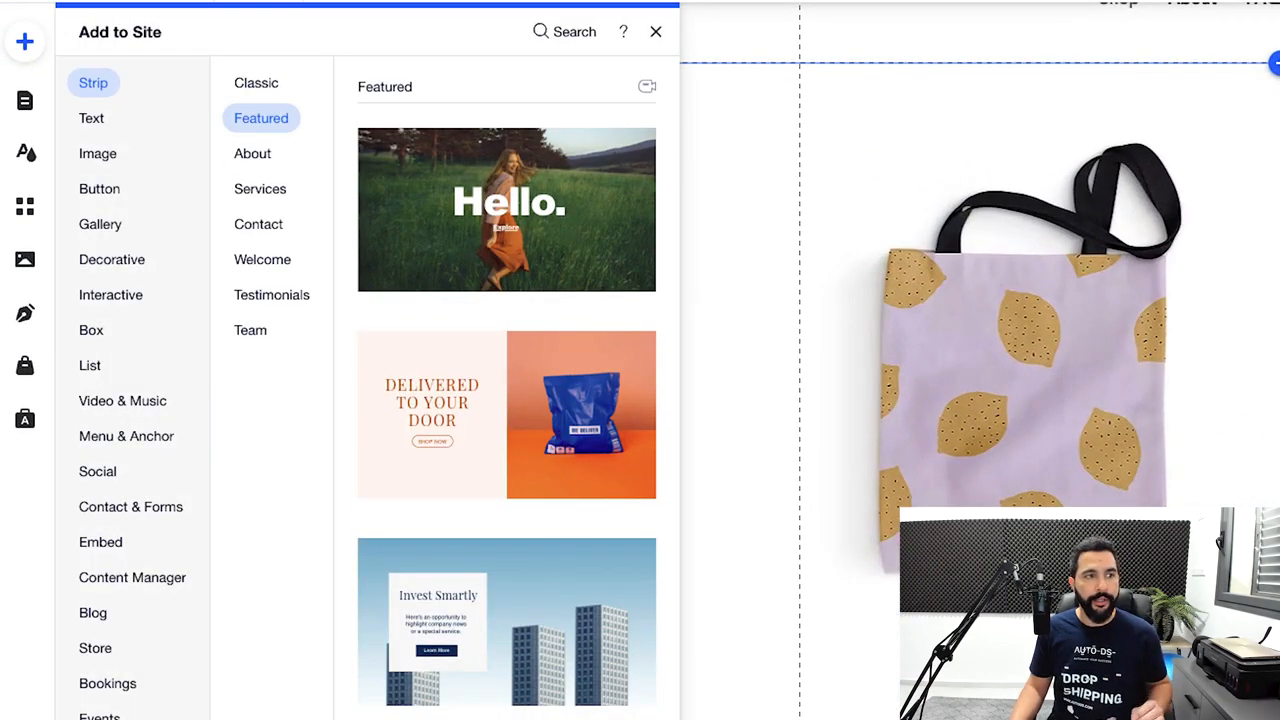
left_click(91, 118)
left_click(93, 83)
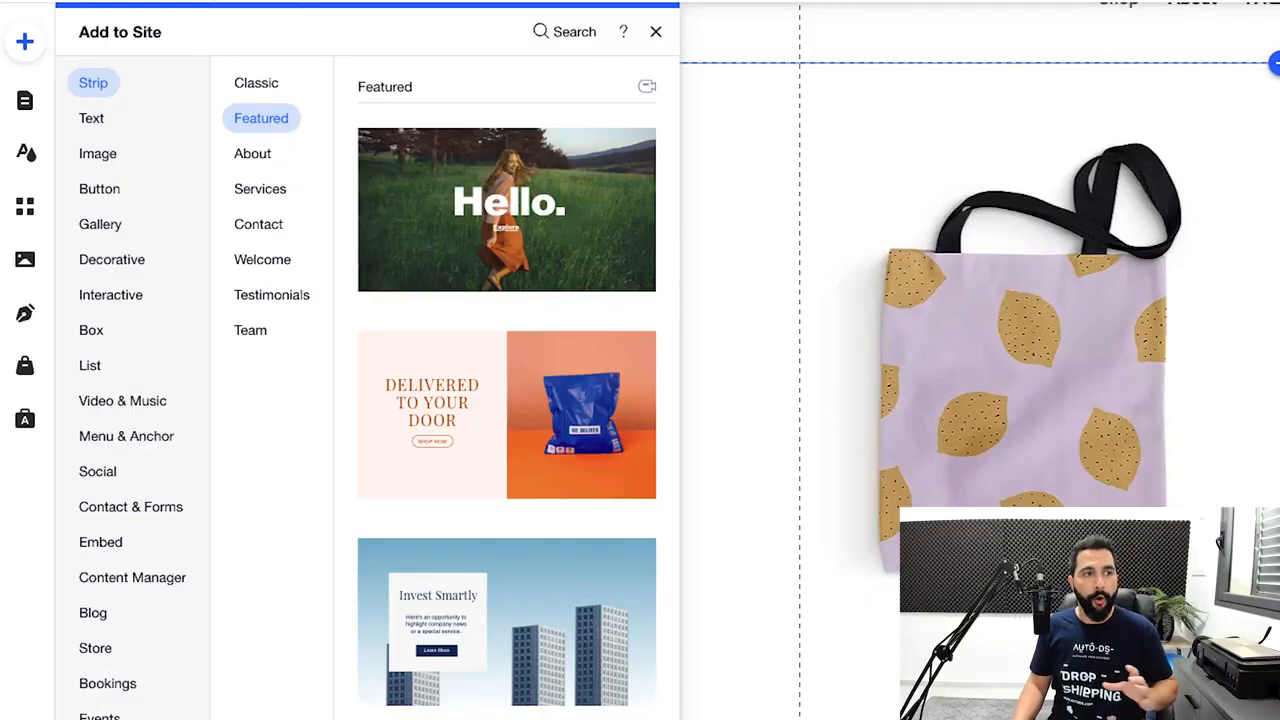
left_click(91, 118)
left_click(97, 153)
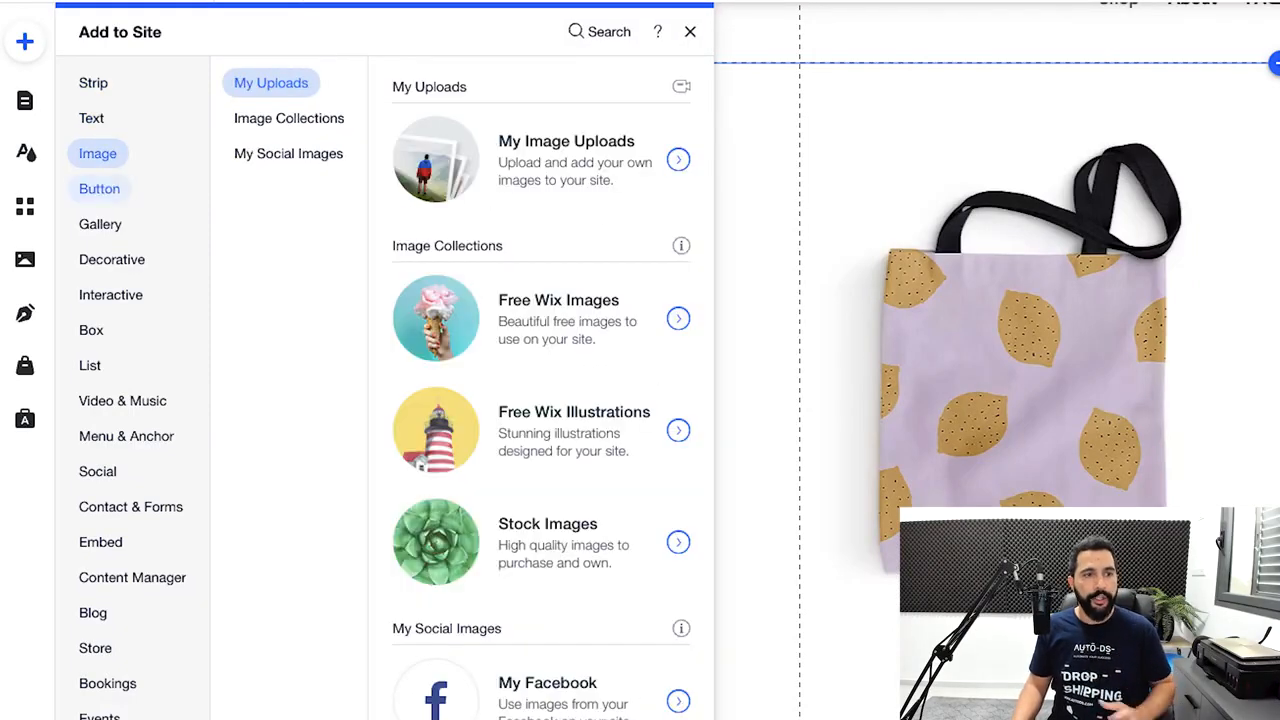
left_click(99, 188)
left_click(100, 224)
left_click(111, 259)
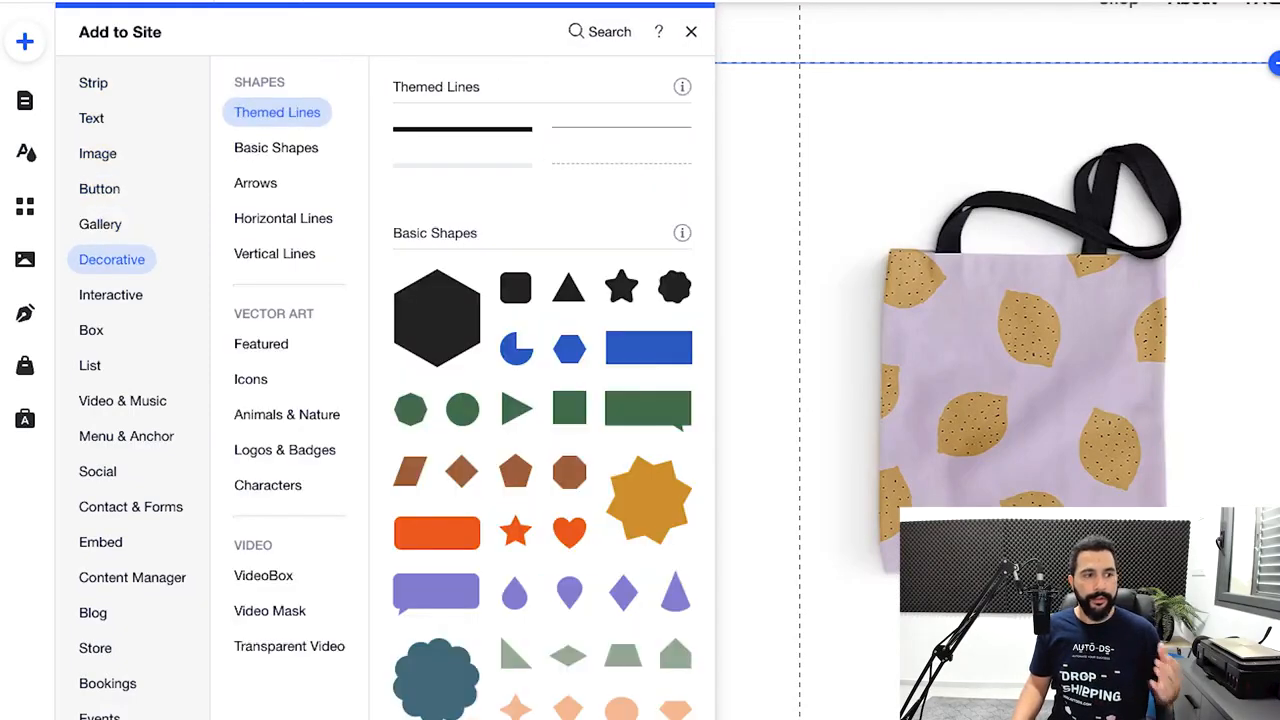
Look through the interactive, box, list, video and music, menu and social elements available for the site
left_click(111, 295)
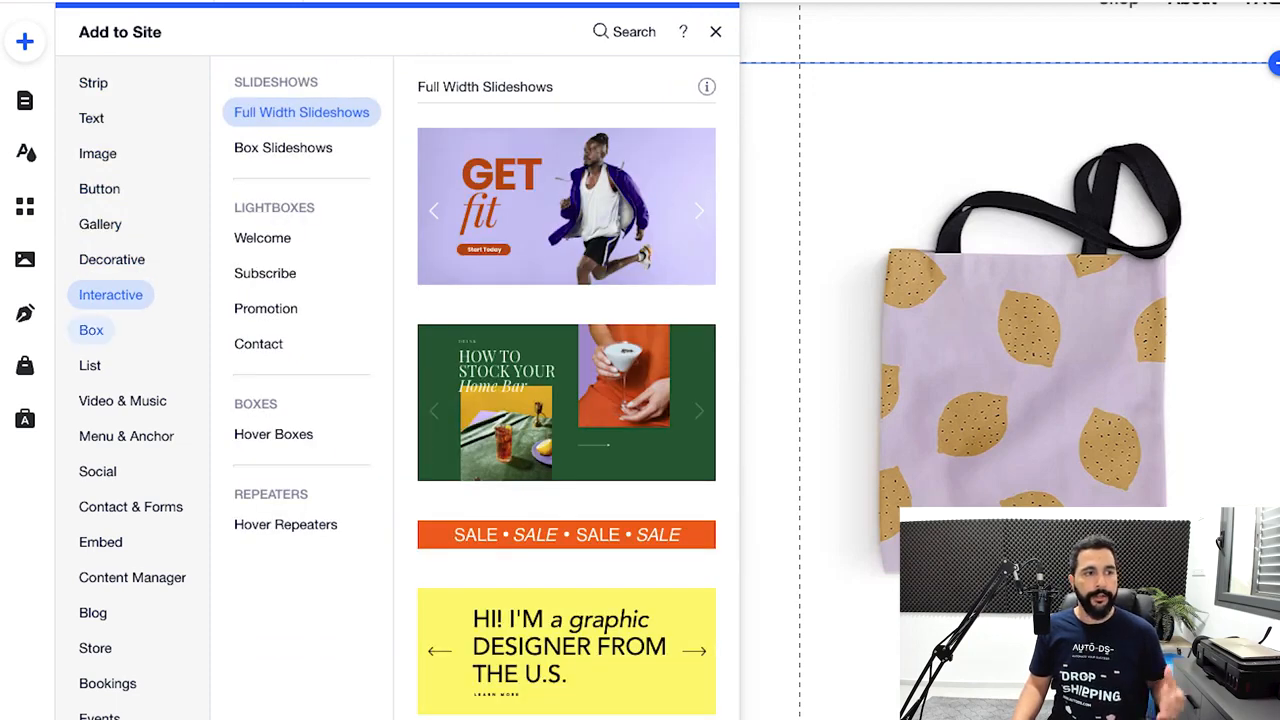
left_click(91, 330)
left_click(90, 365)
left_click(122, 400)
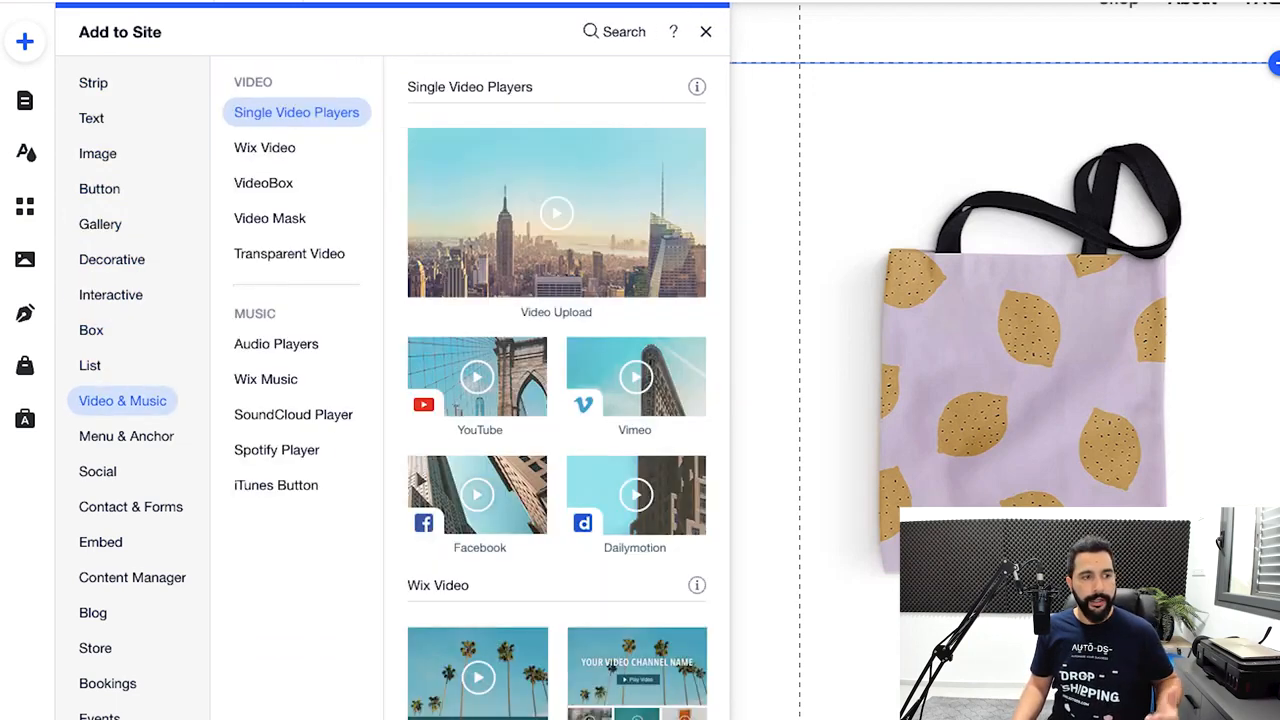
left_click(126, 436)
left_click(98, 471)
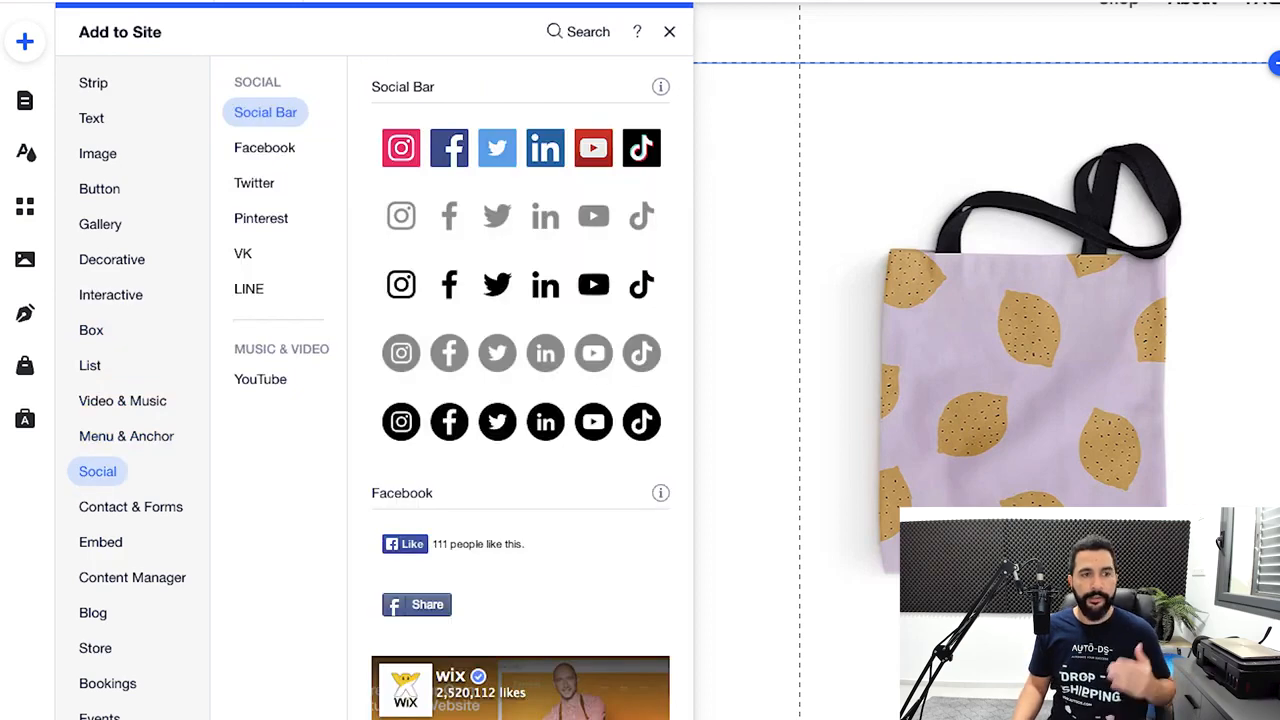
Examine the contact and forms elements, from contact, order, registration, feedback and waiver forms to the Google Maps styles
left_click(131, 507)
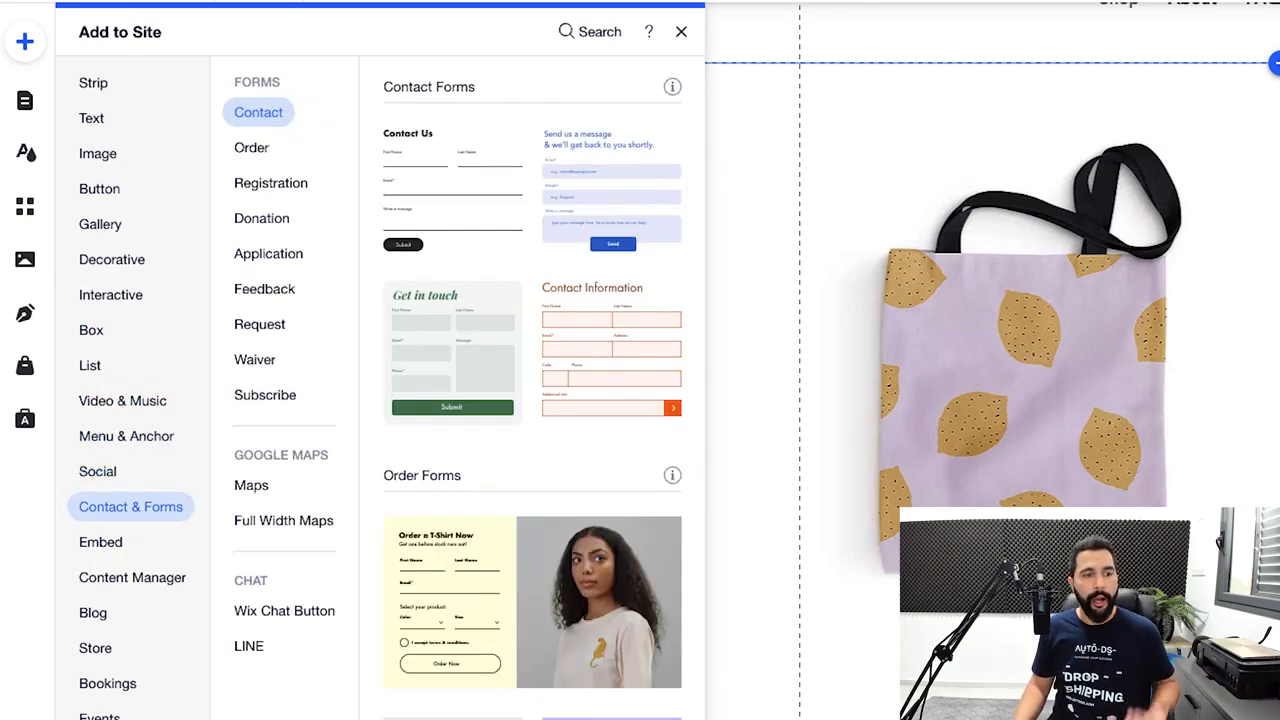
scroll(393, 521, "down", 10)
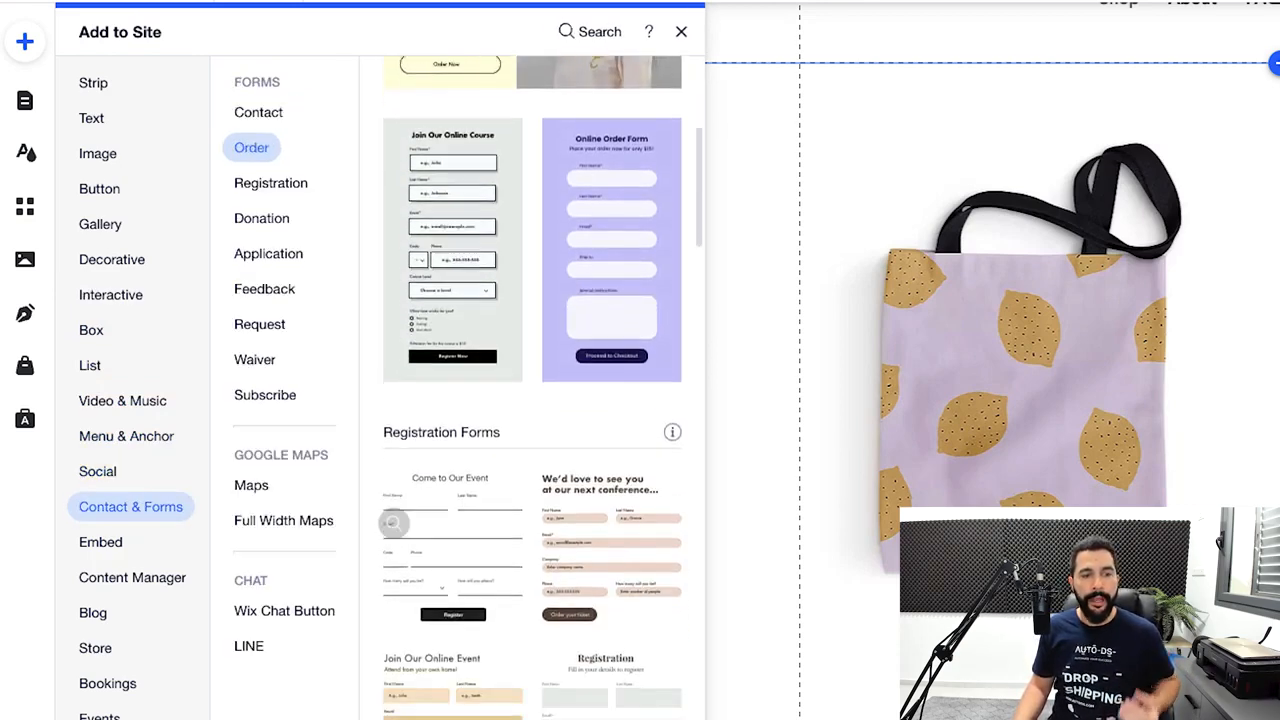
scroll(393, 521, "down", 10)
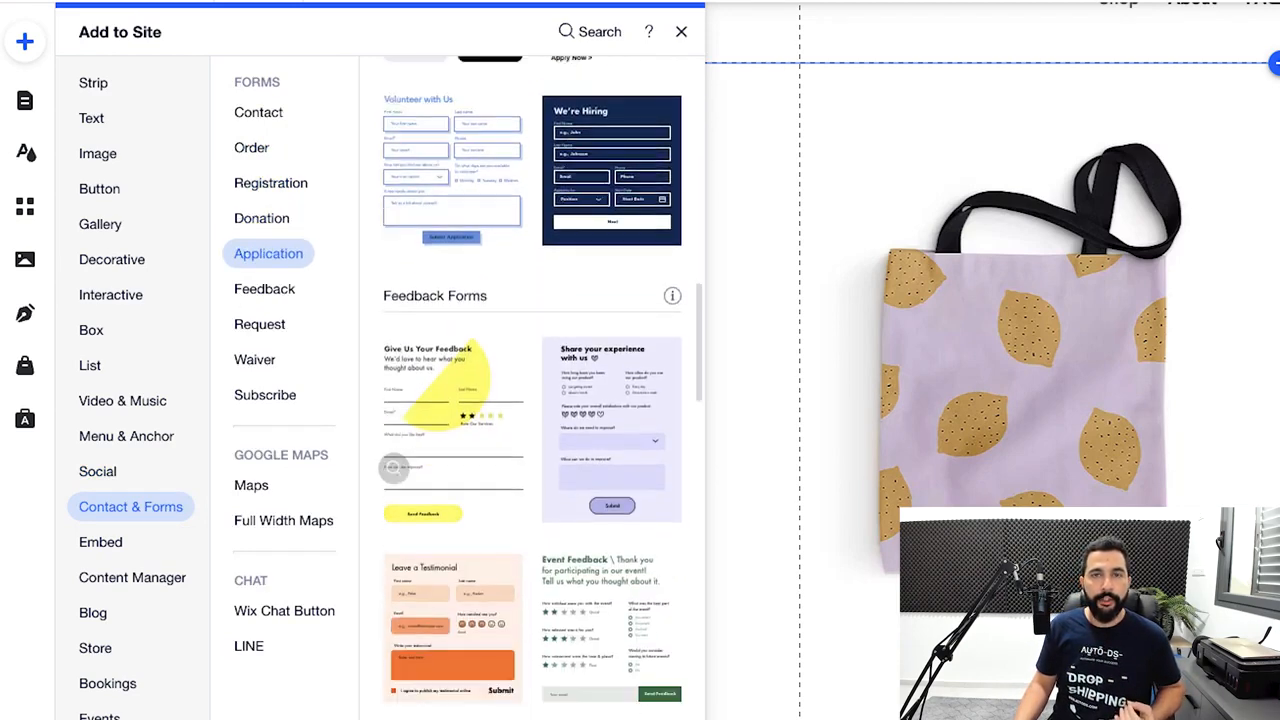
scroll(393, 521, "down", 10)
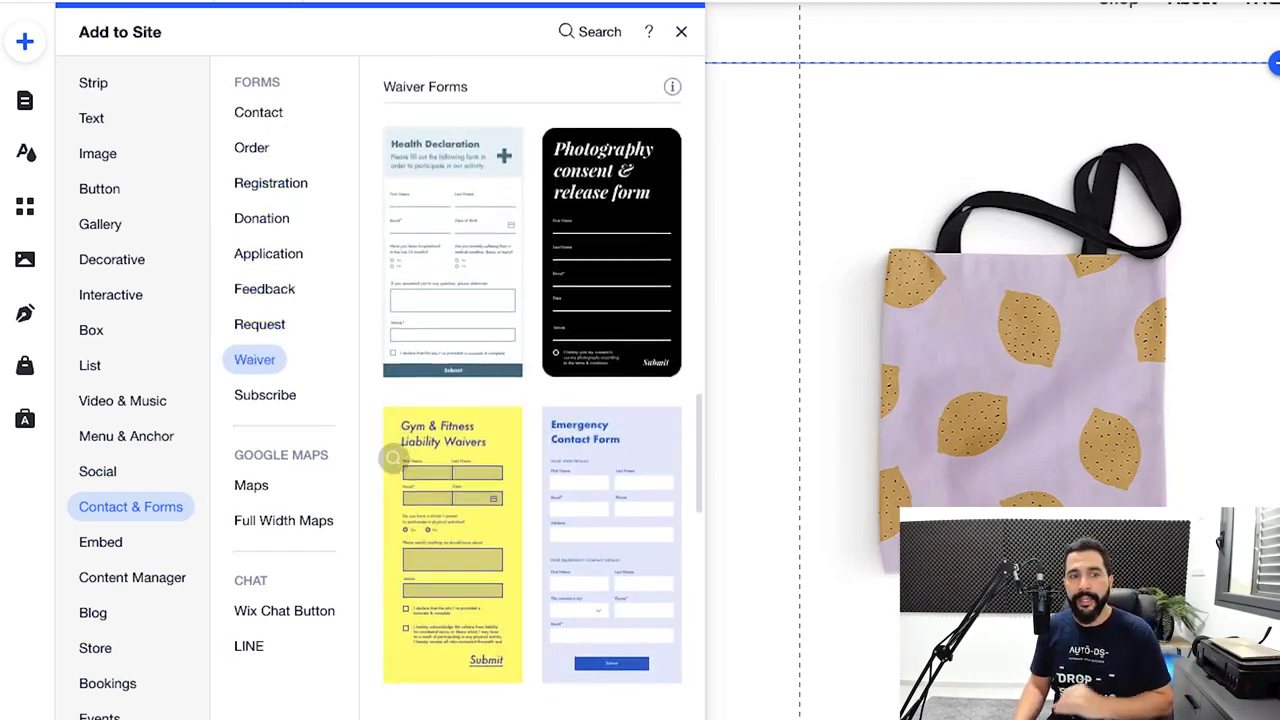
scroll(393, 458, "down", 10)
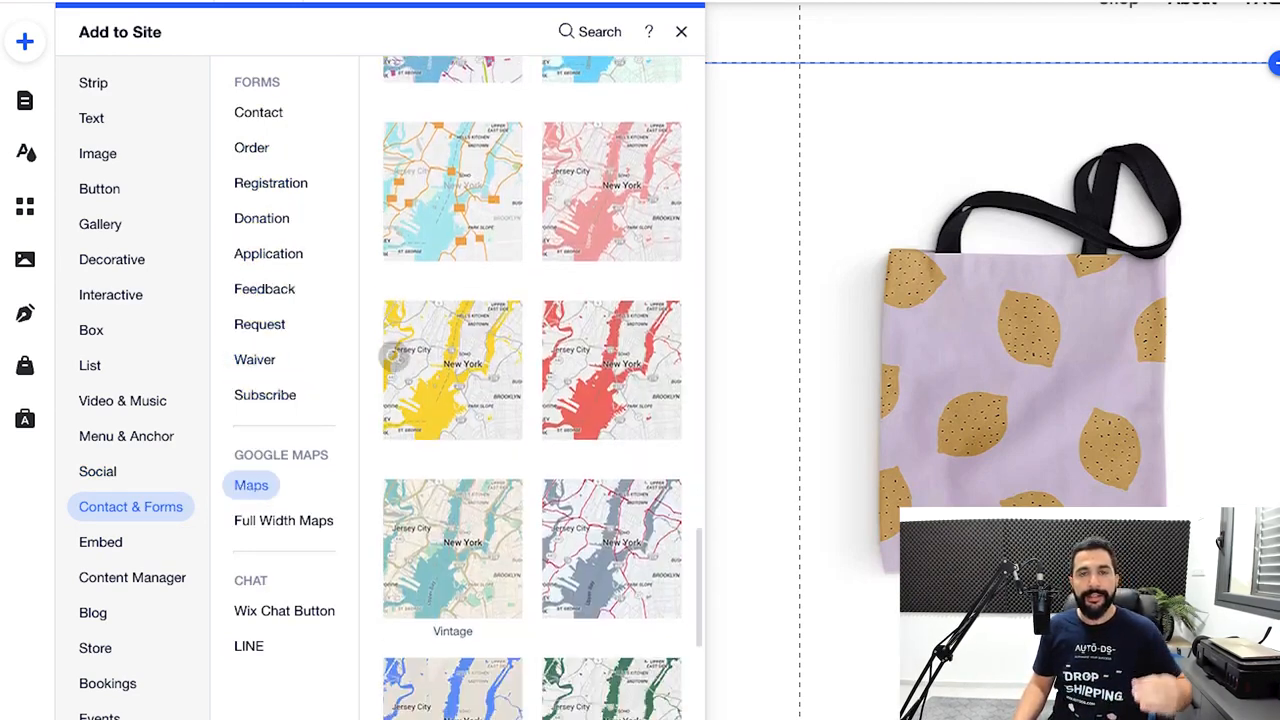
scroll(470, 450, "down", 10)
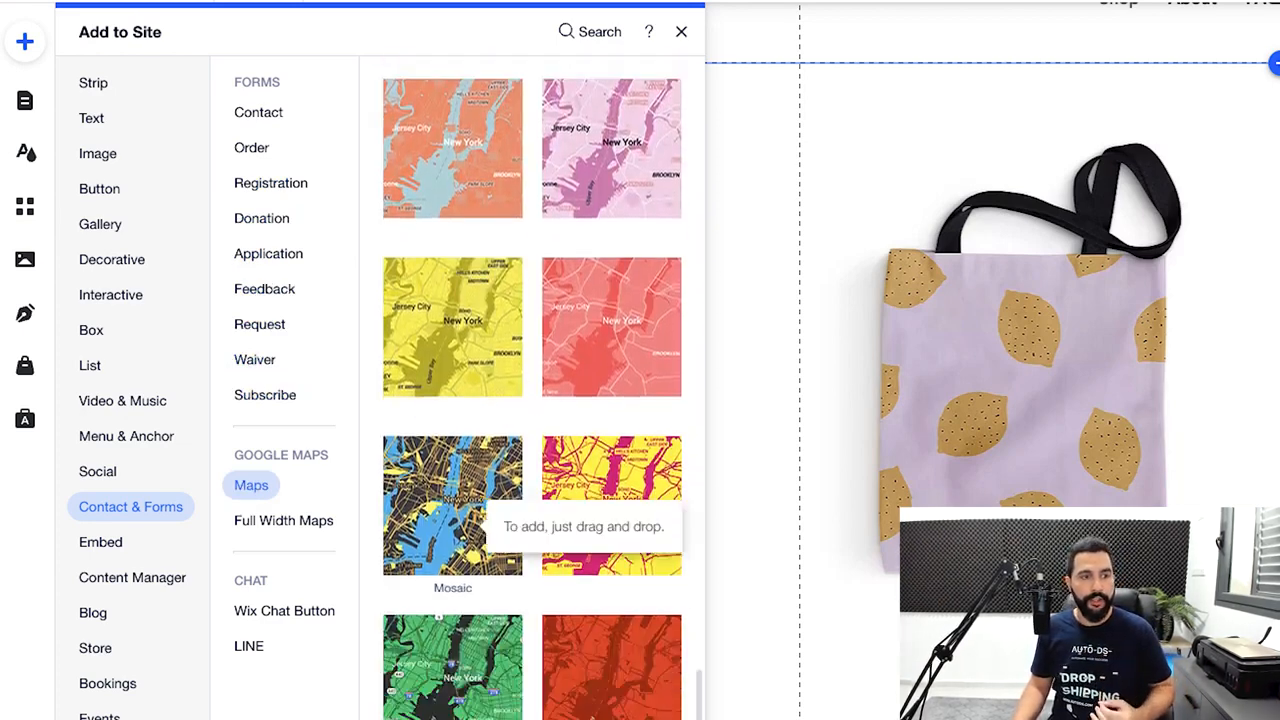
scroll(533, 400, "down", 1)
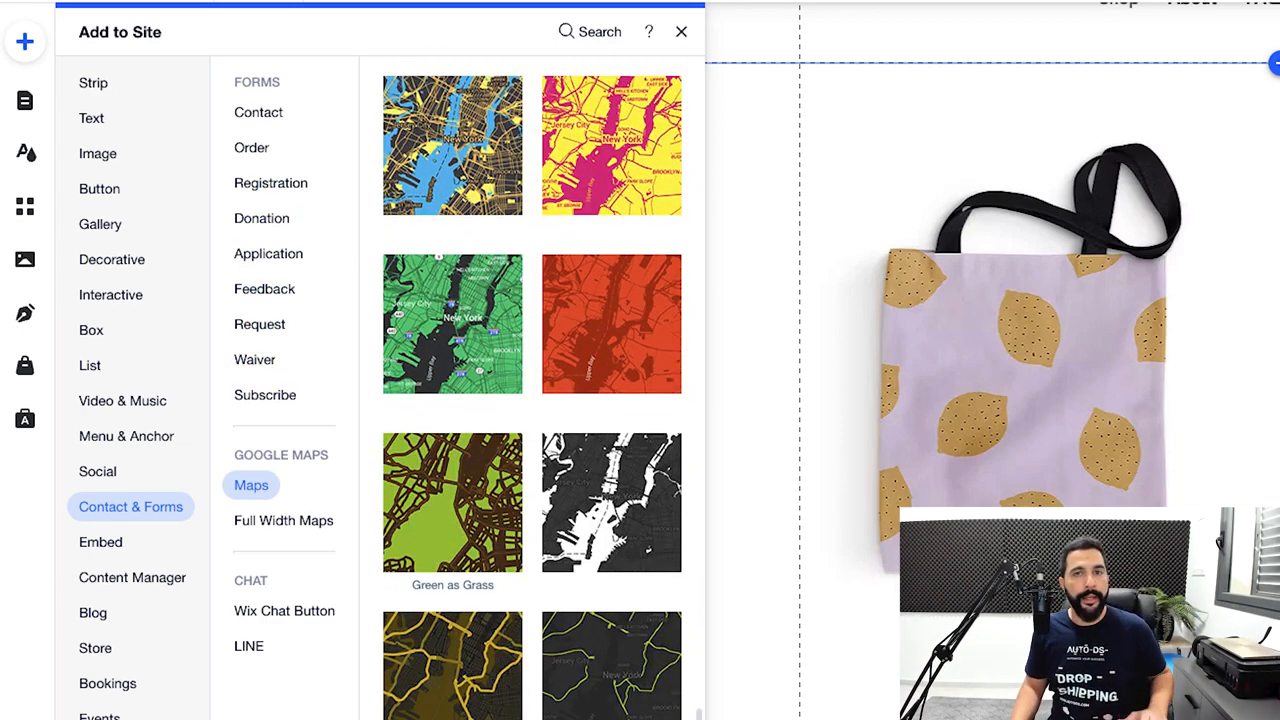
Look at the embed, blog and store elements, and revisit the button and video and music options
left_click(100, 541)
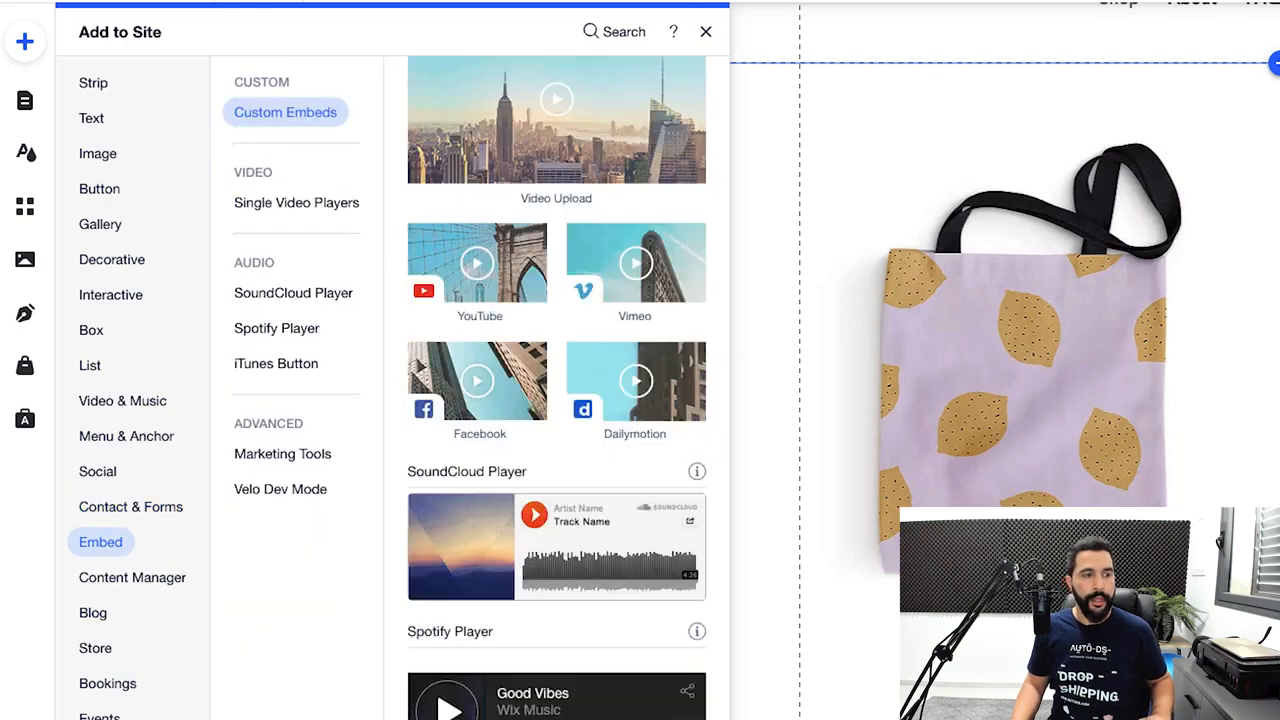
left_click(92, 612)
left_click(95, 648)
left_click(92, 612)
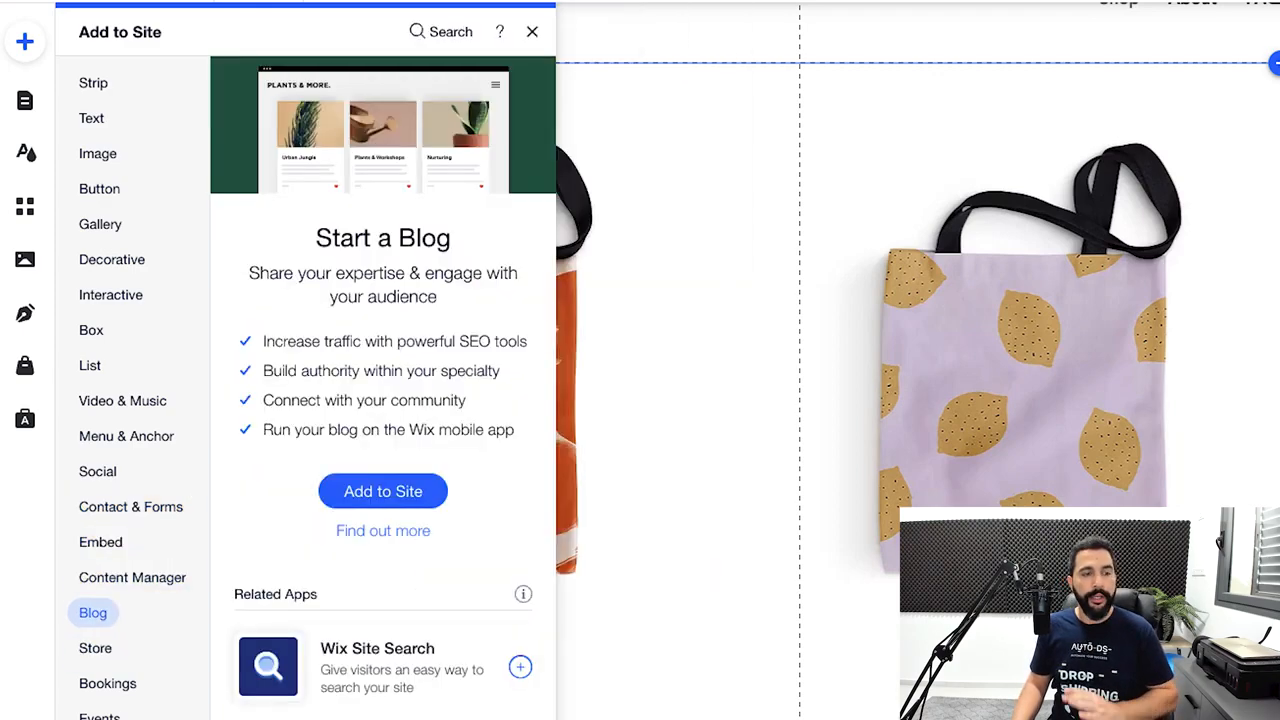
left_click(132, 577)
left_click(100, 224)
left_click(99, 188)
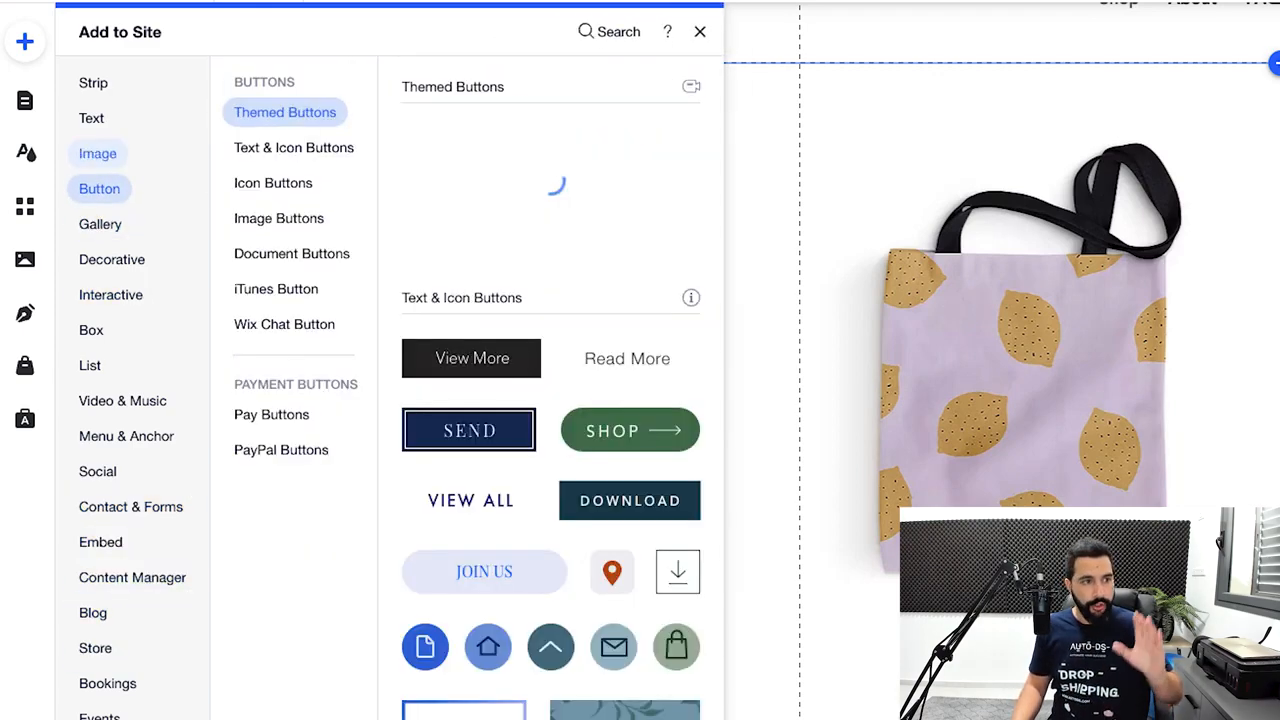
left_click(130, 506)
left_click(122, 400)
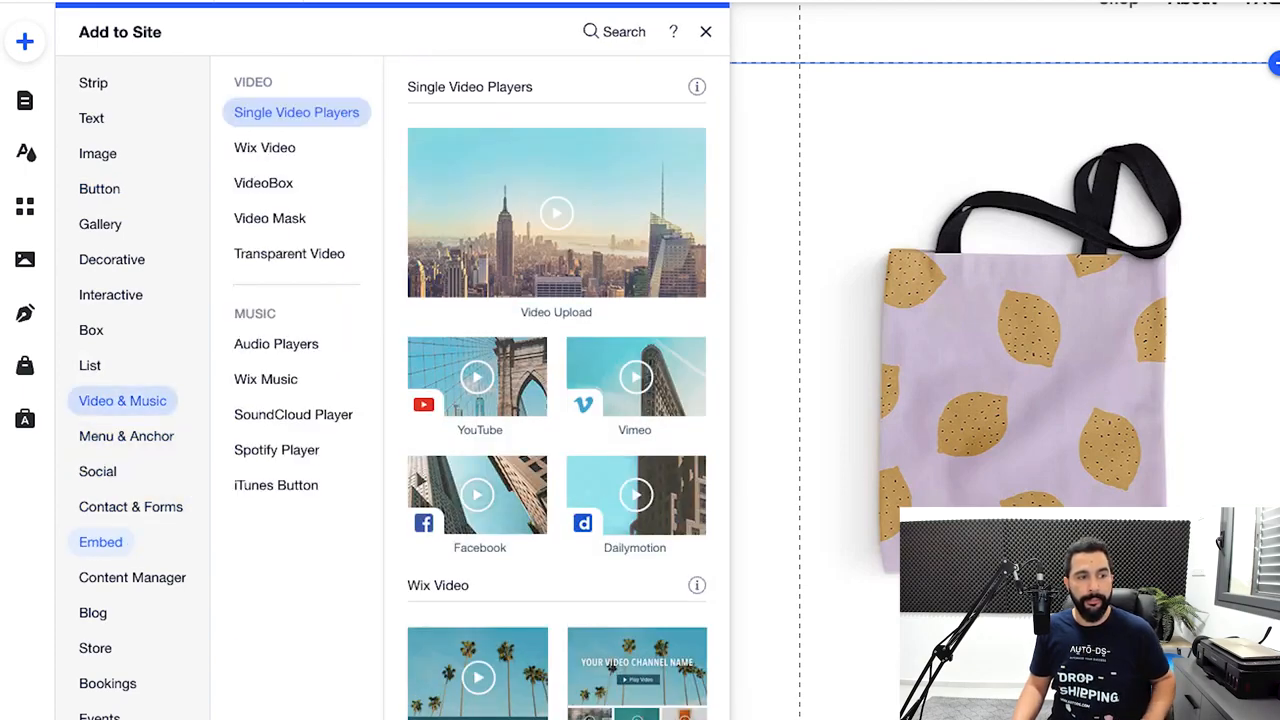
Review the Content Manager, Blog, Store and Bookings features without adding any of them to the site
left_click(132, 577)
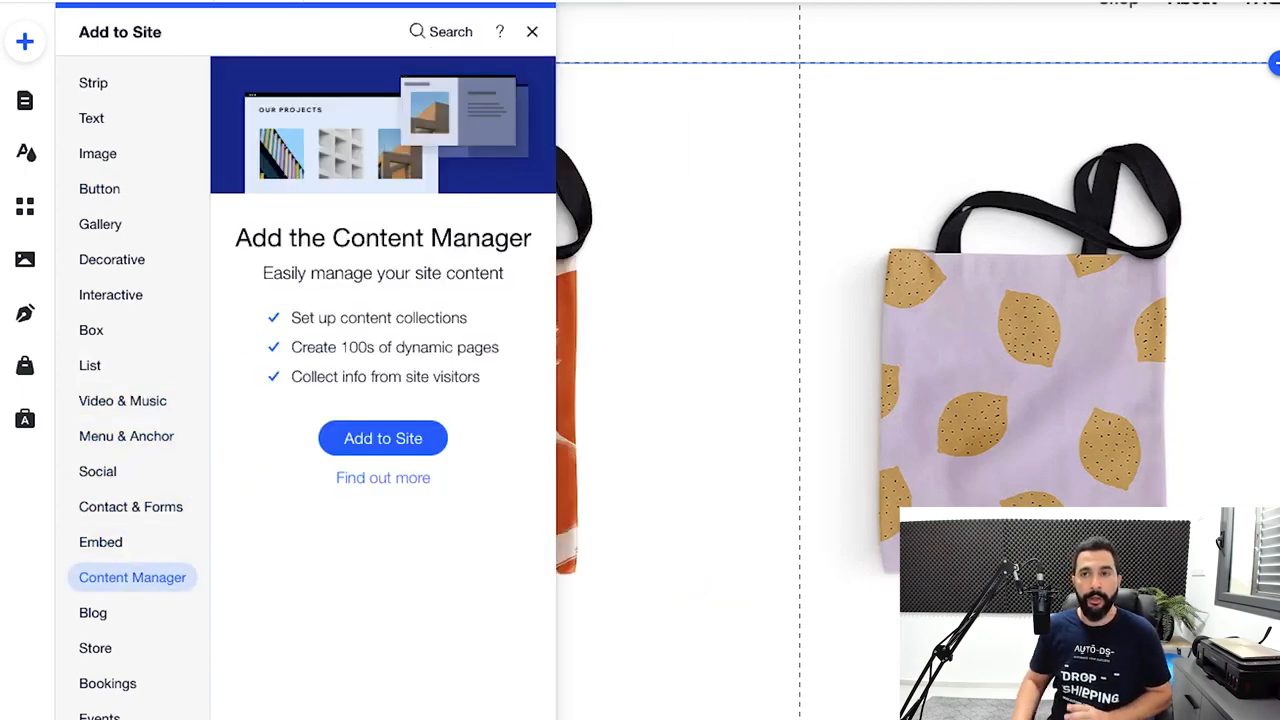
left_click(93, 612)
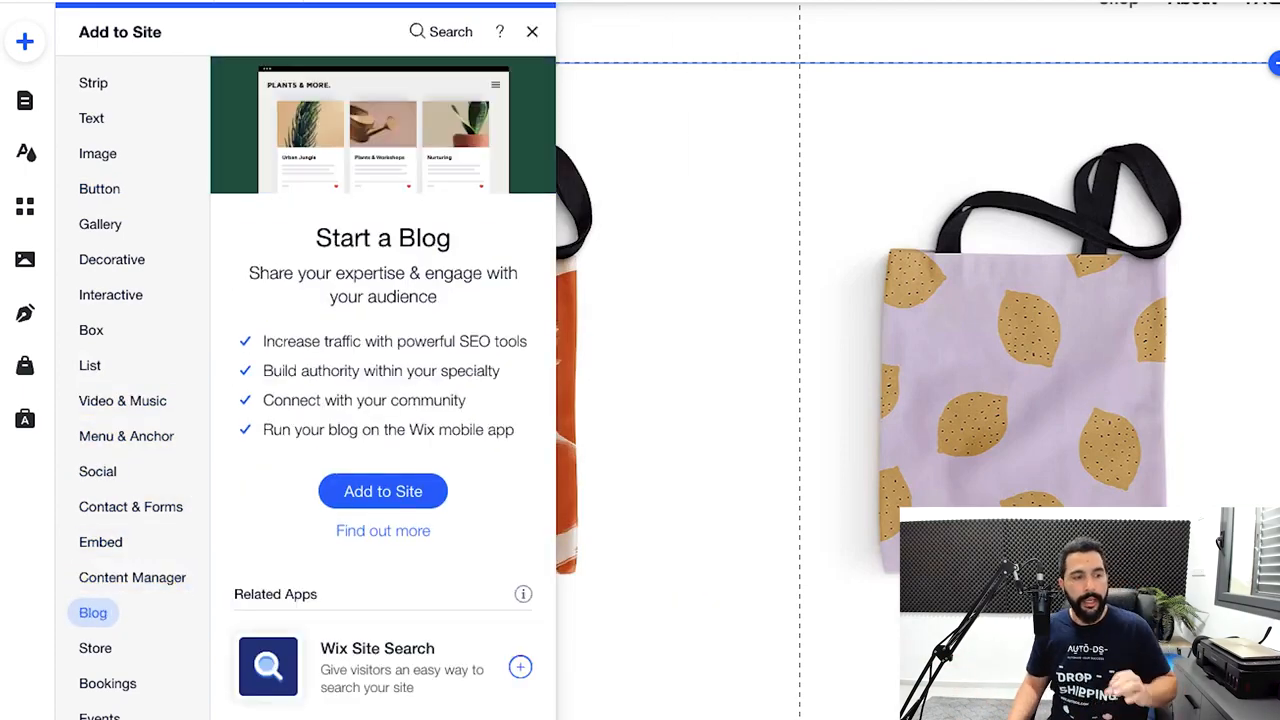
left_click(95, 648)
left_click(93, 612)
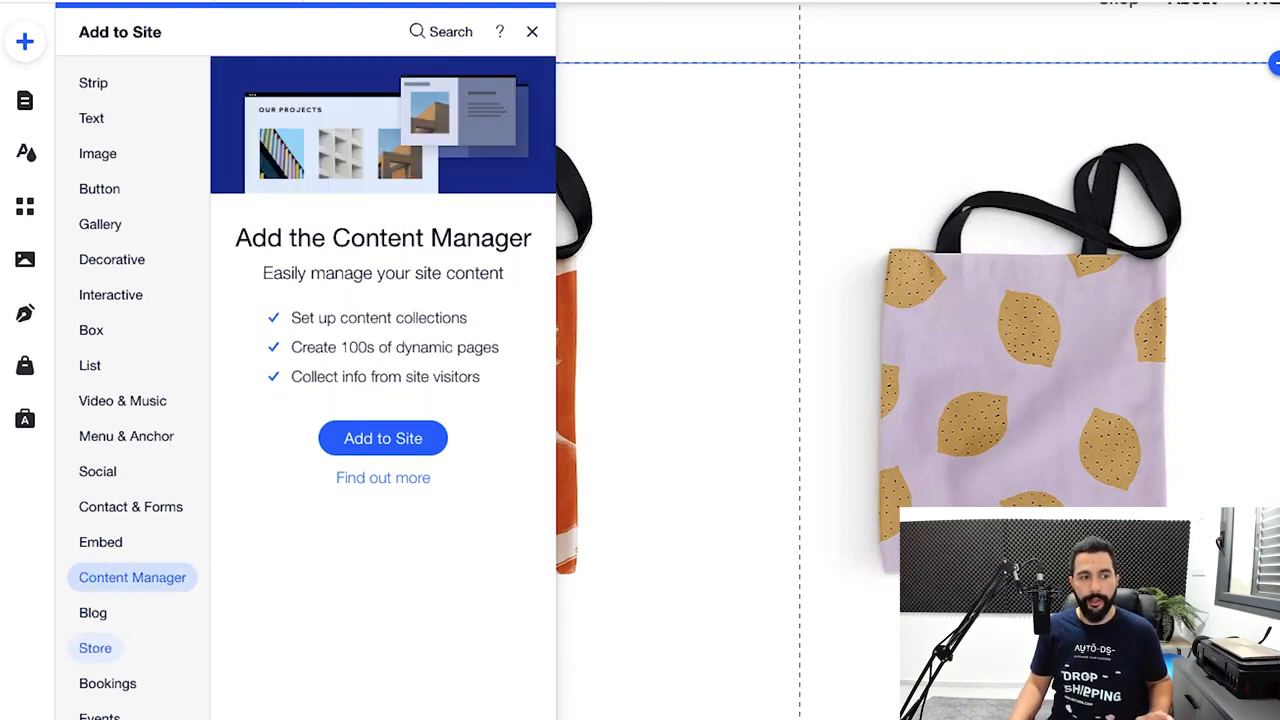
mouse_move(95, 648)
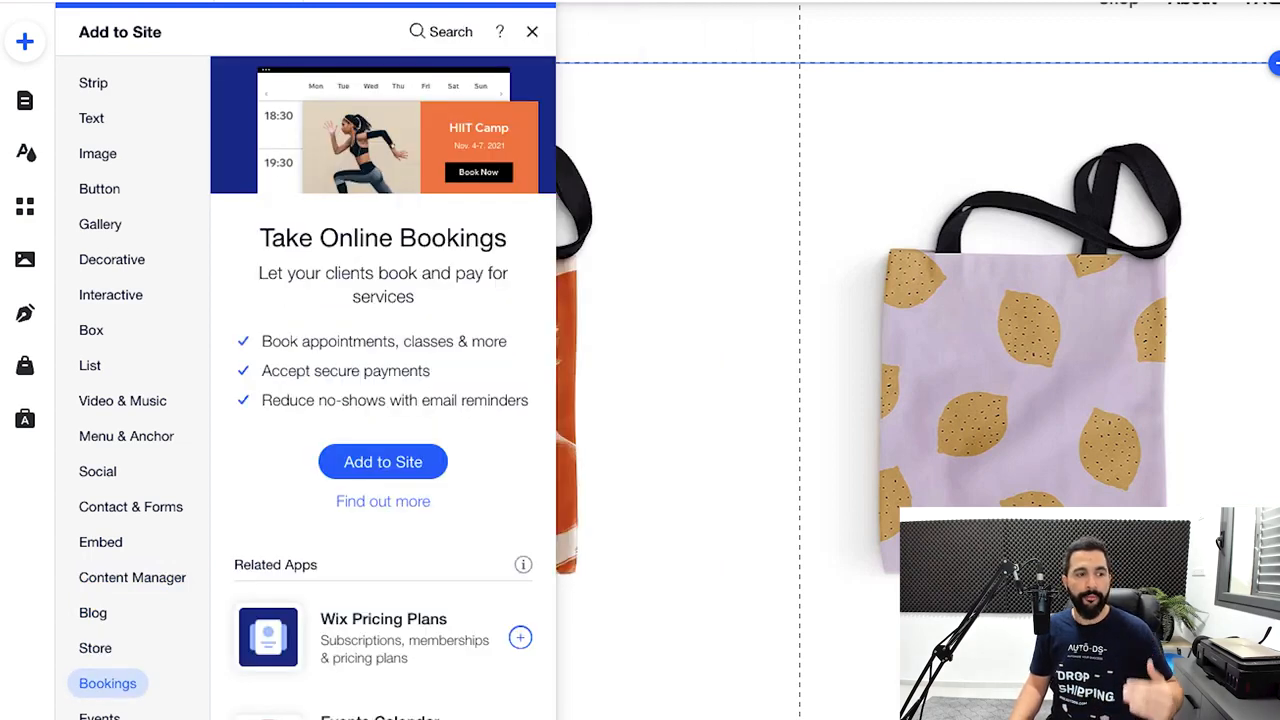
mouse_move(93, 612)
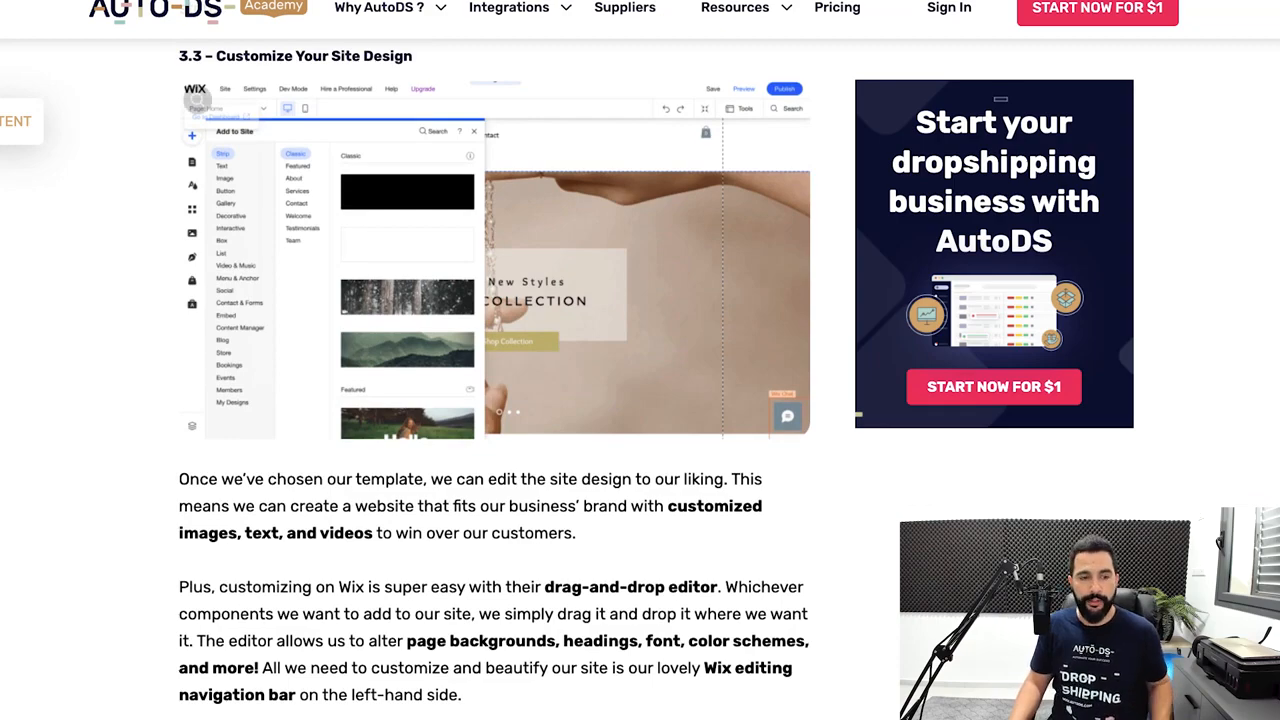
Switch to the AutoDS Academy article and read section 3.3, Customize Your Site Design
scroll(495, 380, "down", 3)
scroll(495, 380, "up", 2)
scroll(495, 380, "up", 1)
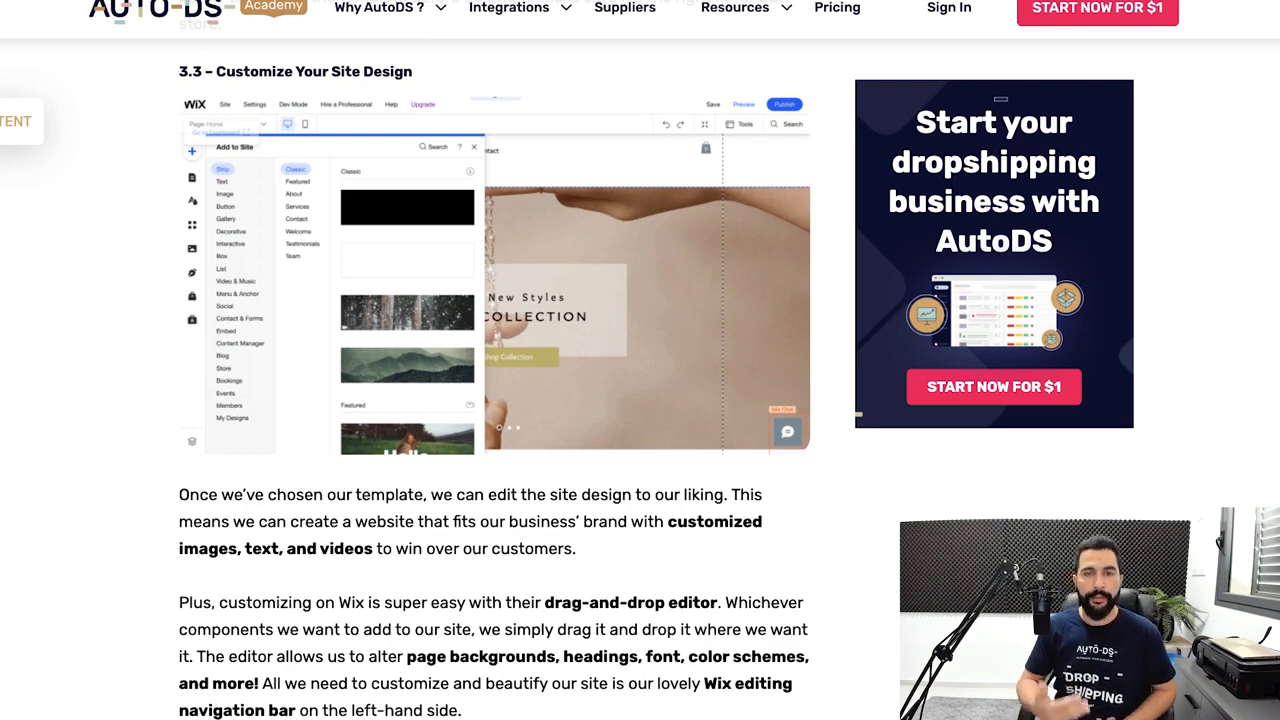
scroll(495, 380, "down", 1)
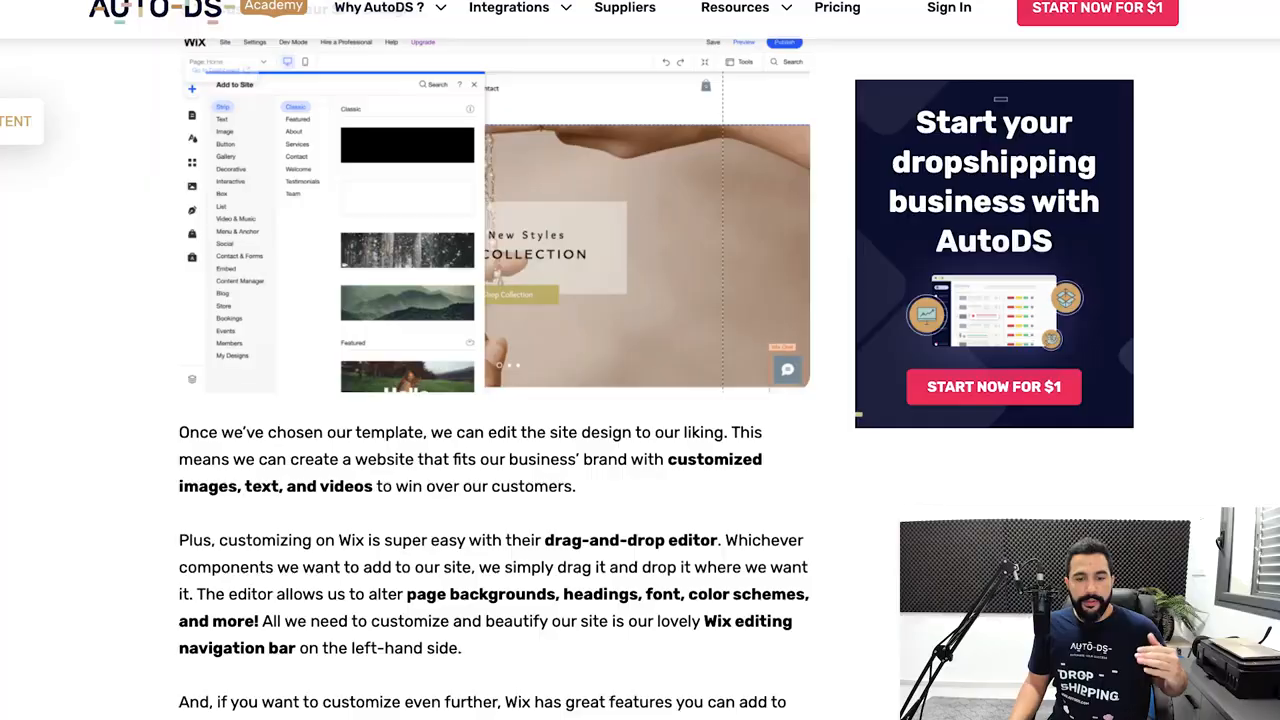
scroll(495, 380, "down", 1)
scroll(495, 358, "up", 1)
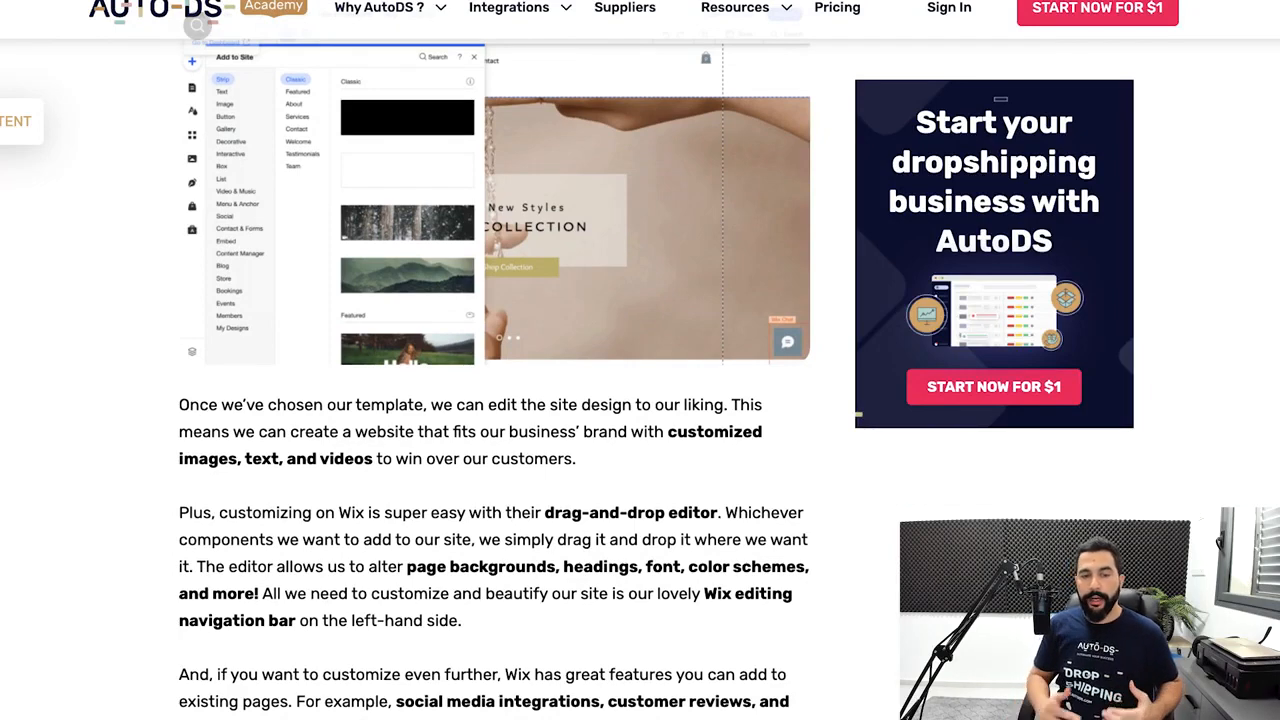
Read the article's notes on the drag-and-drop editor, additional site features and the Free Wix Logo Maker
scroll(495, 360, "down", 3)
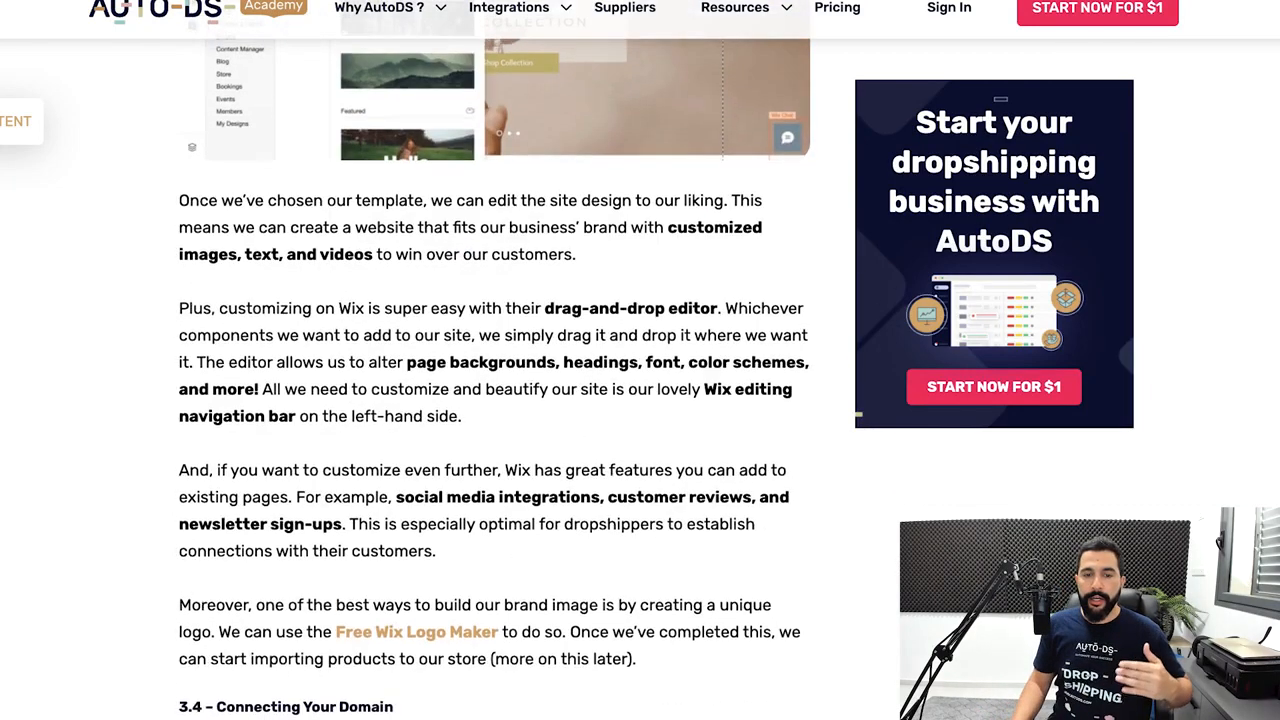
scroll(495, 360, "up", 2)
scroll(495, 360, "down", 1)
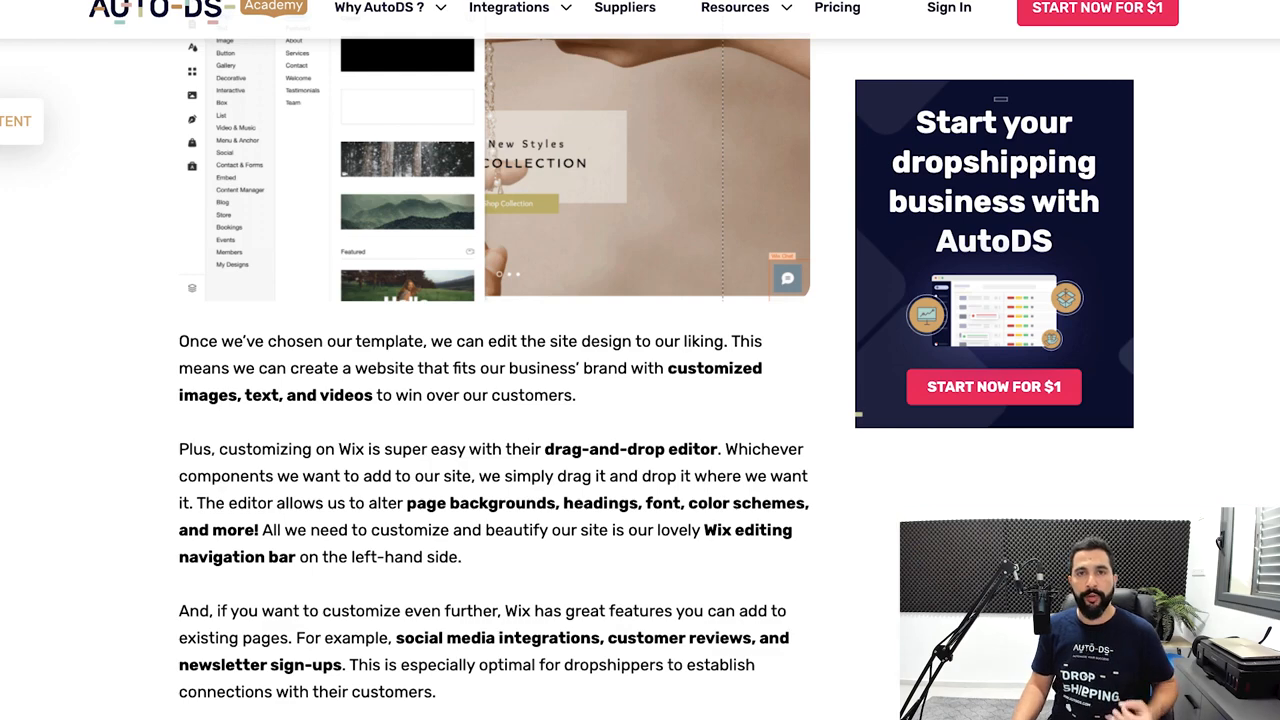
scroll(495, 356, "down", 1)
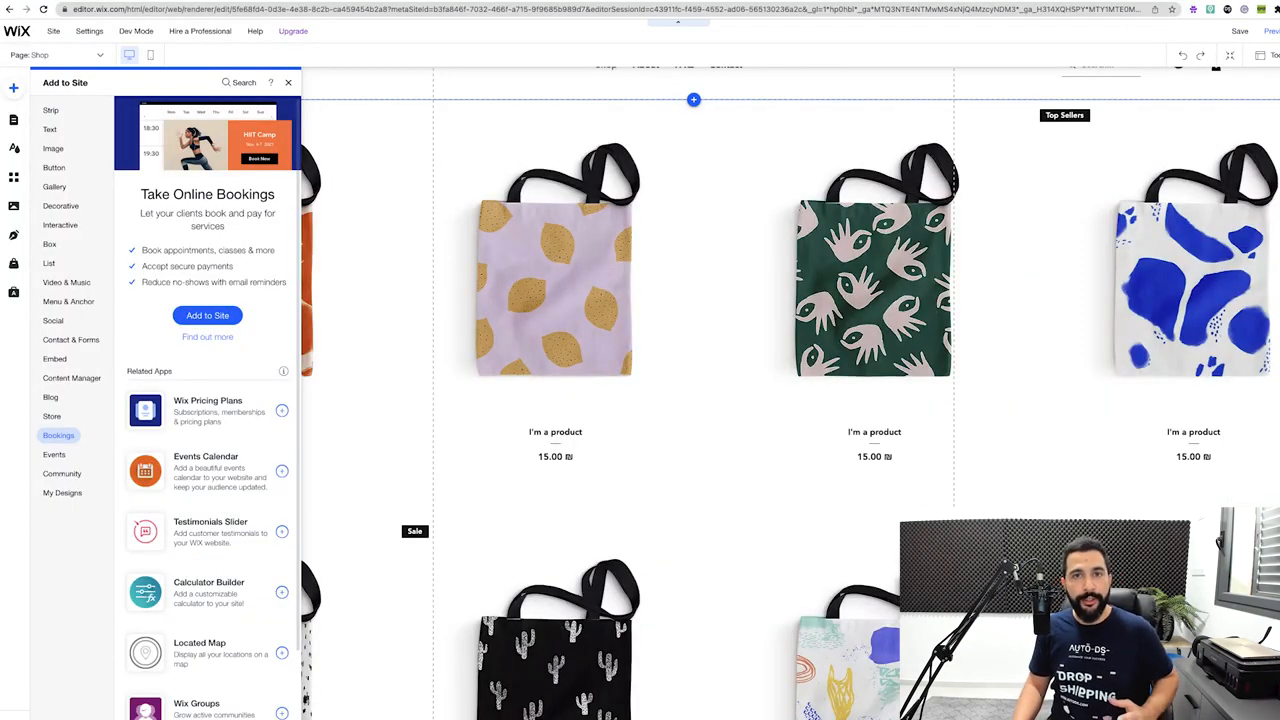
Switch back to the Wix editor, look at the list repeaters, and survey the Shop page's products, About section and footer
left_click(49, 263)
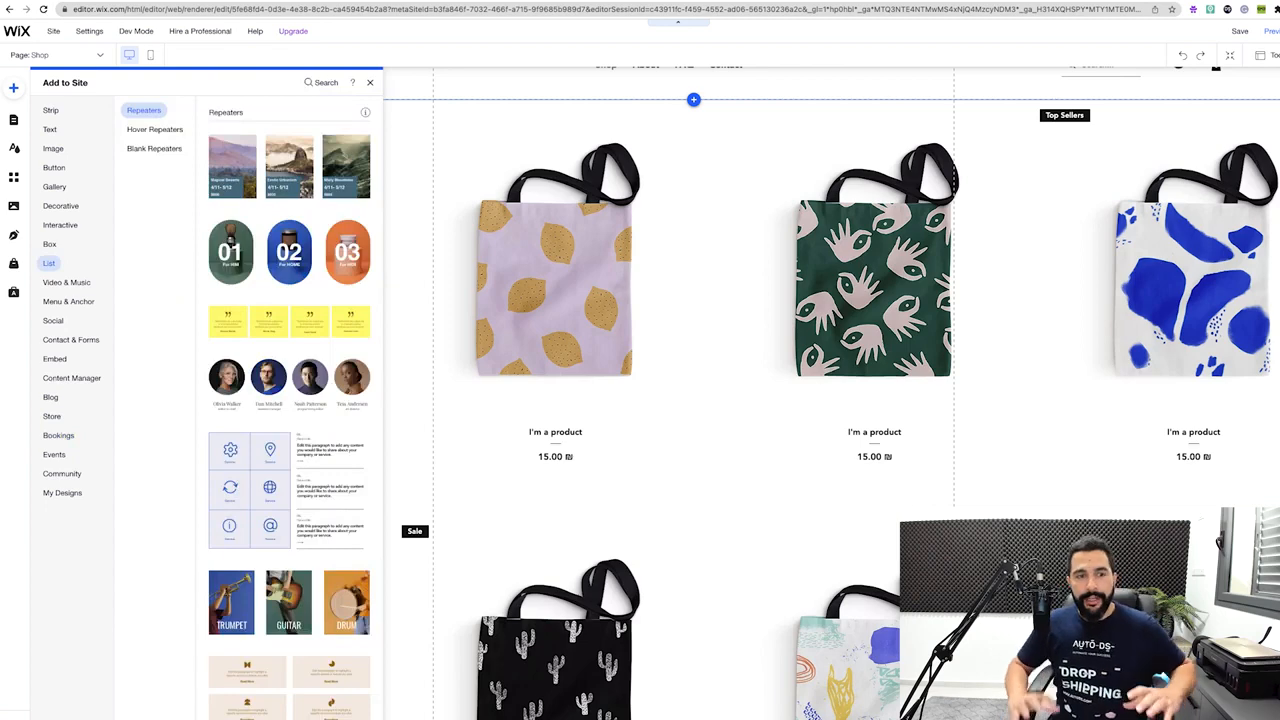
scroll(831, 393, "up", 1)
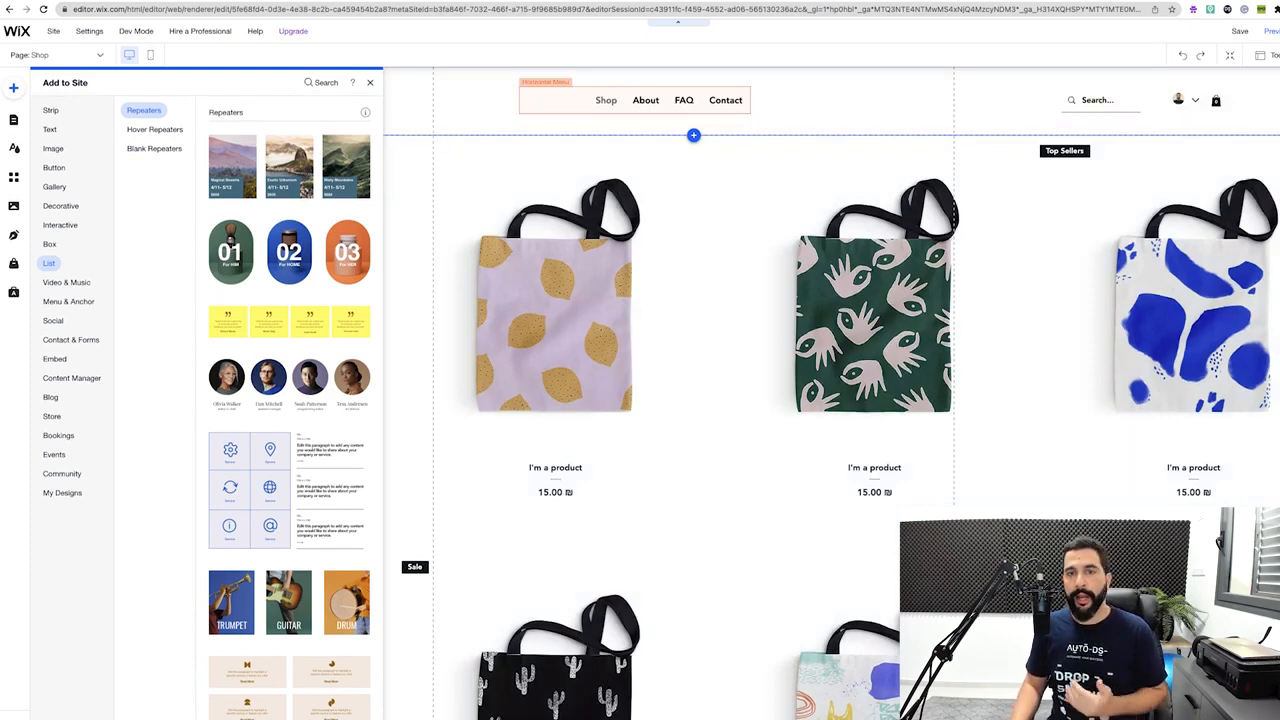
scroll(831, 393, "down", 4)
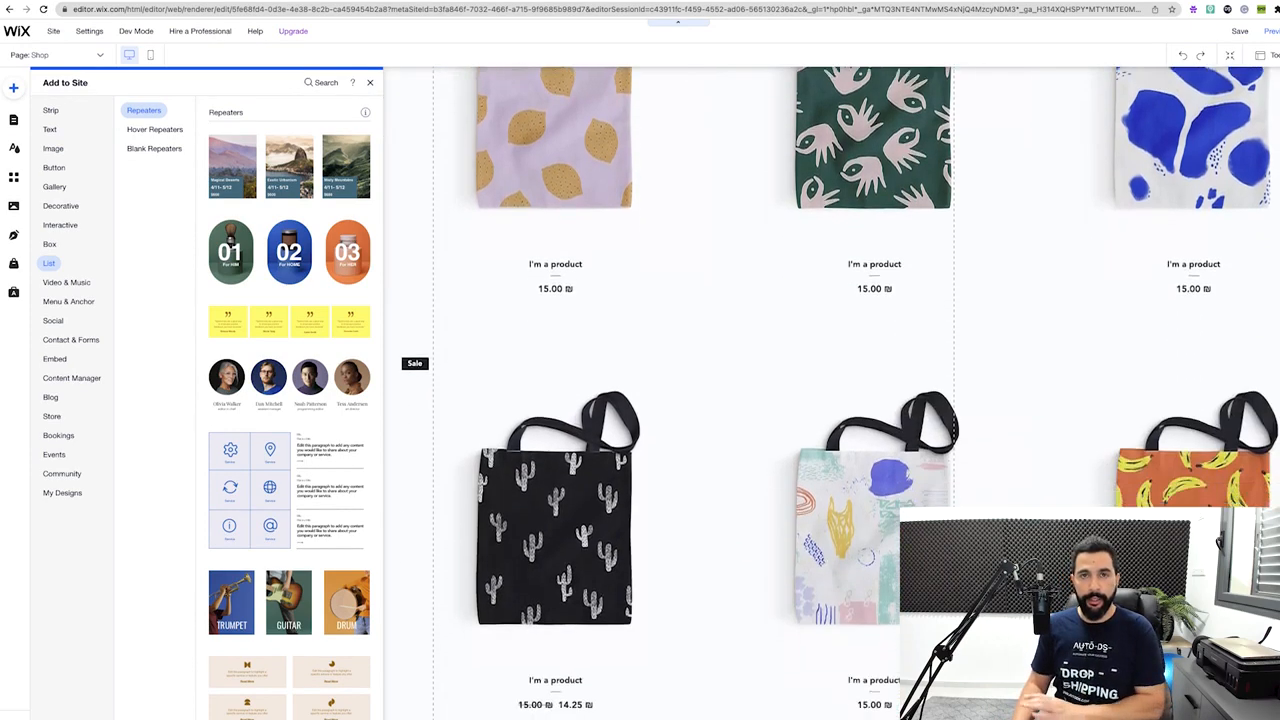
scroll(831, 393, "down", 8)
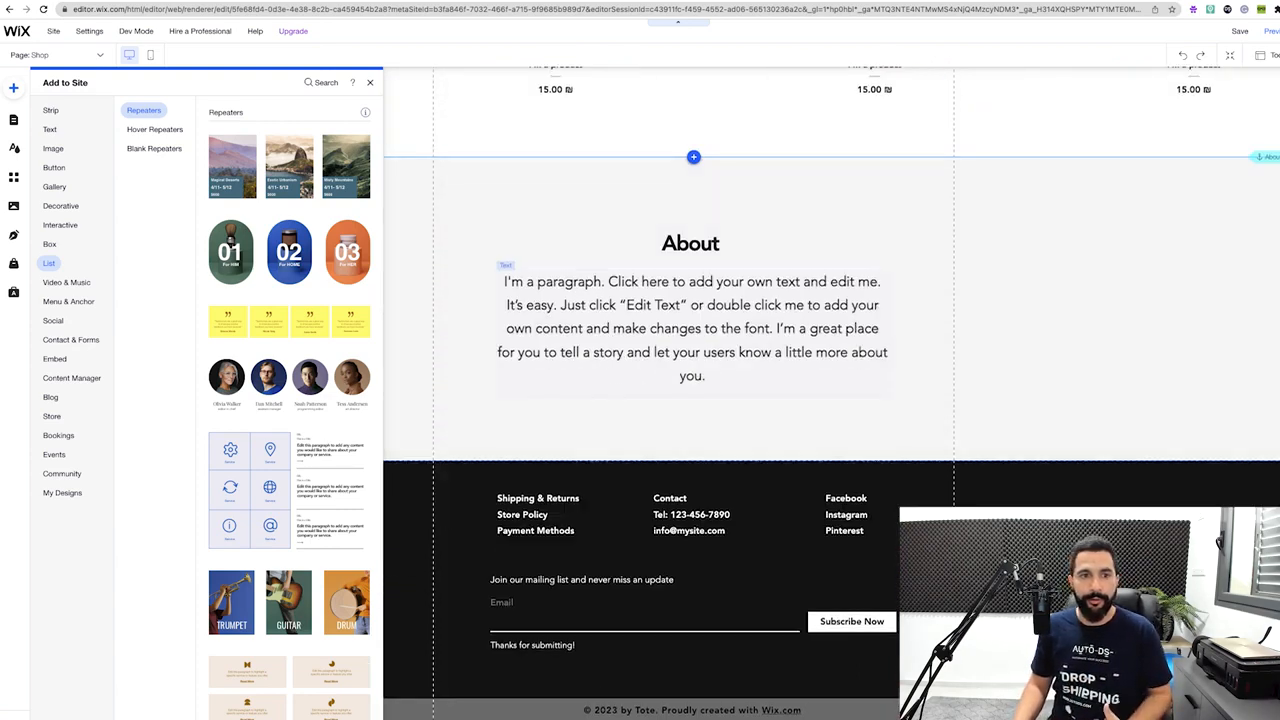
scroll(831, 393, "up", 8)
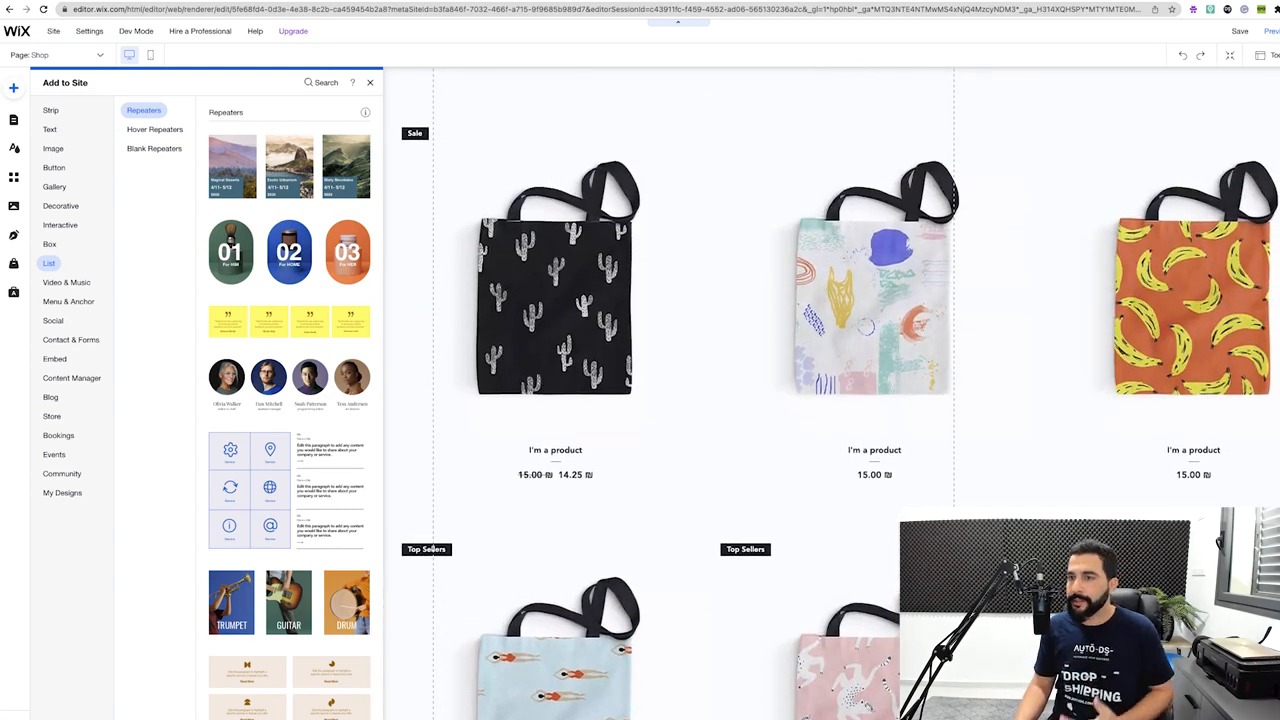
scroll(831, 393, "up", 4)
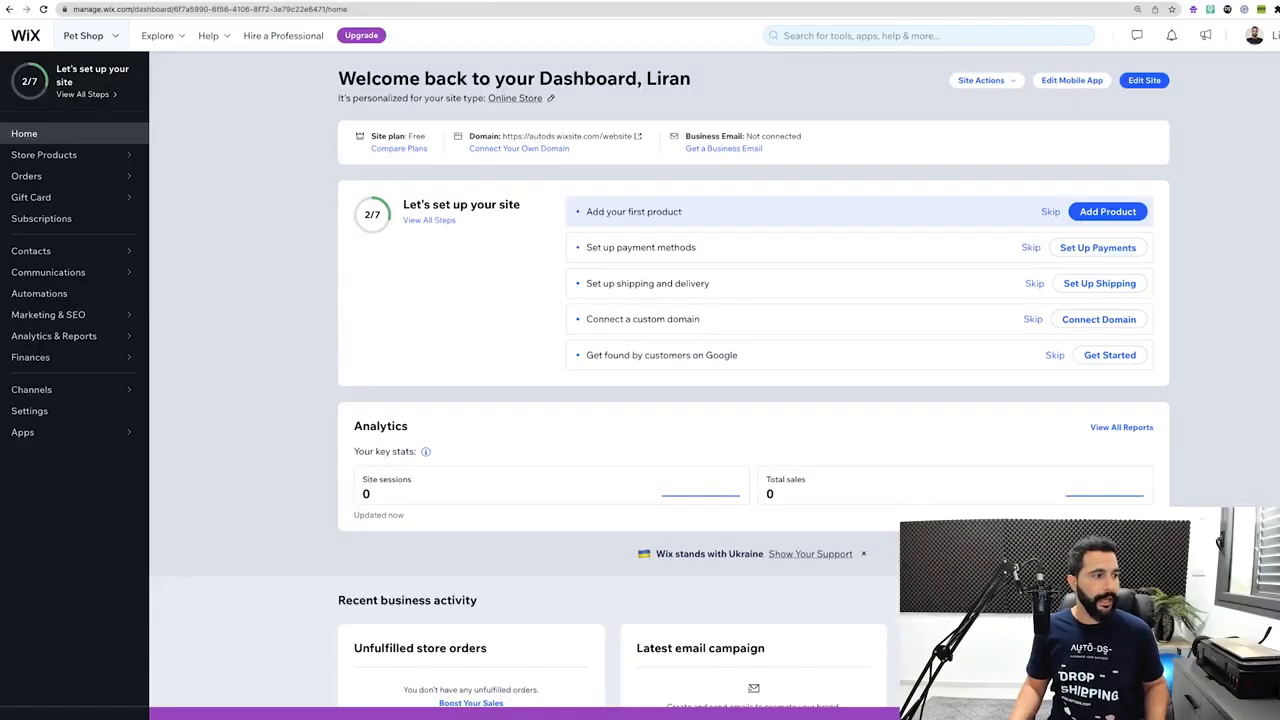
Open the Logo Maker from the site dashboard and submit Gadgets For Everyone as the business name, without a tagline
mouse_move(60, 314)
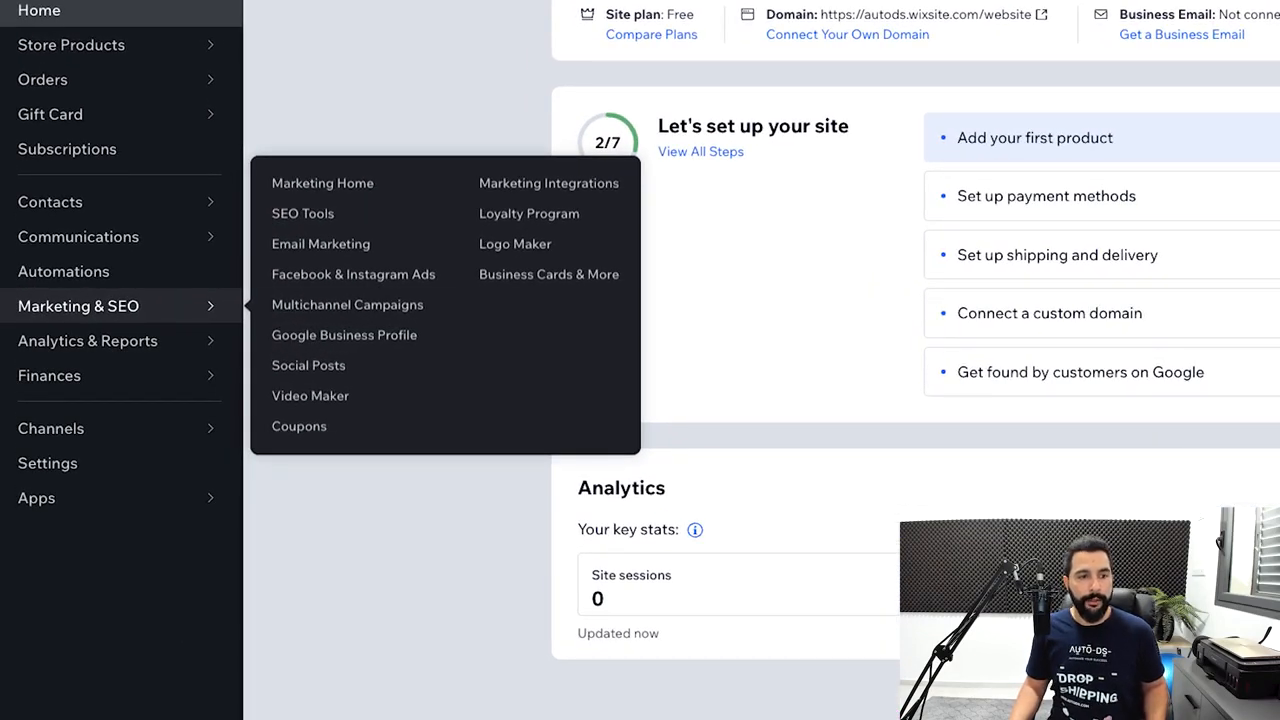
left_click(515, 244)
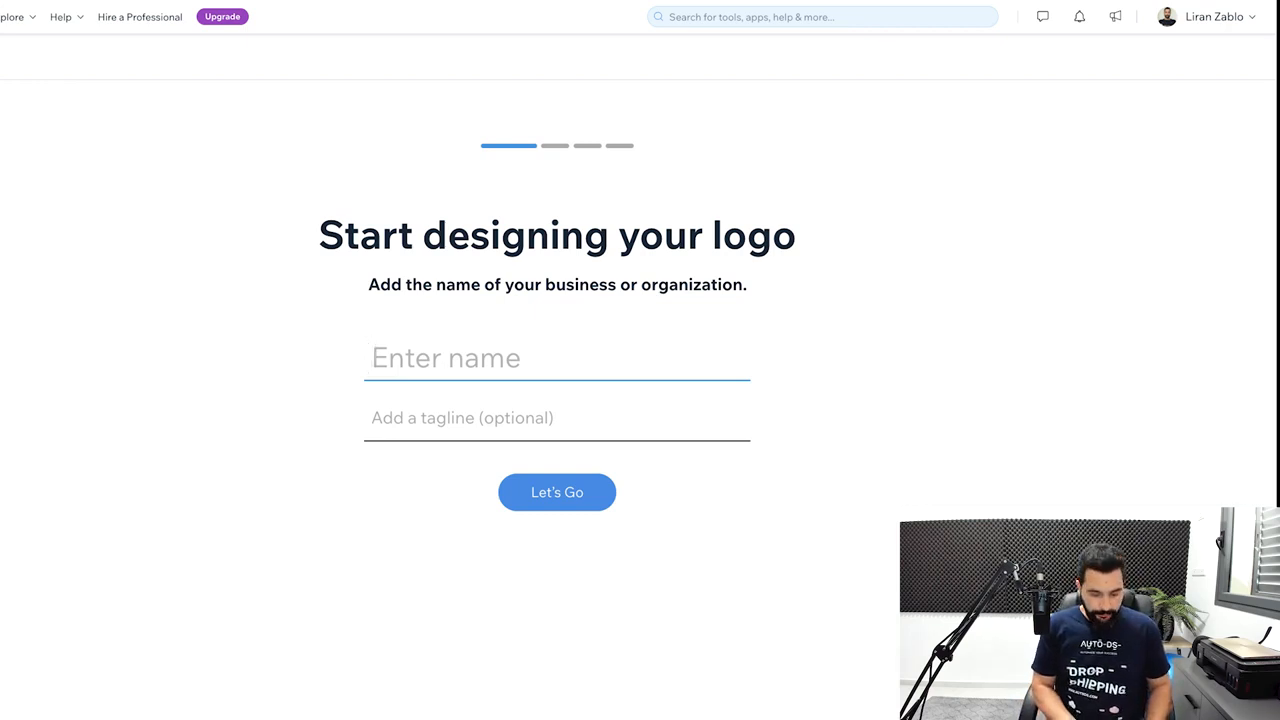
type("Gadget")
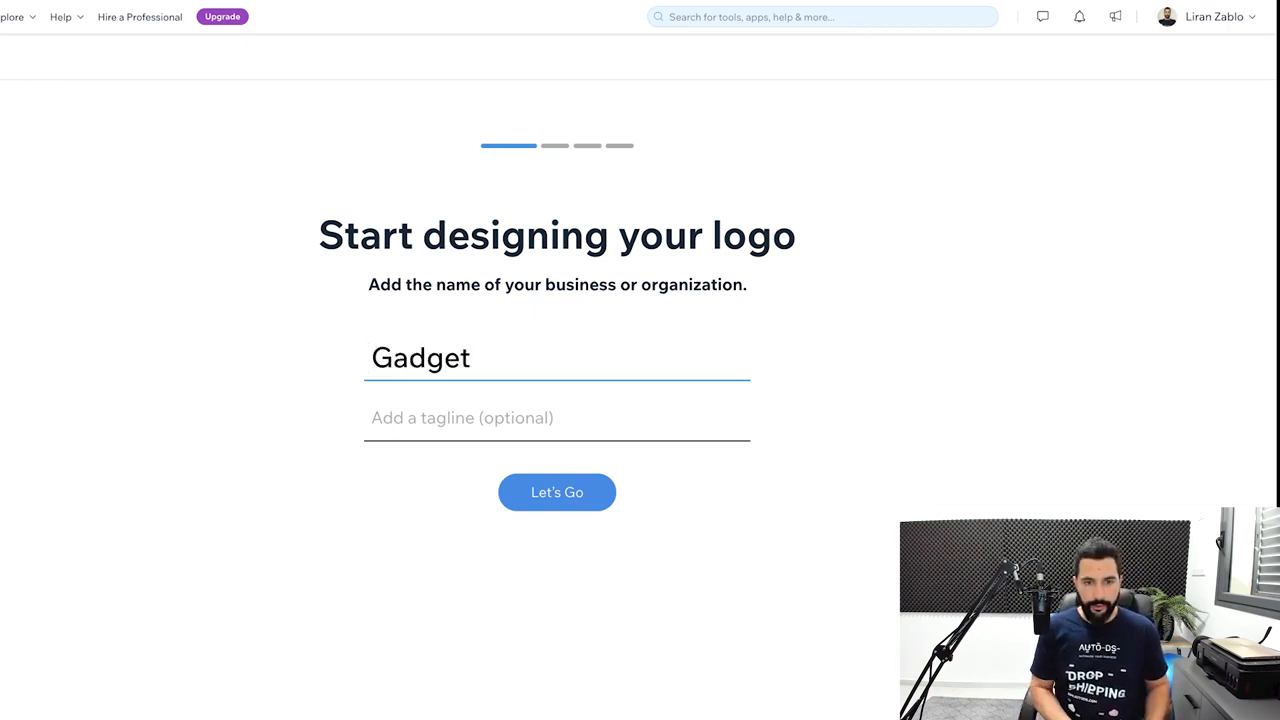
type("s For Everyone")
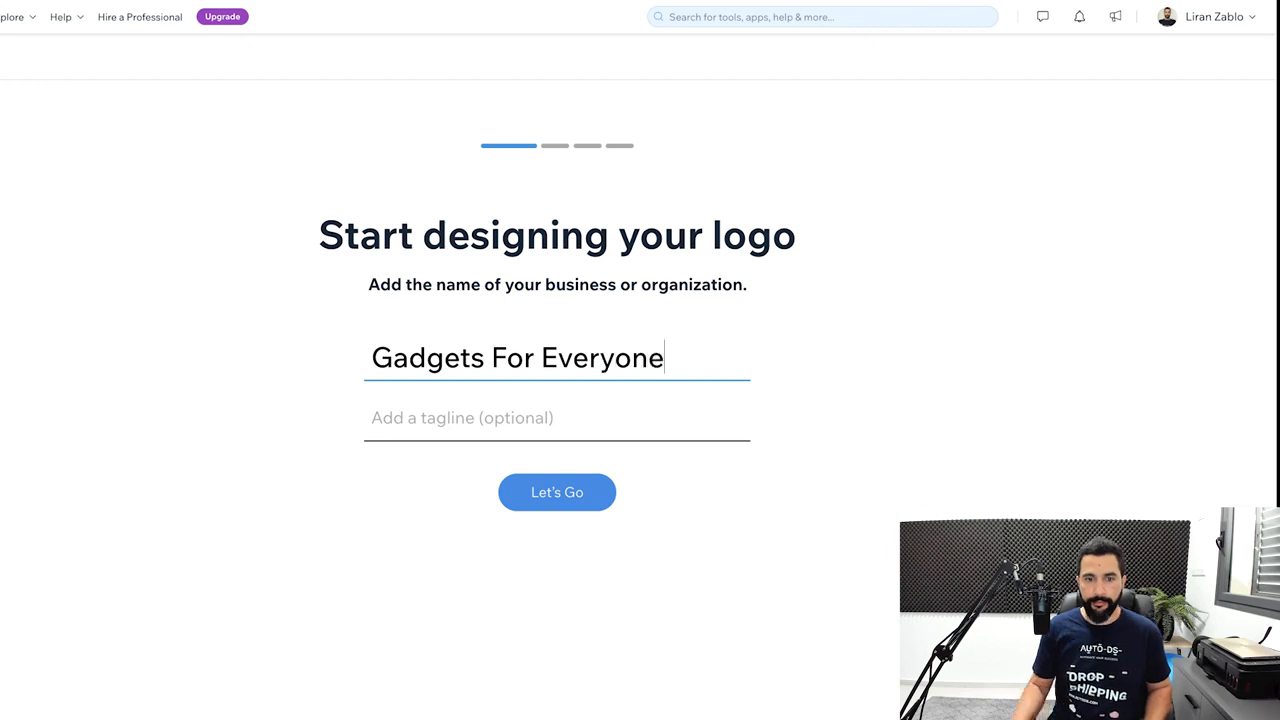
key("Return")
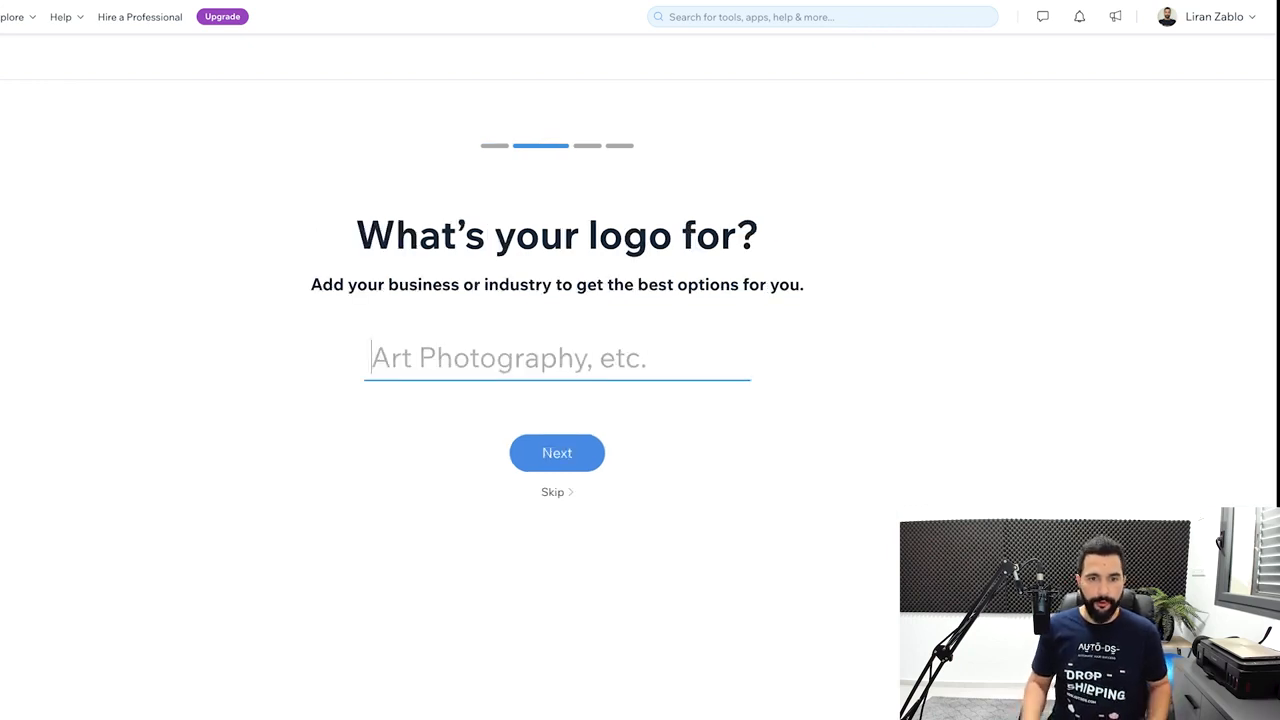
Set the business type the logo is for to Ecommerce store
type("Ecommerc")
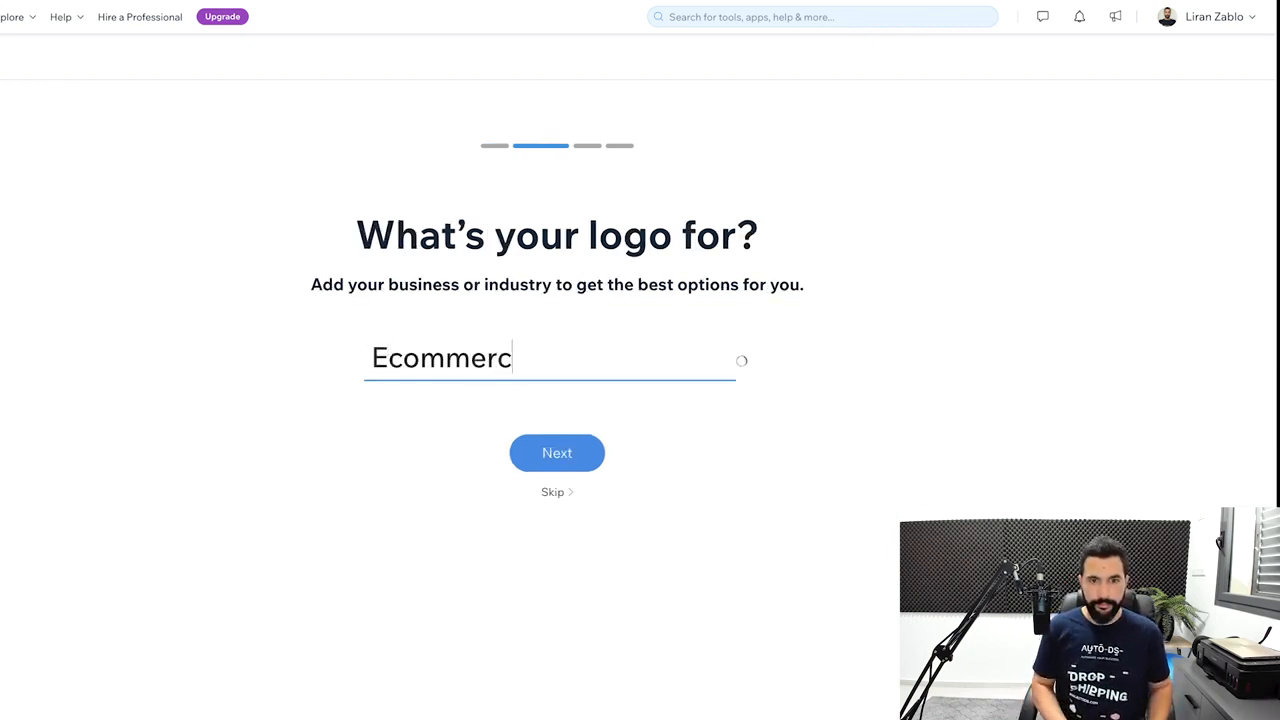
type("e store")
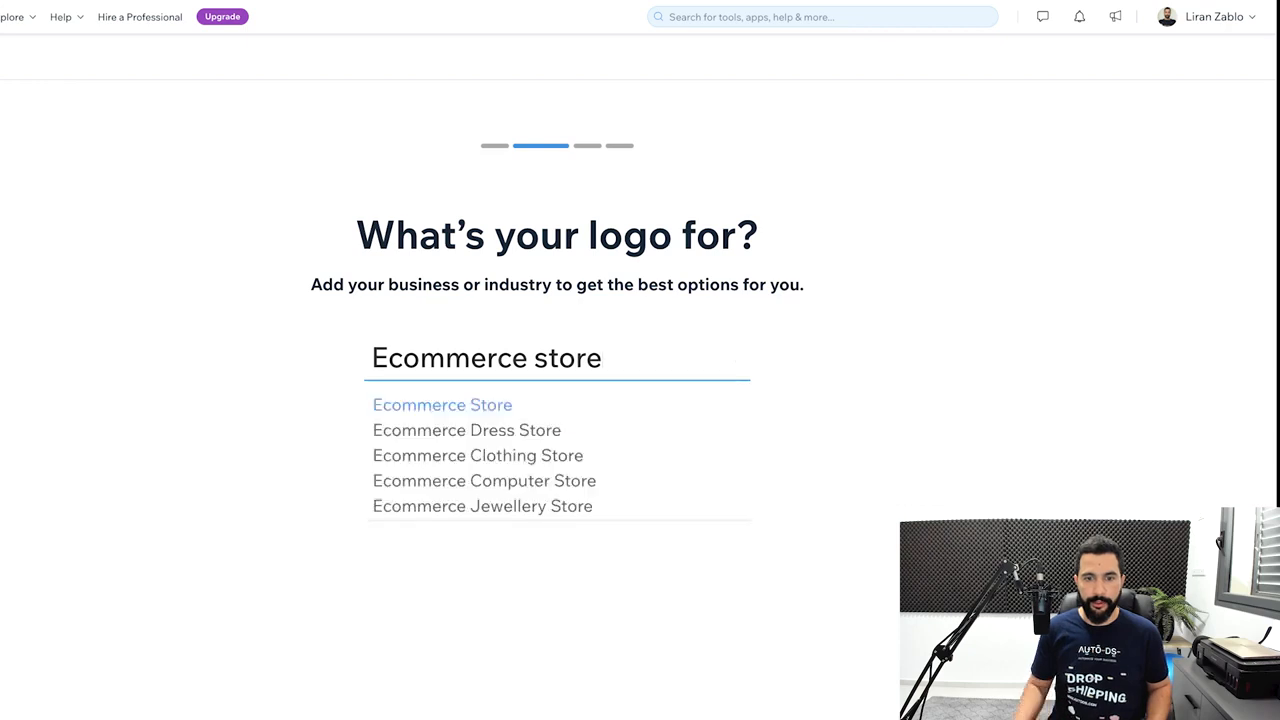
key("Return")
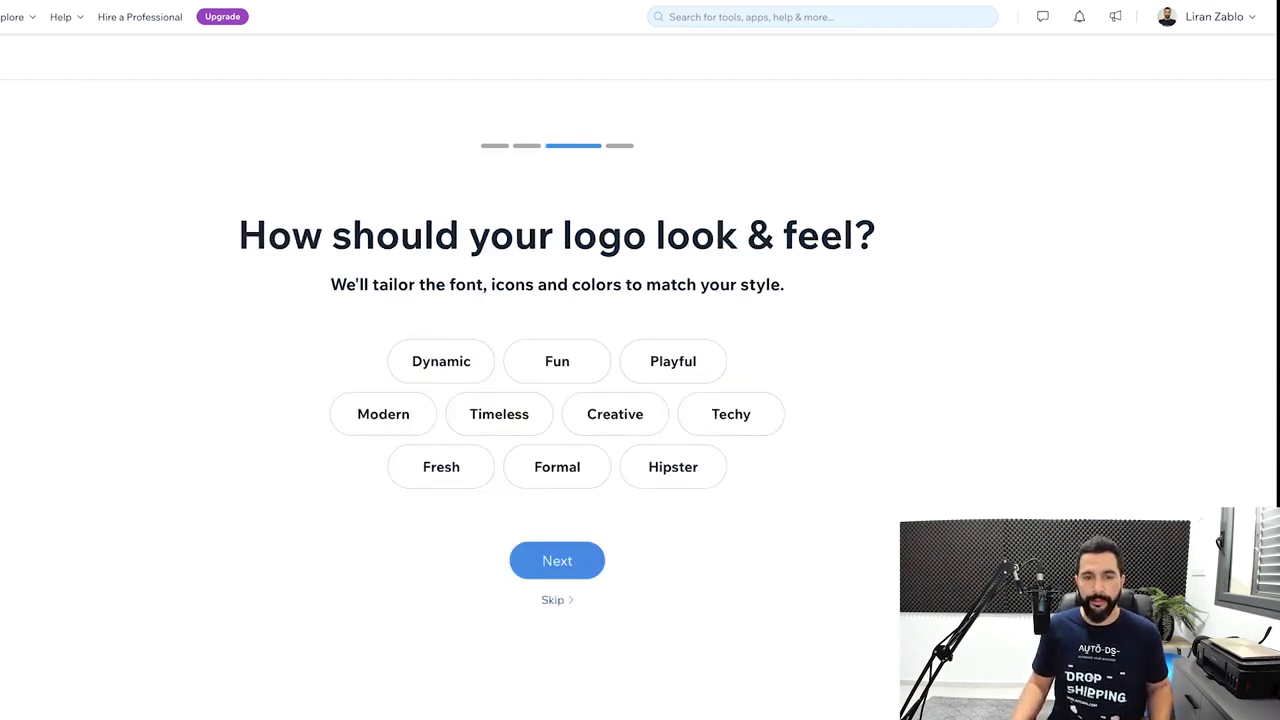
Choose Dynamic, Fun, Techy, Creative and Fresh as the logo's look and feel, and continue to the logo comparisons
left_click(441, 361)
left_click(557, 361)
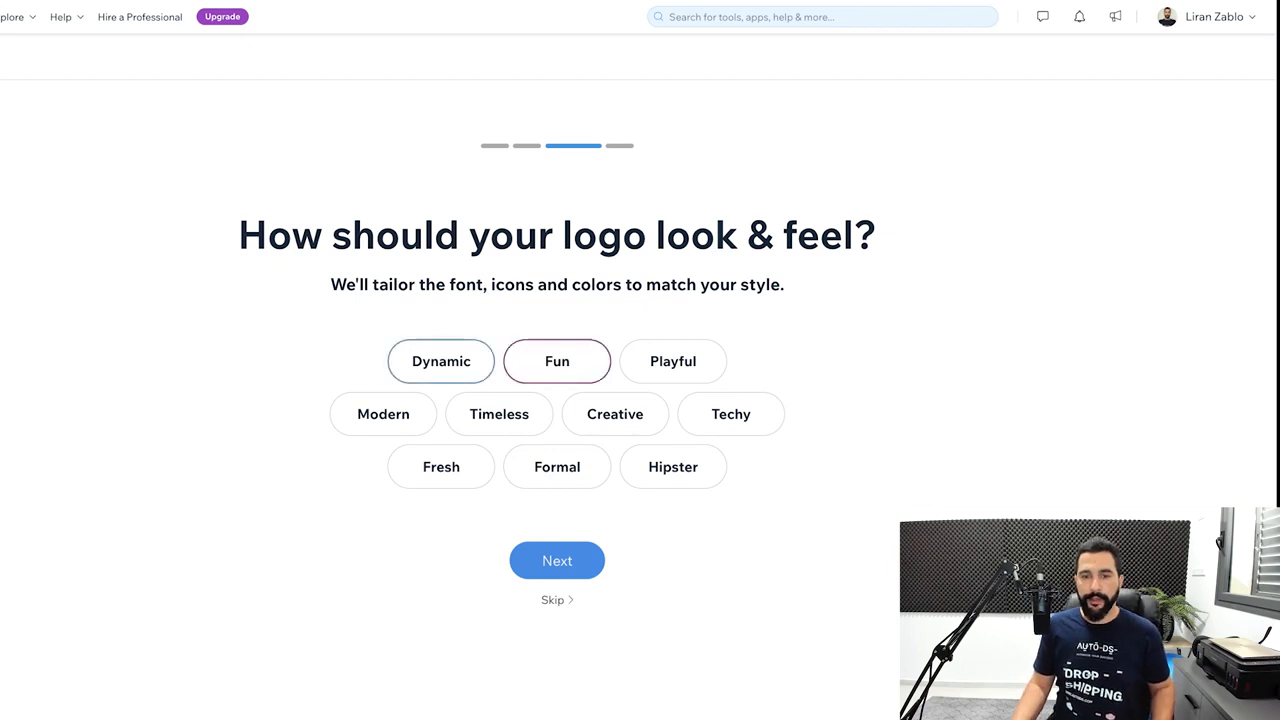
left_click(731, 414)
left_click(615, 414)
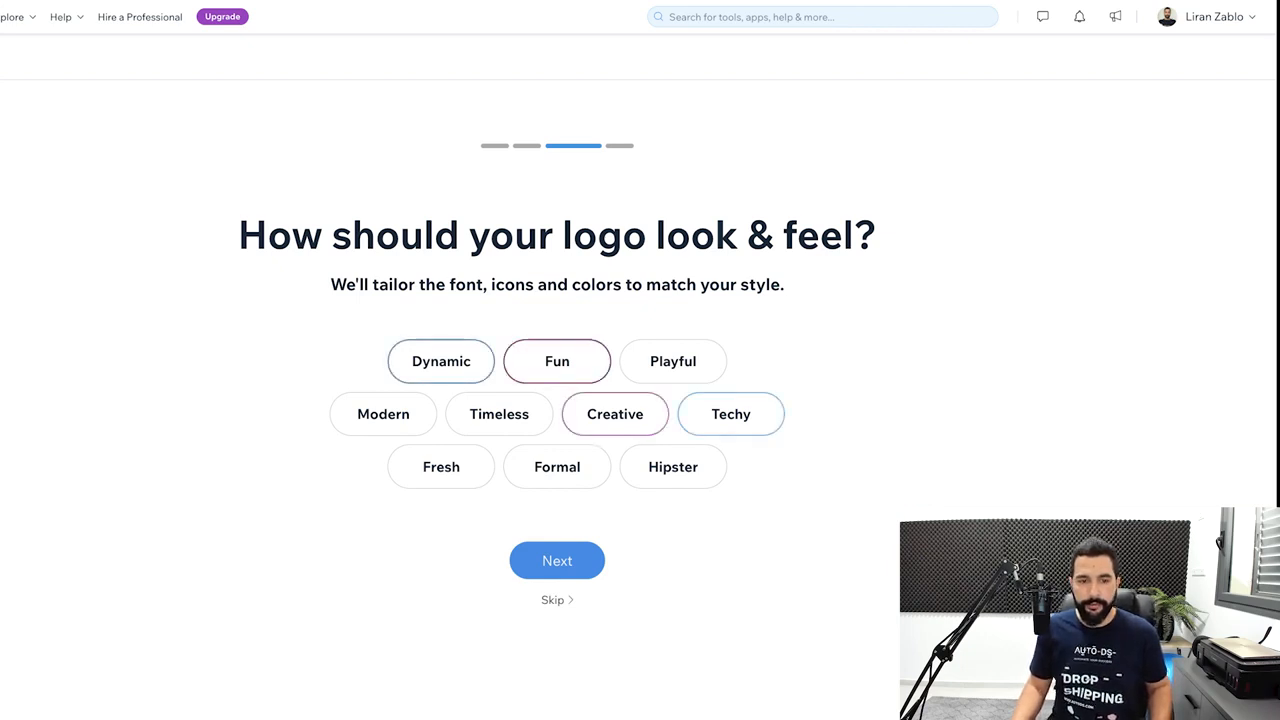
left_click(441, 467)
left_click(557, 560)
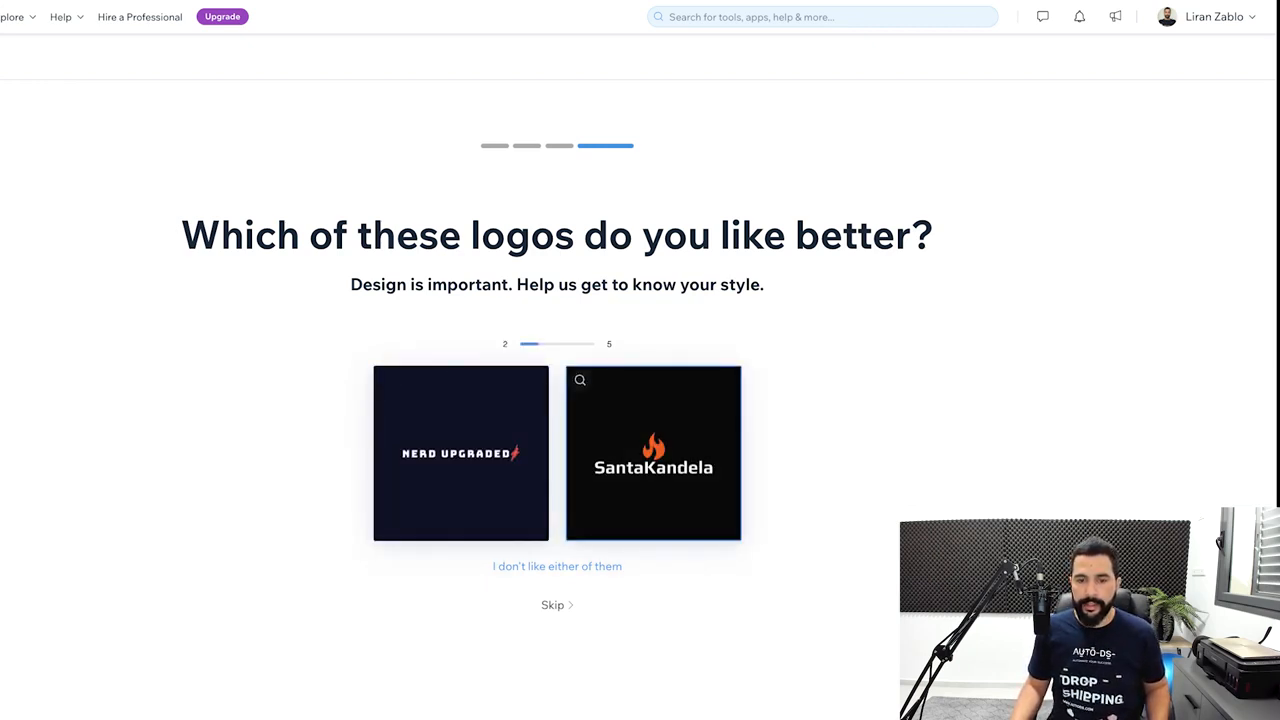
Pick a preferred design in each remaining logo comparison, including SantaKandela, Jaguar Fit and Confidently Built
left_click(654, 454)
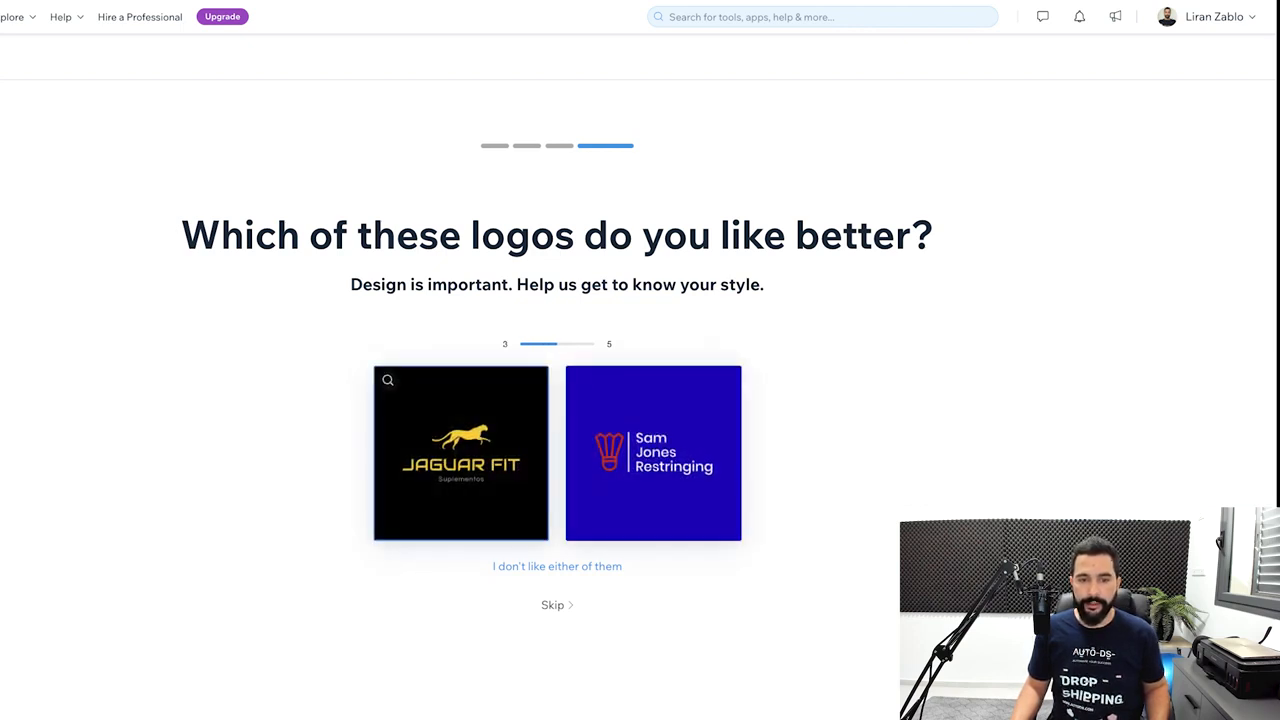
left_click(461, 453)
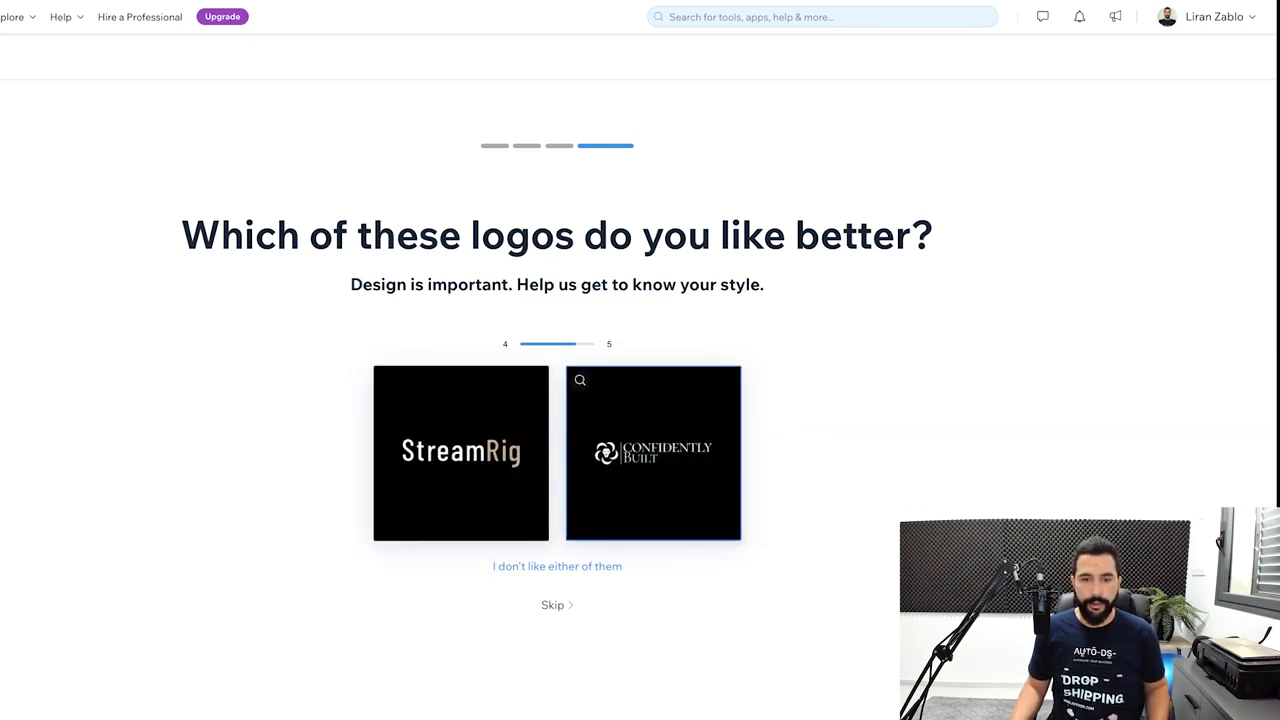
left_click(653, 453)
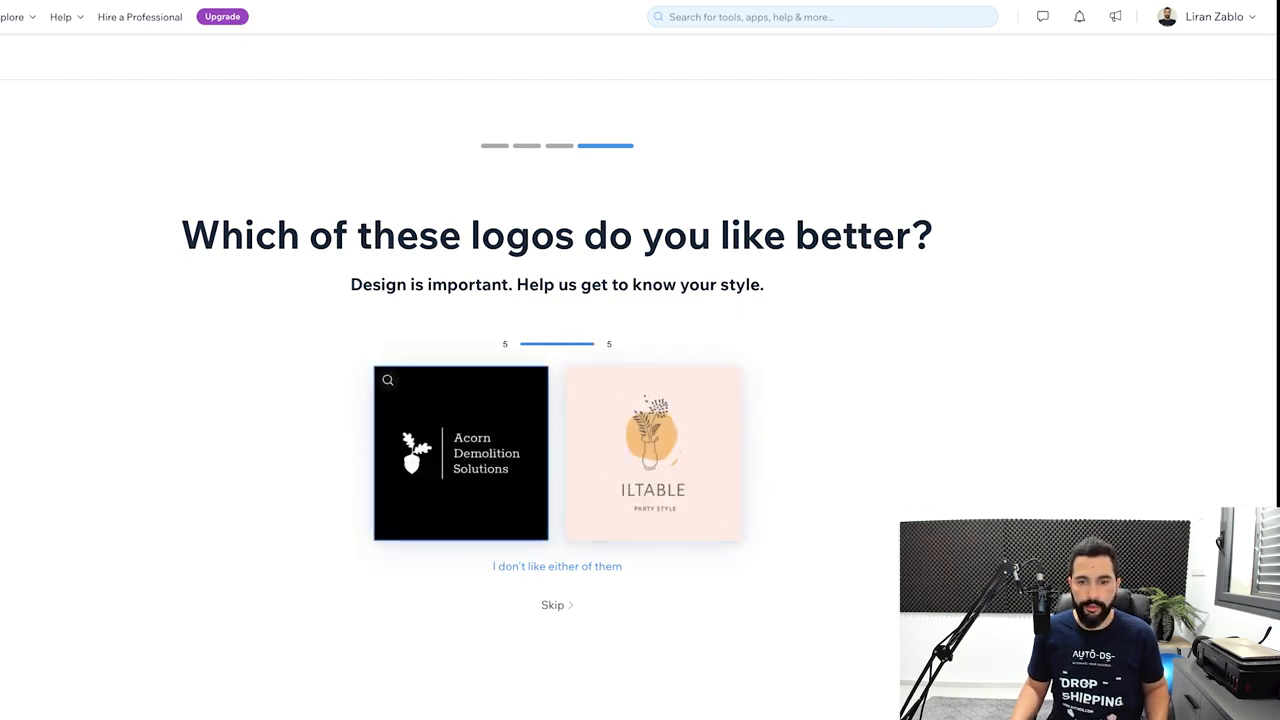
left_click(653, 453)
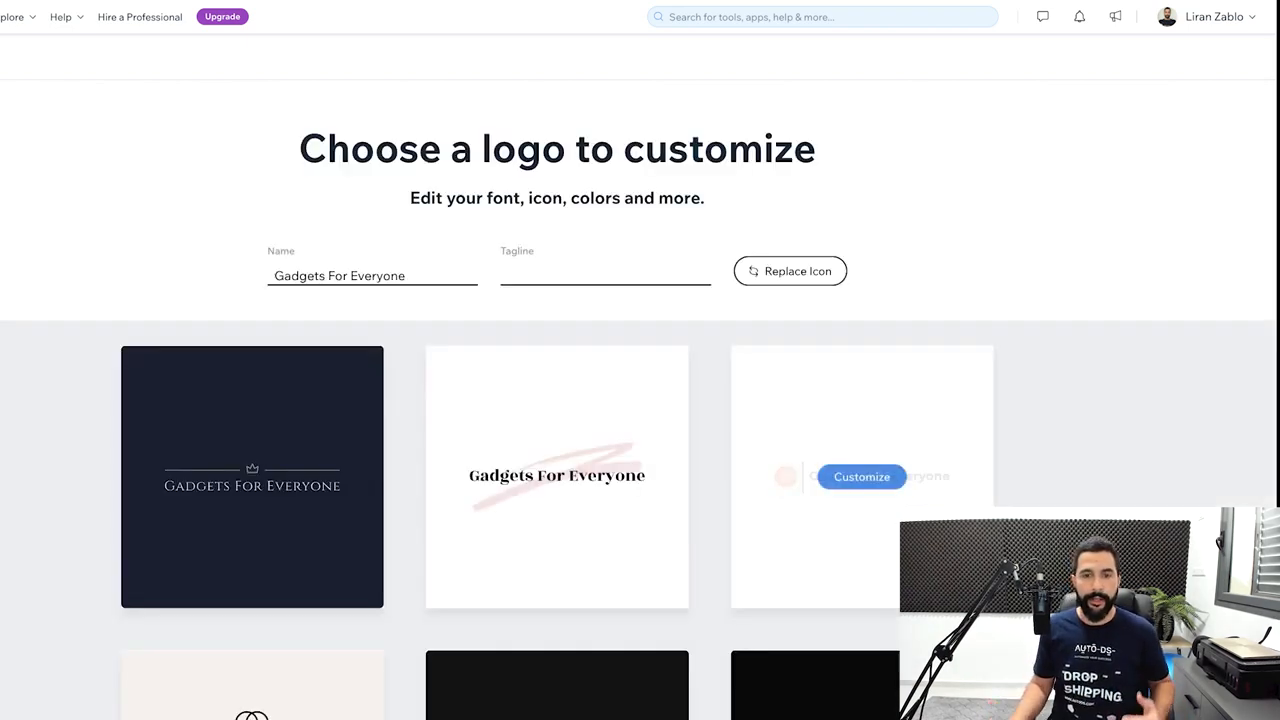
Browse the generated Gadgets For Everyone logos, choose one to customize, and continue to the Advanced and Basic logo plans
scroll(640, 450, "down", 2)
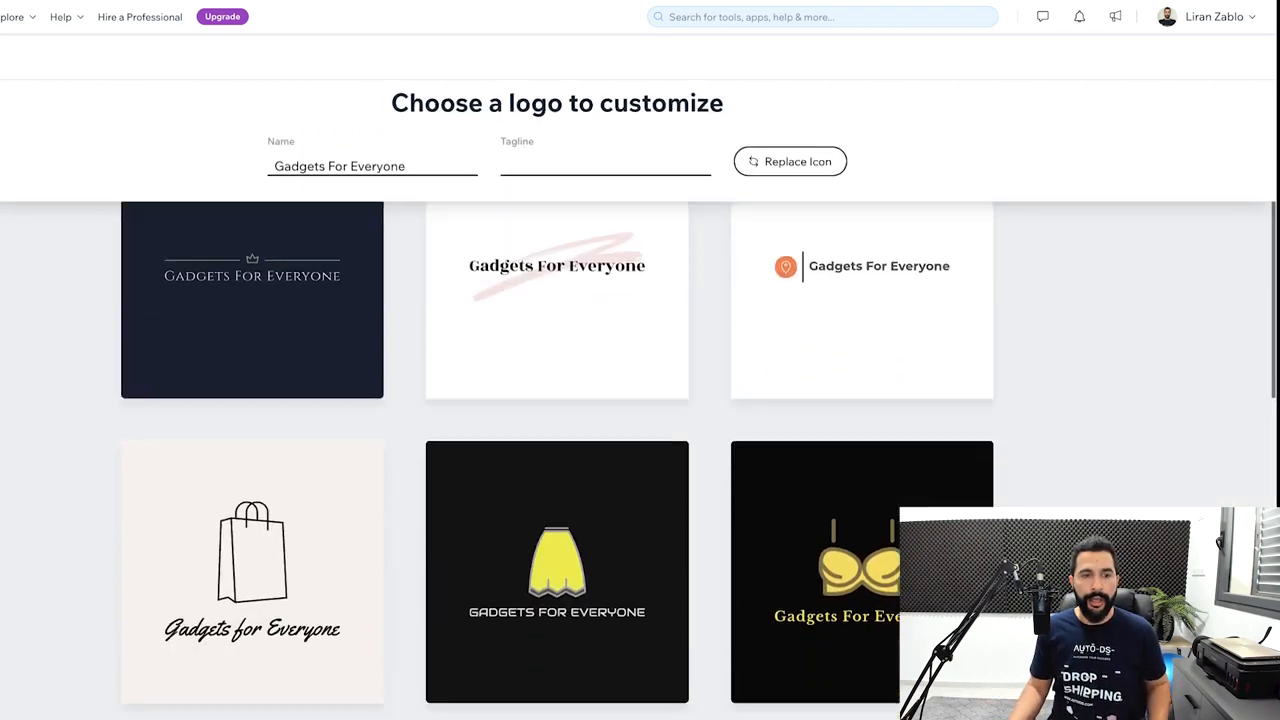
scroll(640, 450, "up", 2)
scroll(640, 450, "down", 3)
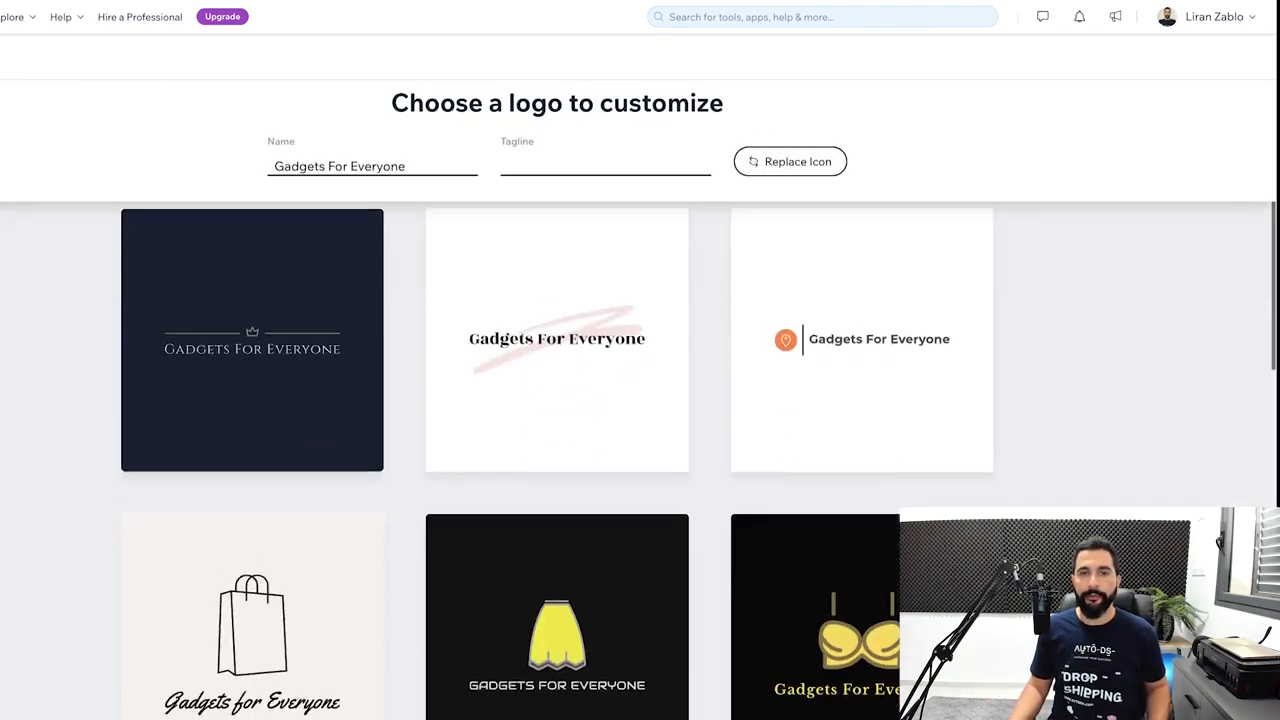
scroll(557, 458, "down", 3)
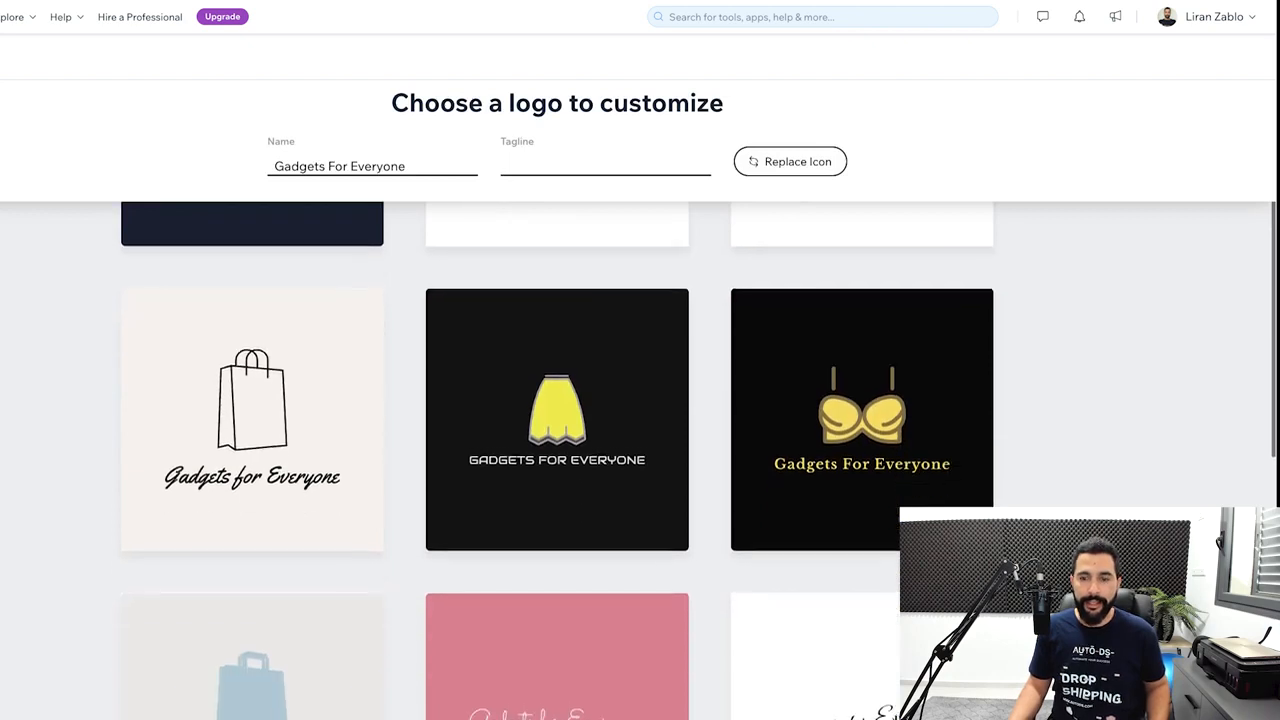
scroll(557, 458, "down", 3)
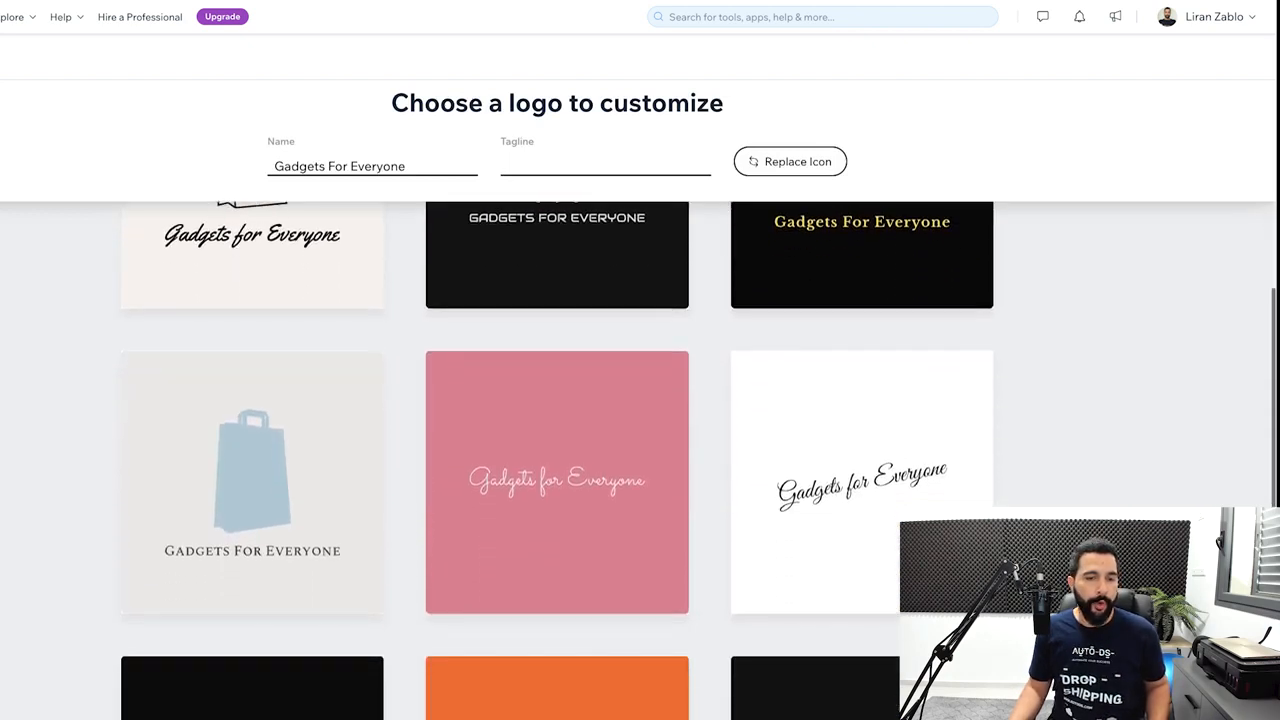
scroll(557, 458, "down", 3)
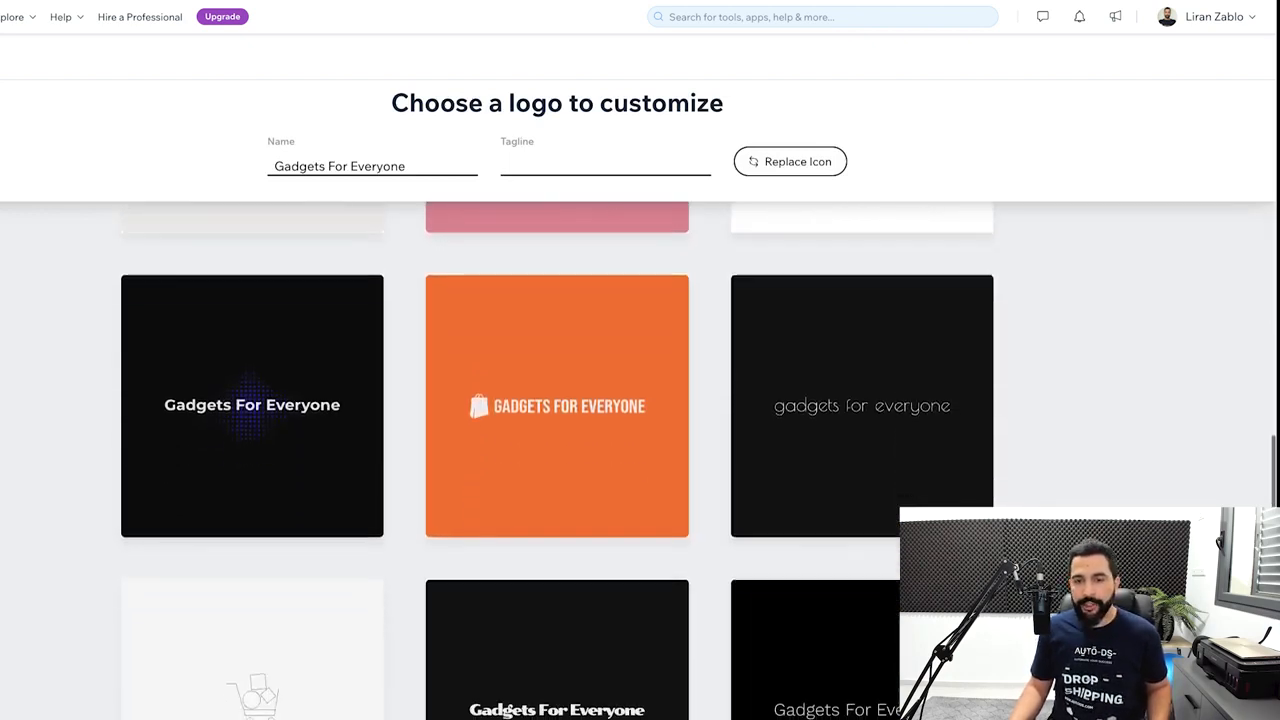
scroll(557, 458, "down", 2)
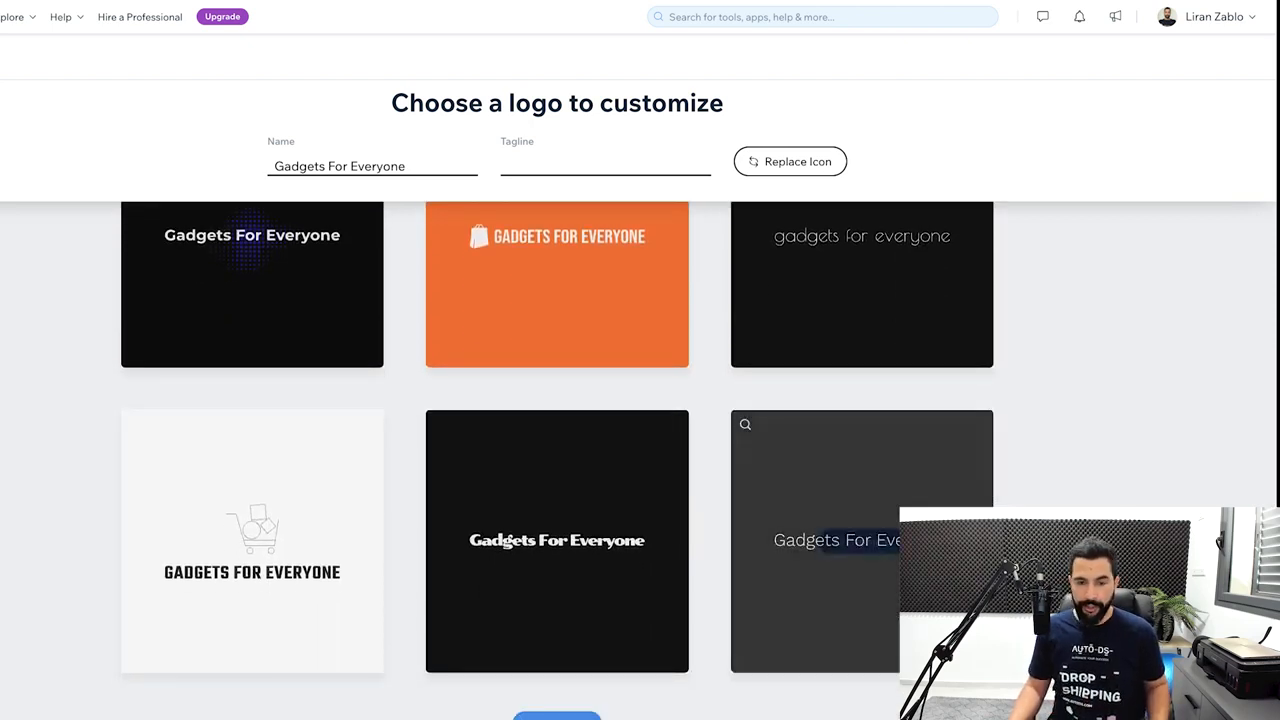
scroll(862, 460, "down", 4)
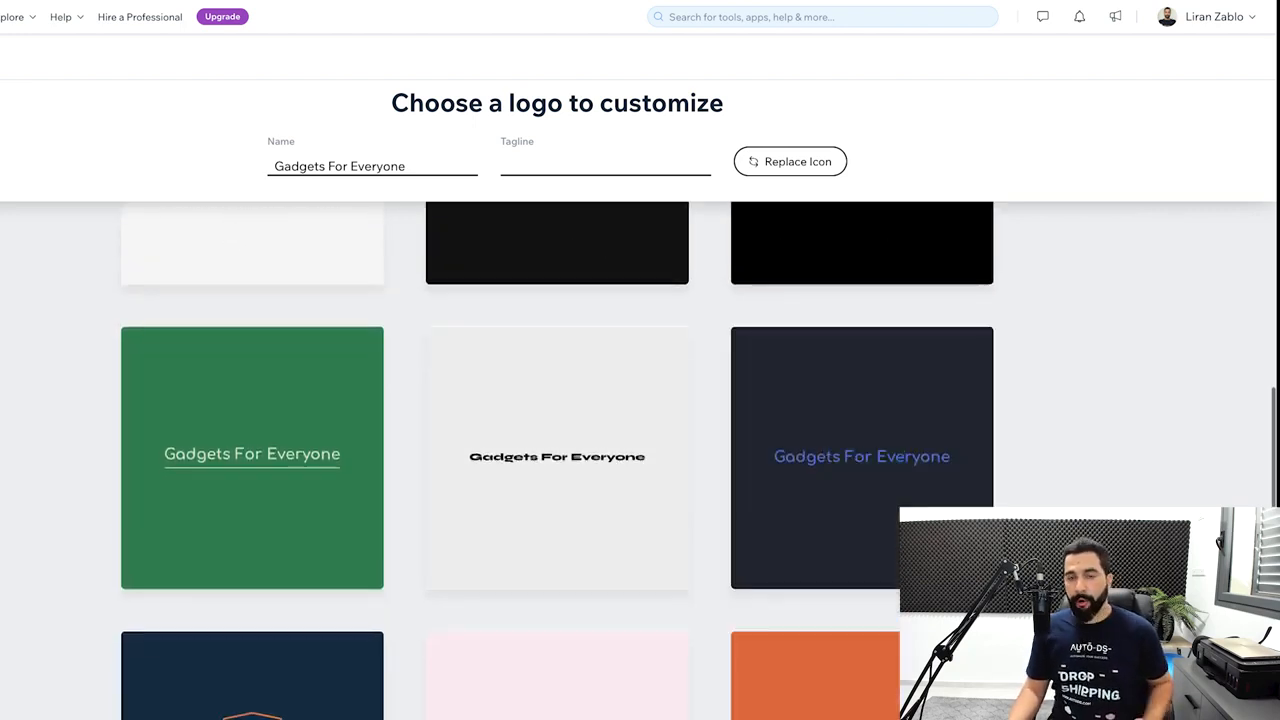
scroll(862, 460, "down", 3)
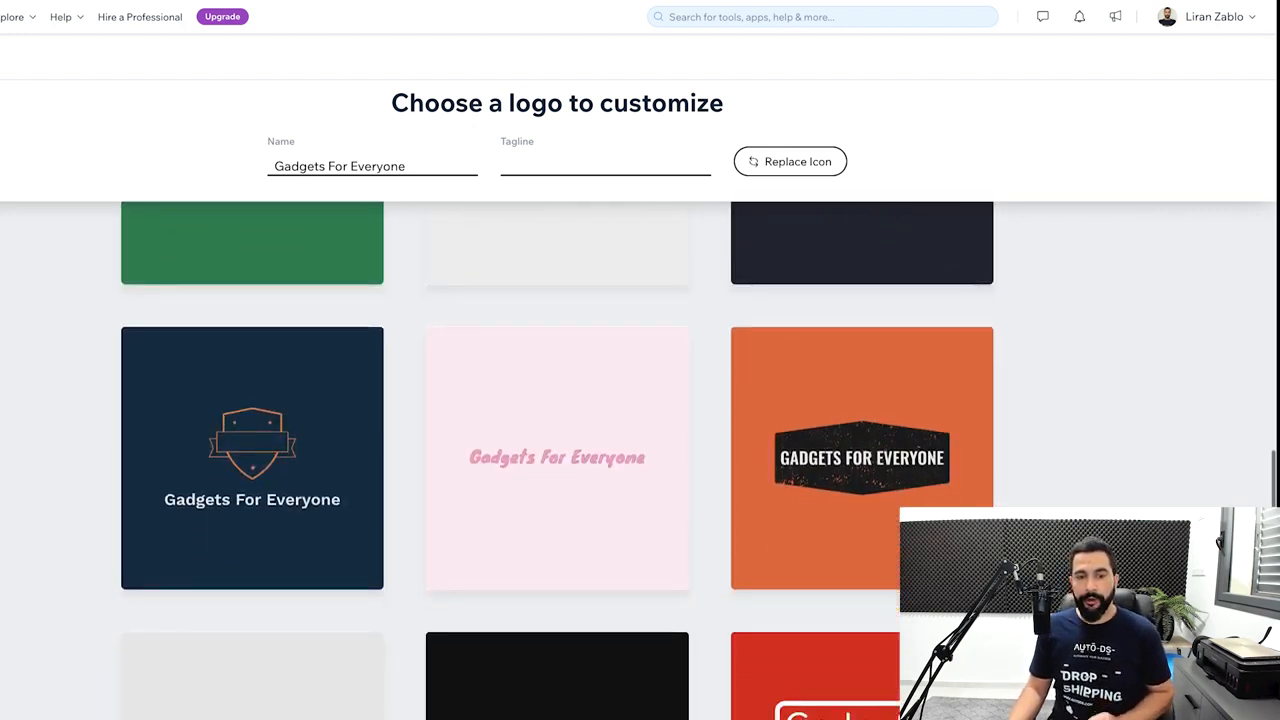
scroll(640, 460, "down", 2)
scroll(640, 460, "down", 1)
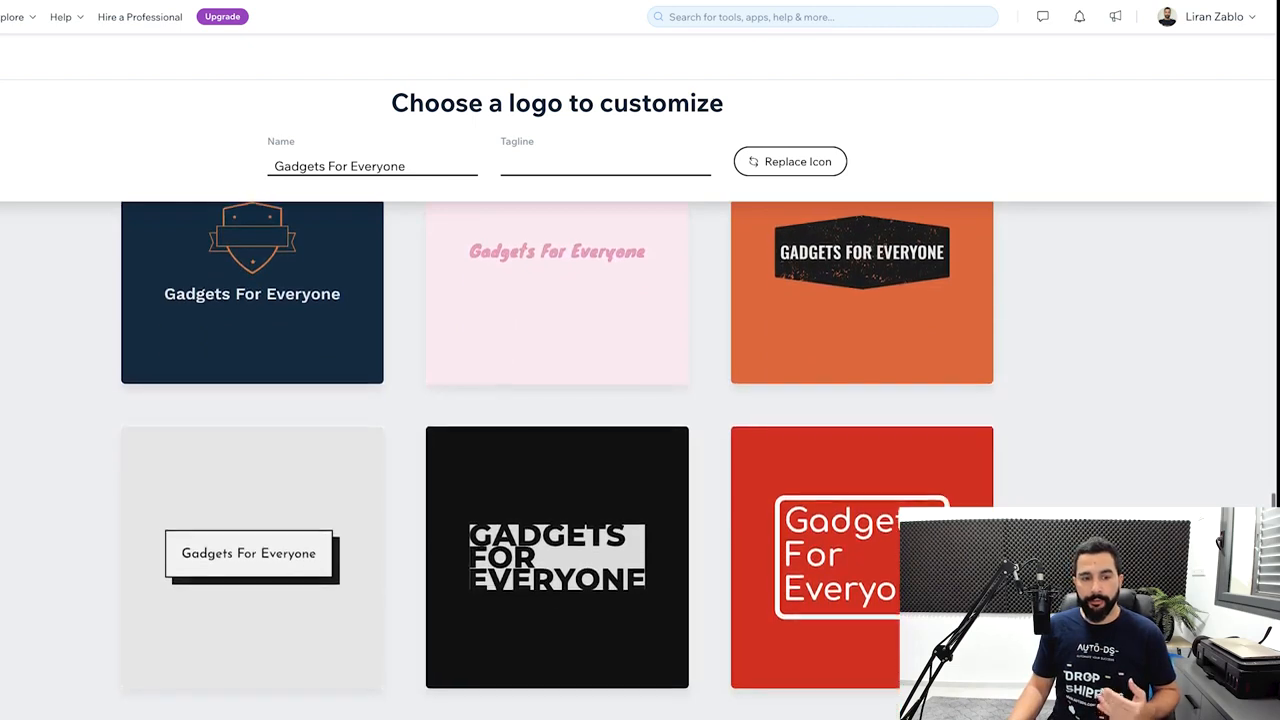
scroll(640, 460, "down", 1)
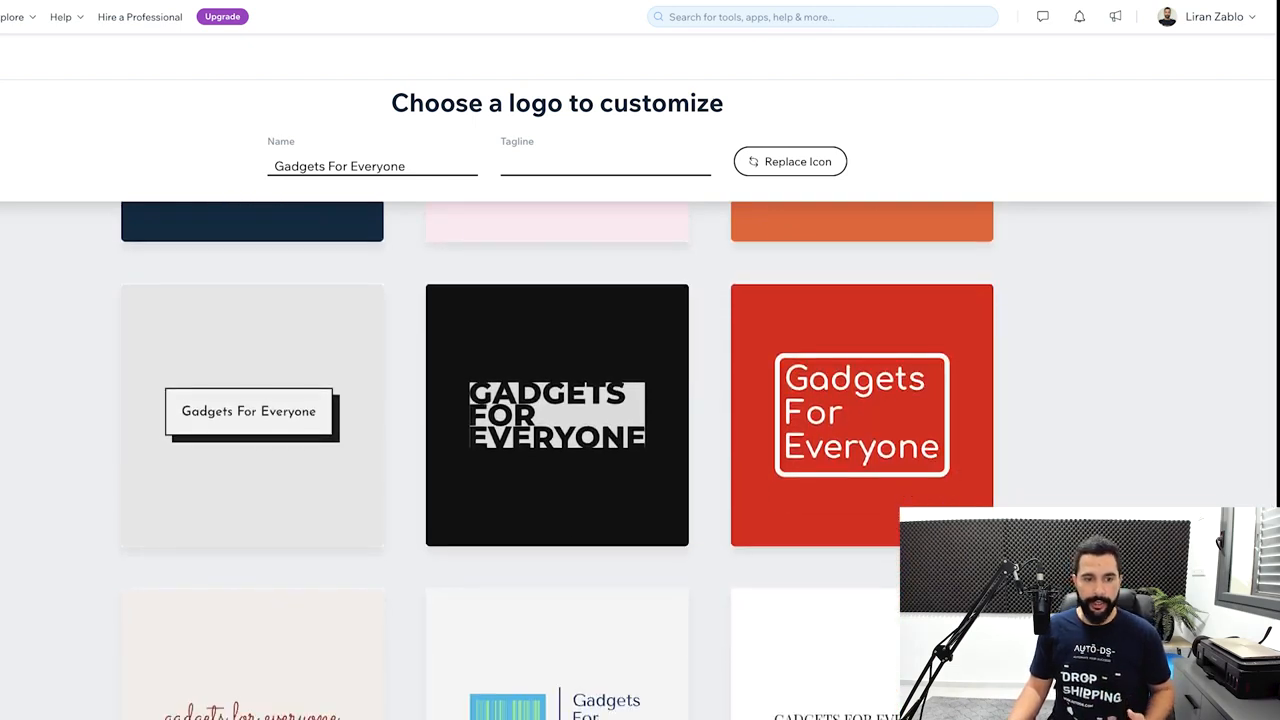
scroll(252, 363, "down", 1)
left_click(252, 363)
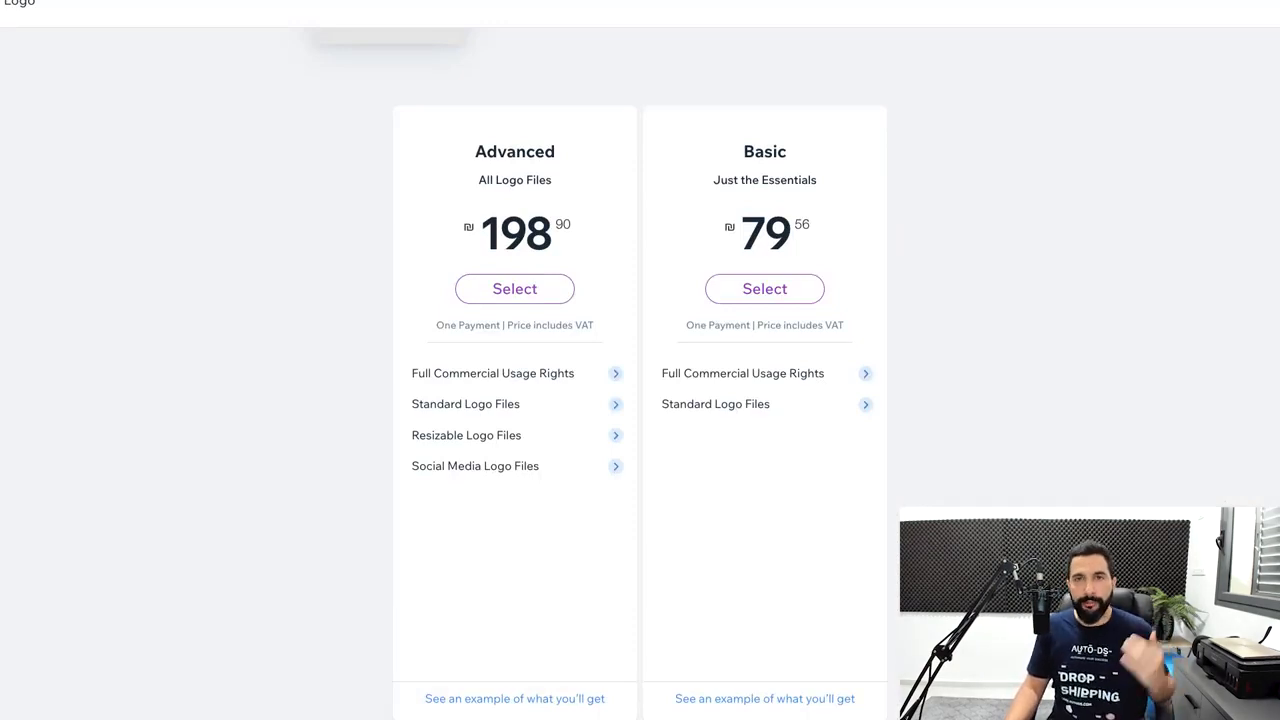
Open Shopify's Hatchful free logo maker from the search results and look through its sample logos and features
scroll(640, 400, "down", 5)
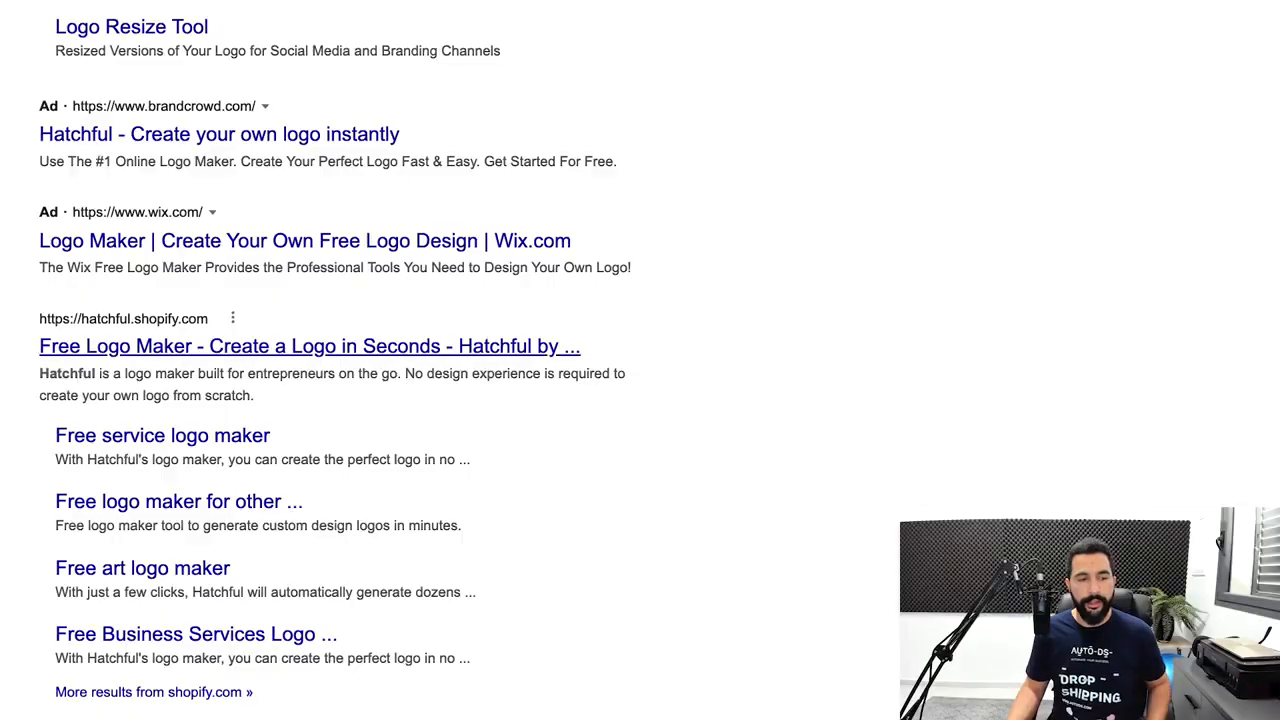
left_click(310, 346)
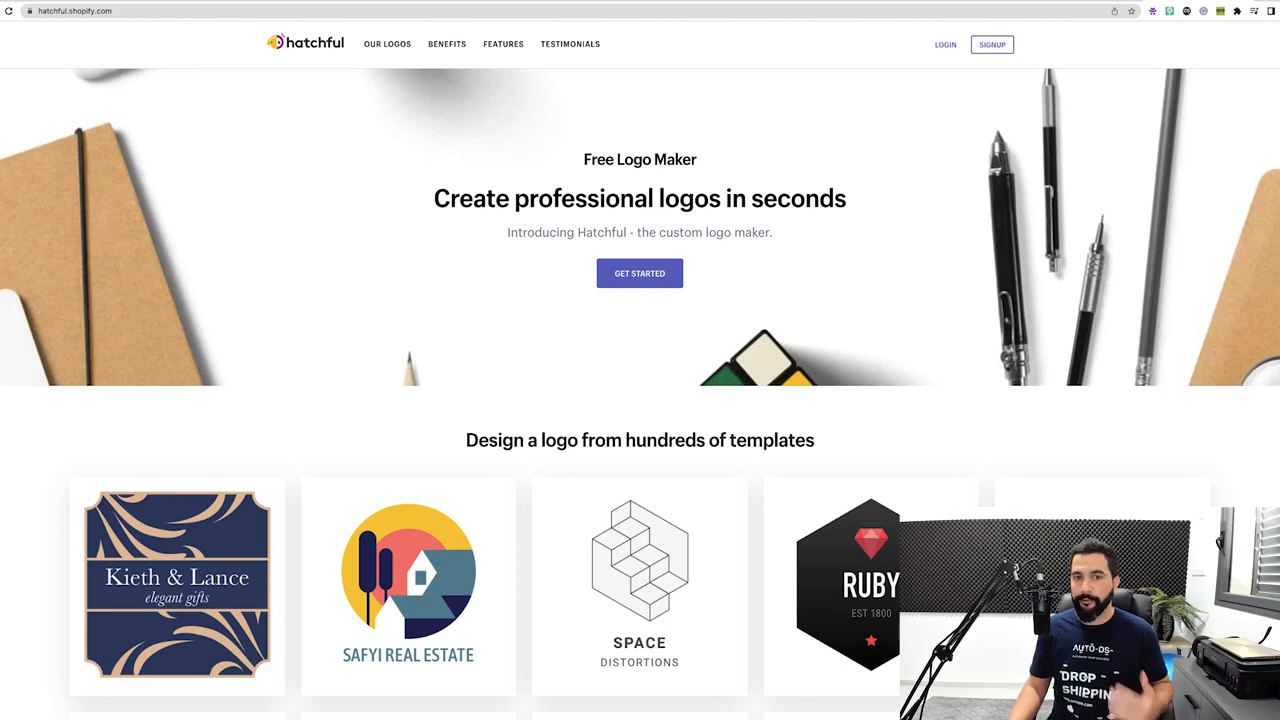
scroll(640, 400, "down", 2)
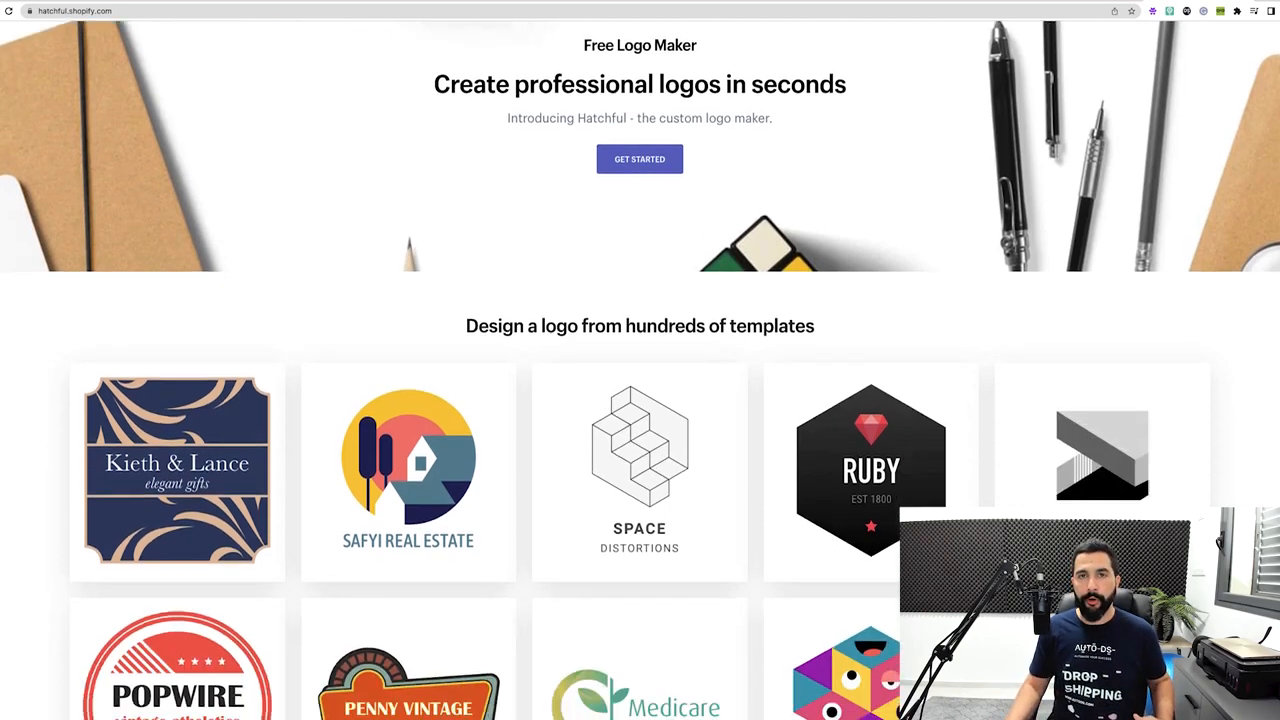
scroll(543, 131, "down", 4)
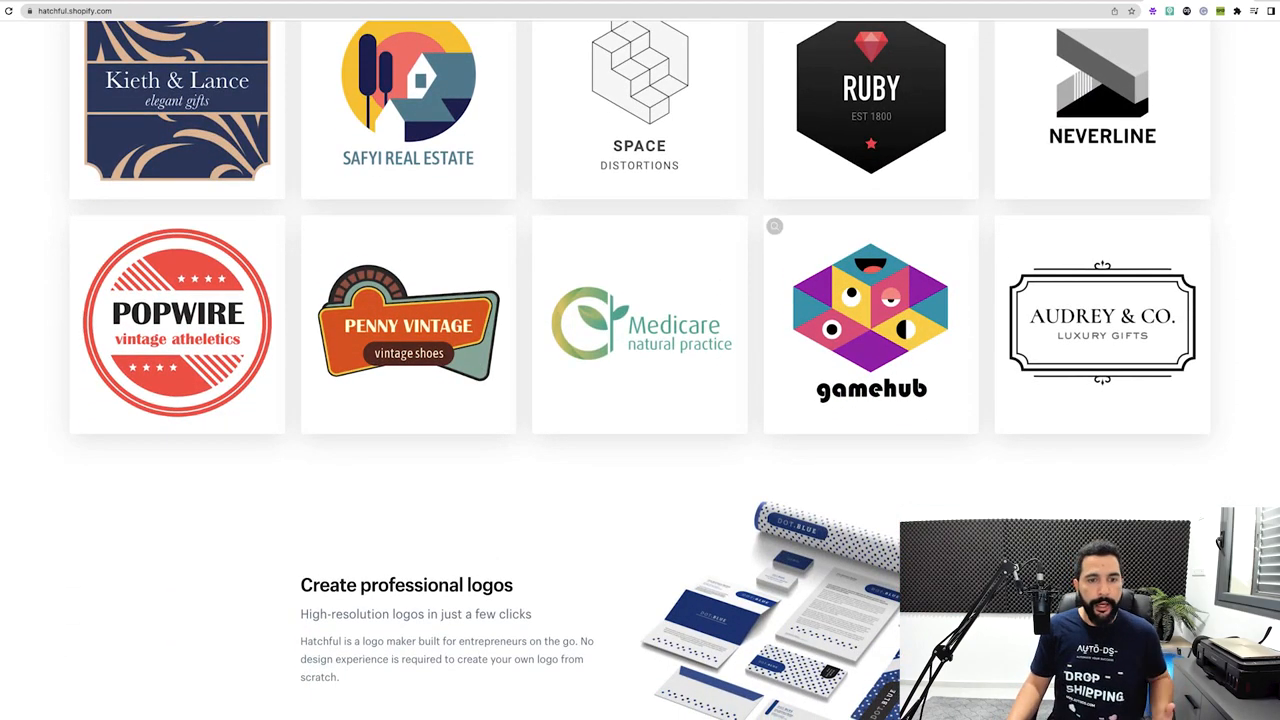
scroll(640, 400, "down", 6)
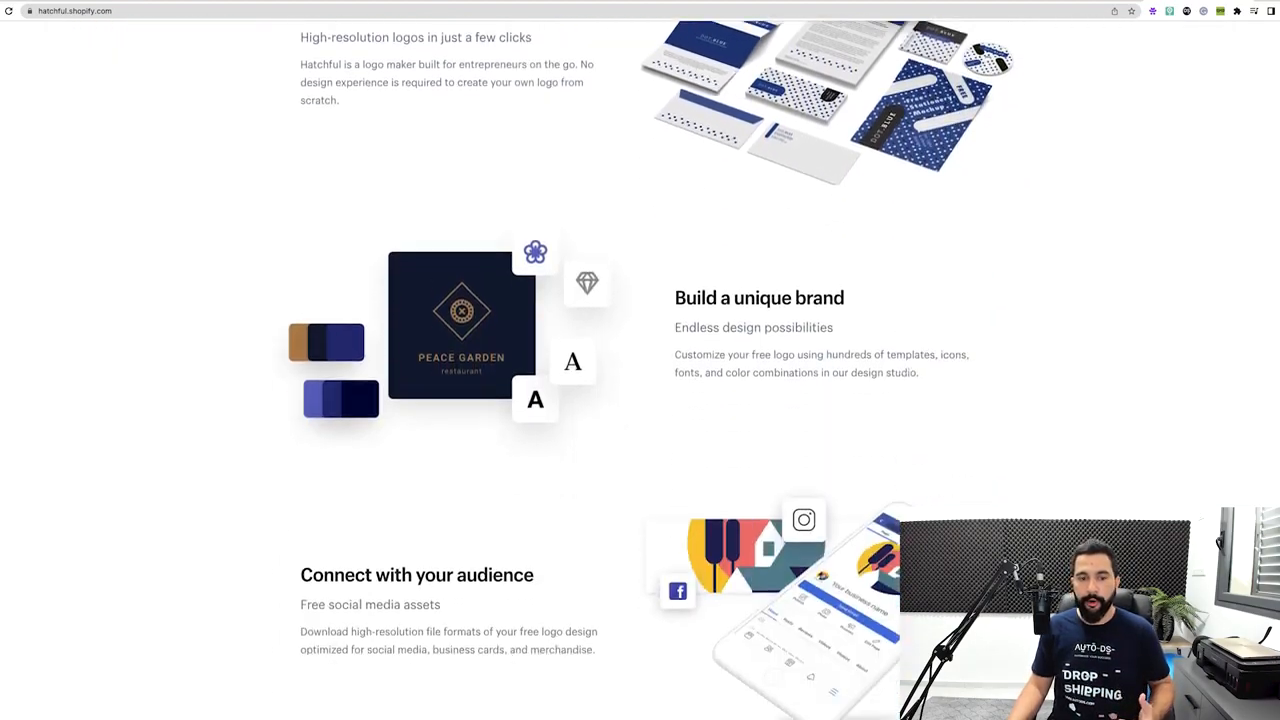
scroll(640, 400, "down", 5)
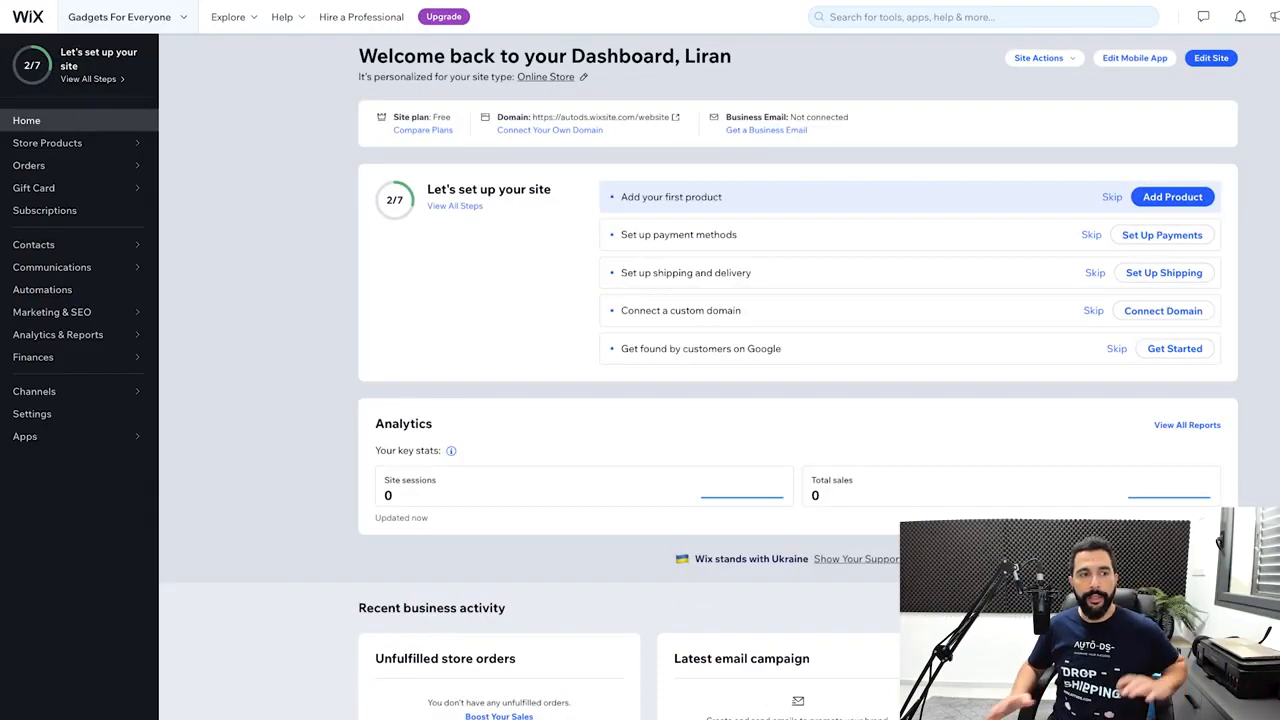
Switch to the Wix dashboard and change the site's free domain ending to gadgetsforall in the website settings
left_click(31, 413)
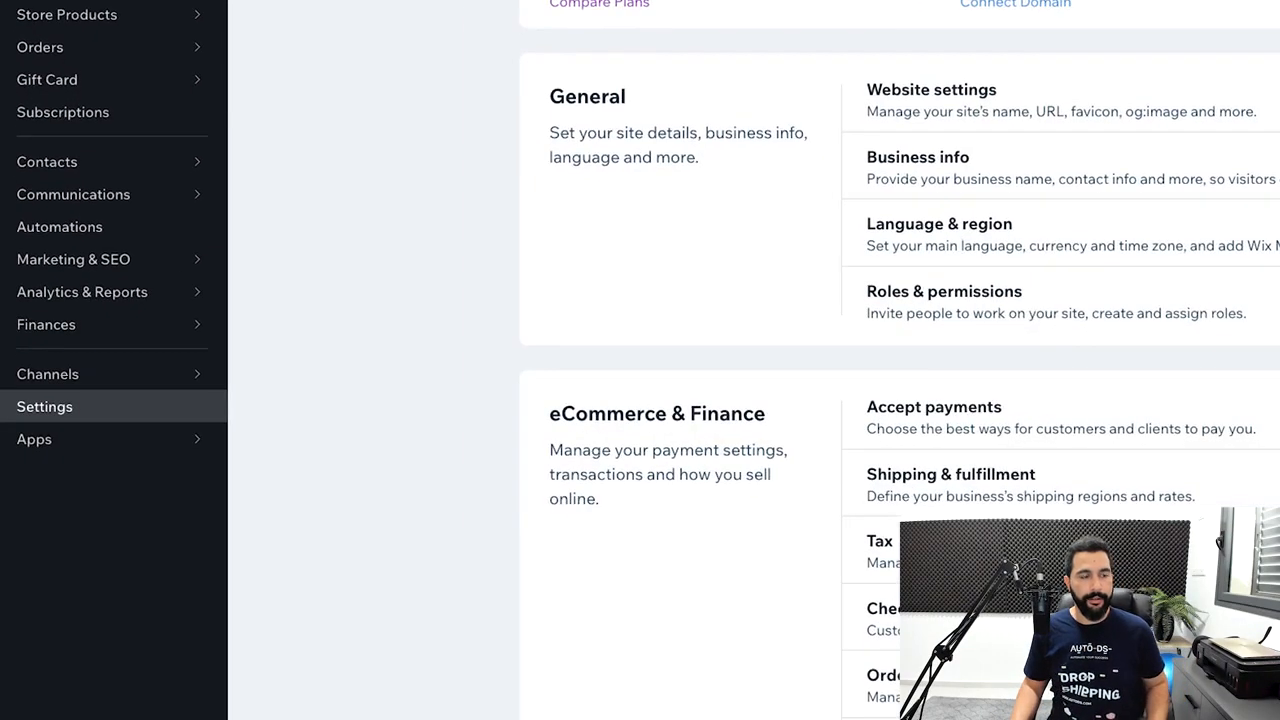
left_click(931, 90)
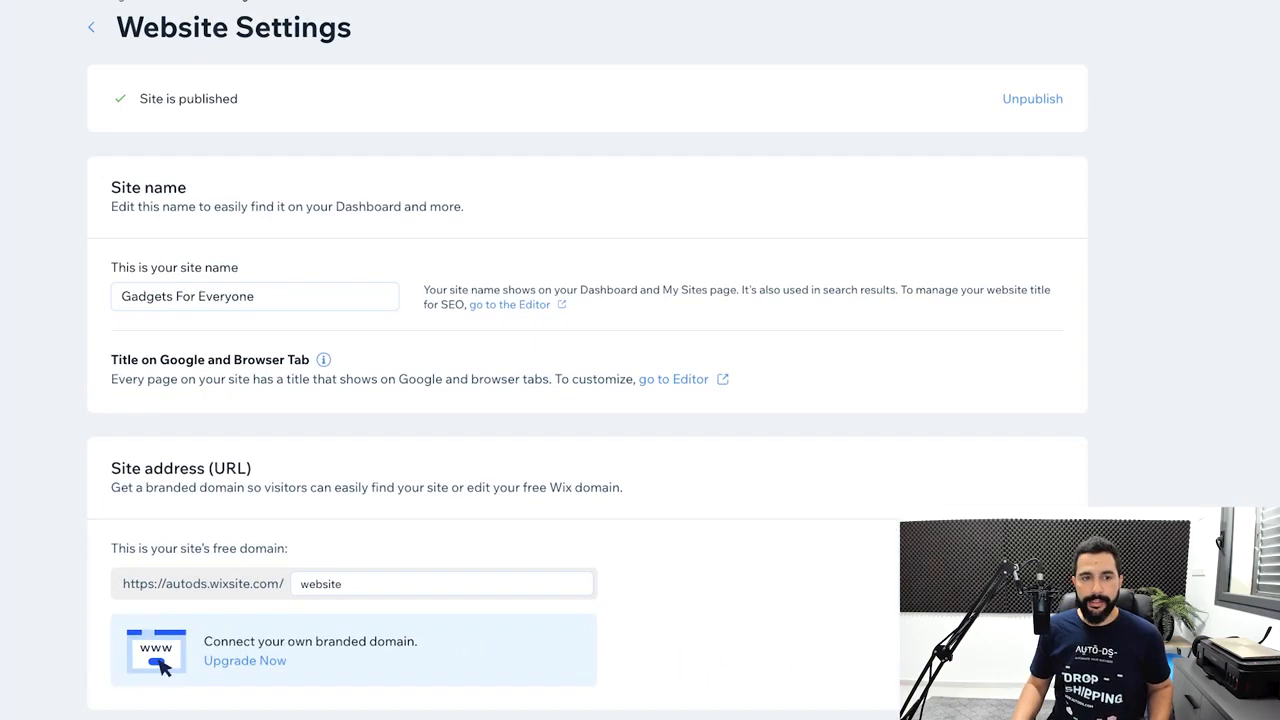
scroll(588, 400, "down", 3)
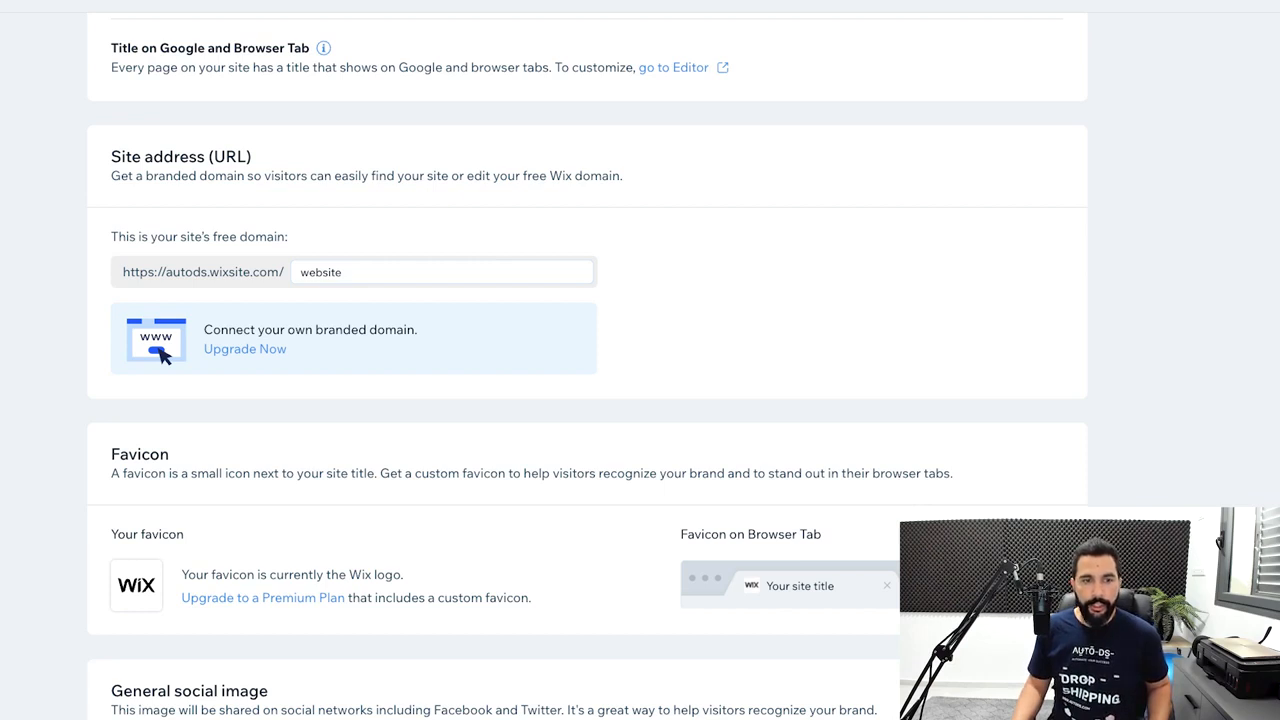
left_click(345, 272)
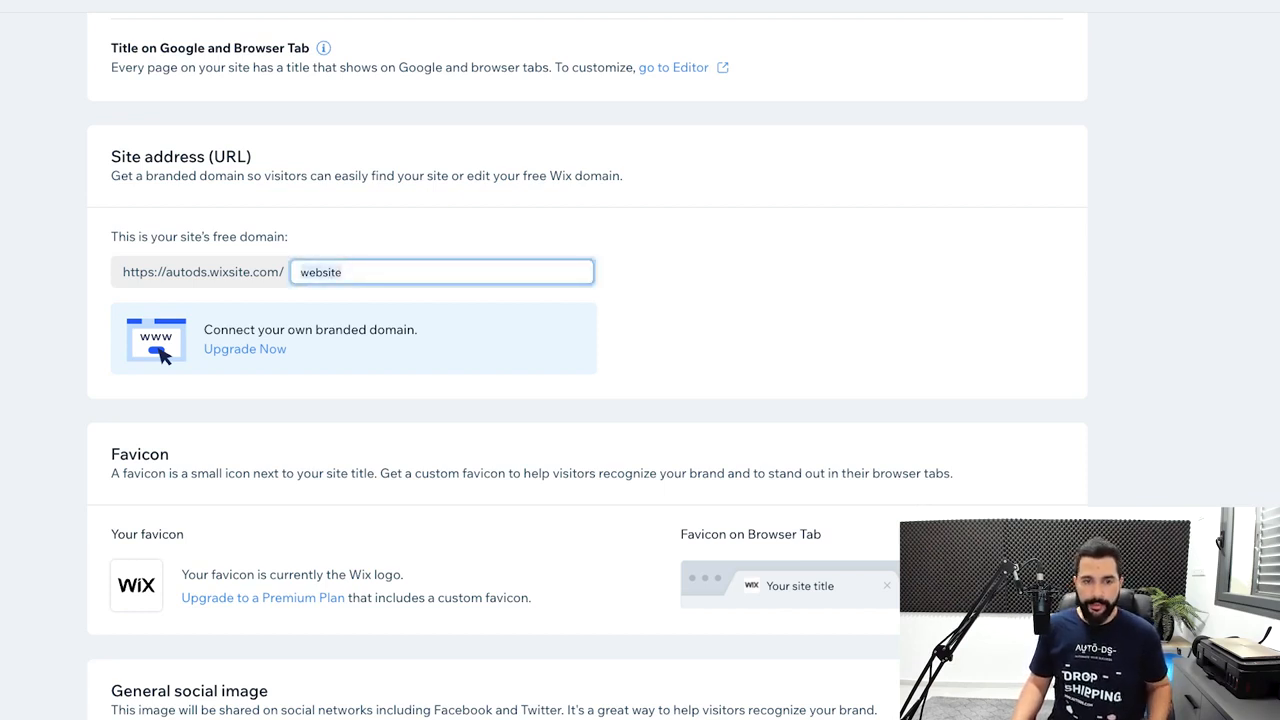
type("gadgetsfr")
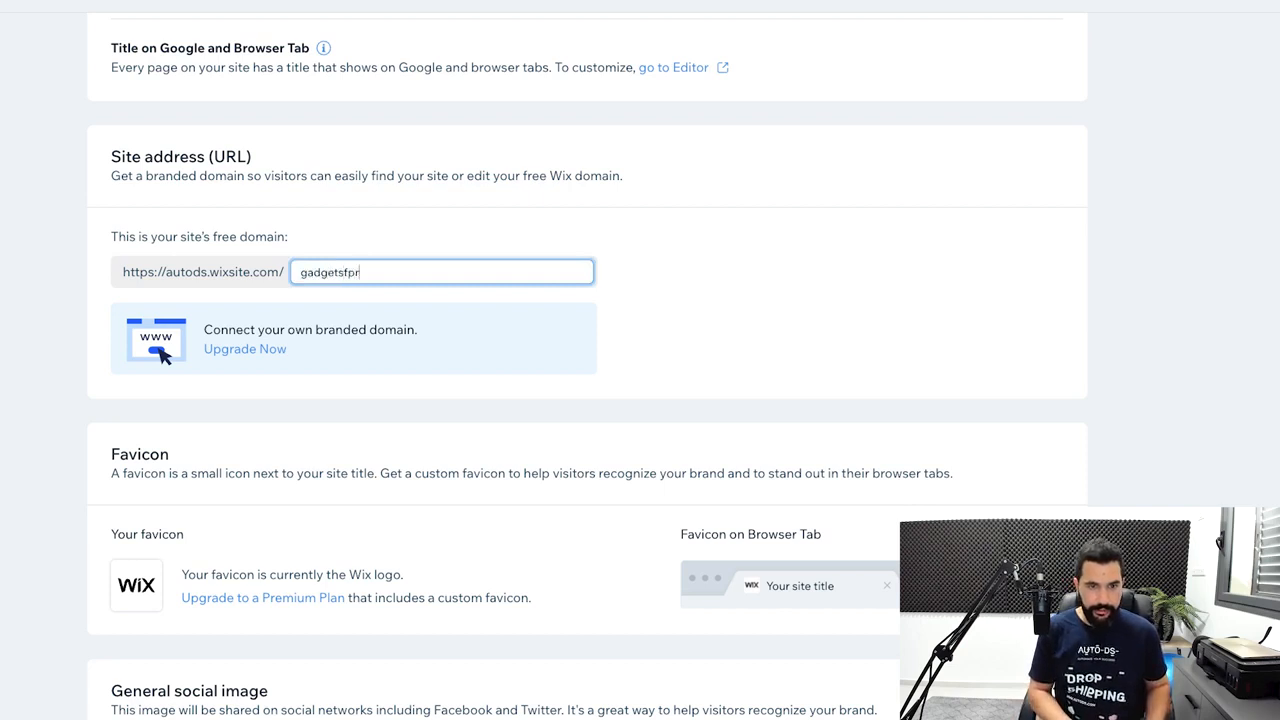
type("o")
key("BackSpace")
key("BackSpace")
type("orall")
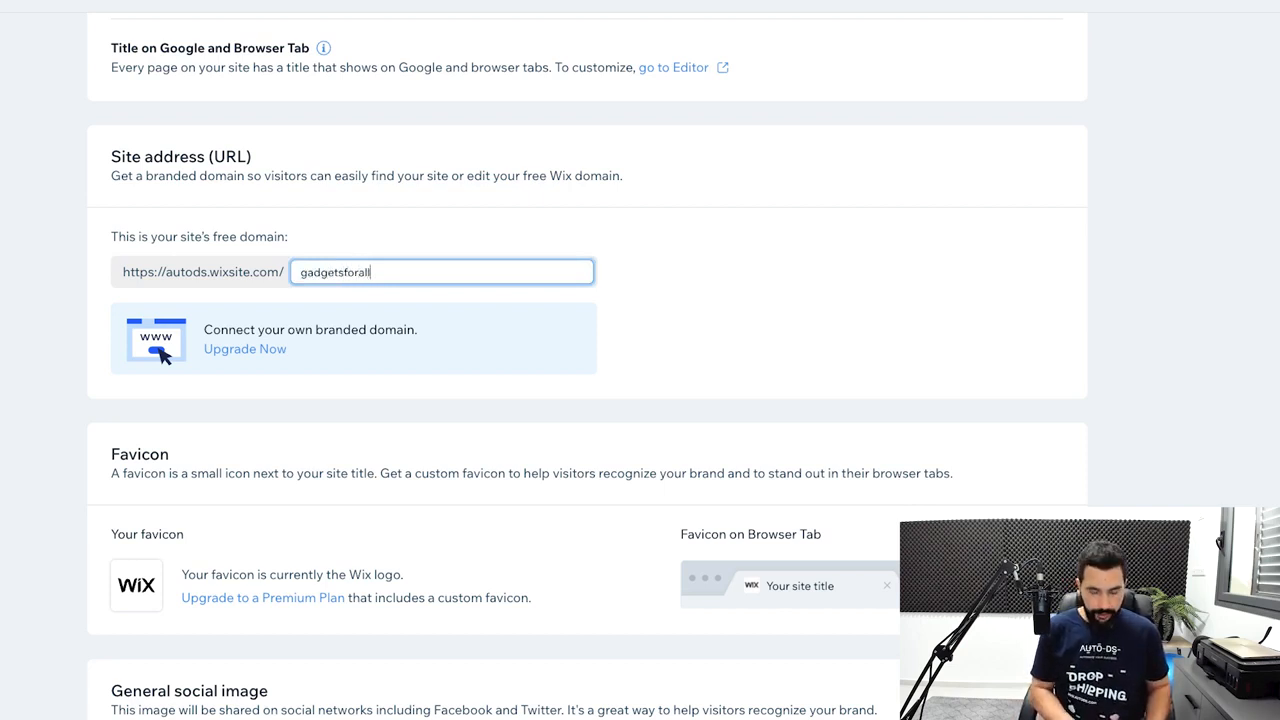
key("Return")
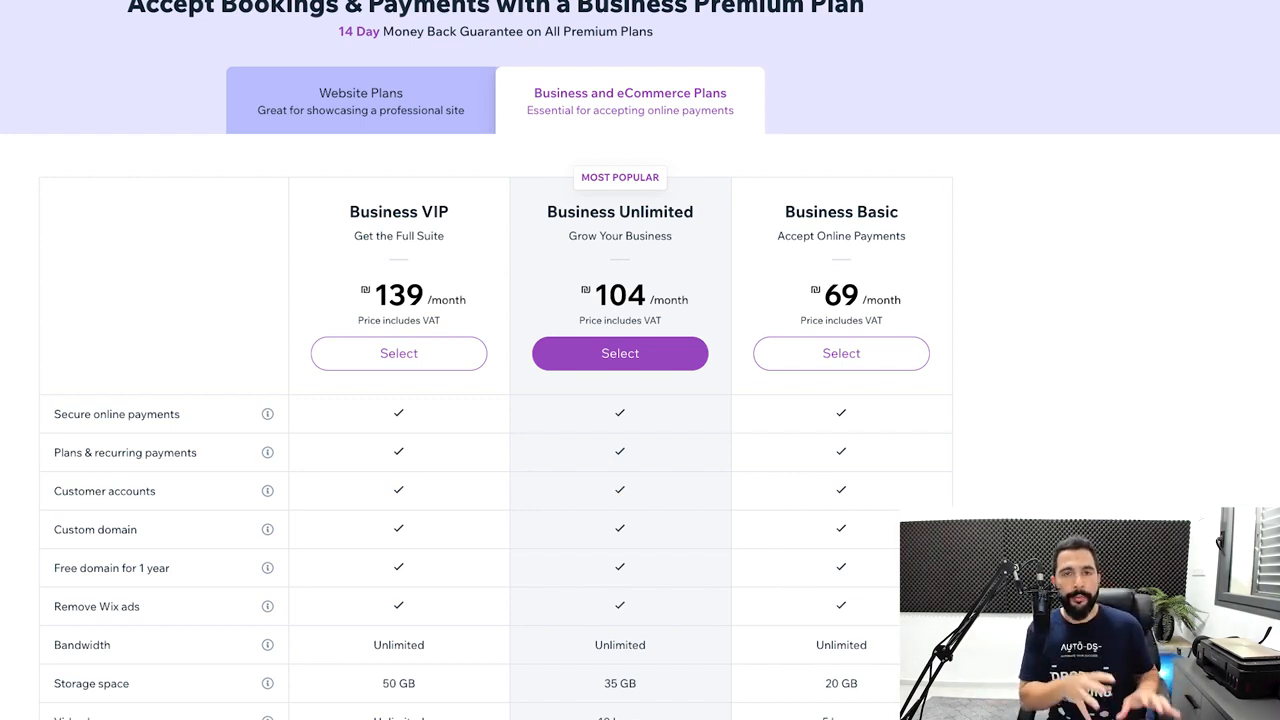
Compare the prices and features of the Business VIP, Business Unlimited and Business Basic plans
scroll(640, 360, "down", 1)
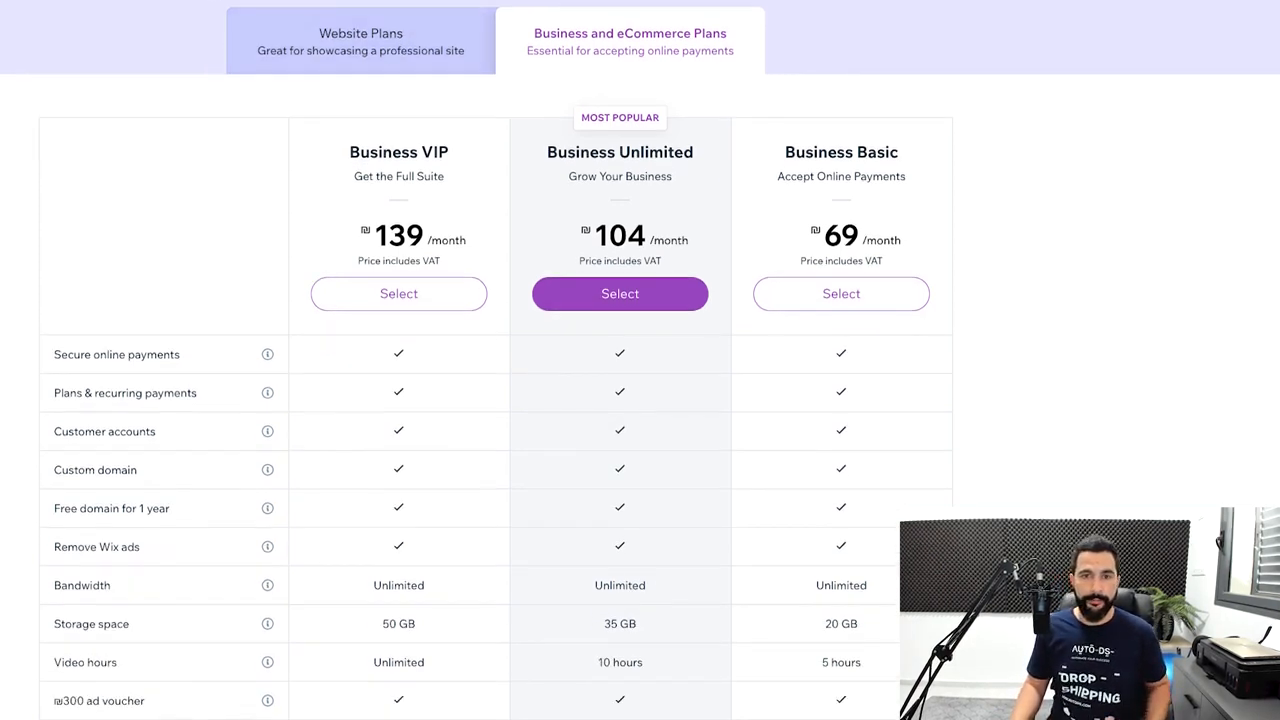
scroll(640, 360, "up", 1)
double_click(586, 248)
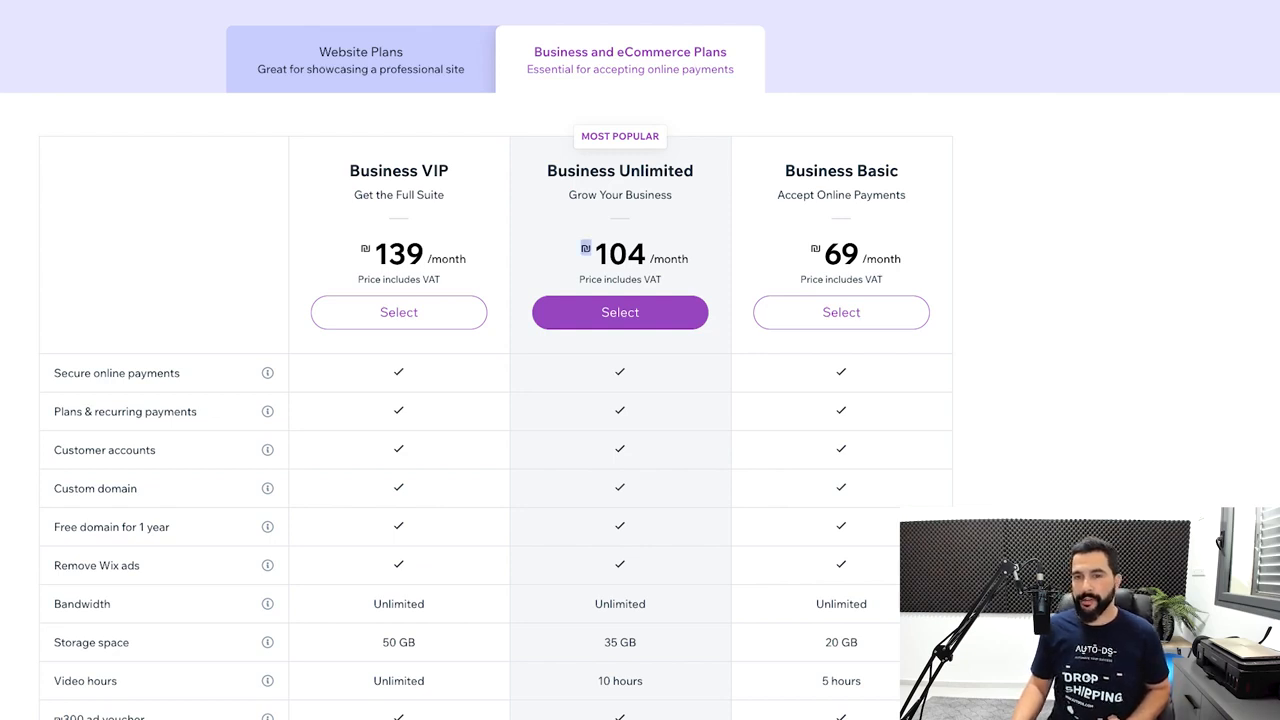
double_click(841, 253)
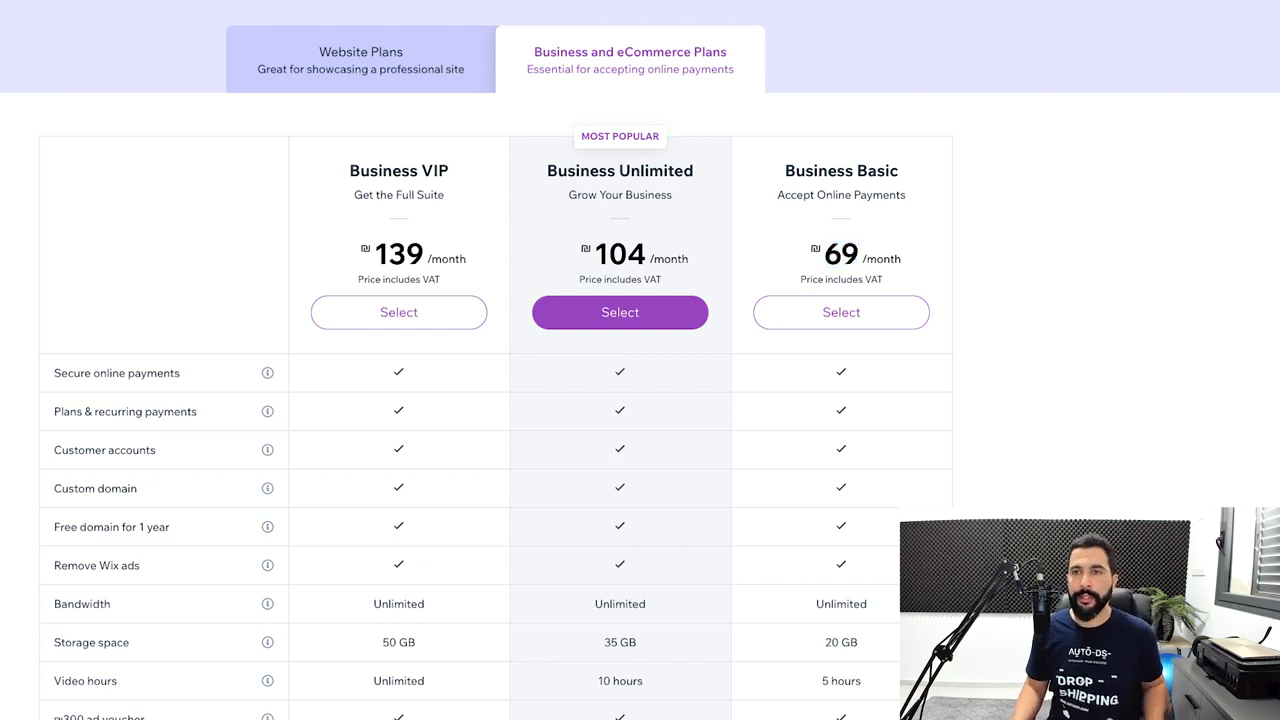
scroll(640, 360, "down", 2)
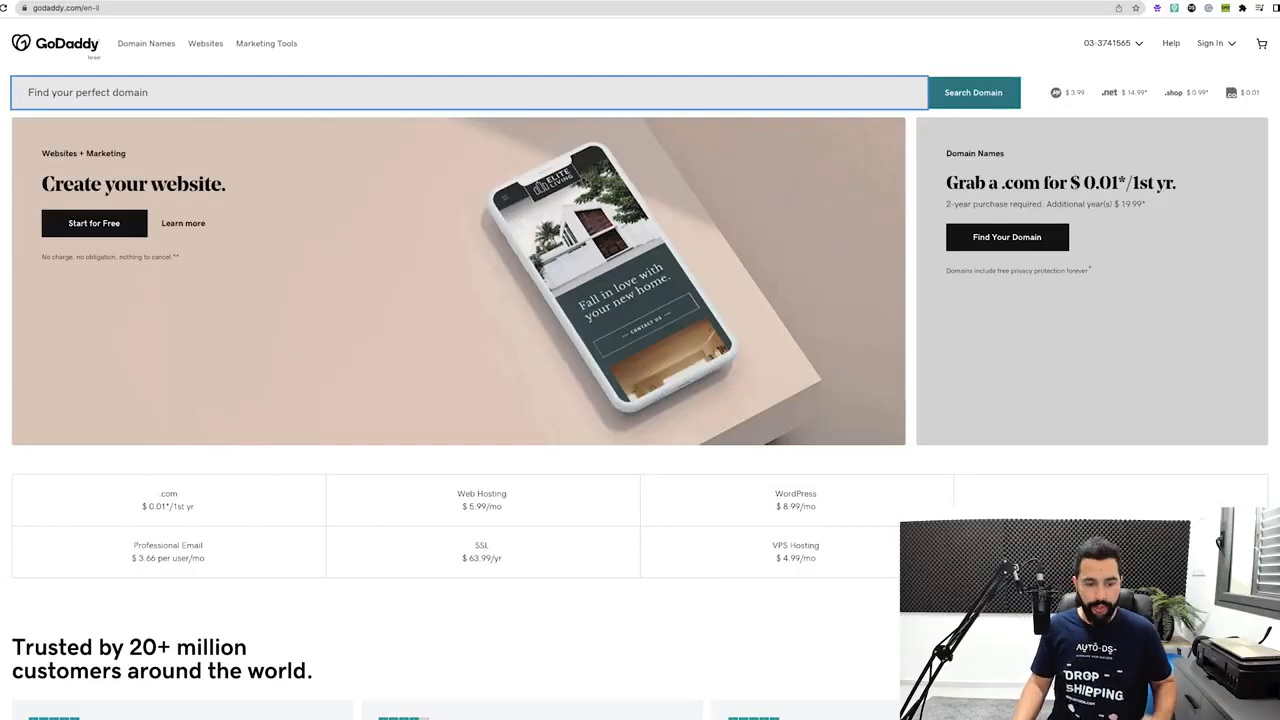
Search GoDaddy for the domain gadgetsforeveryone and review the available extensions and their prices
type("gadgetsforeveryone")
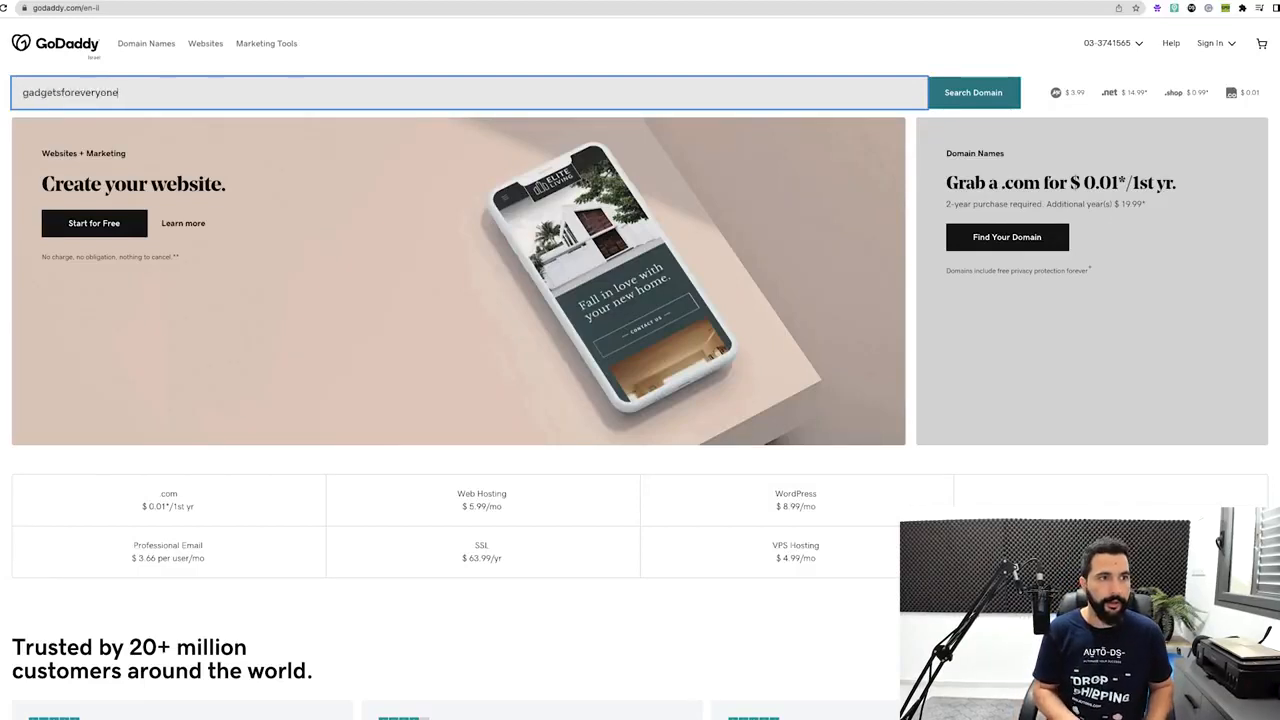
key("Return")
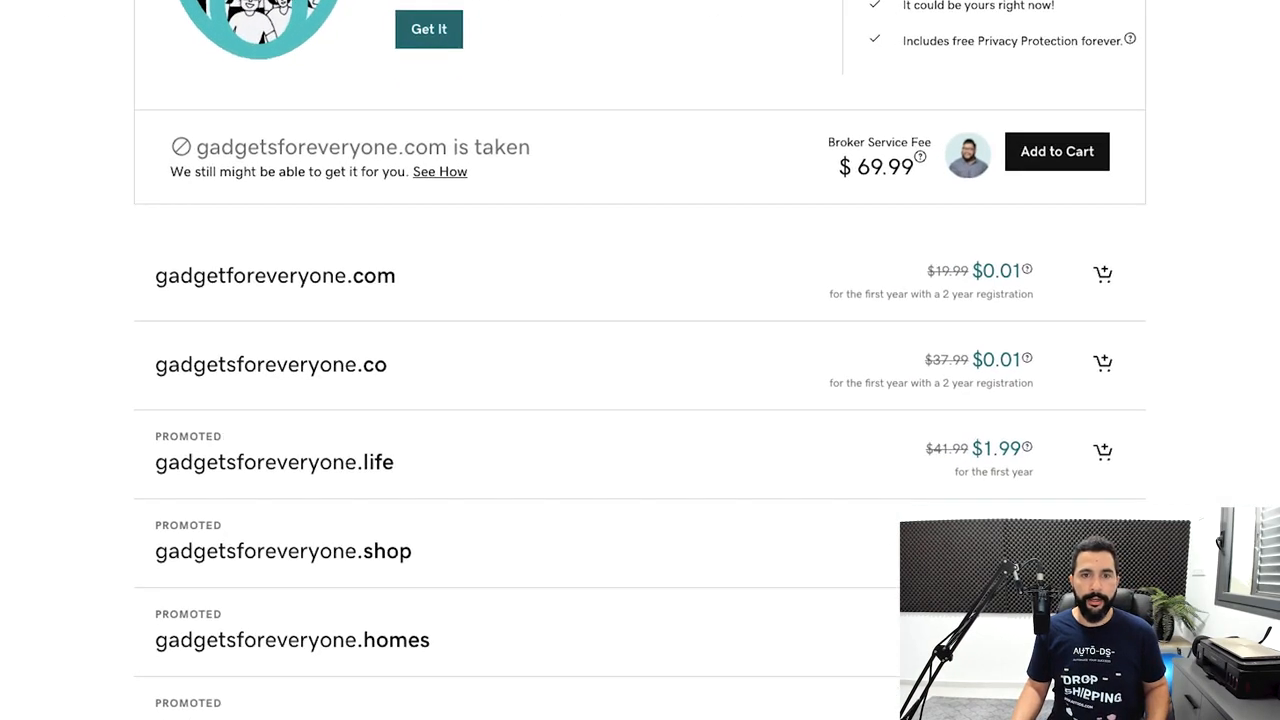
scroll(640, 400, "down", 1)
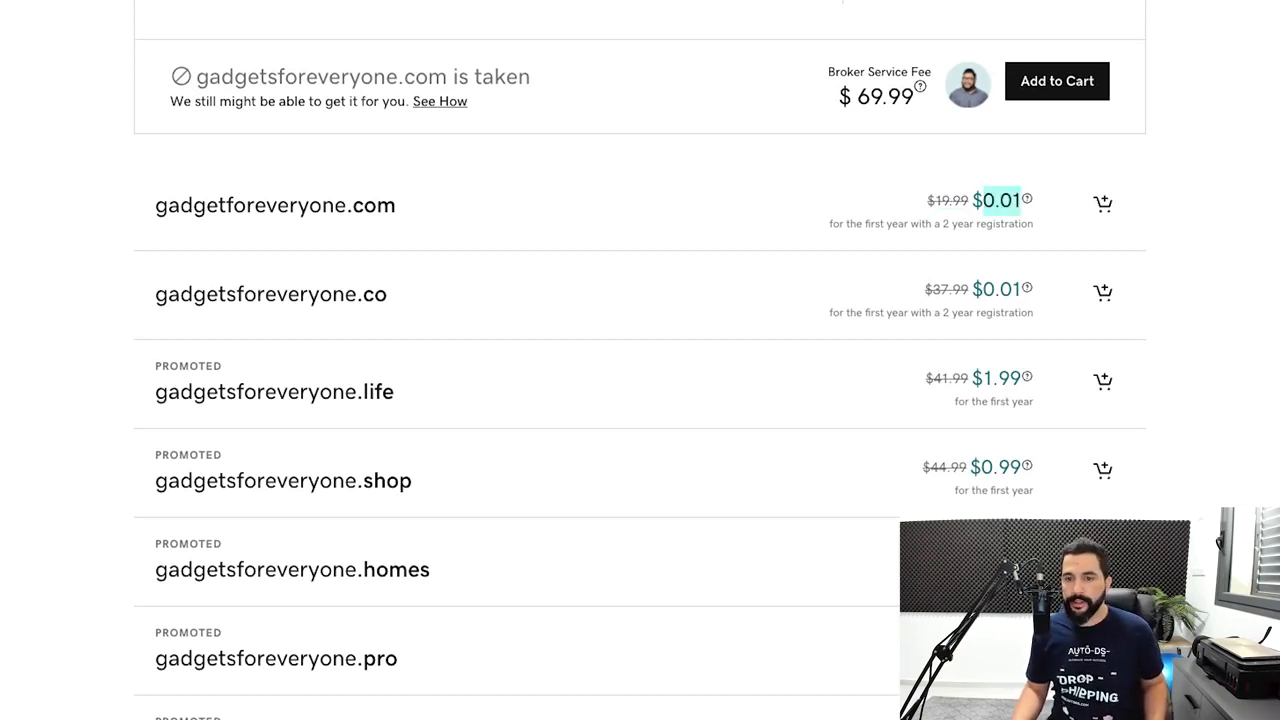
scroll(640, 400, "down", 3)
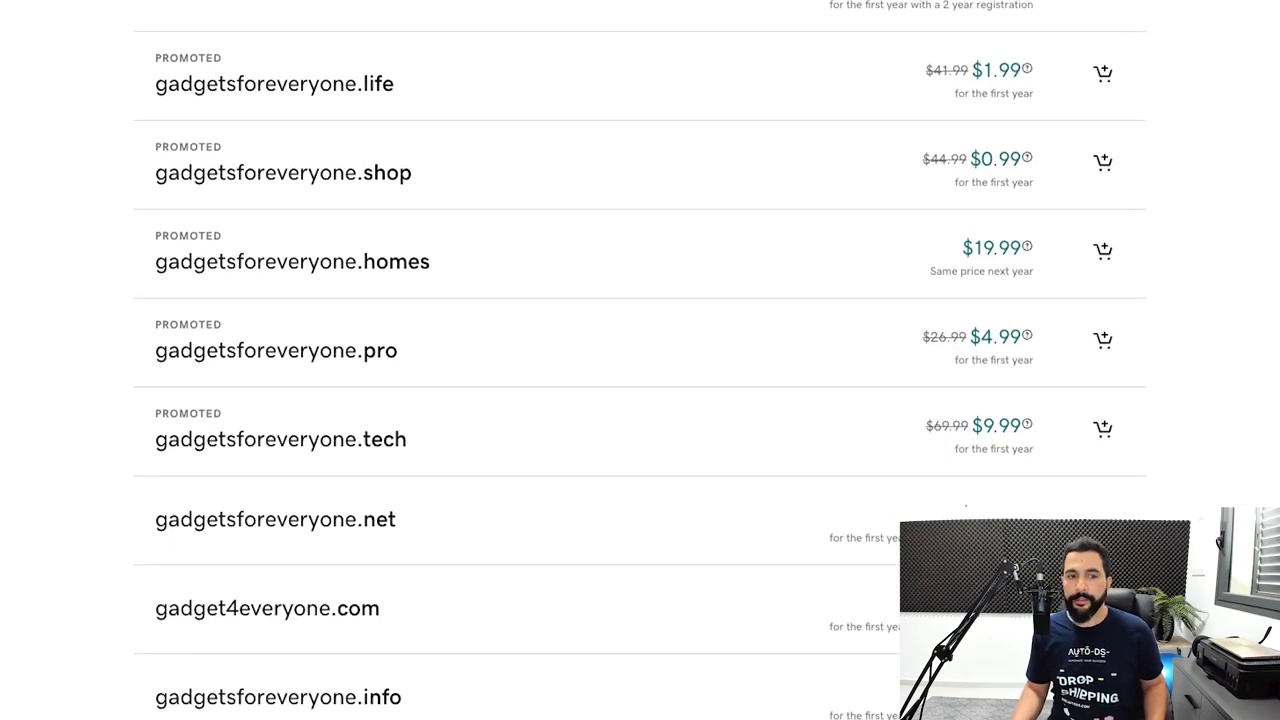
scroll(640, 360, "up", 4)
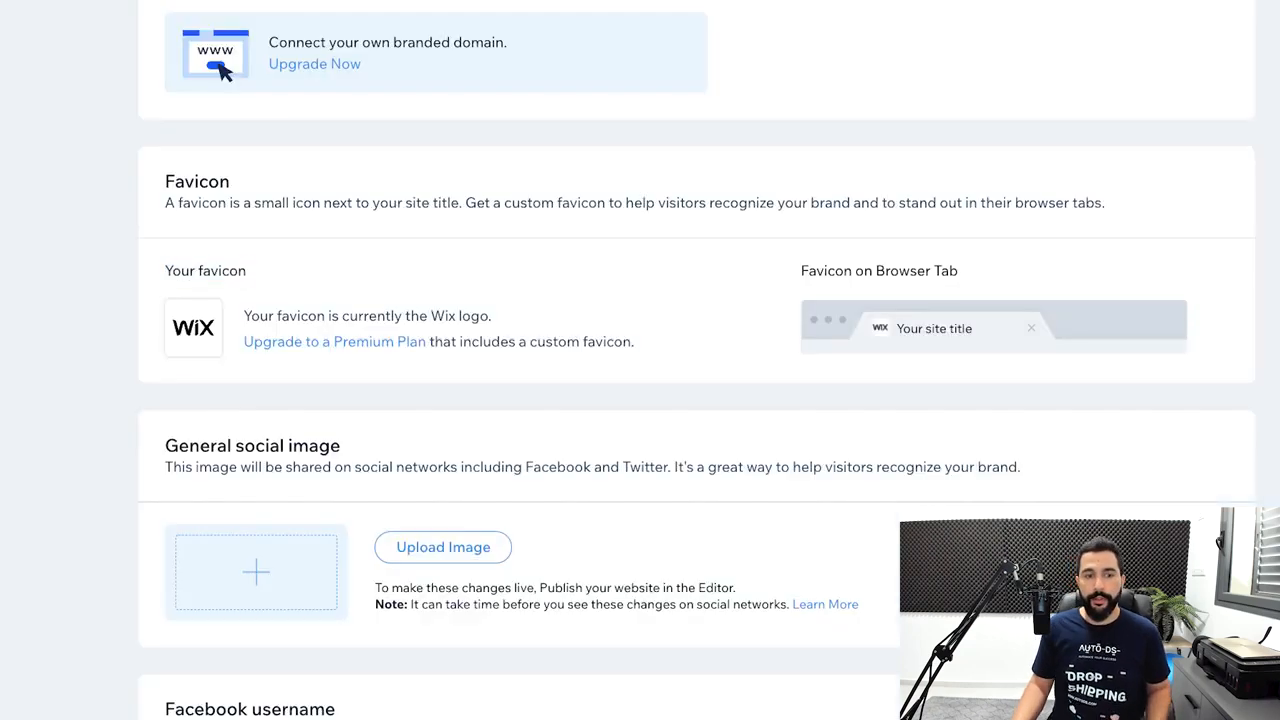
Review the Wix site's favicon setting and read the Payment settings section of the AutoDS guide
left_click_drag(180, 270, 248, 270)
left_click(248, 270)
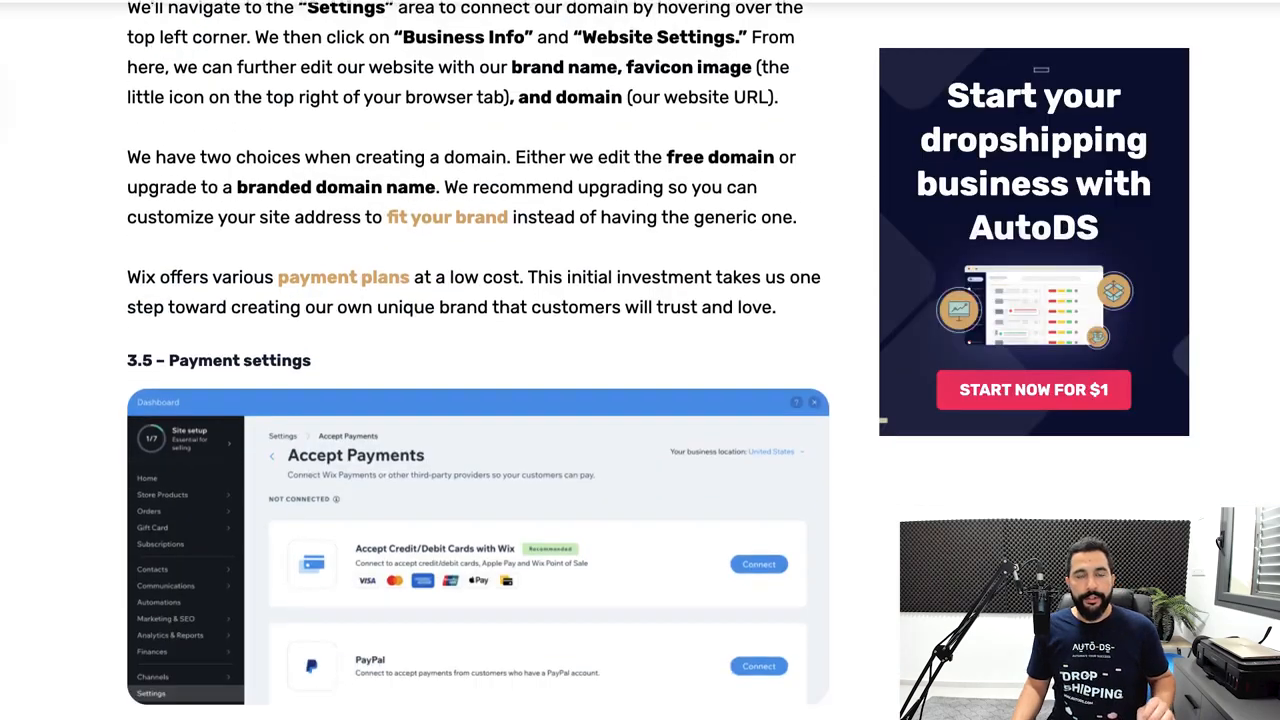
scroll(478, 364, "down", 4)
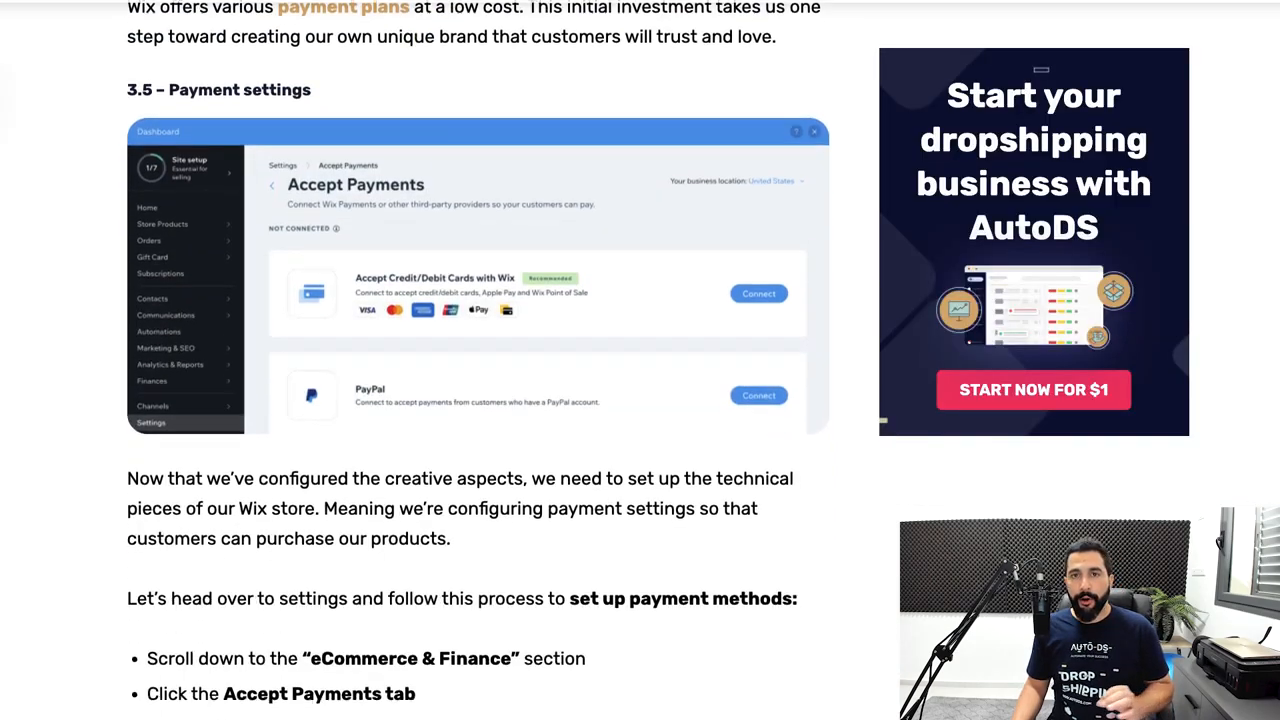
scroll(478, 360, "up", 1)
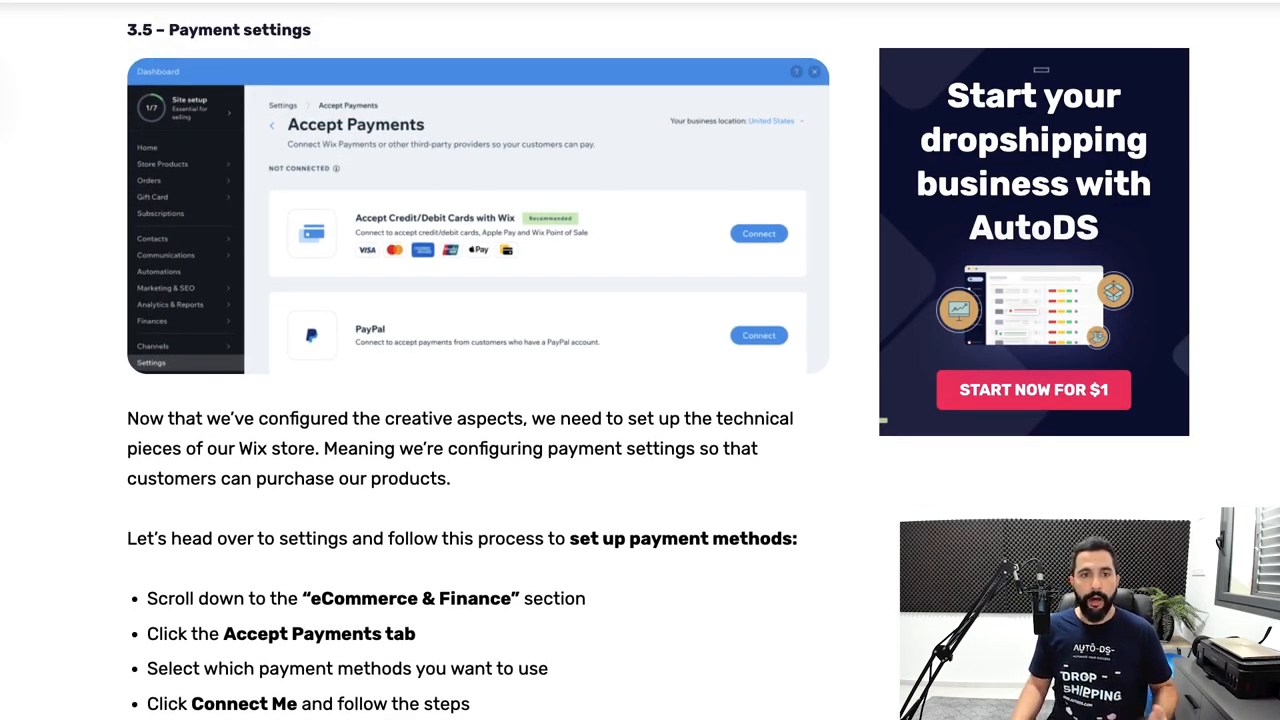
scroll(478, 360, "down", 1)
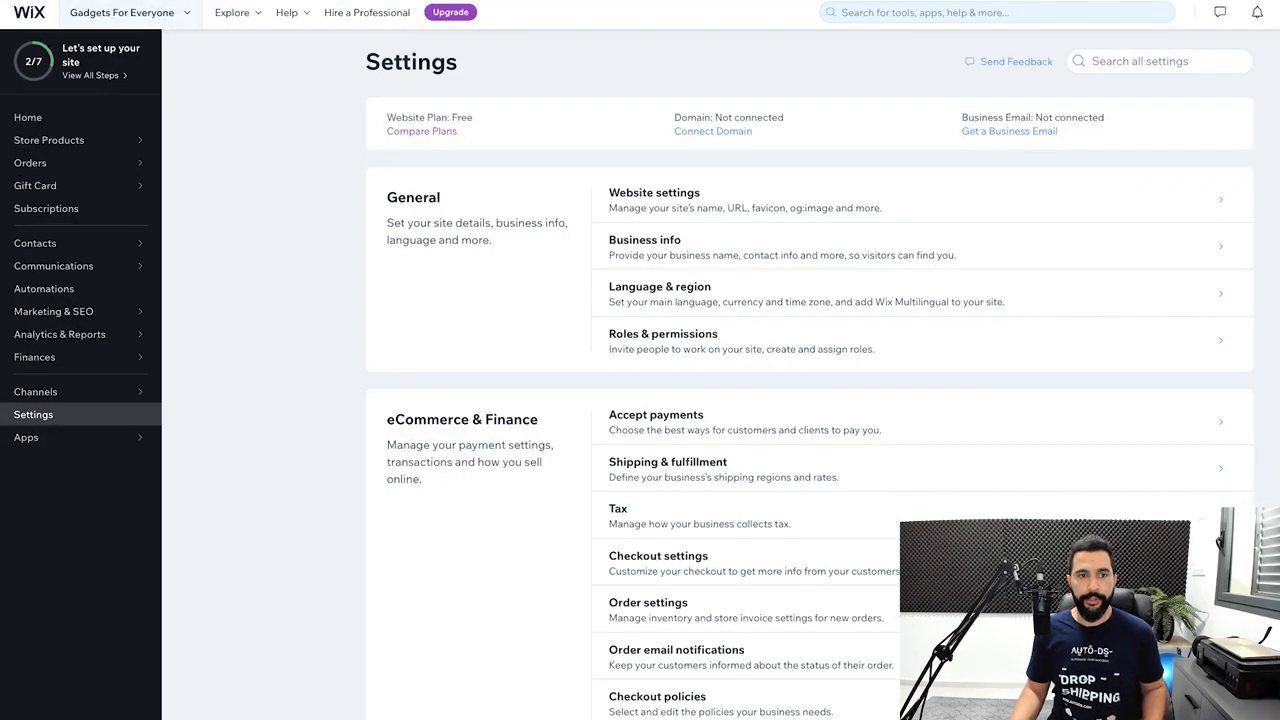
Open the Wix store's Accept Payments settings and change the business location to United States
scroll(900, 270, "down", 2)
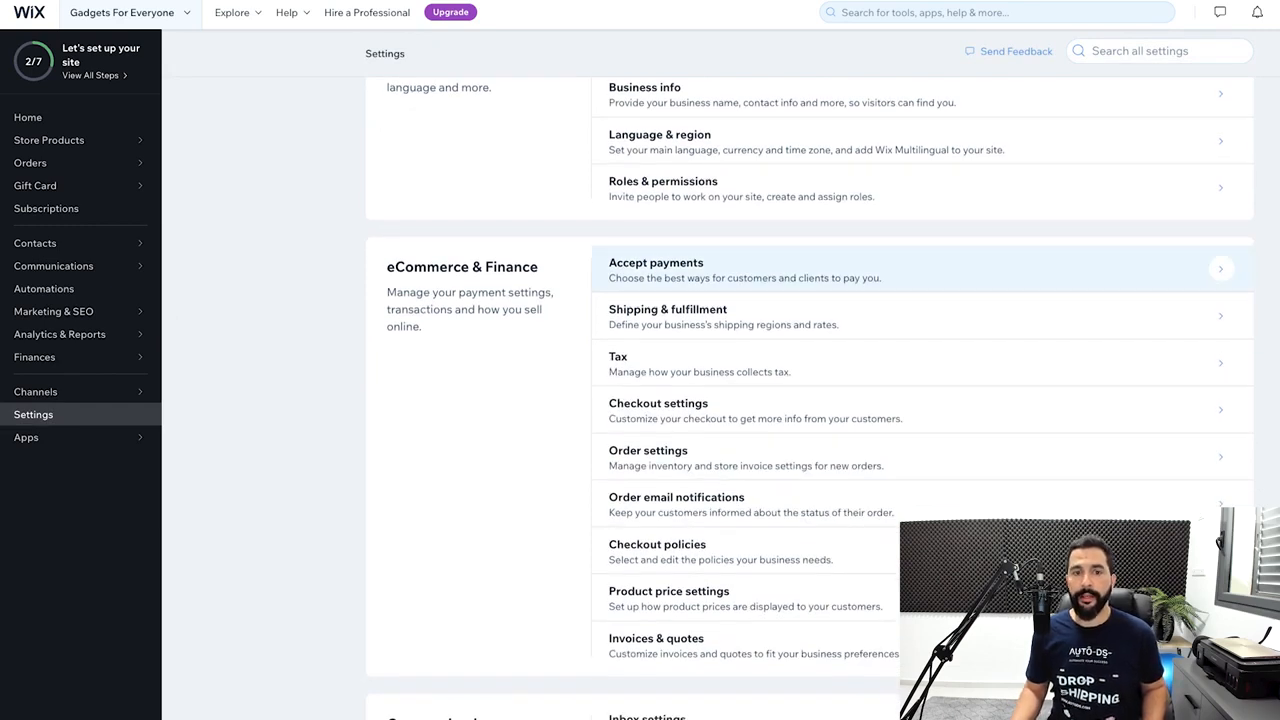
left_click(700, 270)
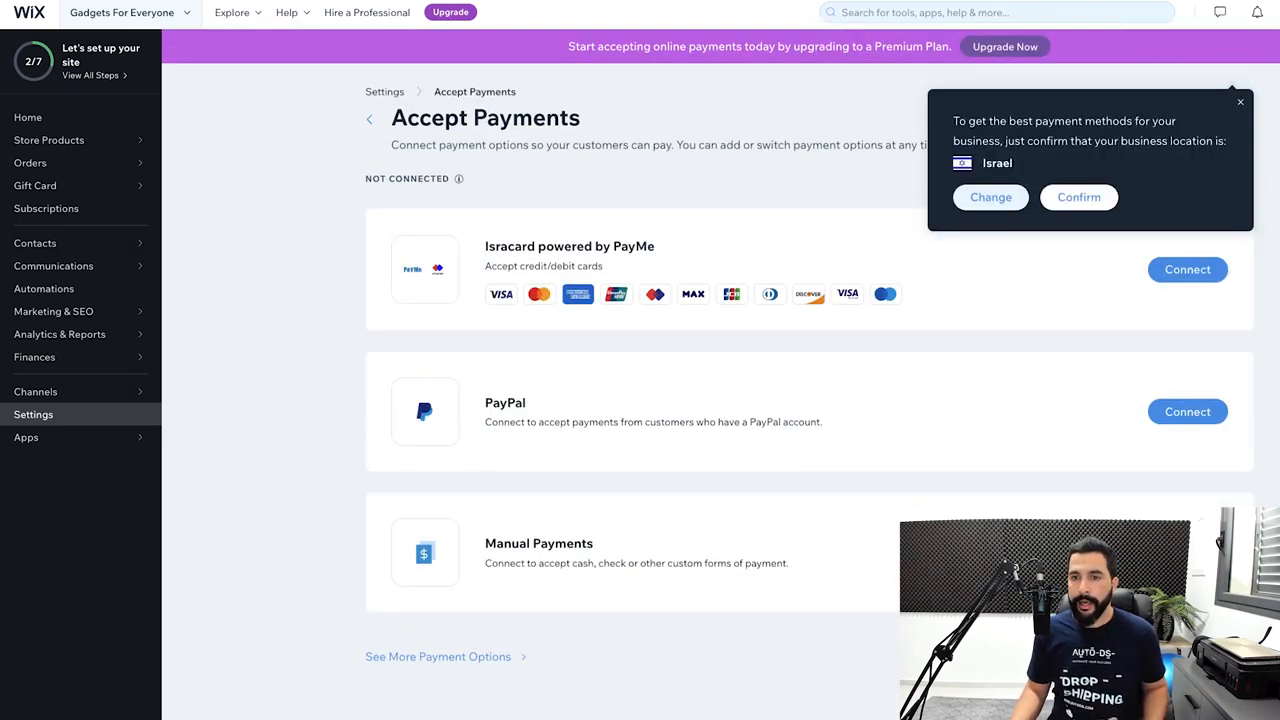
left_click(990, 197)
scroll(728, 400, "down", 3)
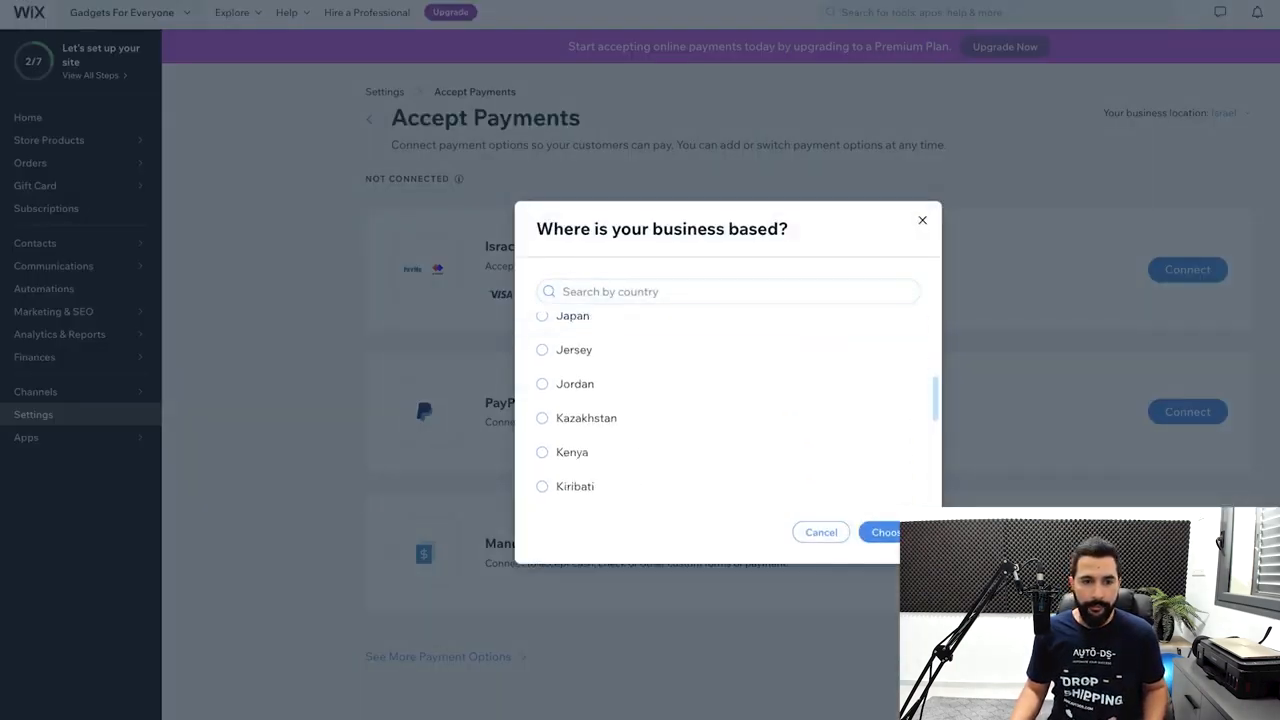
left_click(700, 292)
type("united states")
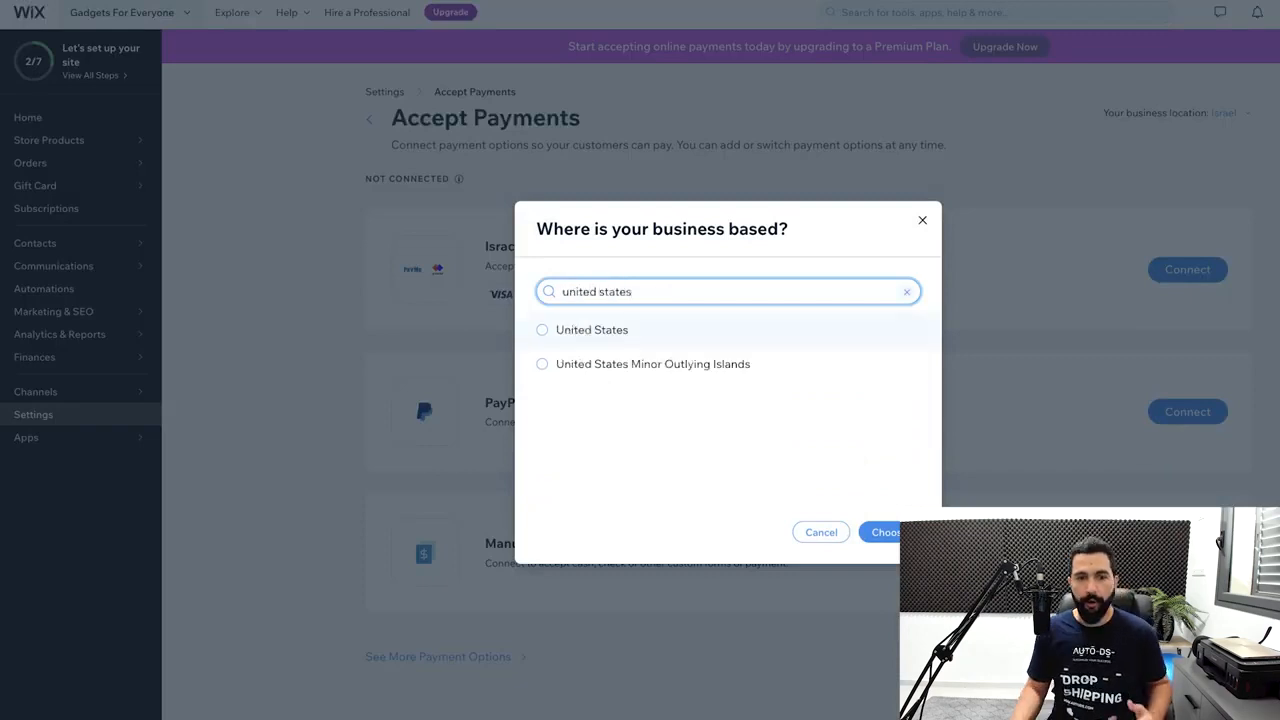
left_click(591, 330)
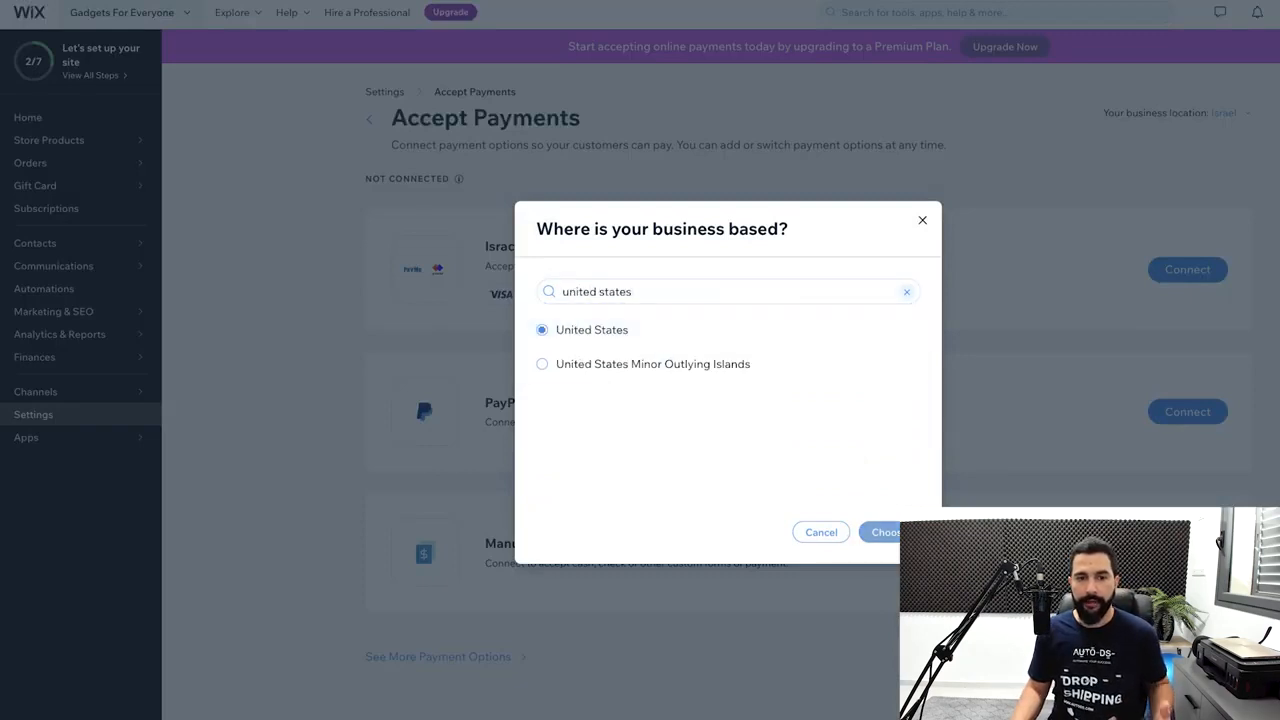
left_click(880, 532)
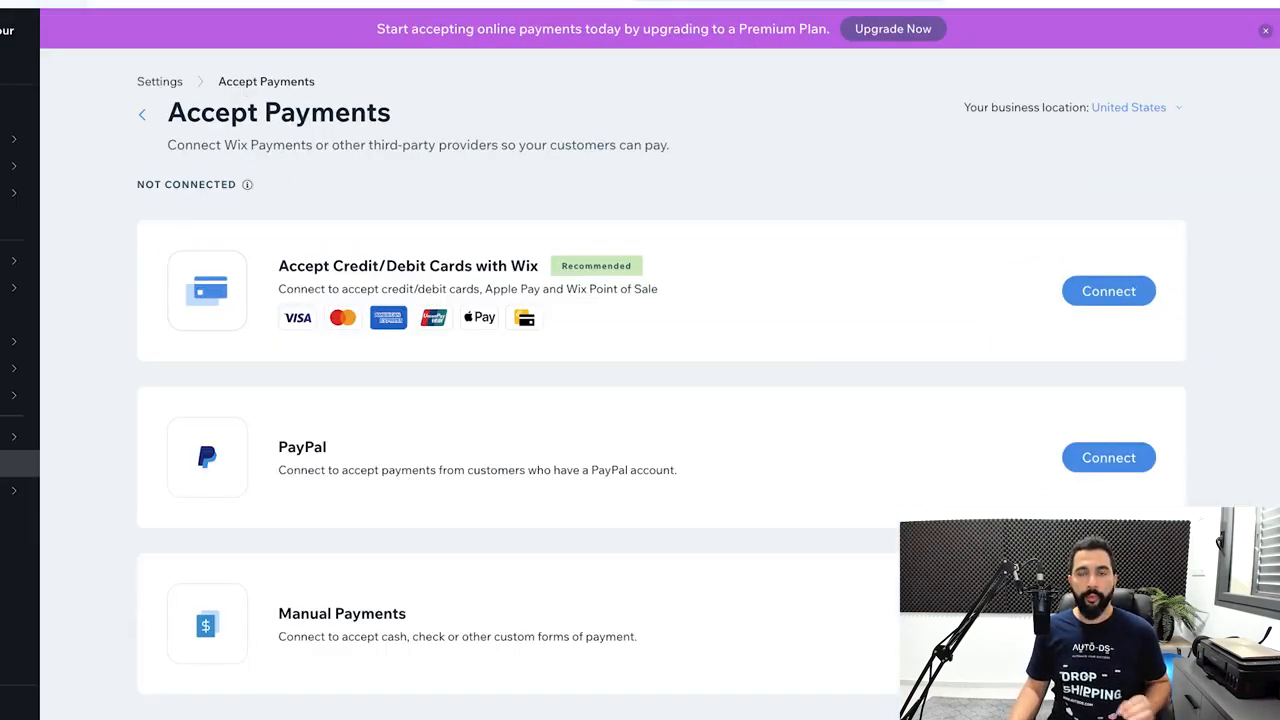
Start connecting credit/debit card payments with Wix and review the list of restricted products and services
scroll(660, 400, "down", 2)
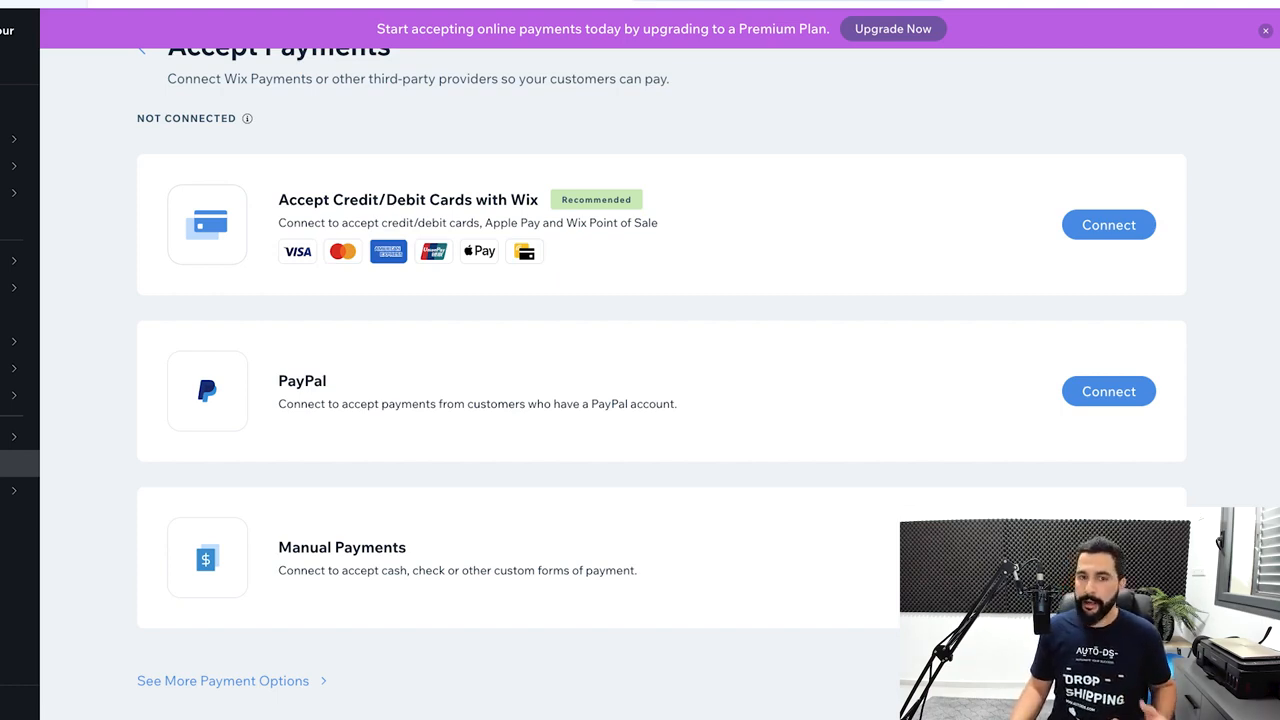
left_click(1108, 224)
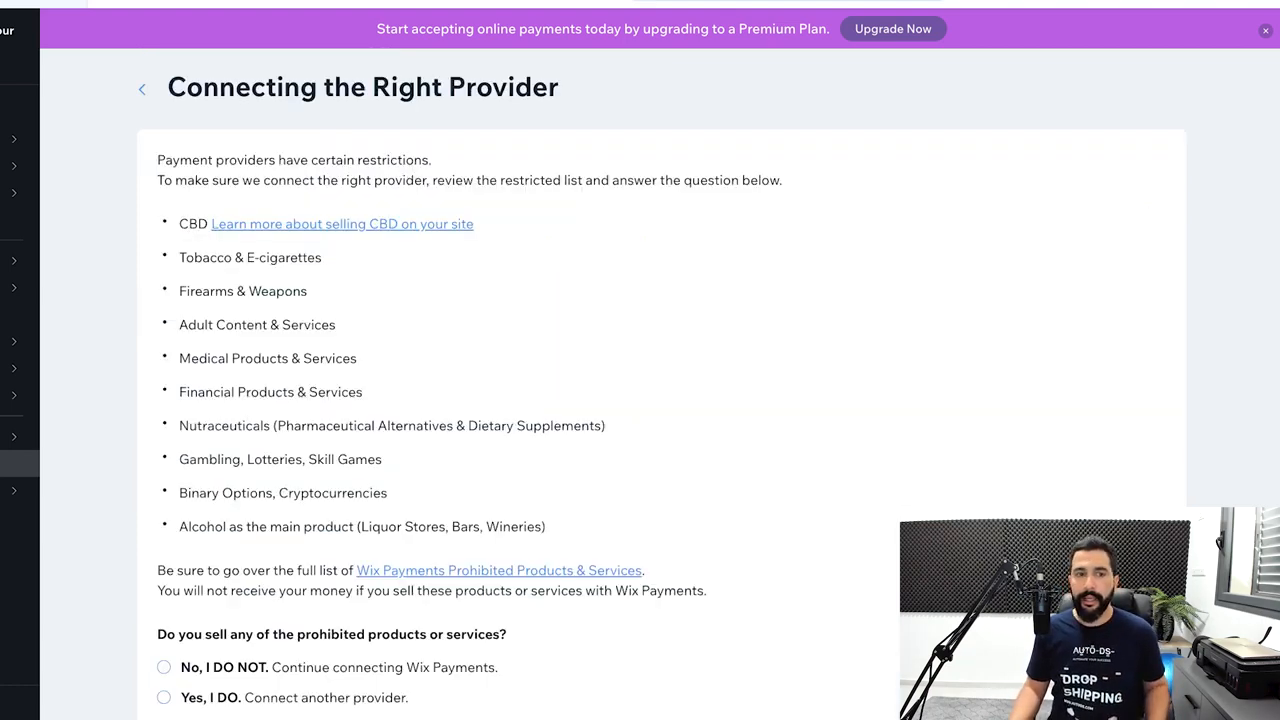
scroll(640, 400, "down", 1)
scroll(640, 400, "up", 1)
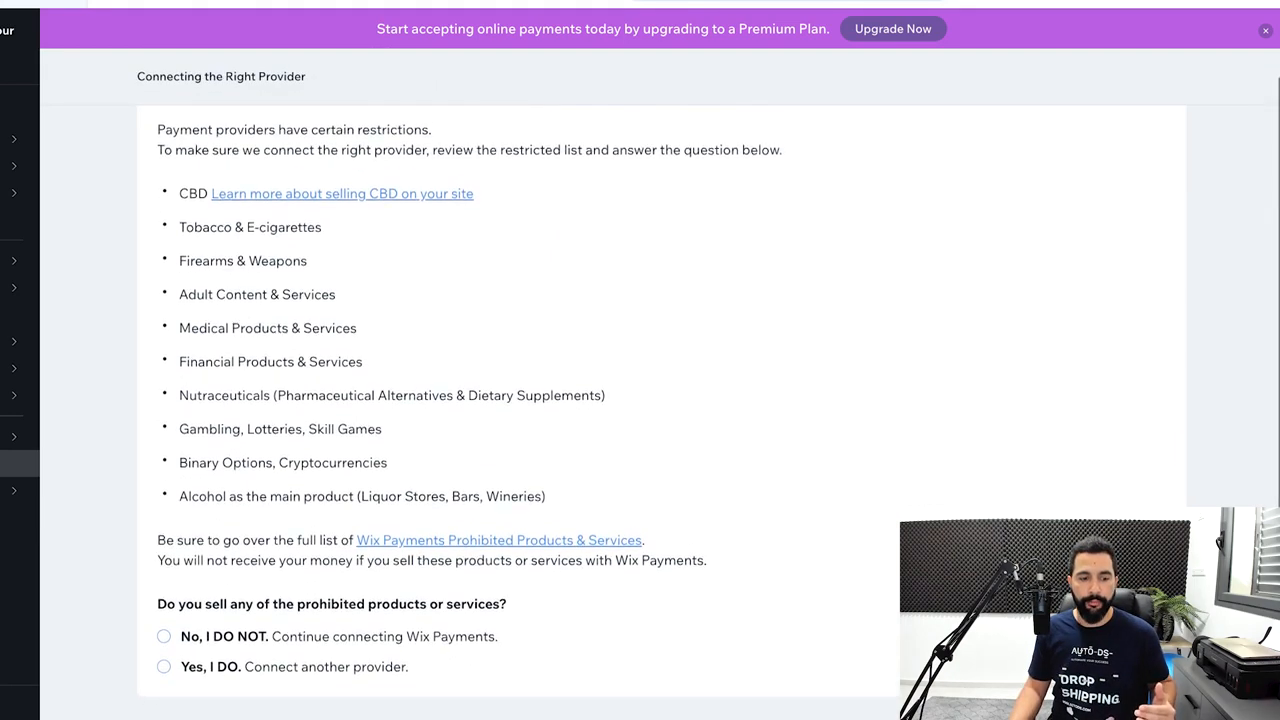
Switch to the AutoDS guide and read its Wix Legal Pages section down to the list of policy templates
scroll(640, 400, "down", 1)
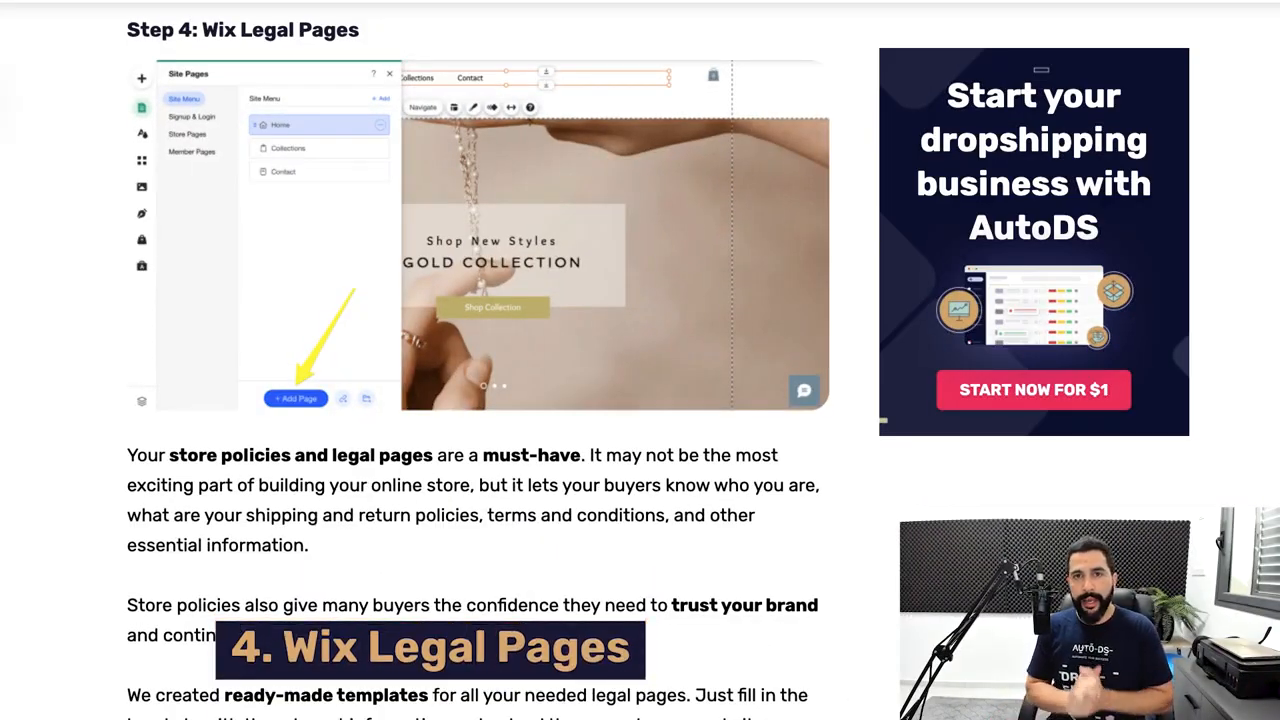
scroll(478, 360, "down", 5)
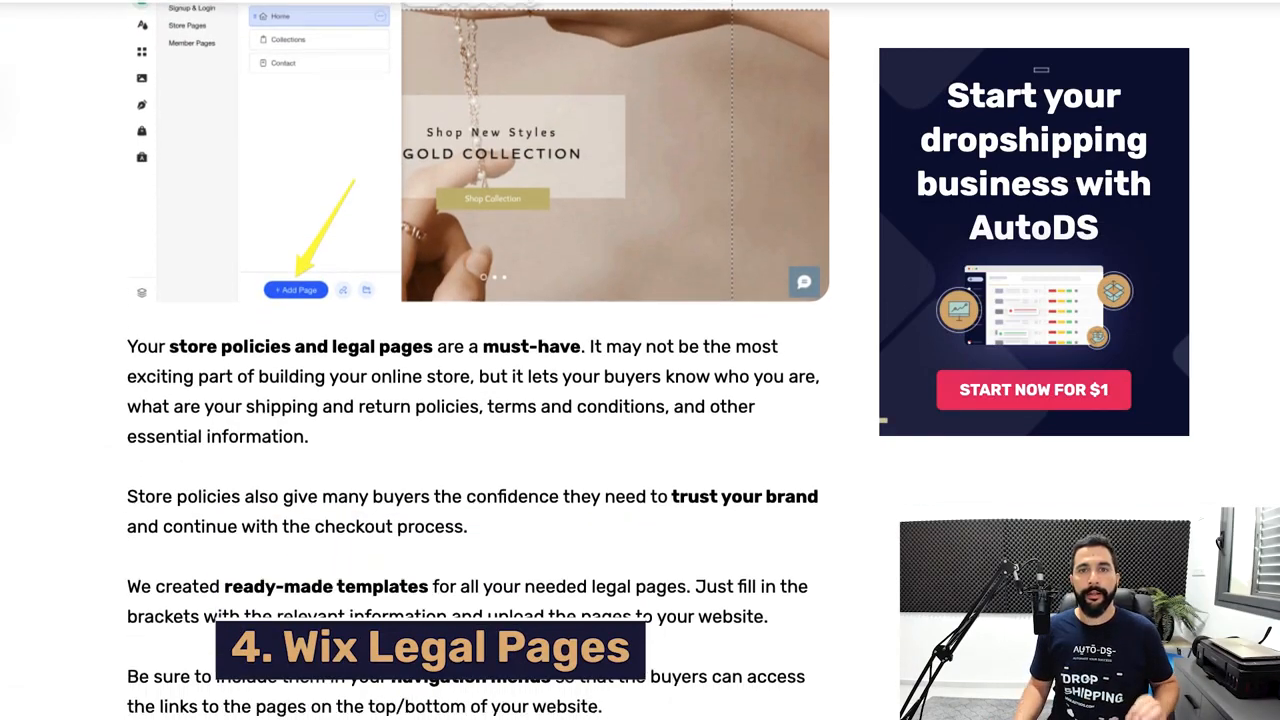
scroll(478, 360, "up", 1)
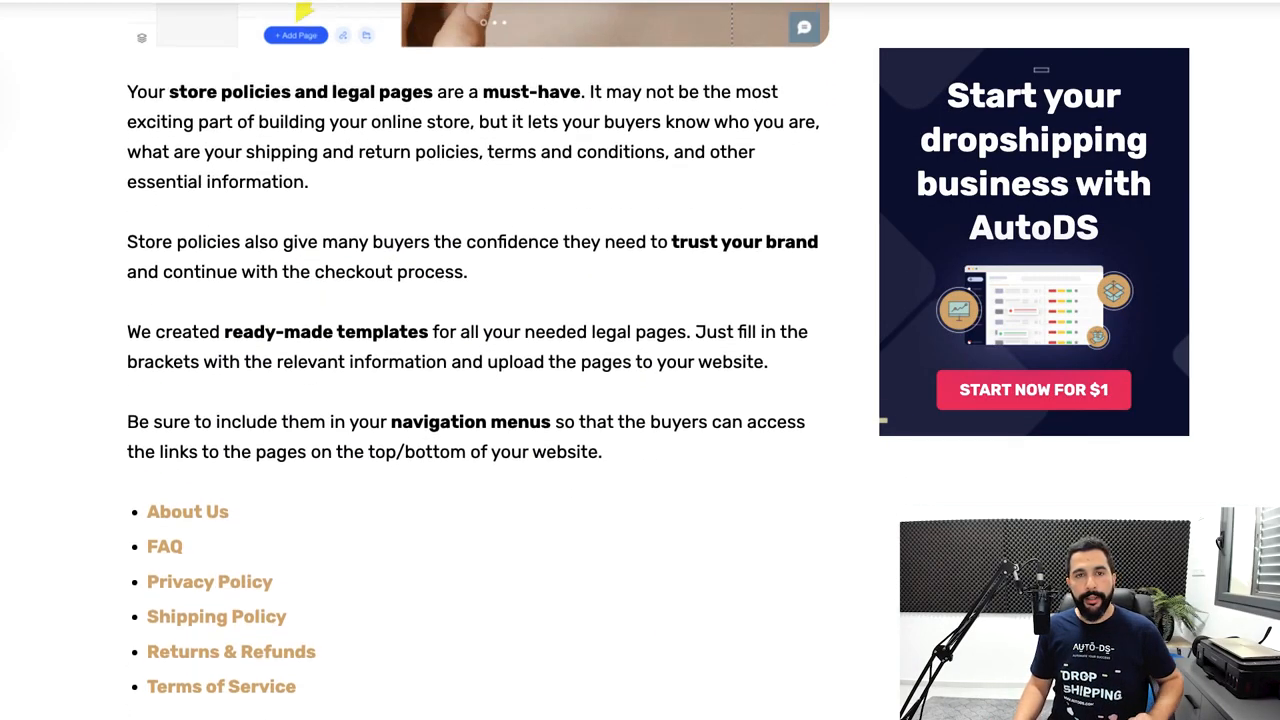
scroll(478, 360, "down", 1)
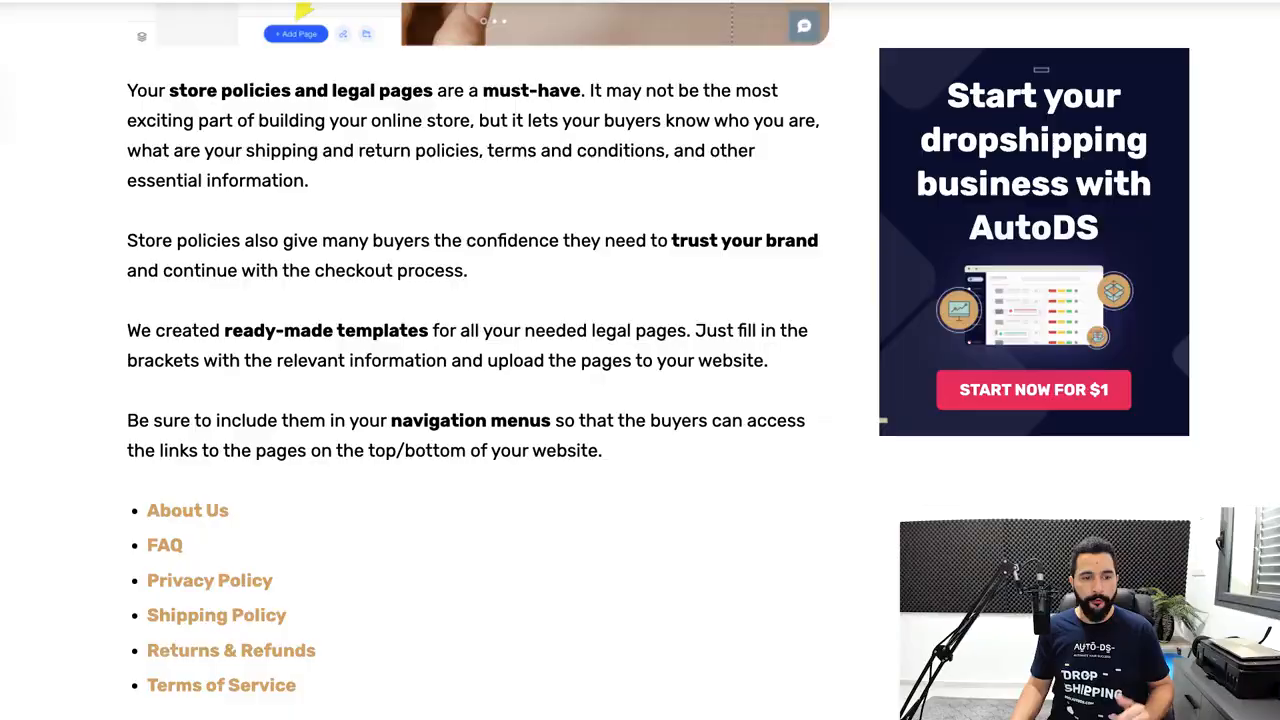
scroll(478, 360, "down", 1)
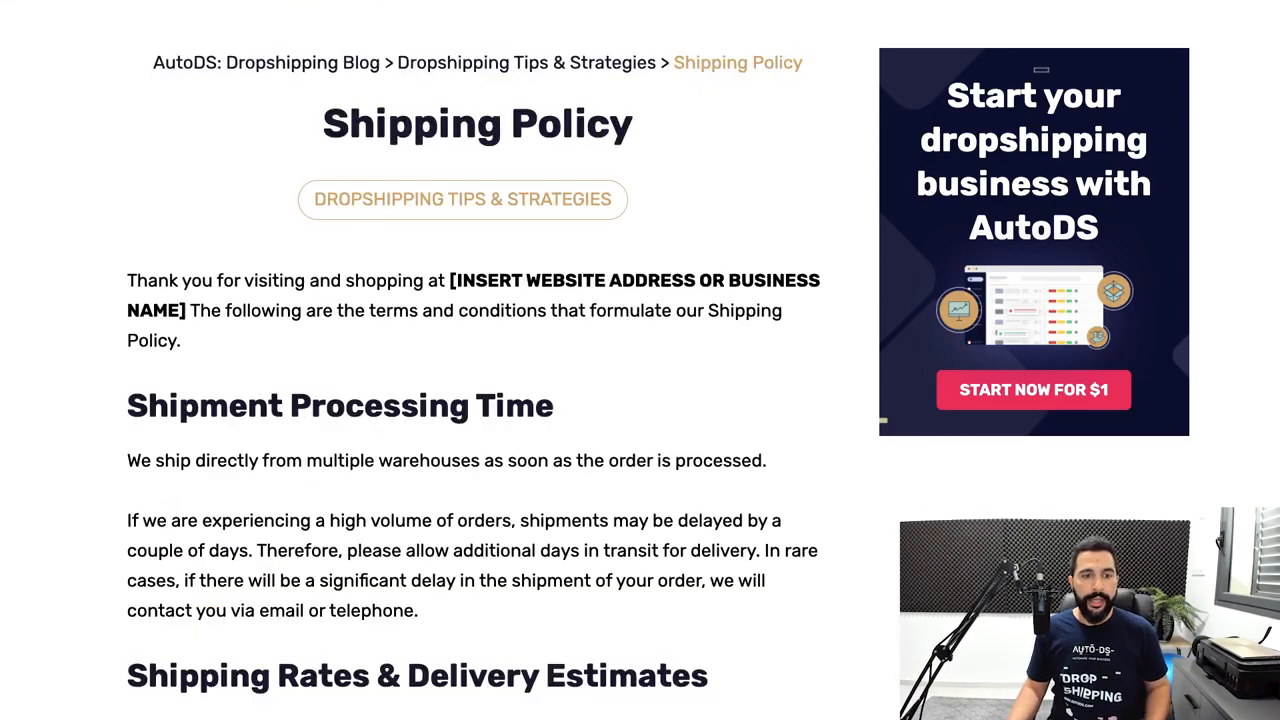
Examine the AutoDS Shipping Policy template and its placeholders for the business name and delivery times, and return to the guide's legal page list
scroll(473, 383, "down", 1)
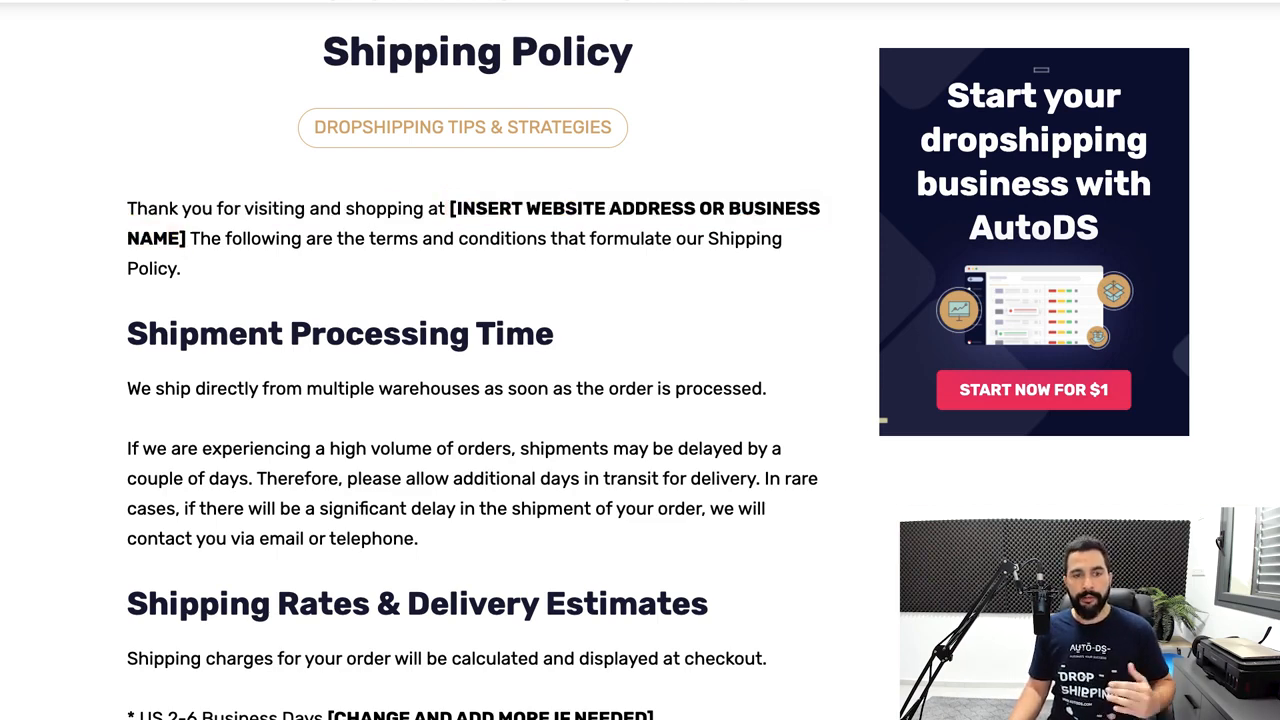
scroll(475, 400, "down", 6)
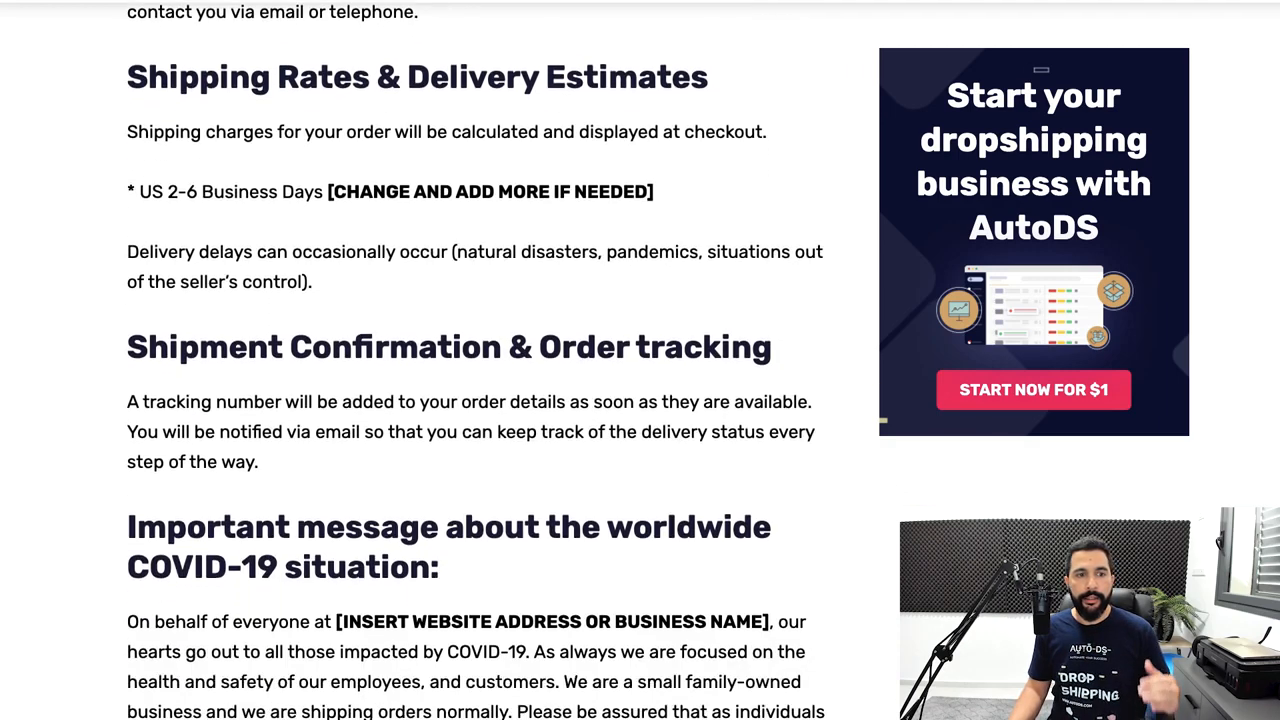
scroll(475, 370, "up", 1)
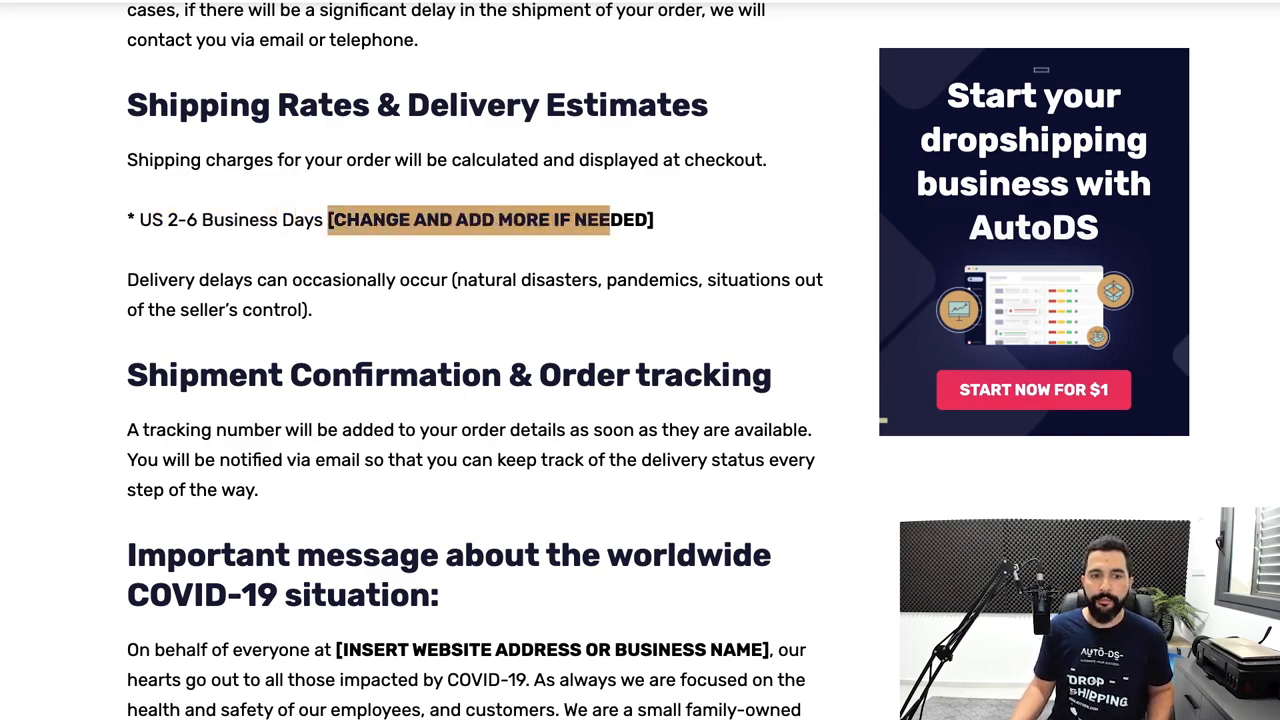
scroll(475, 400, "down", 2)
scroll(475, 400, "down", 2)
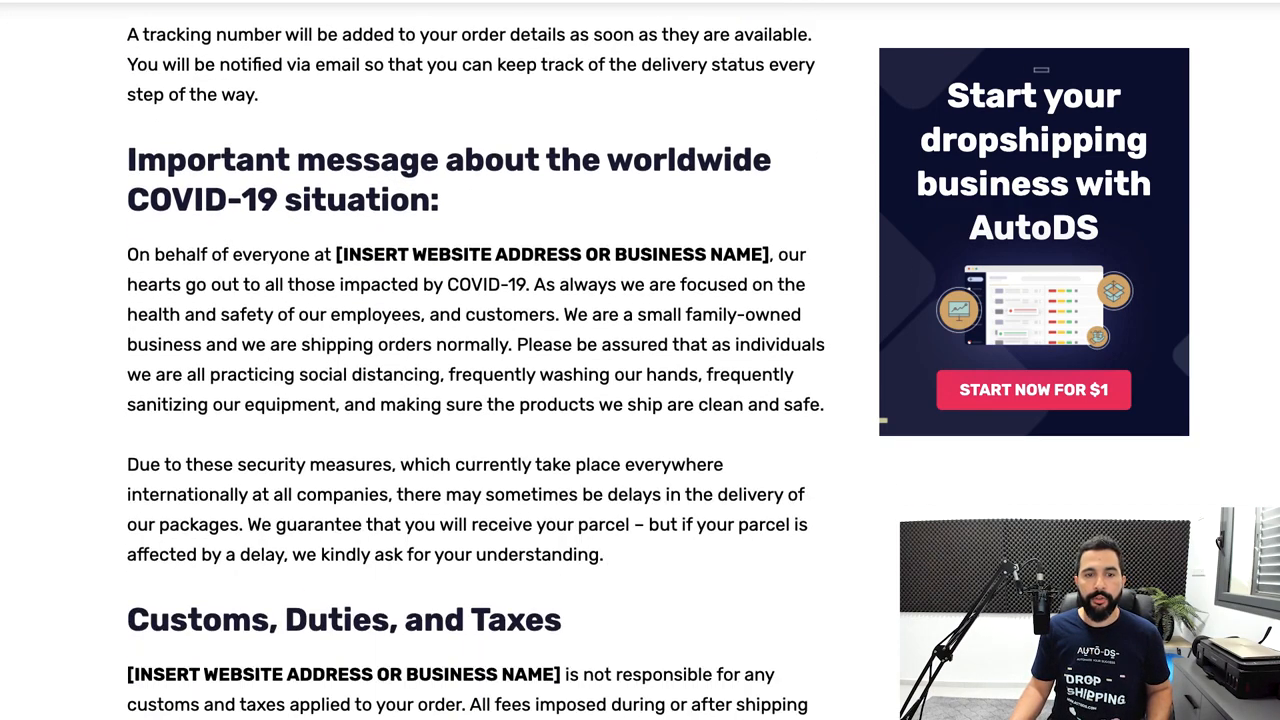
scroll(475, 400, "down", 2)
scroll(475, 400, "up", 2)
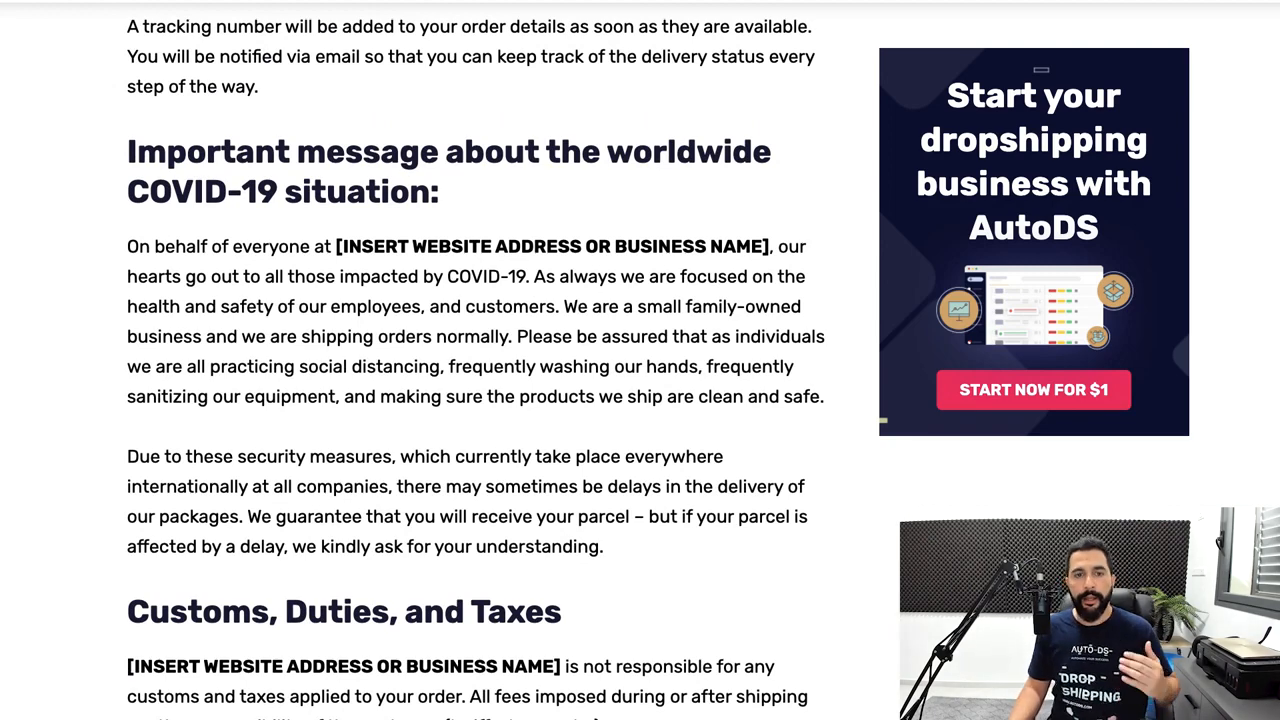
scroll(475, 400, "down", 3)
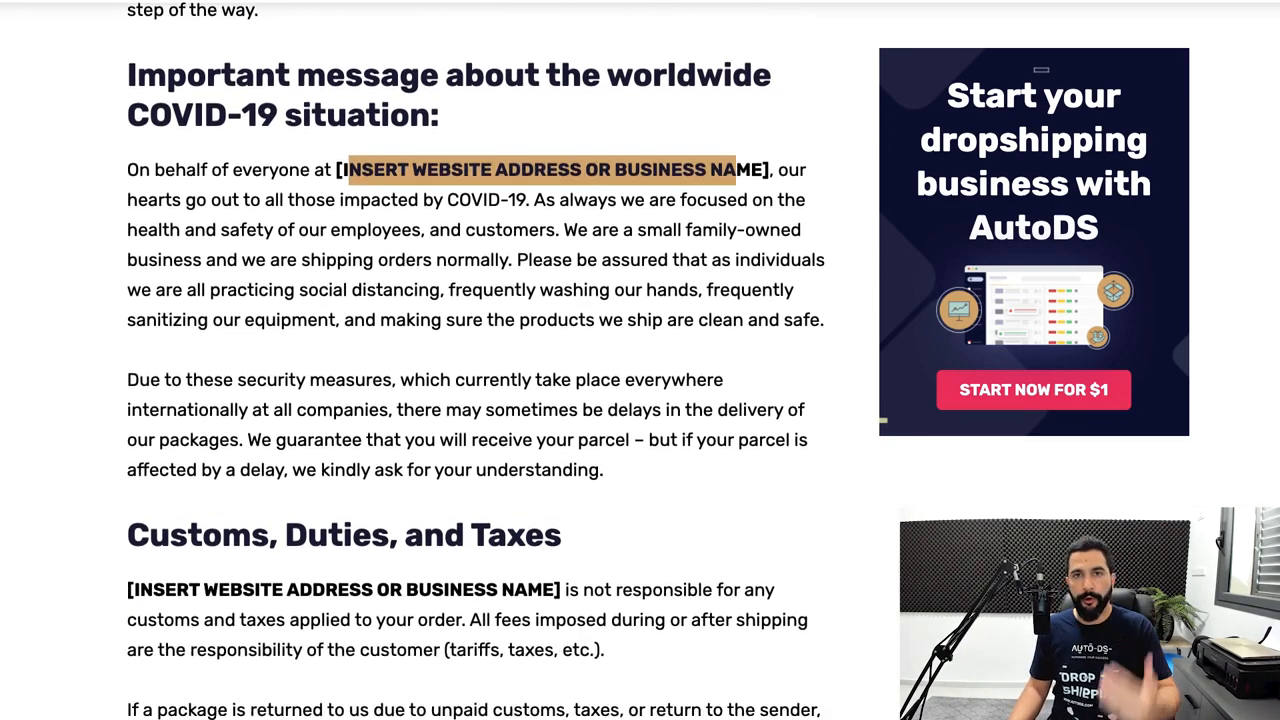
scroll(475, 400, "down", 3)
scroll(475, 400, "up", 3)
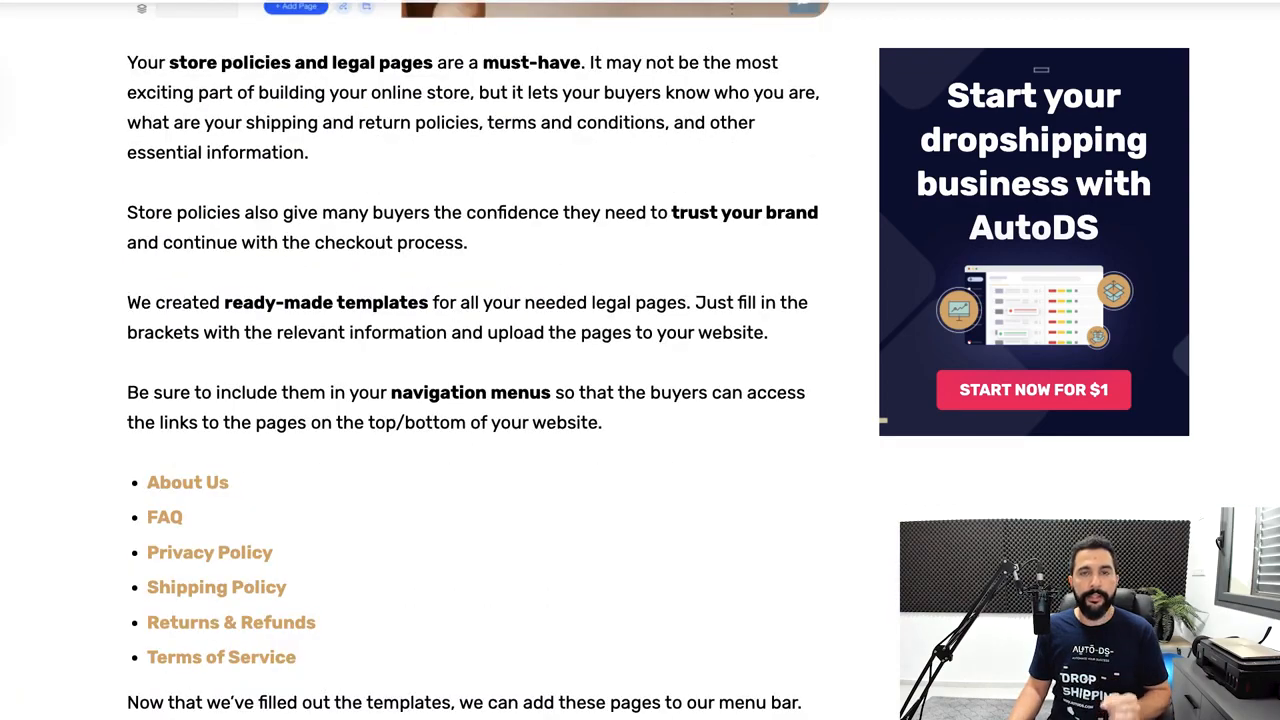
scroll(475, 400, "down", 2)
scroll(475, 400, "up", 1)
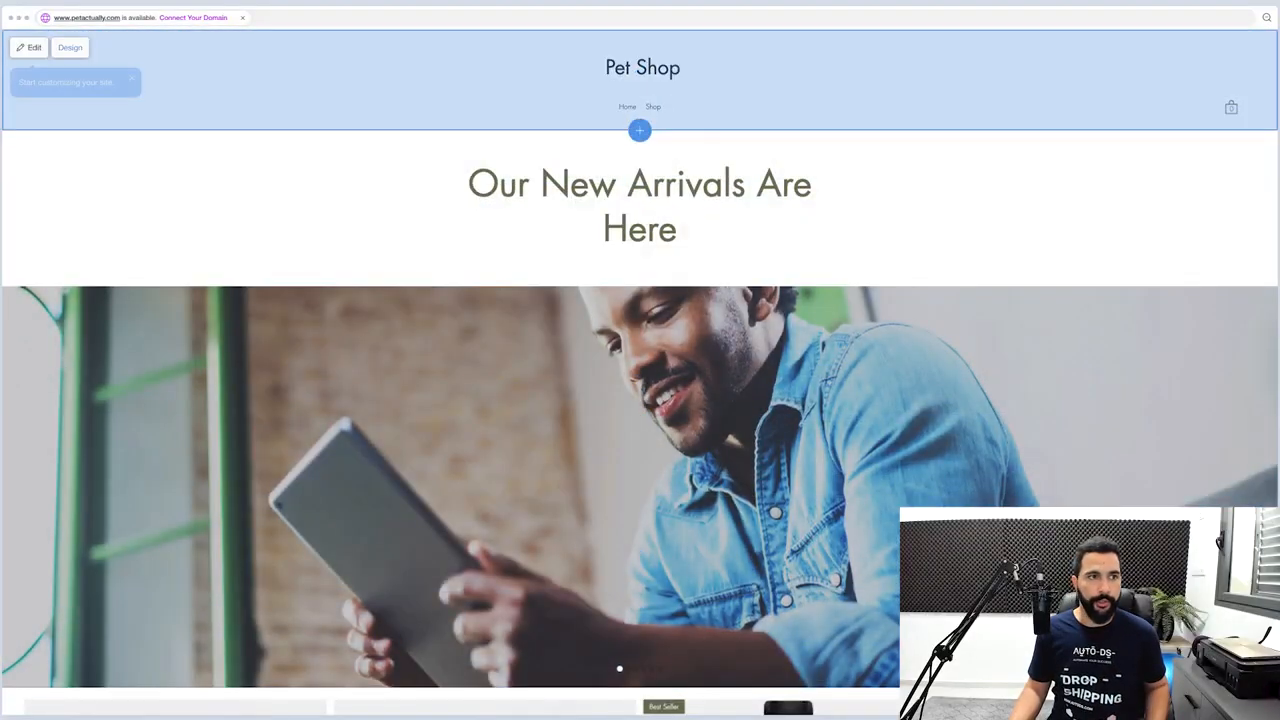
Switch to the Wix editor and add an About Us page using the centred "About" layout with the speech-bubble icon
mouse_move(143, 46)
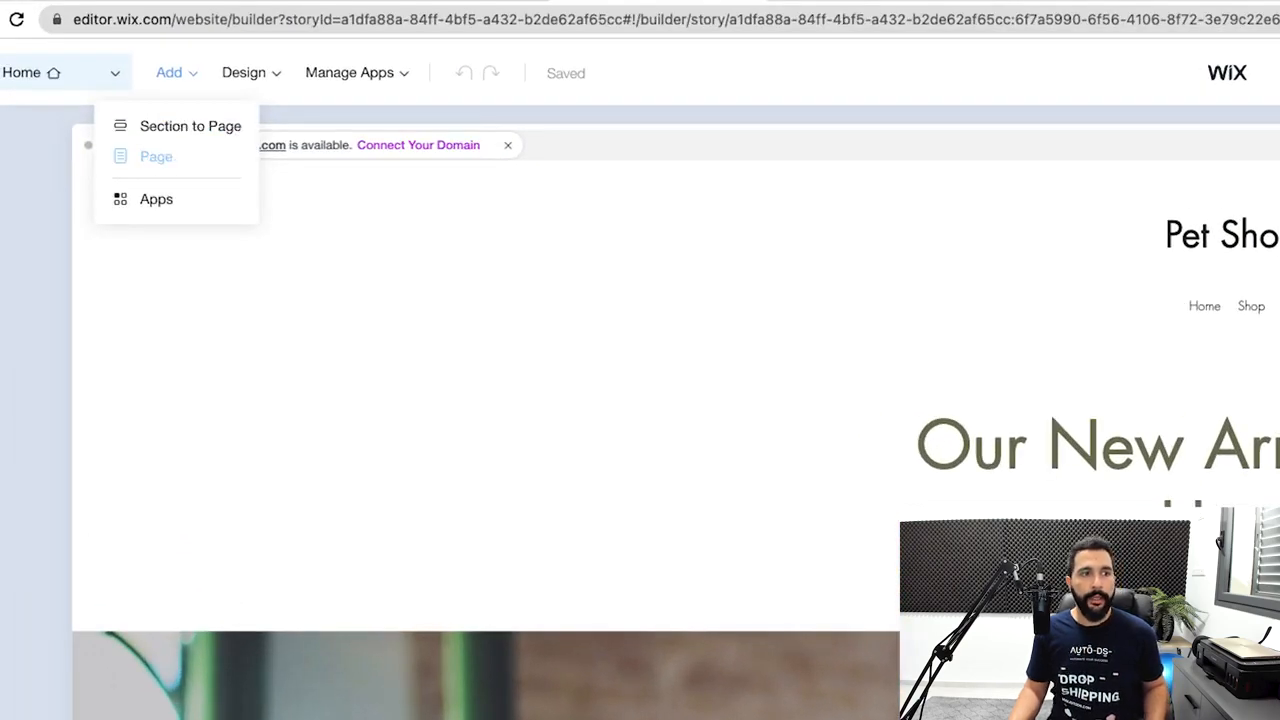
left_click(156, 156)
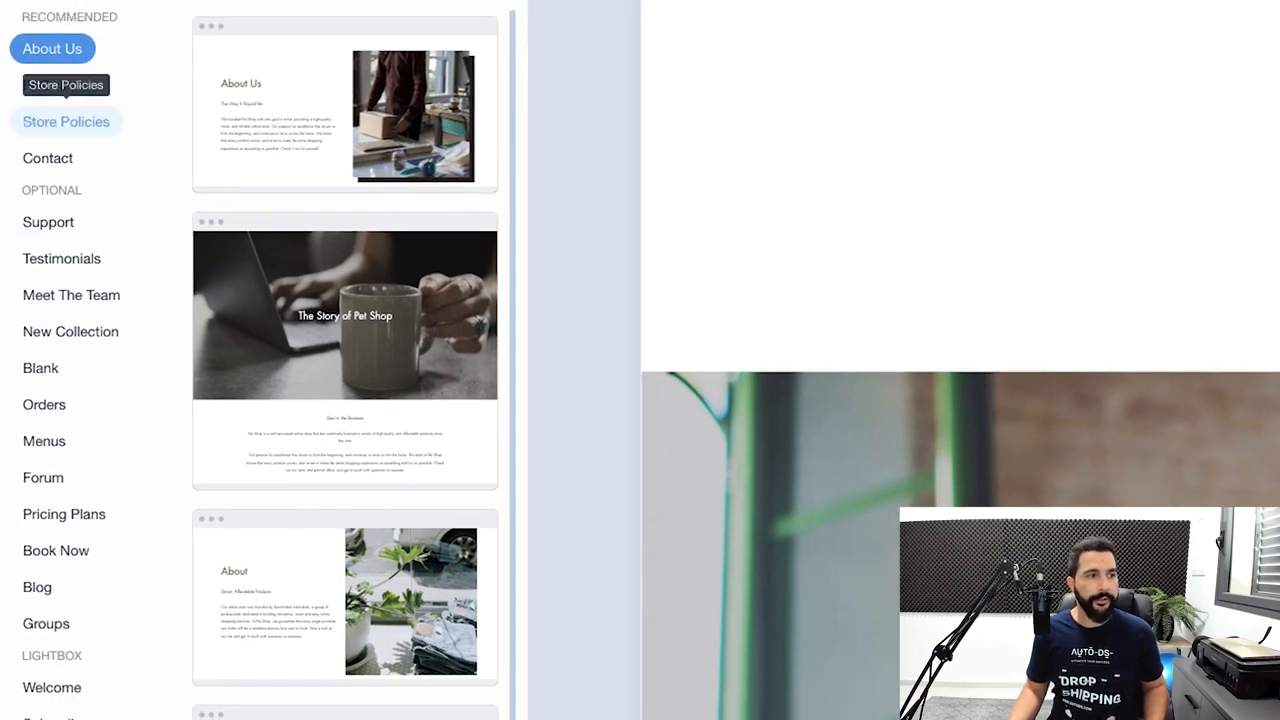
scroll(345, 500, "down", 3)
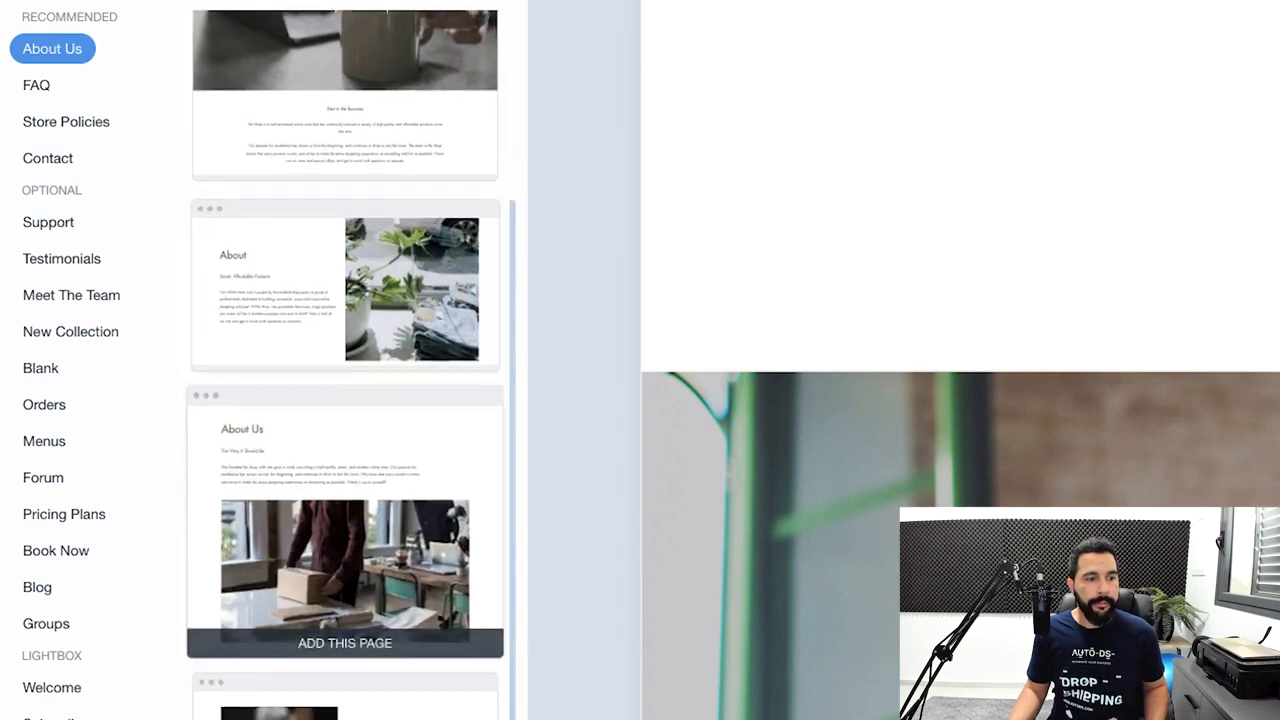
scroll(345, 450, "down", 10)
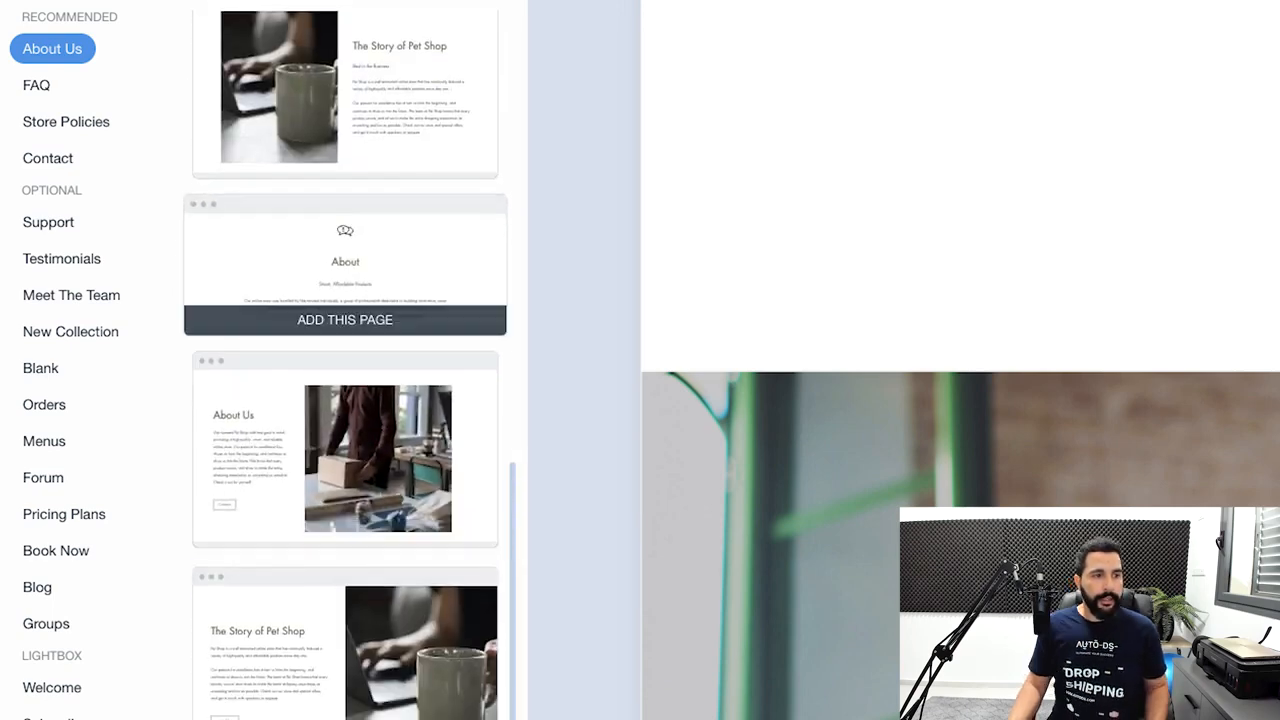
left_click(345, 319)
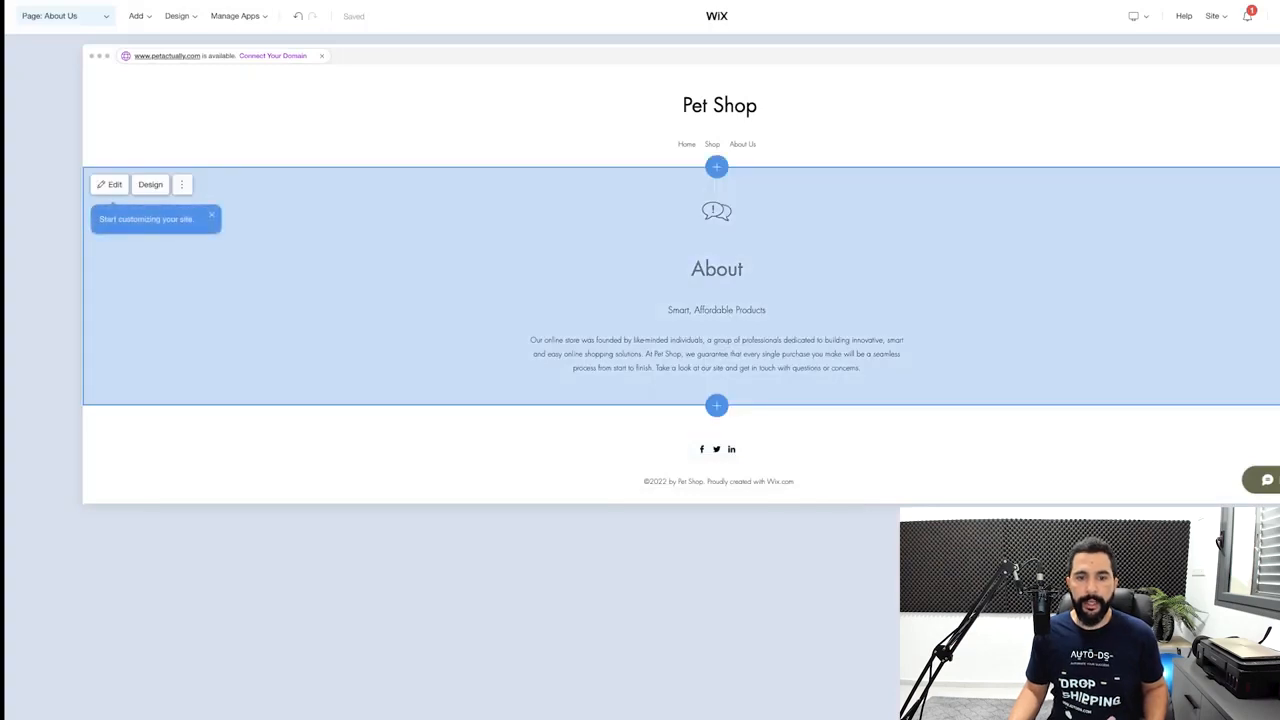
Open the About section for editing, enlarge the browser view, and select its entire description text
left_click(690, 309)
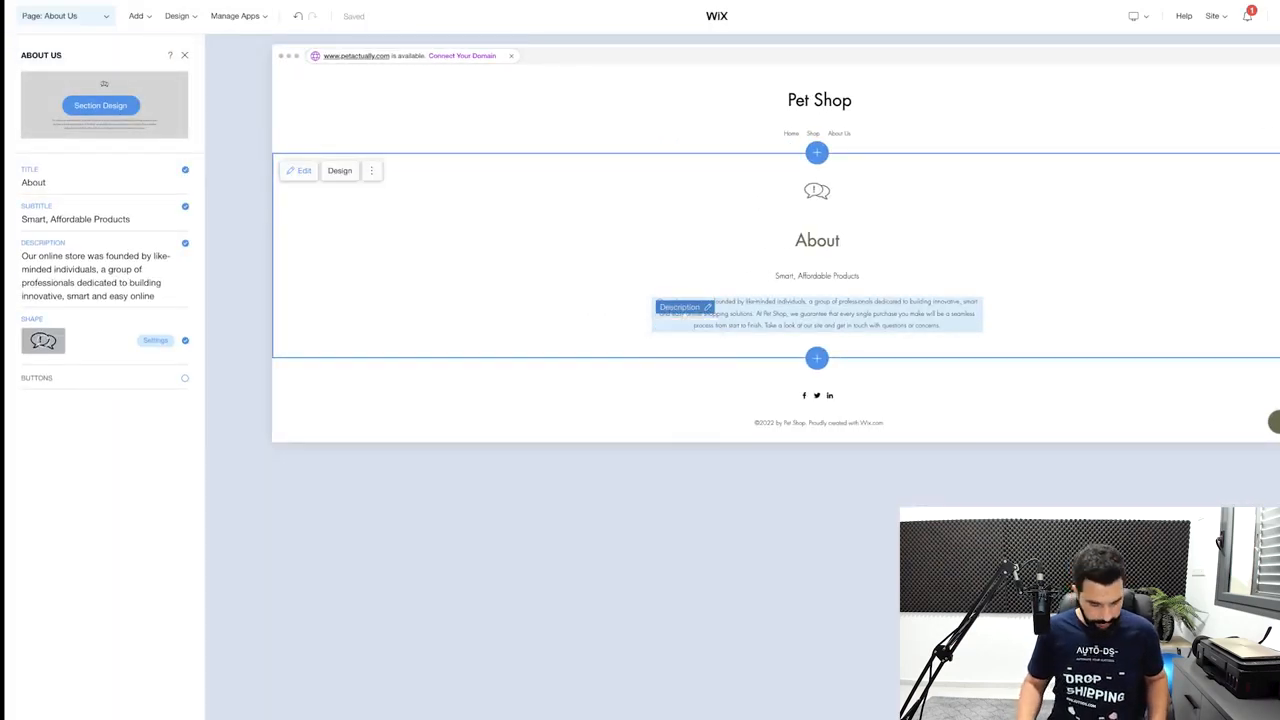
key("ctrl+plus")
key("ctrl+plus")
key("ctrl+plus")
key("ctrl+plus")
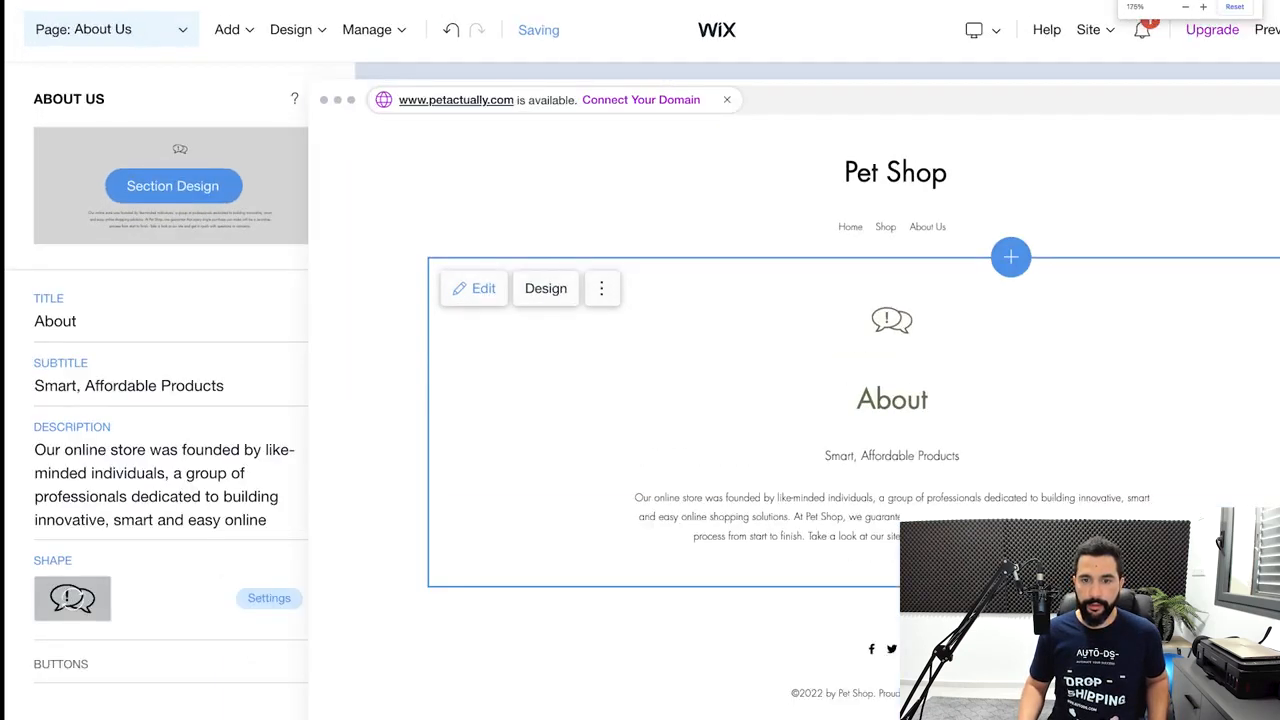
left_click(686, 505)
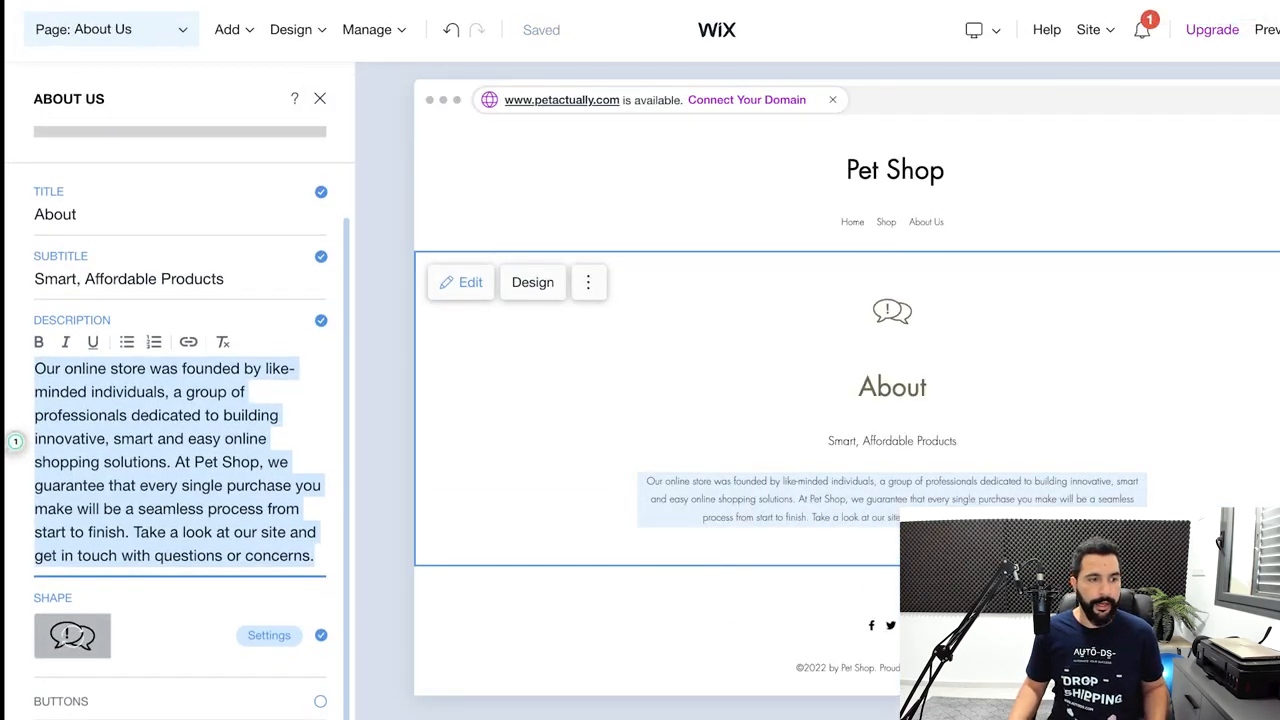
left_click(36, 374)
left_click_drag(35, 370, 314, 556)
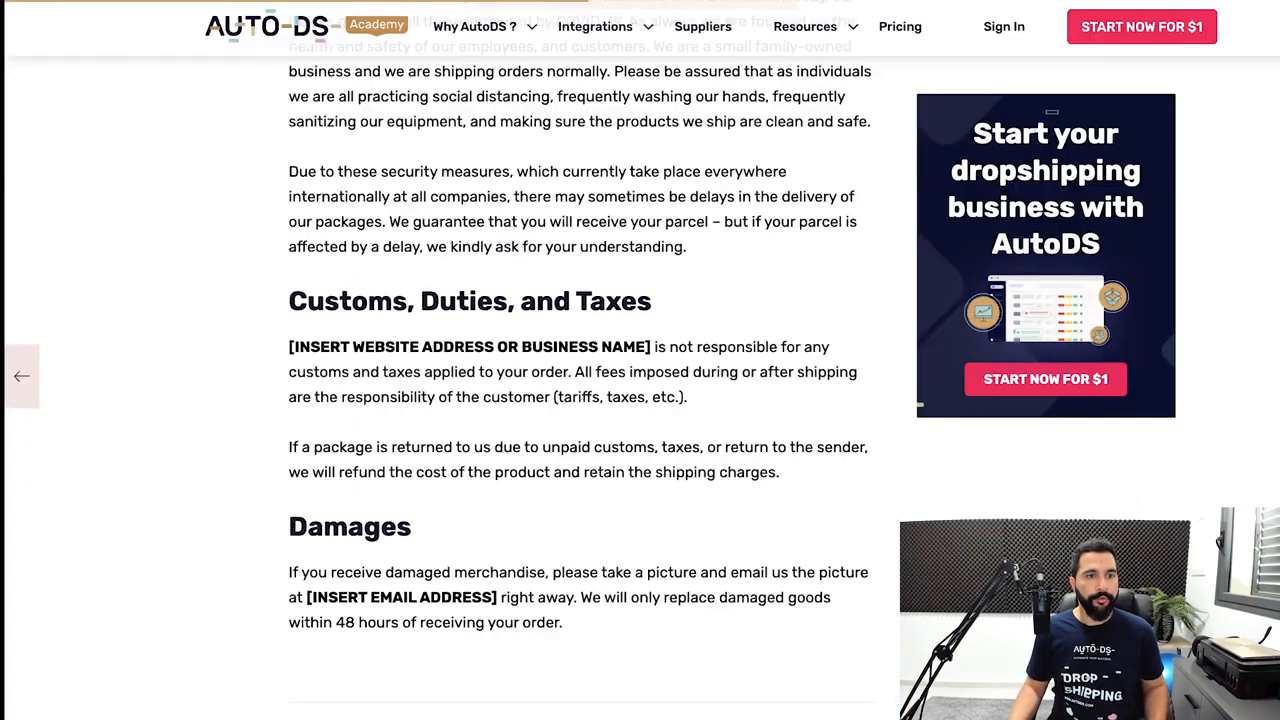
Switch to the AutoDS Shipping Policy template and select its body text
scroll(580, 400, "up", 10)
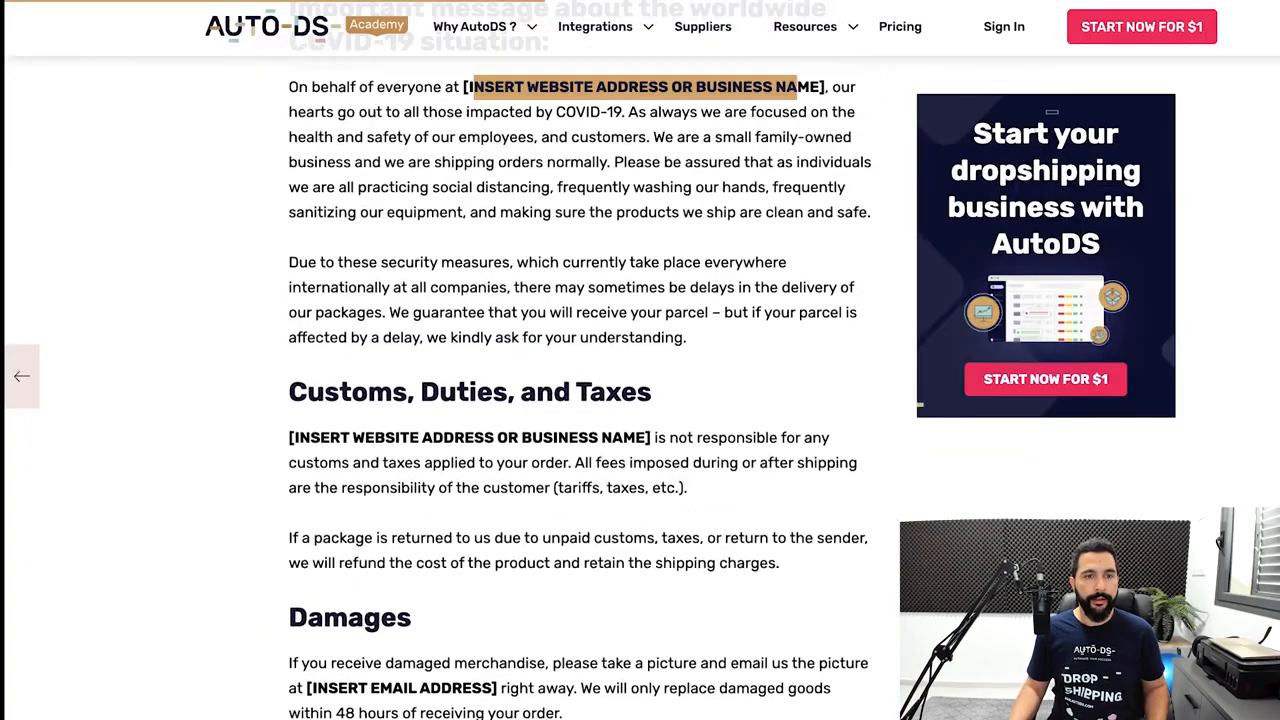
left_click_drag(289, 273, 824, 428)
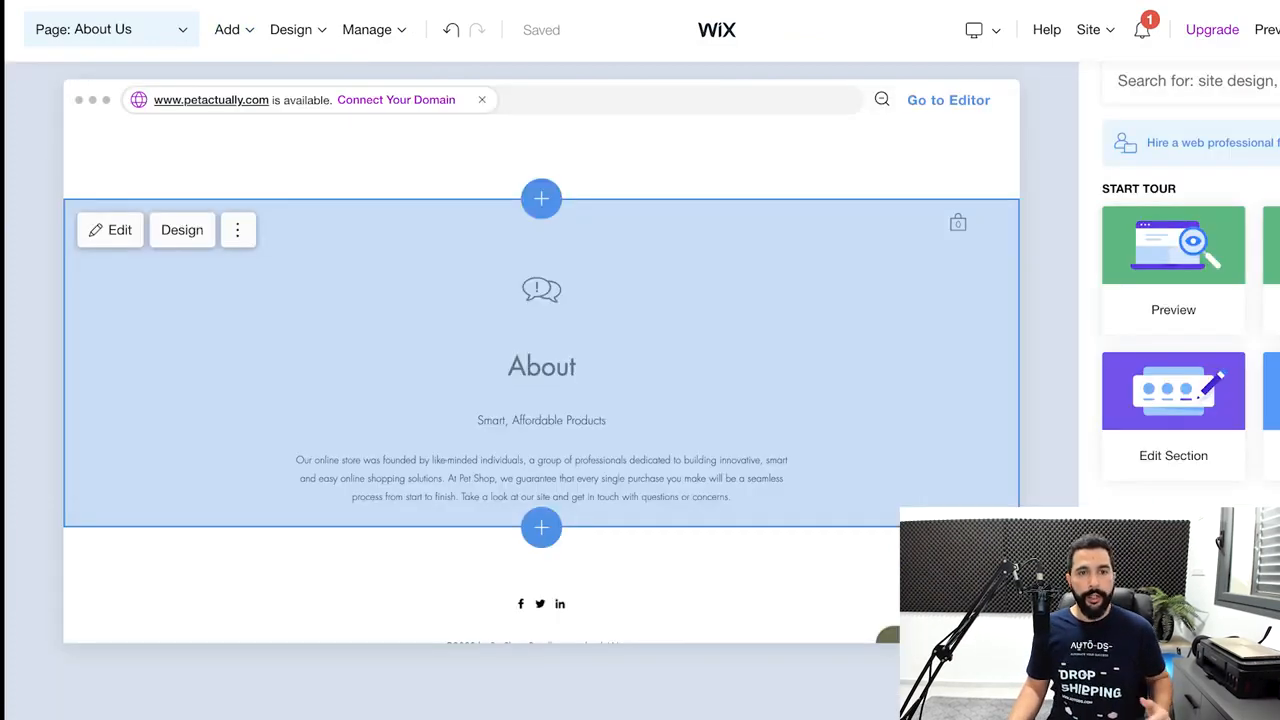
Return to the Wix editor and delete the second of the two About Us pages in the page list
left_click(541, 363)
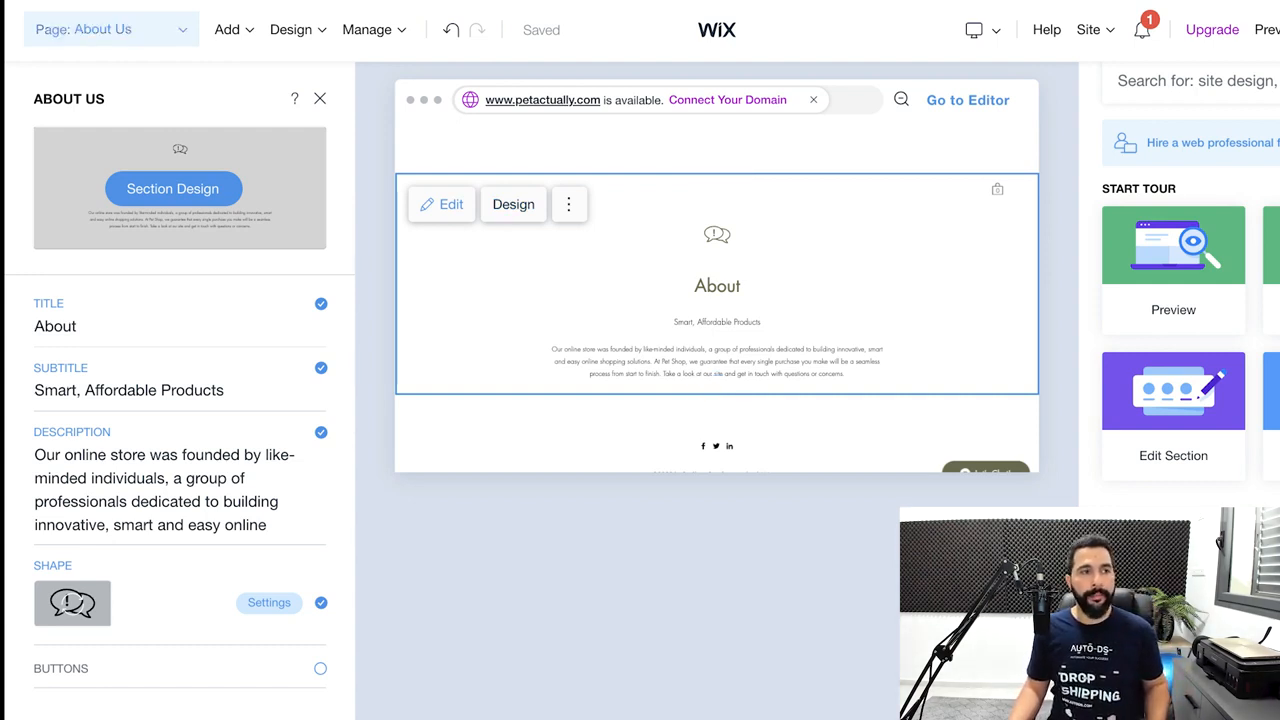
left_click(110, 29)
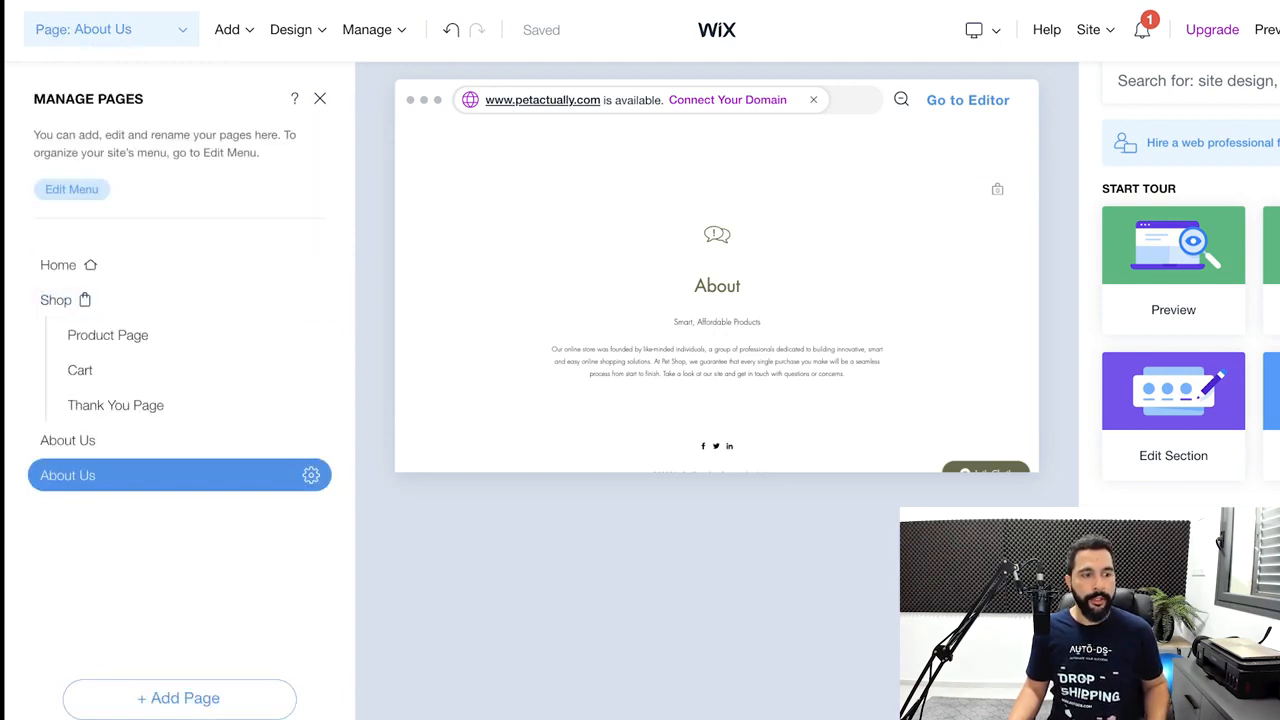
left_click(58, 264)
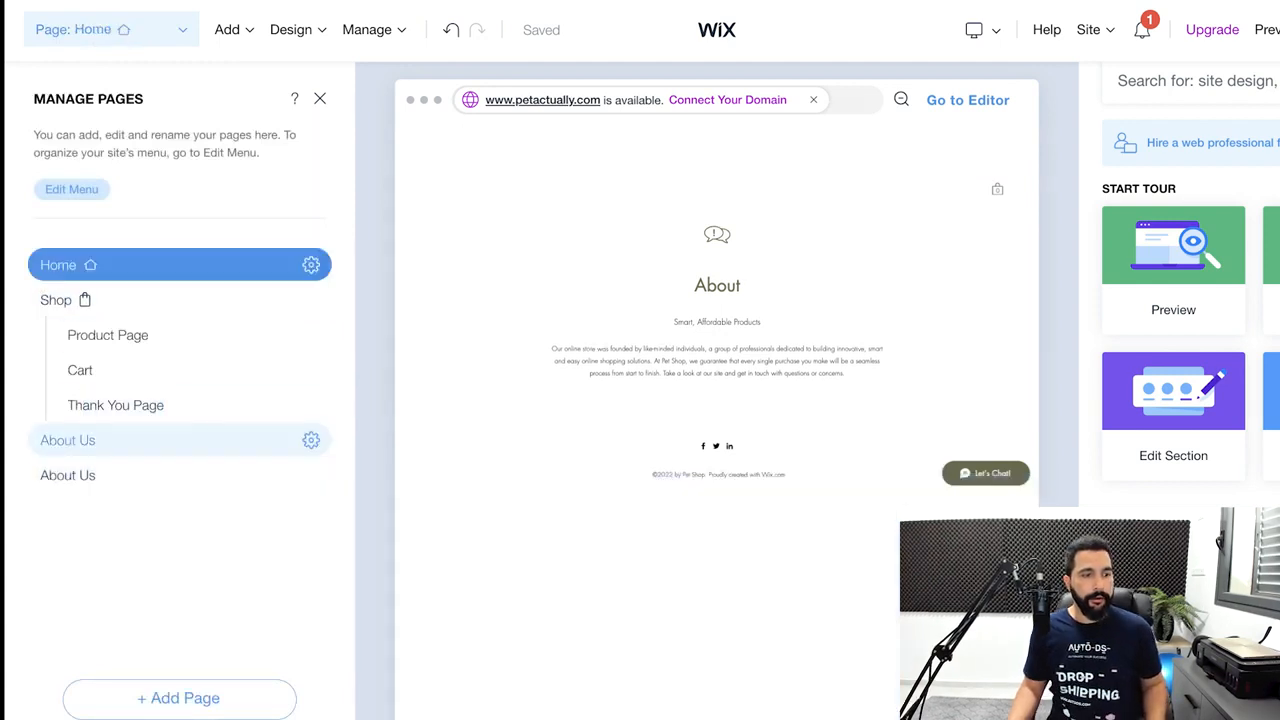
left_click(67, 440)
left_click(67, 475)
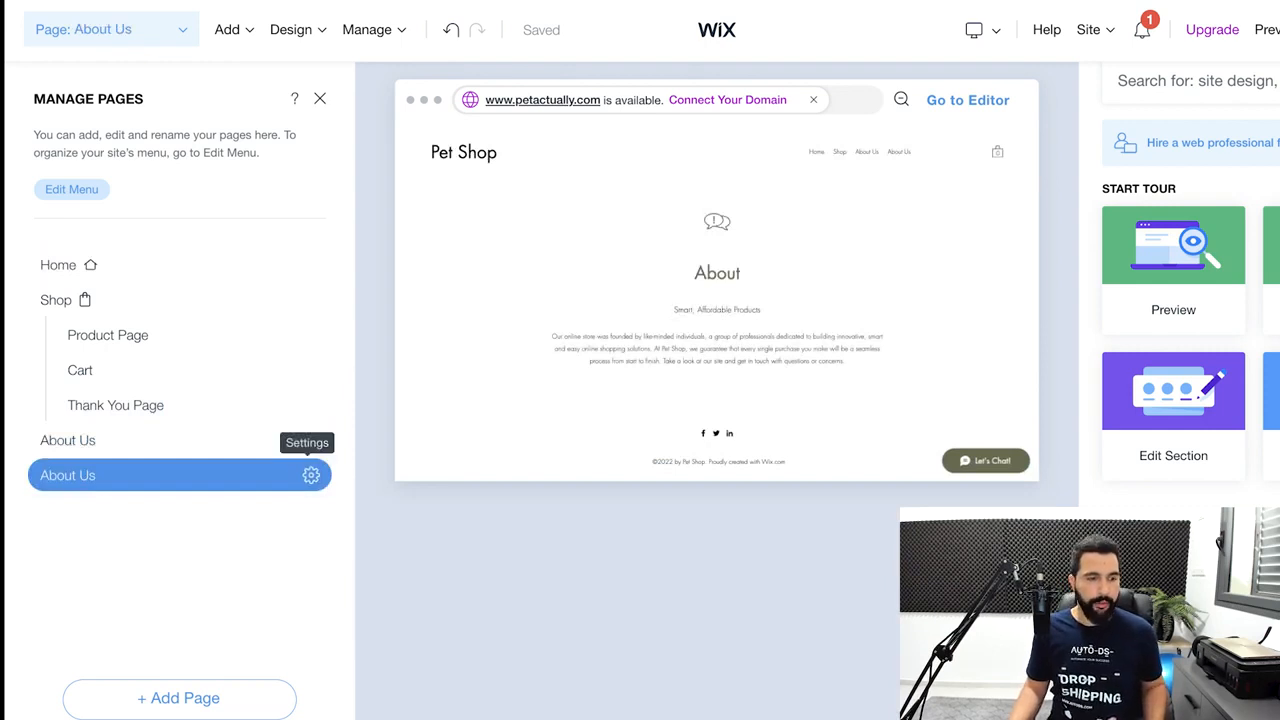
left_click(311, 475)
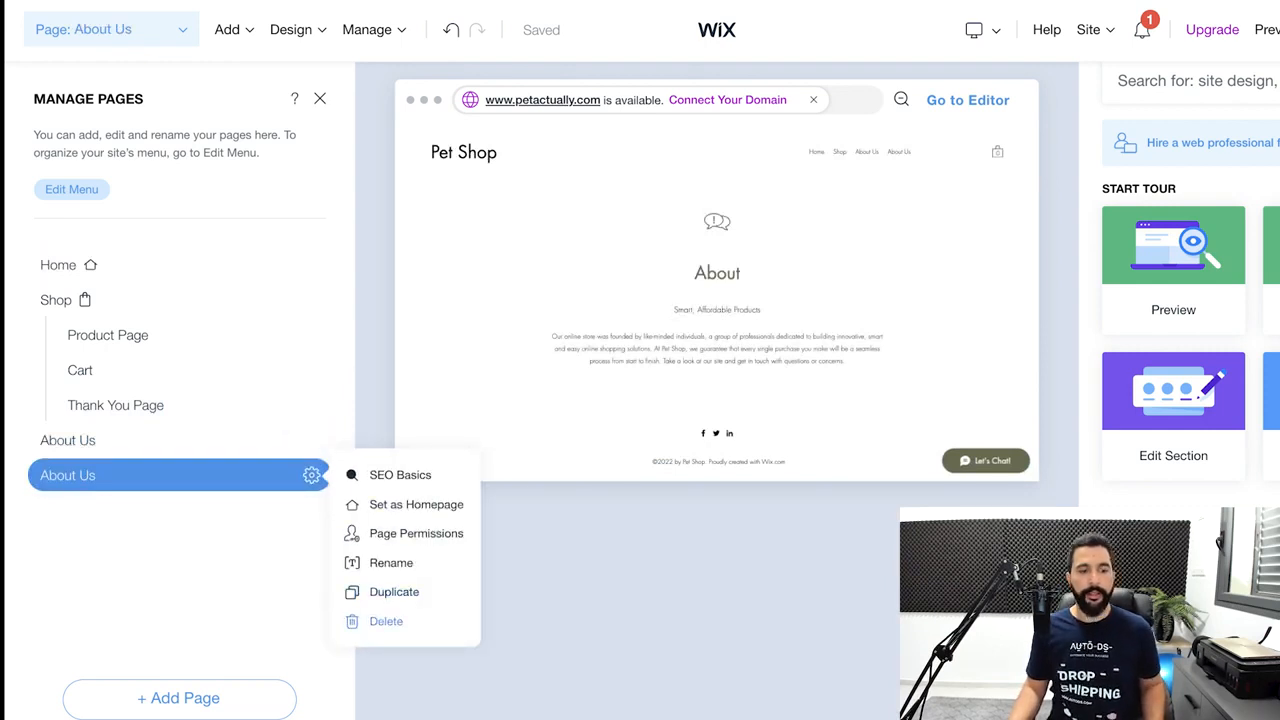
left_click(386, 621)
Duplicate the remaining About Us page
left_click(67, 440)
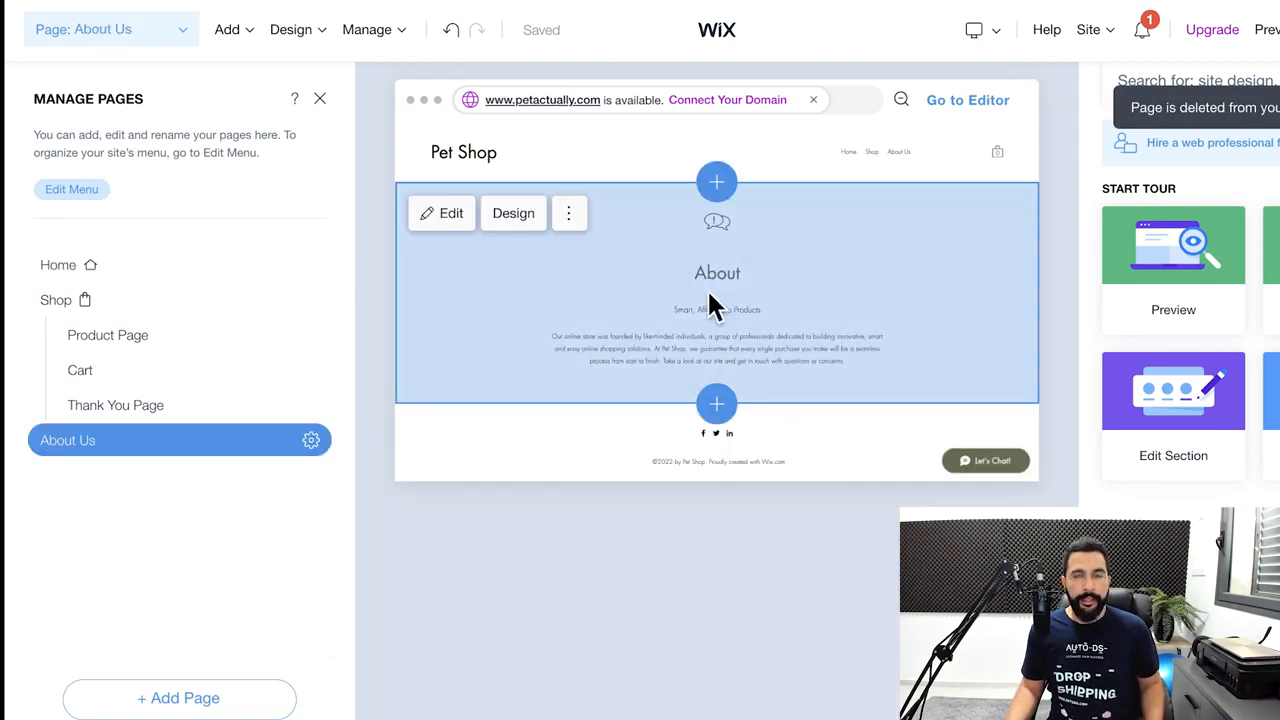
left_click(311, 440)
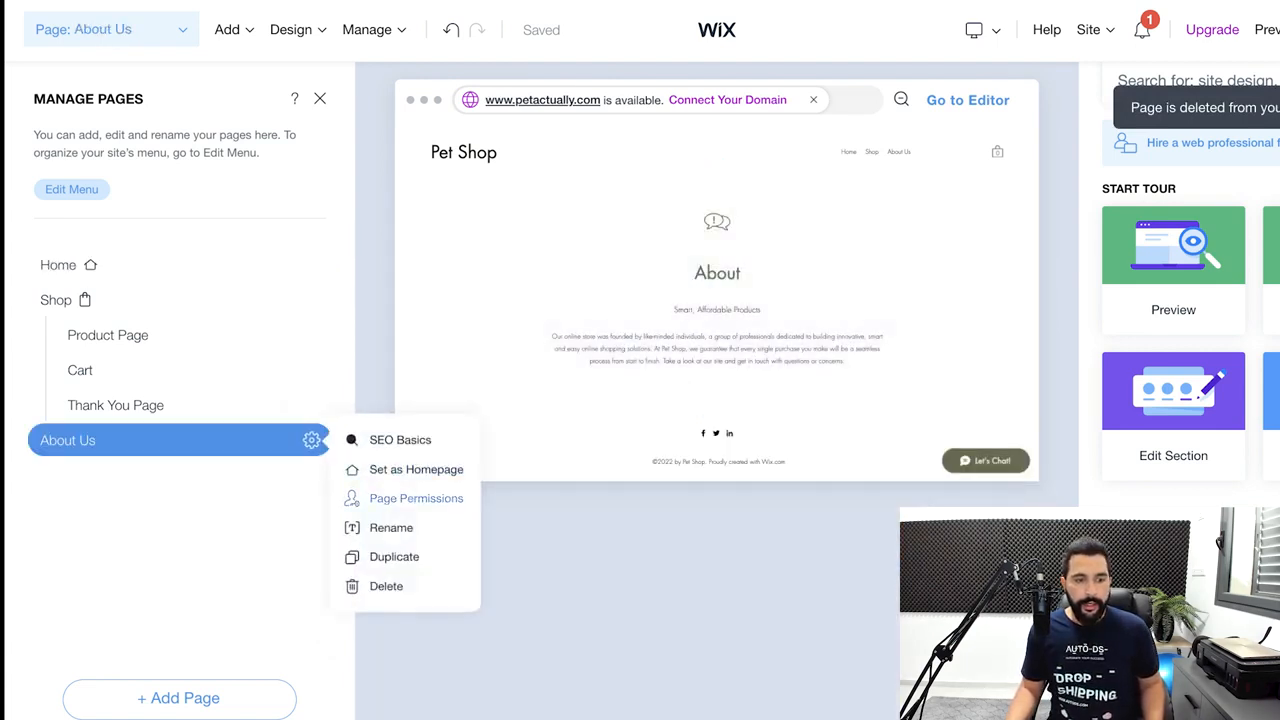
left_click(394, 556)
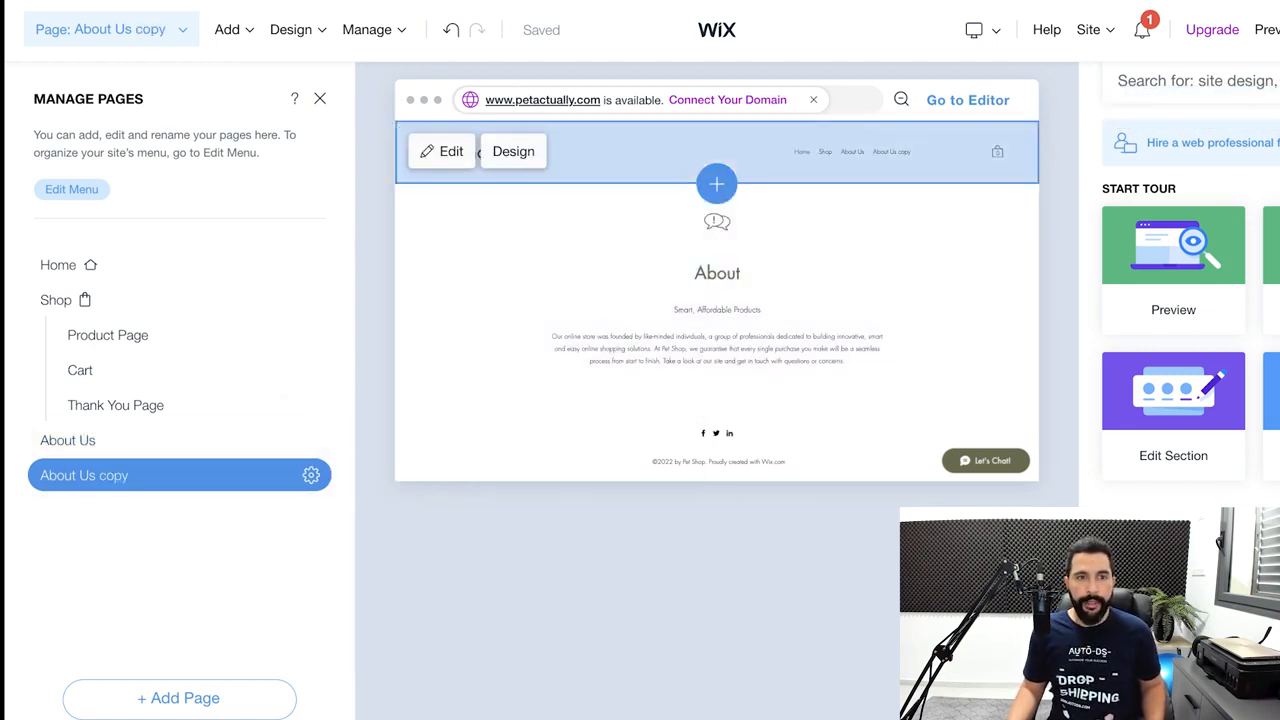
Change the title of the copied page's About section to "Shipping Policies"
left_click(442, 213)
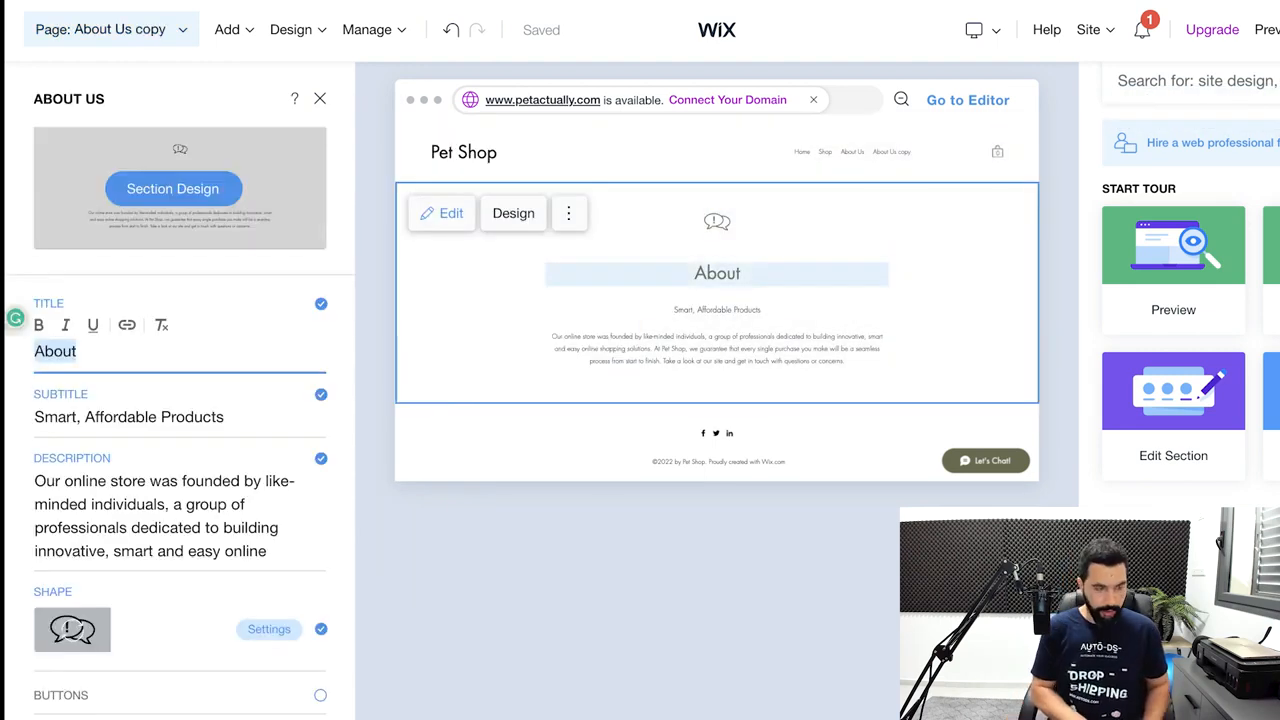
type("Shipping")
type(" Policies")
key("Tab")
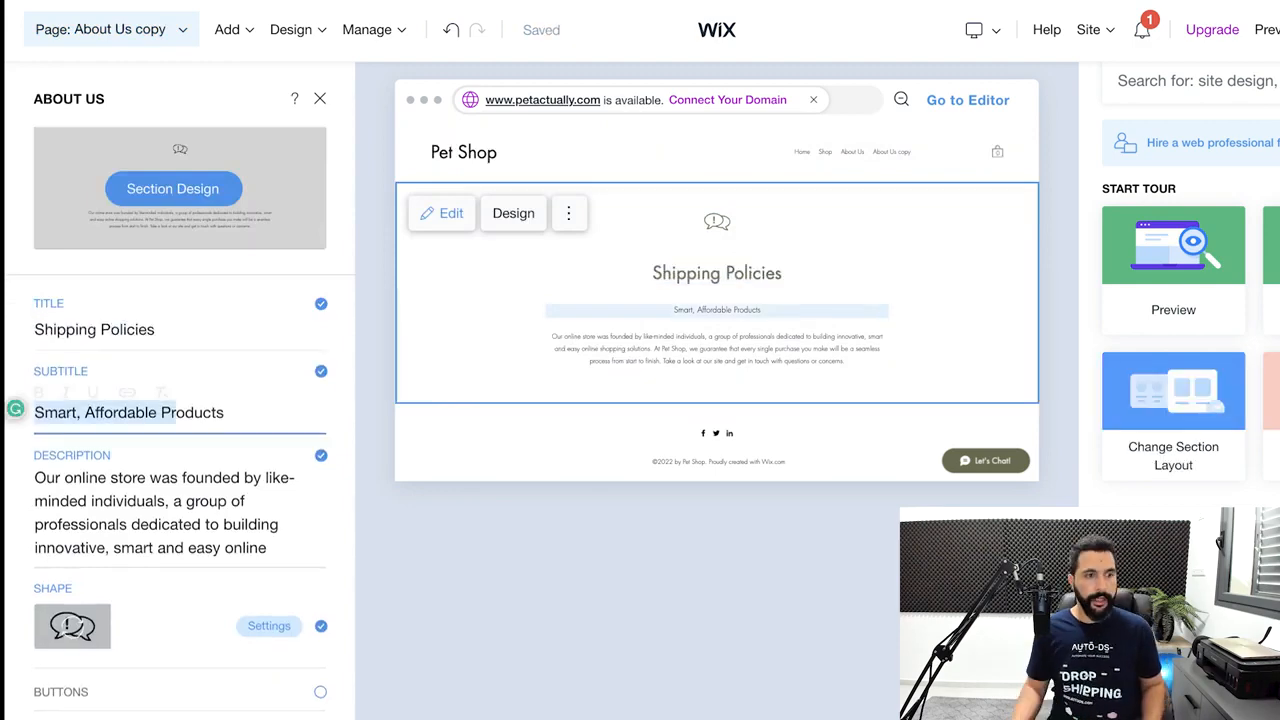
key("Tab")
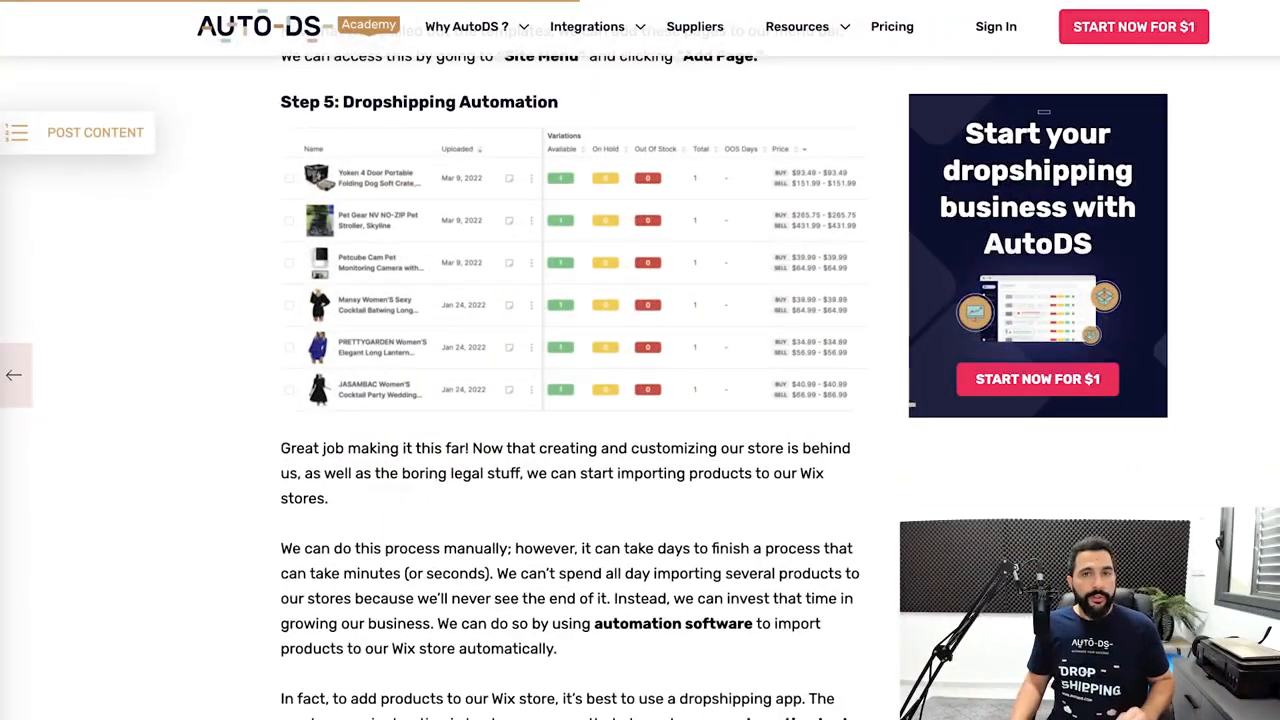
scroll(570, 370, "down", 1)
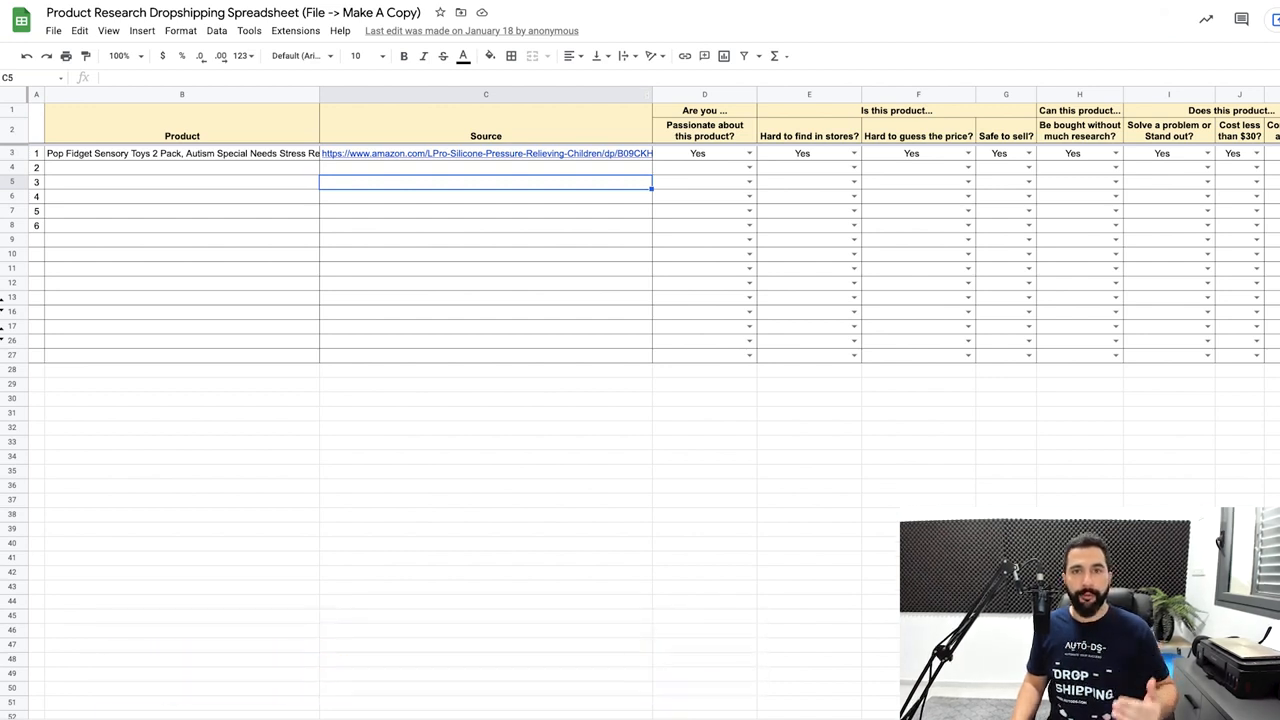
left_click(486, 210)
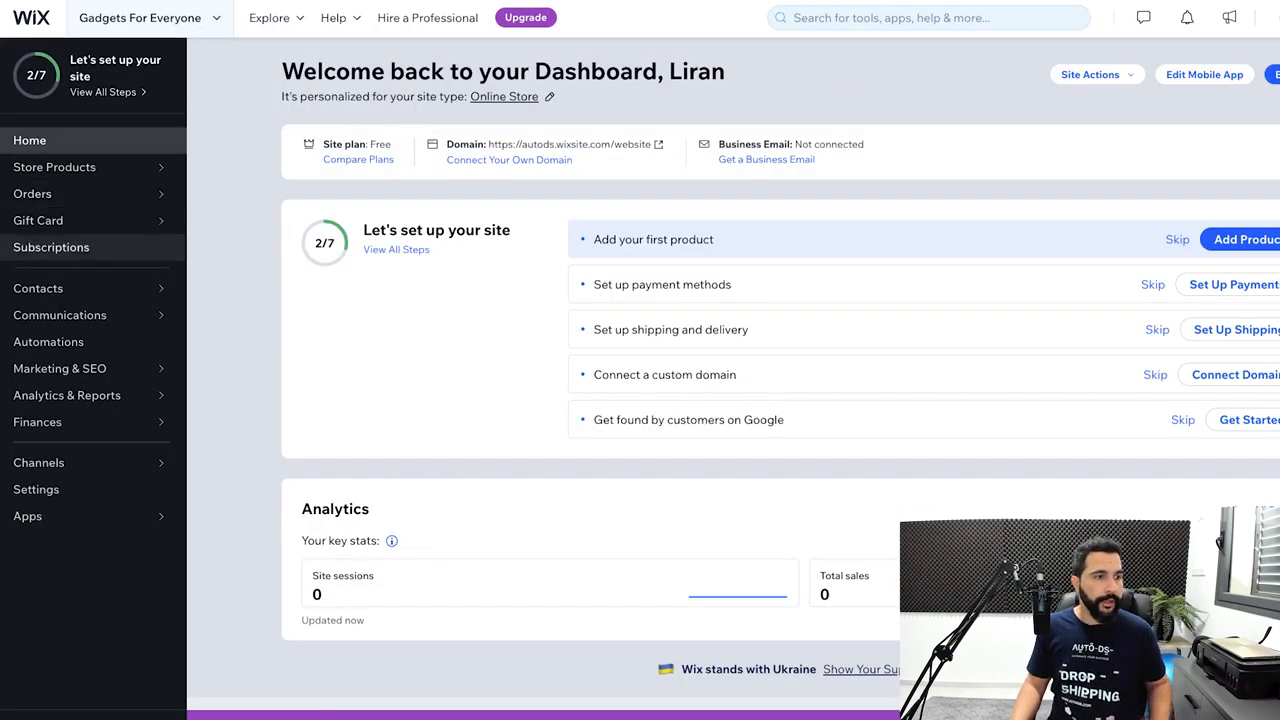
Open the Wix store's product list and start a new physical product
mouse_move(80, 167)
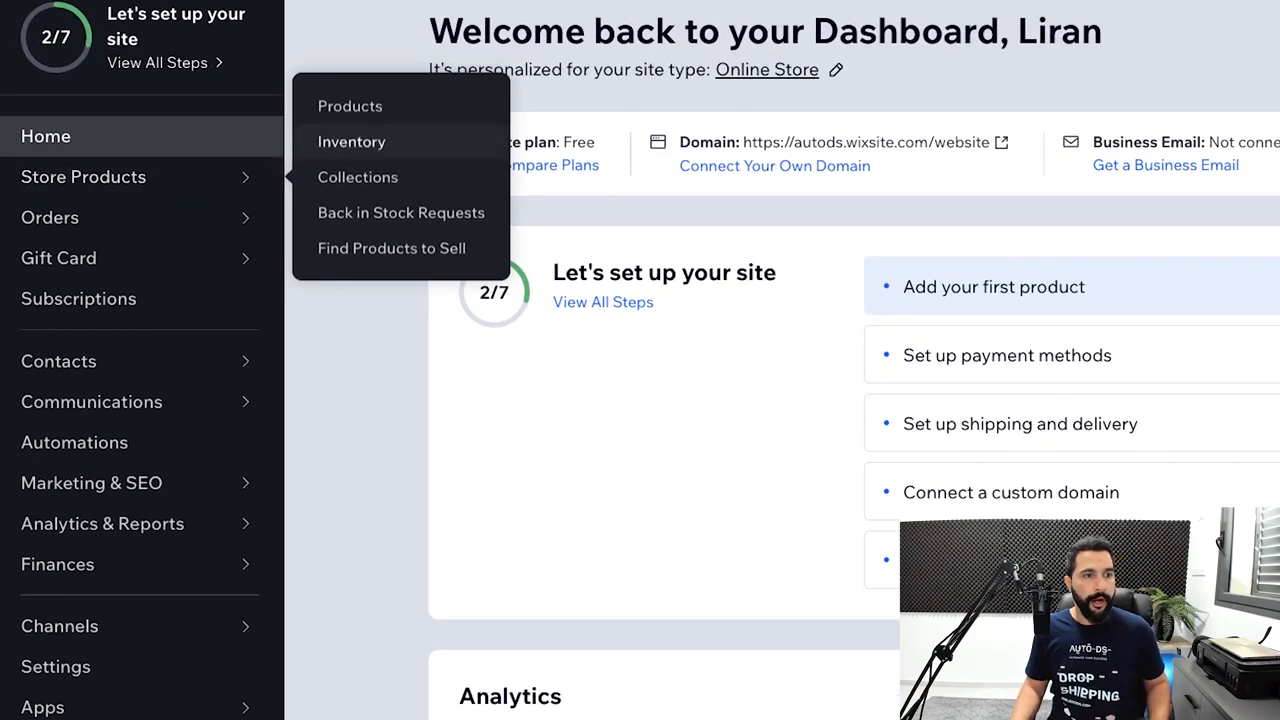
left_click(350, 106)
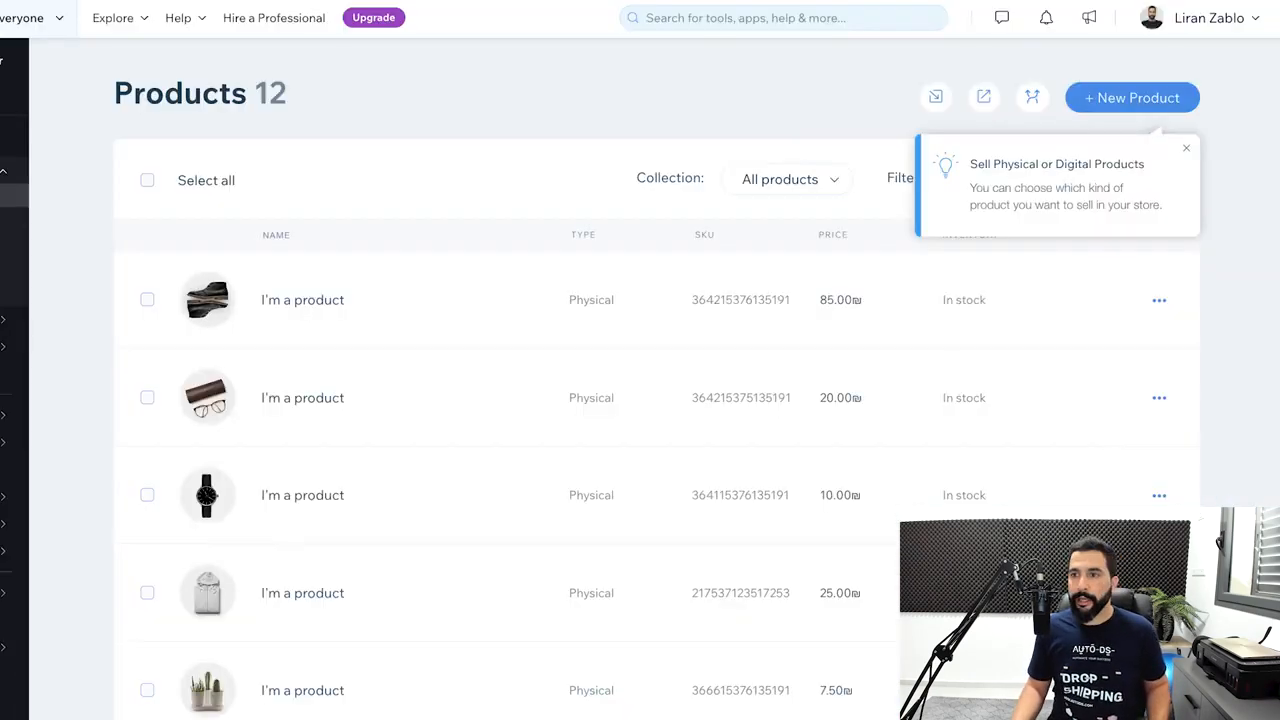
left_click(1132, 98)
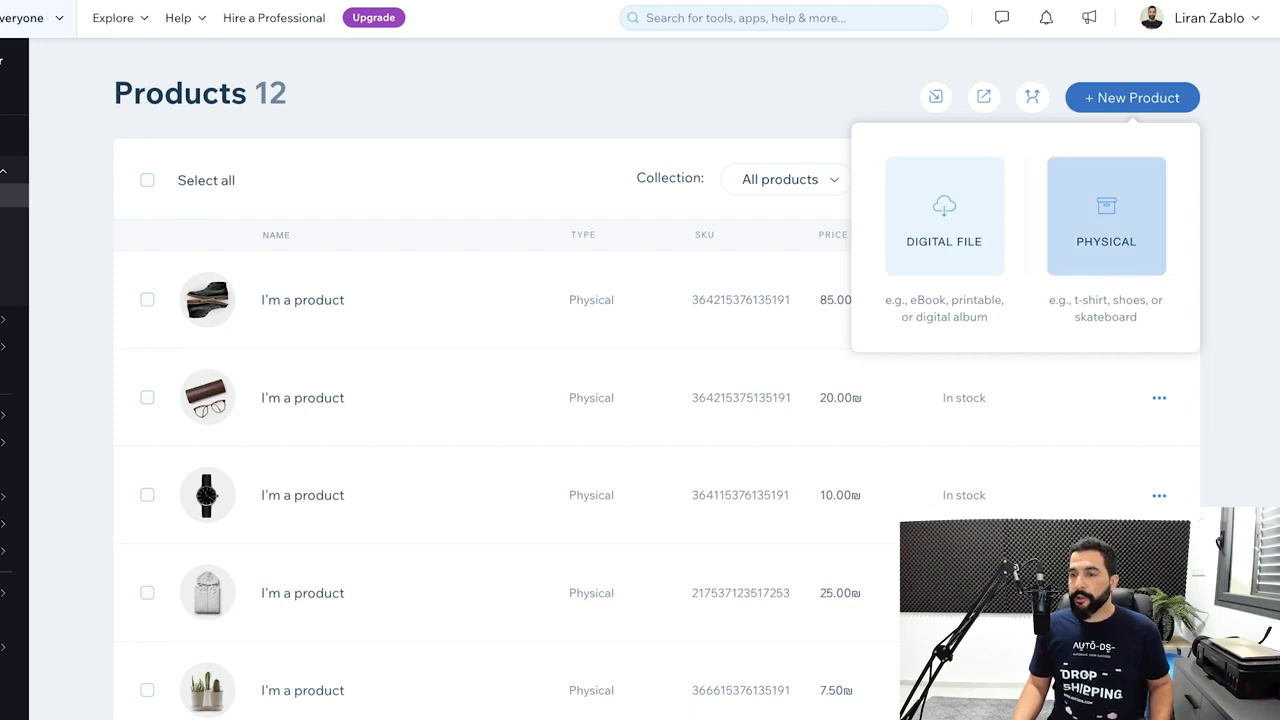
left_click(1106, 215)
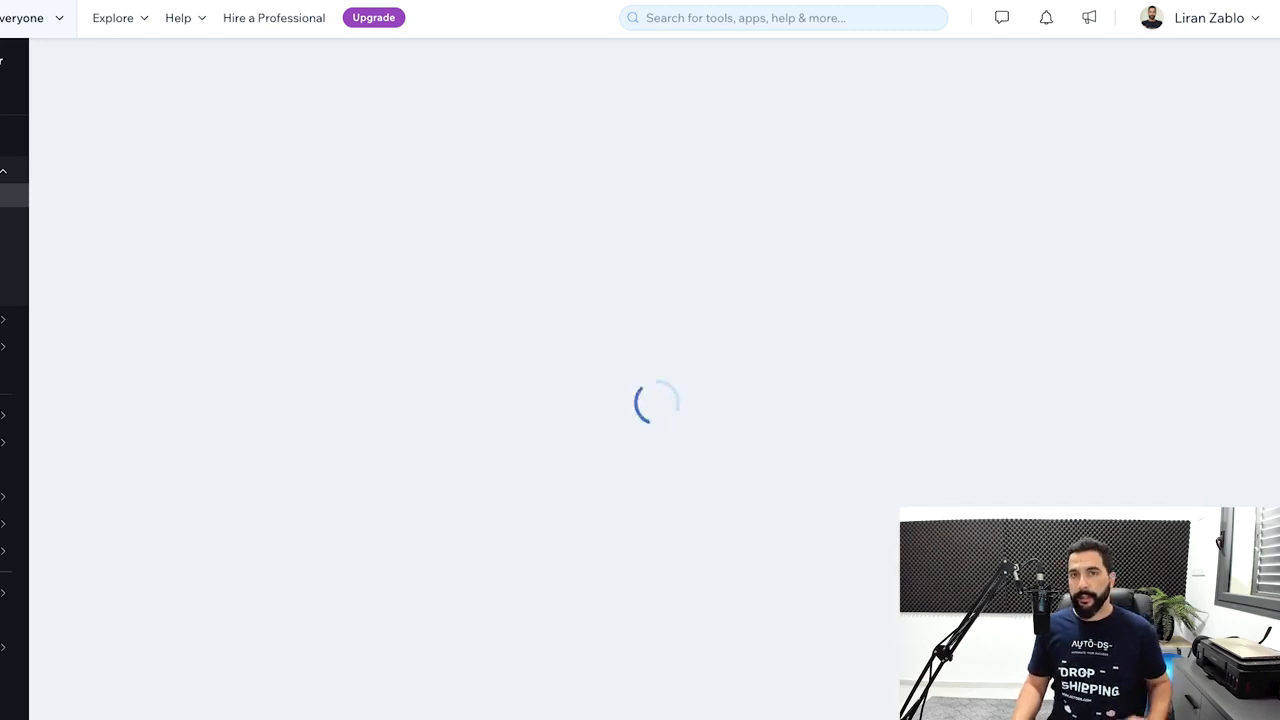
Look through the new product form's media, basic info, pricing, custom text, options, inventory, shipping and subscription sections
scroll(300, 232, "down", 1)
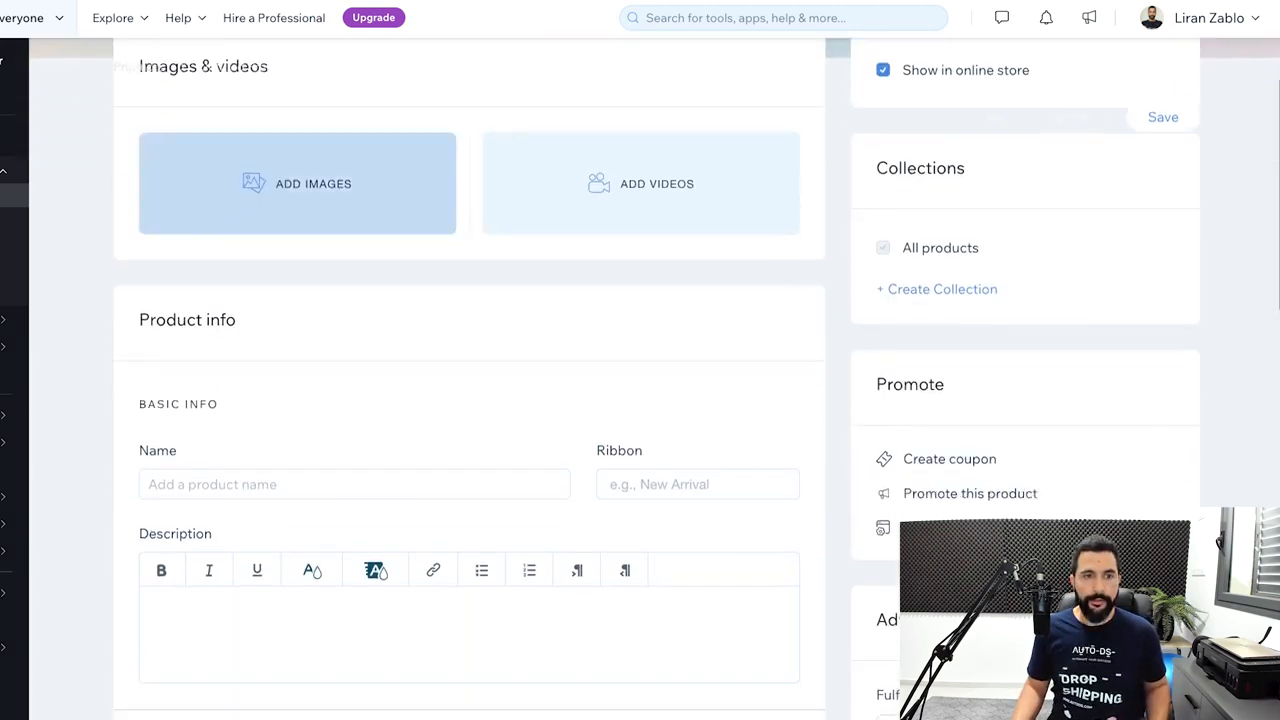
scroll(300, 232, "up", 1)
scroll(640, 308, "down", 3)
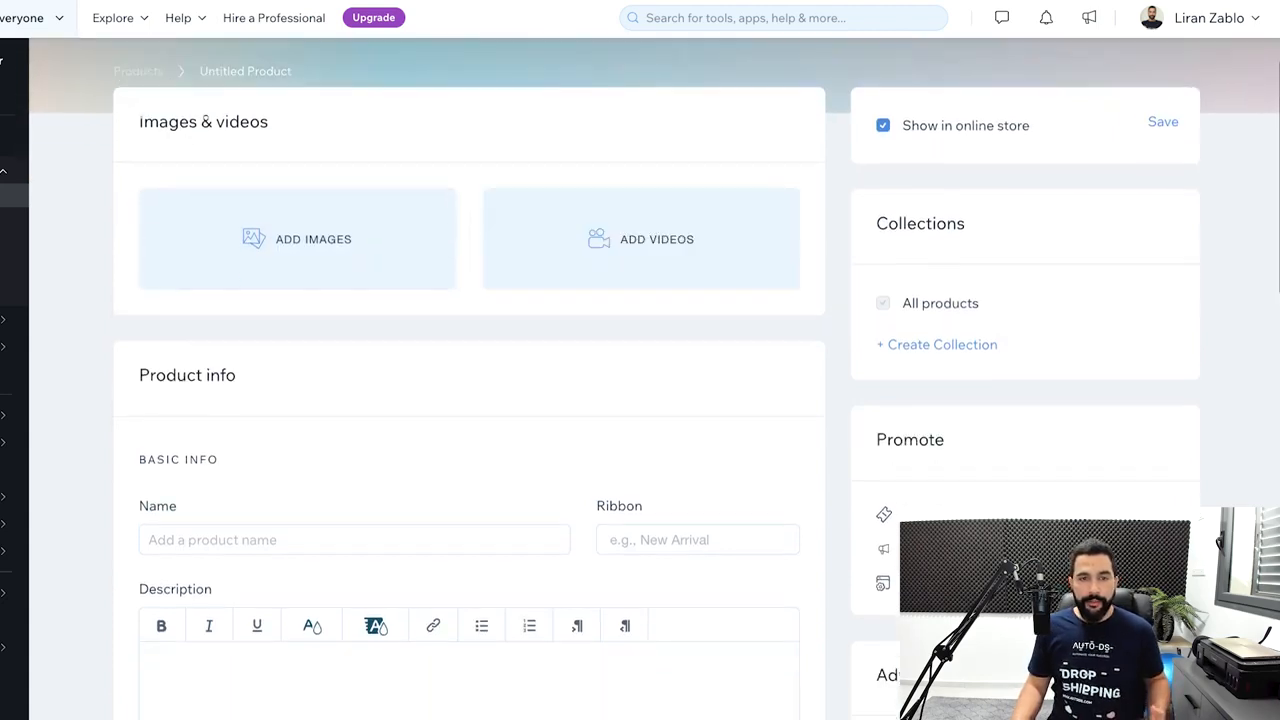
left_click(469, 400)
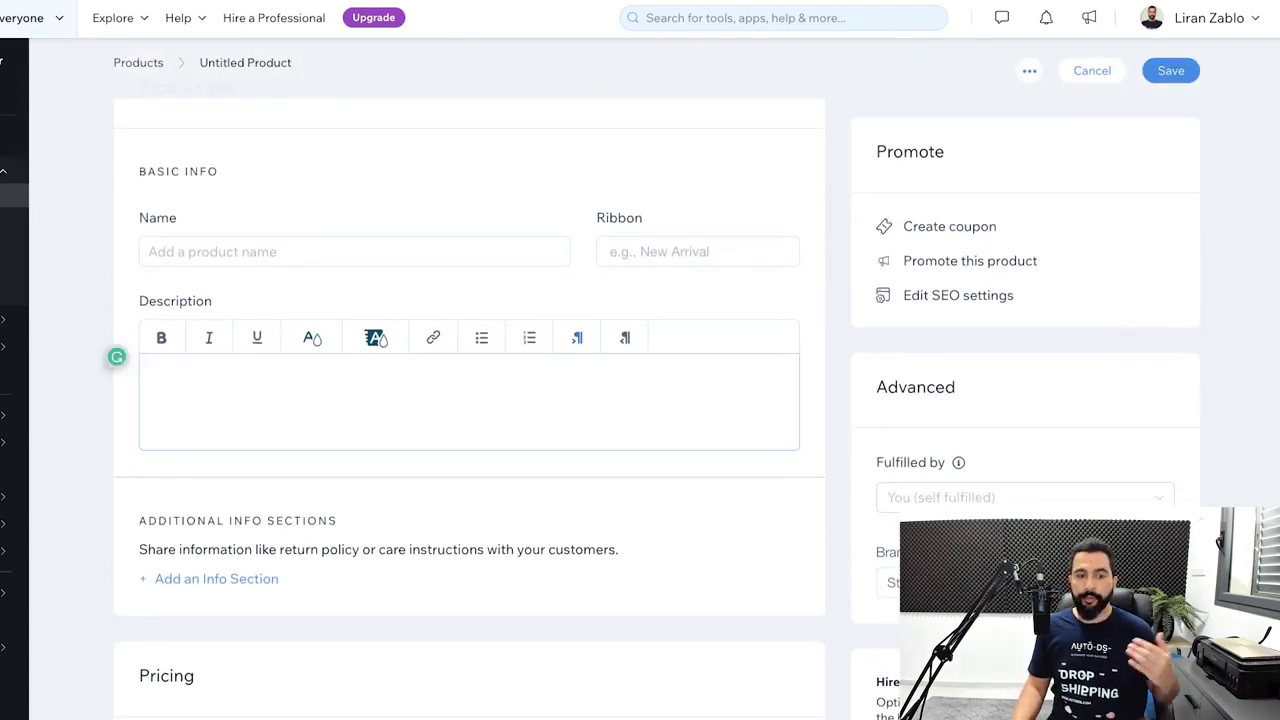
scroll(469, 400, "down", 3)
scroll(469, 400, "down", 4)
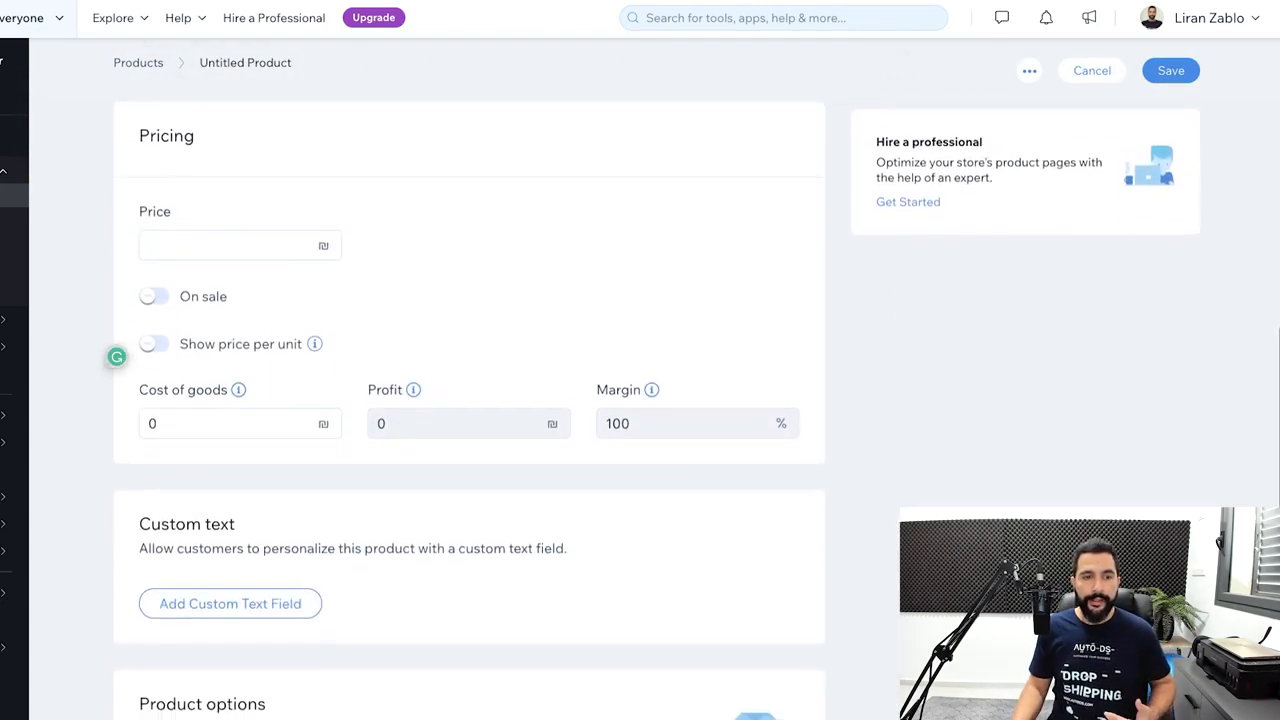
scroll(469, 400, "down", 4)
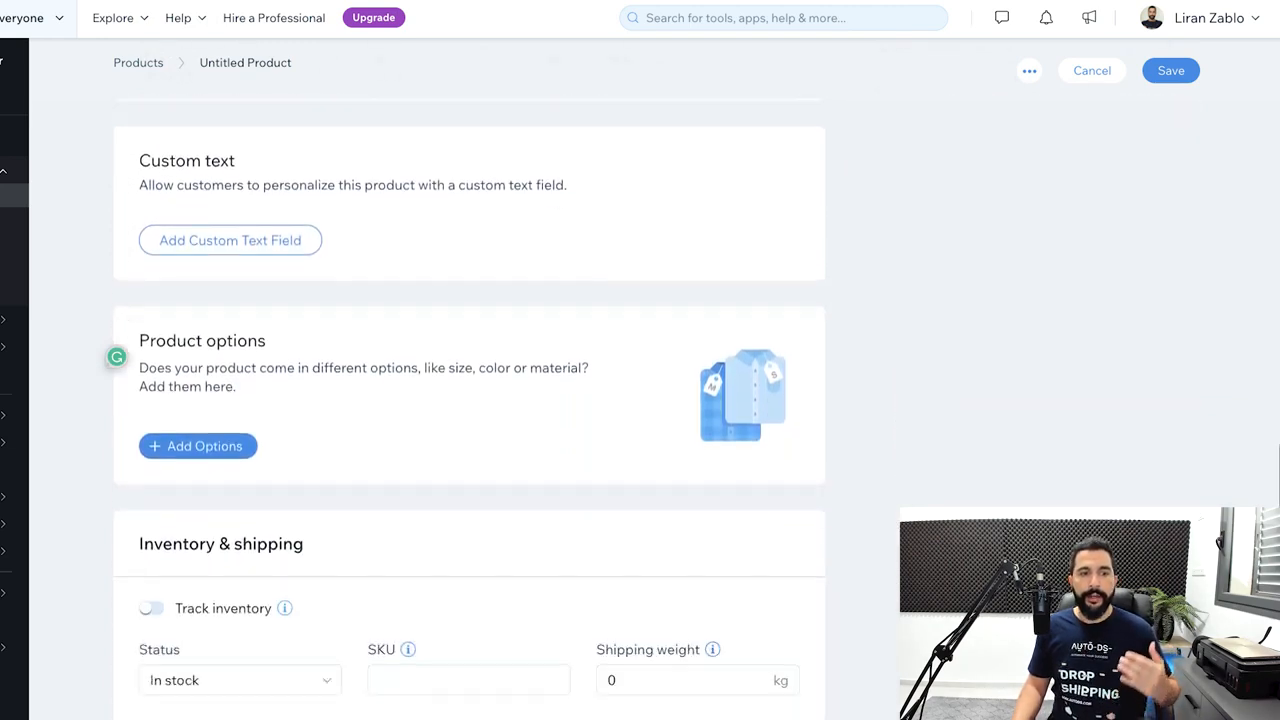
scroll(231, 198, "up", 1)
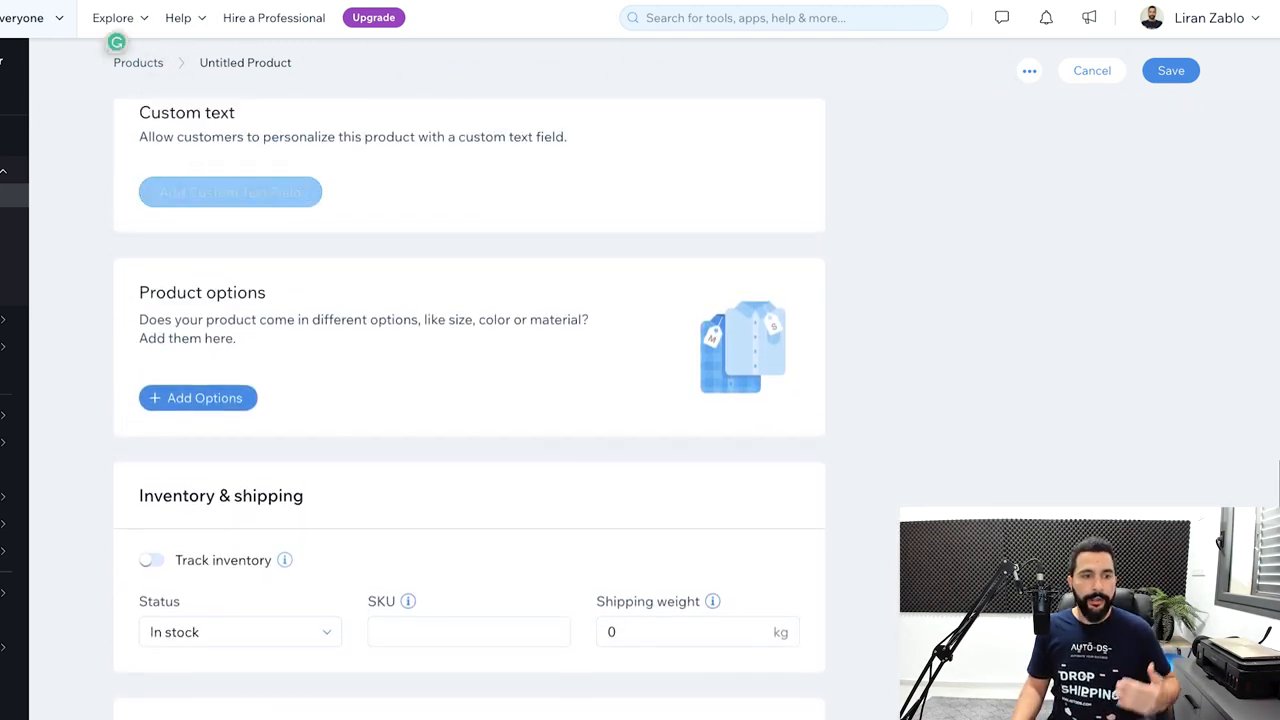
scroll(231, 198, "down", 1)
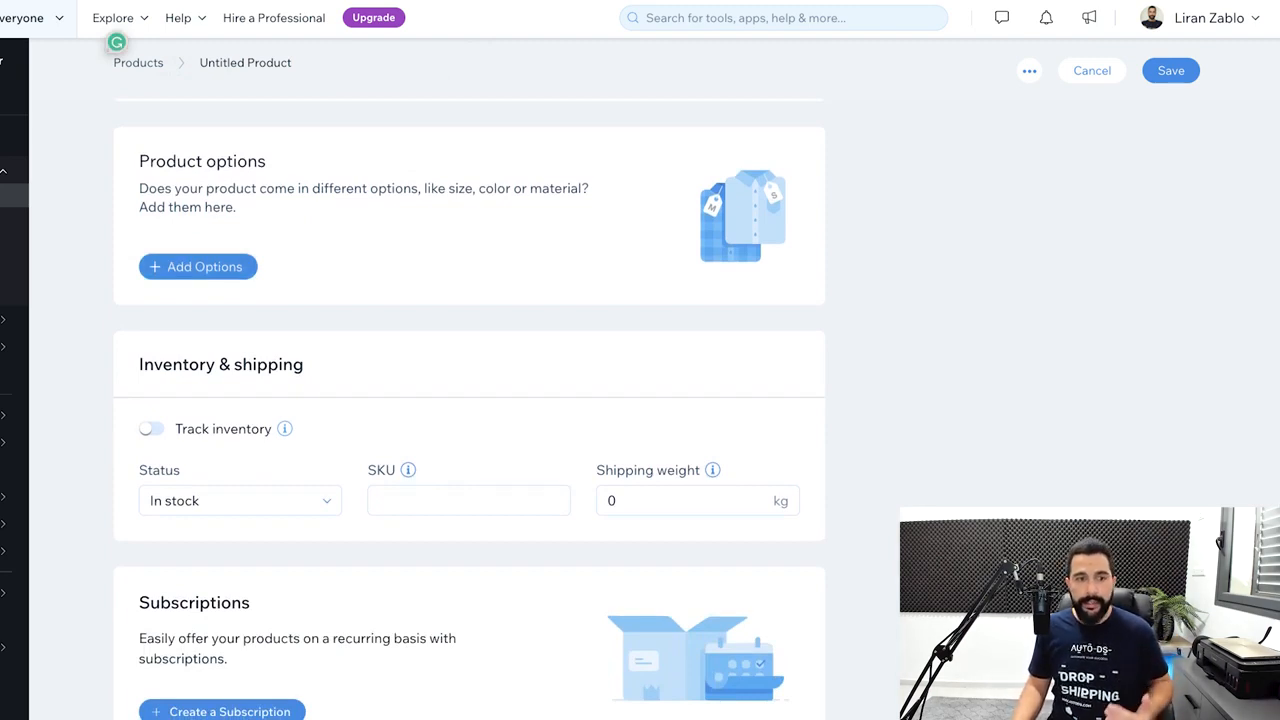
scroll(470, 400, "down", 1)
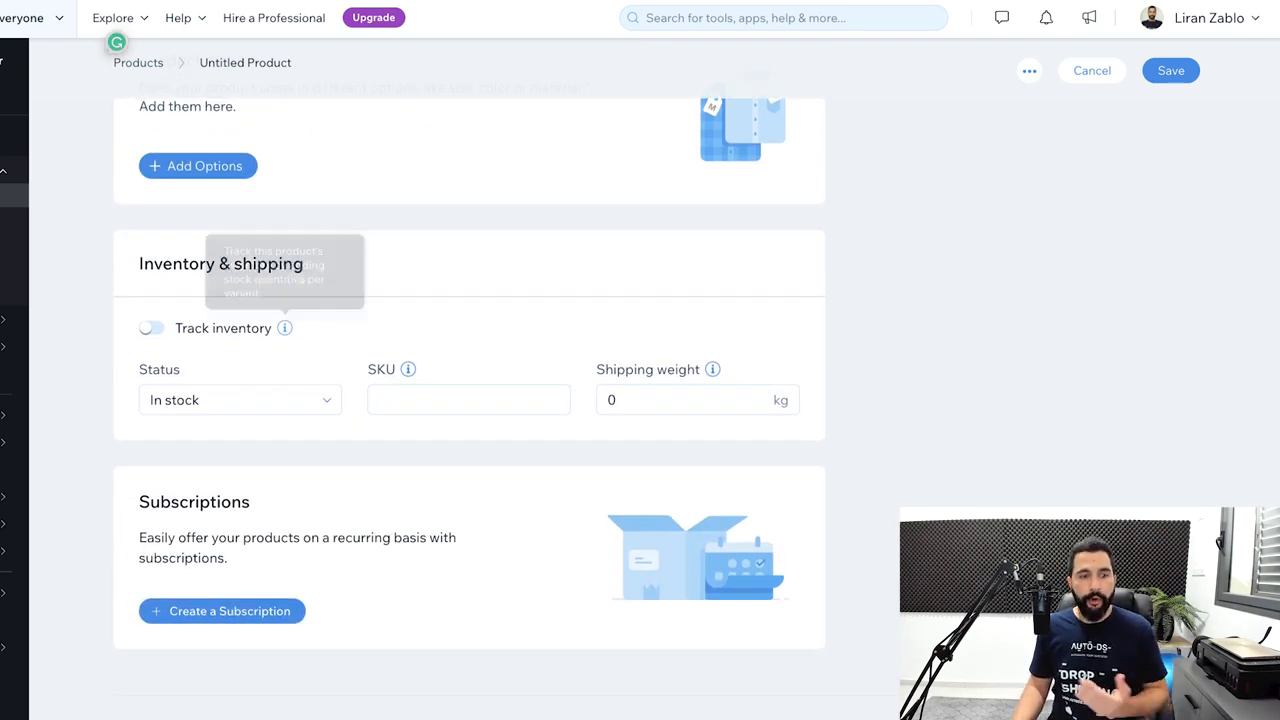
scroll(470, 400, "up", 3)
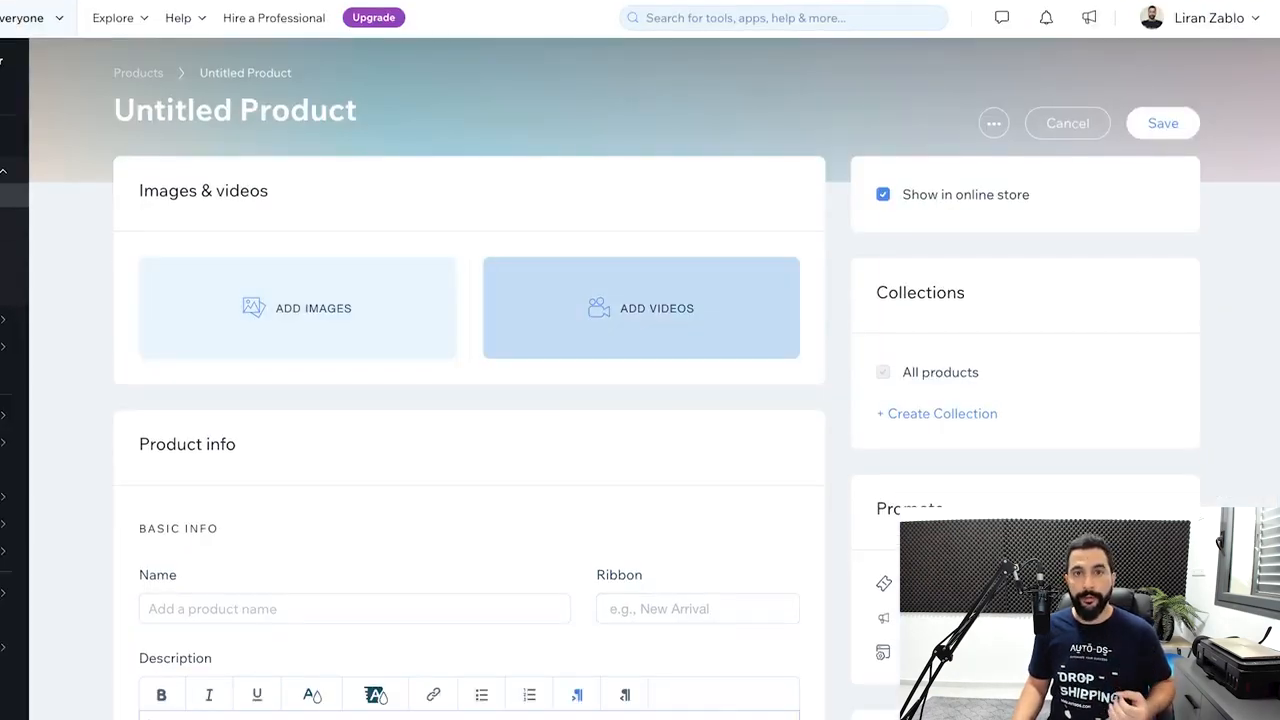
scroll(650, 400, "down", 4)
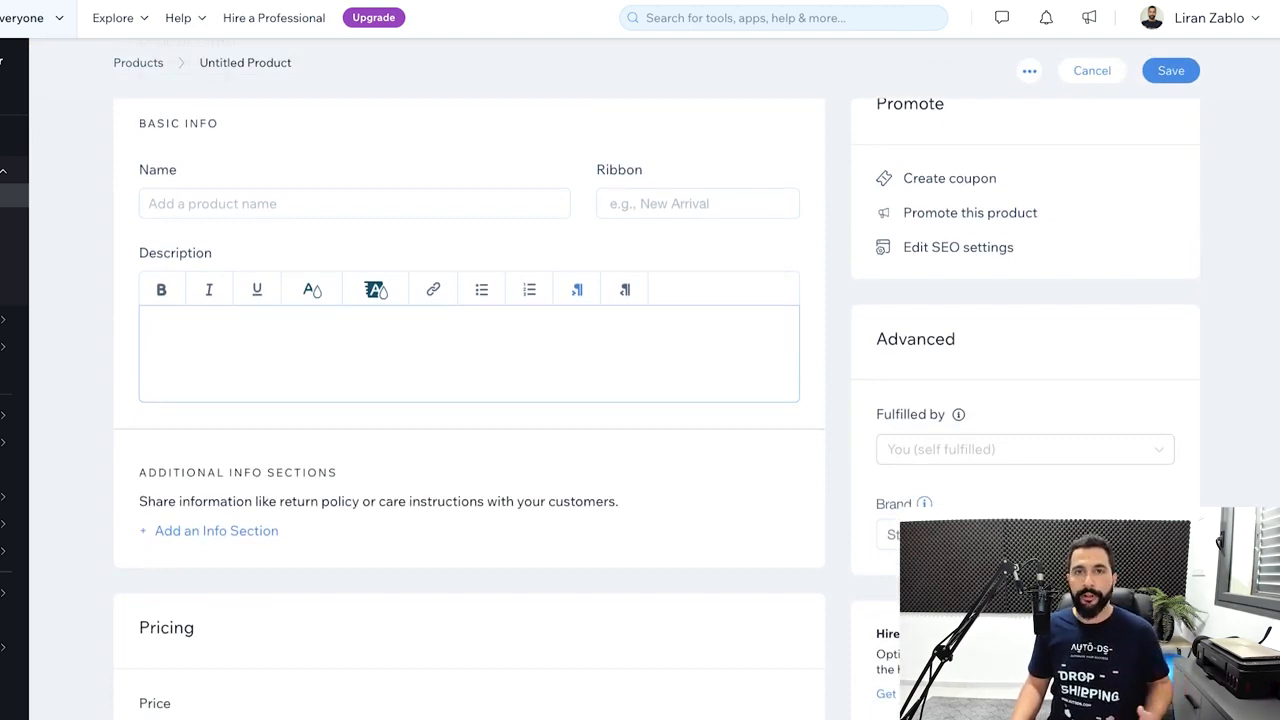
scroll(470, 400, "down", 3)
scroll(470, 400, "up", 7)
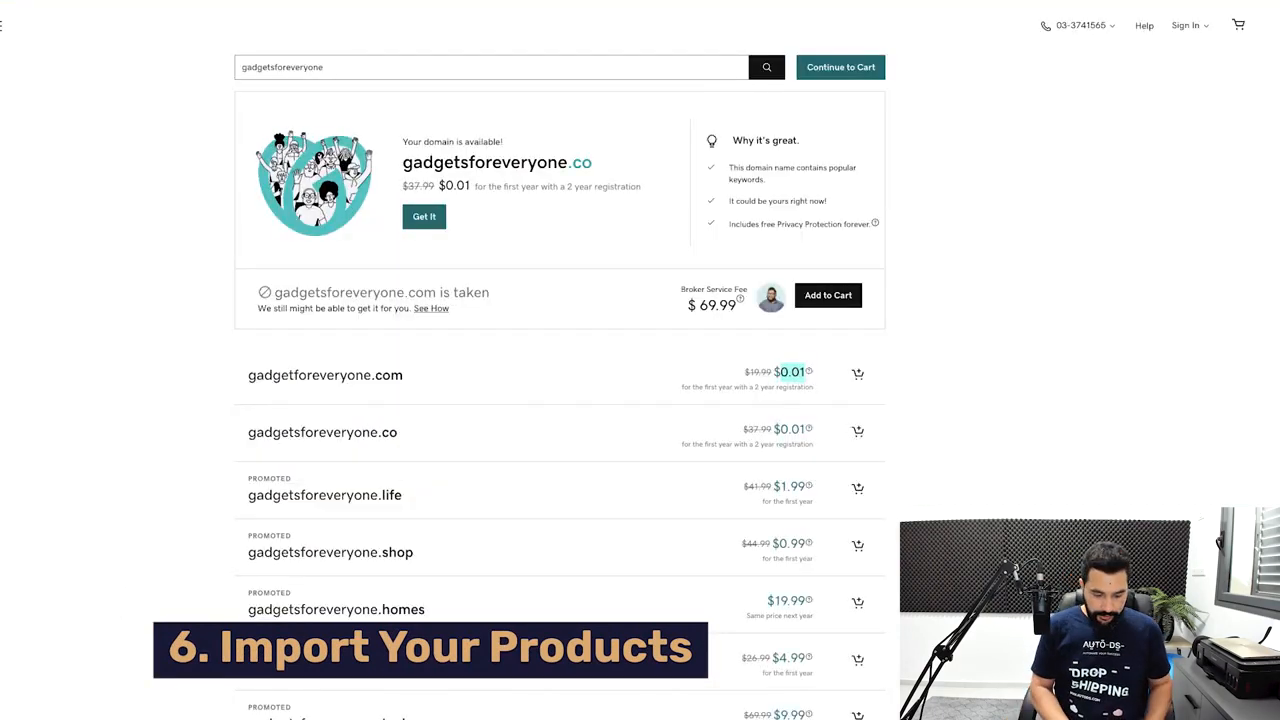
Go from the domain search page to the AutoDS website
key("ctrl+l")
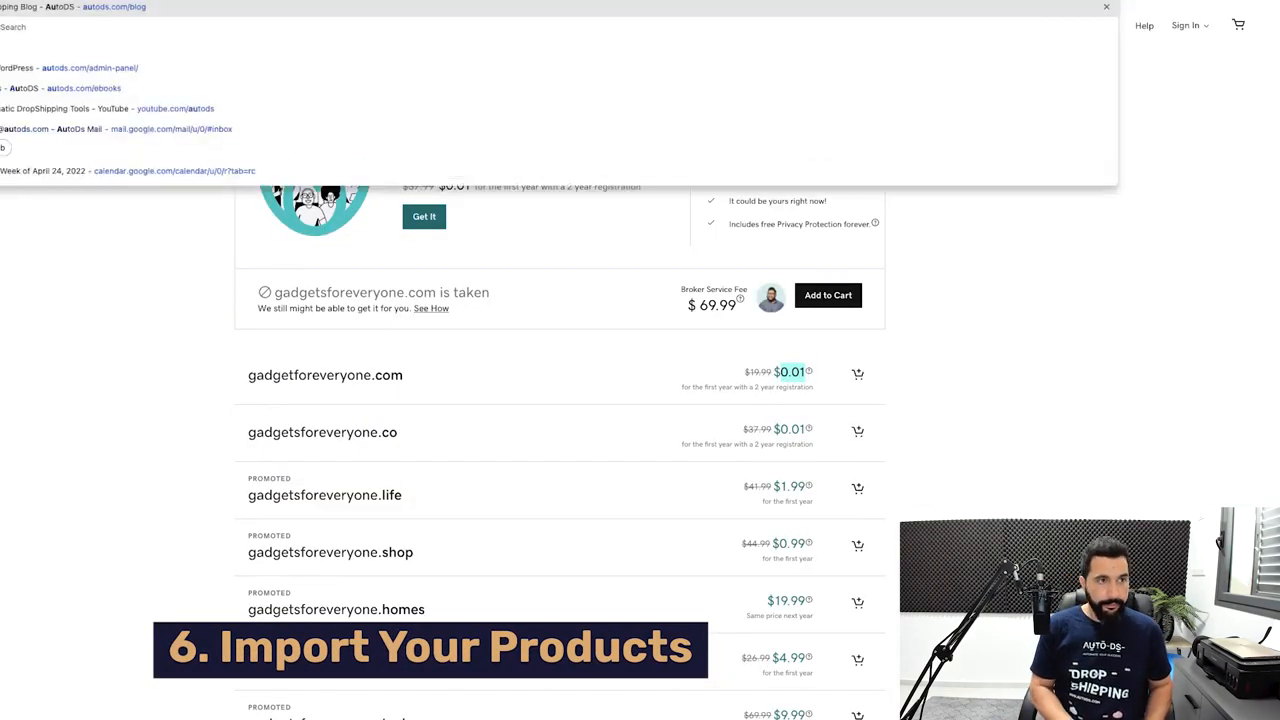
key("BackSpace")
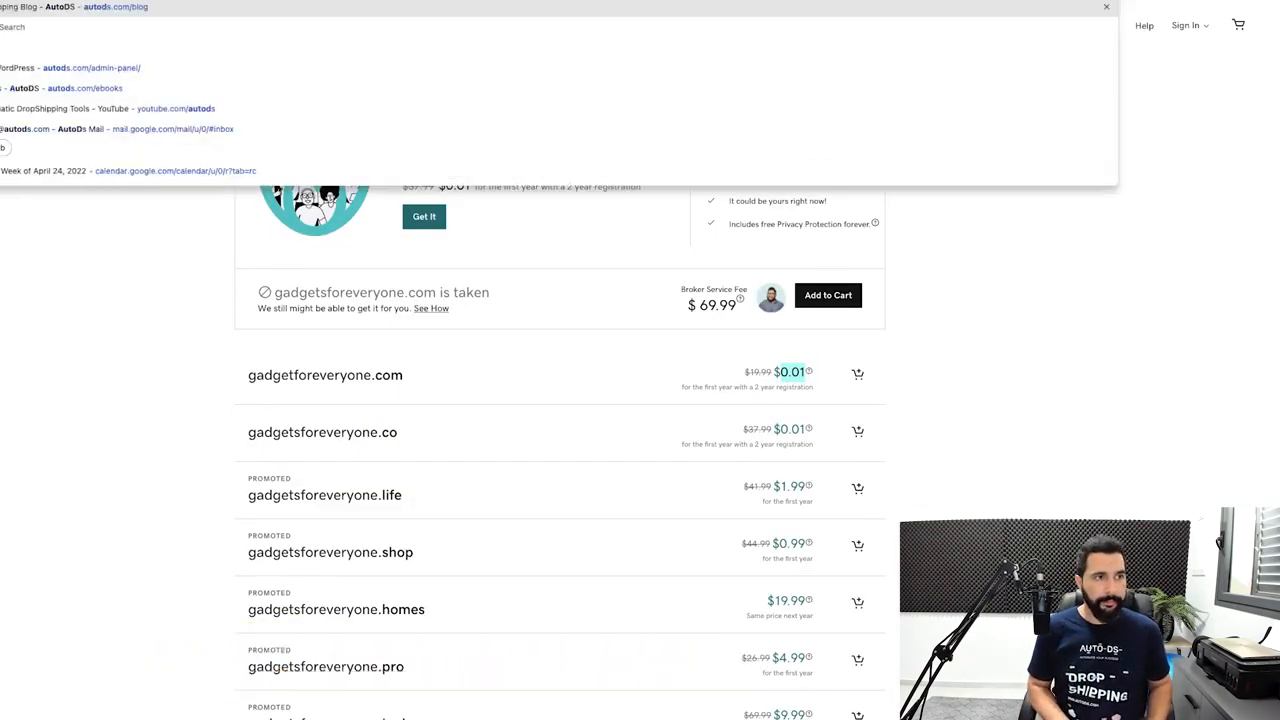
key("Return")
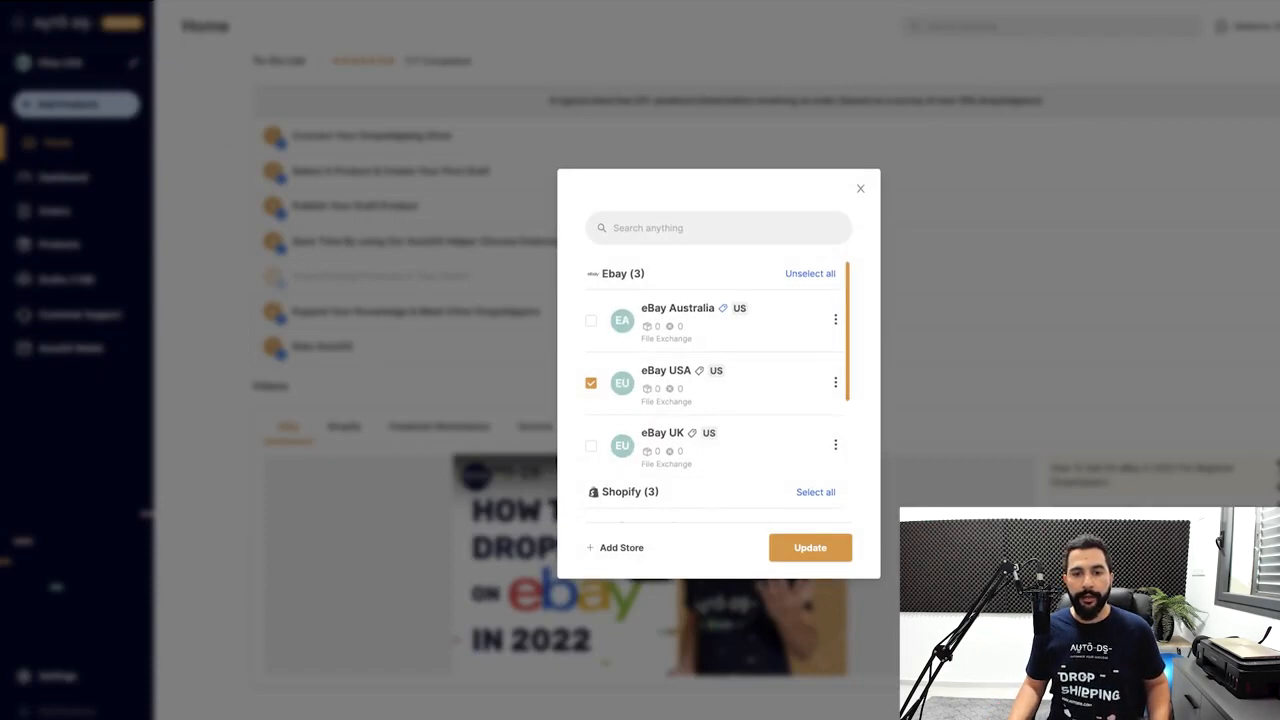
Deselect the eBay USA store in the AutoDS store list and review the Shopify and Facebook stores
scroll(718, 400, "down", 3)
scroll(718, 400, "up", 3)
left_click(591, 382)
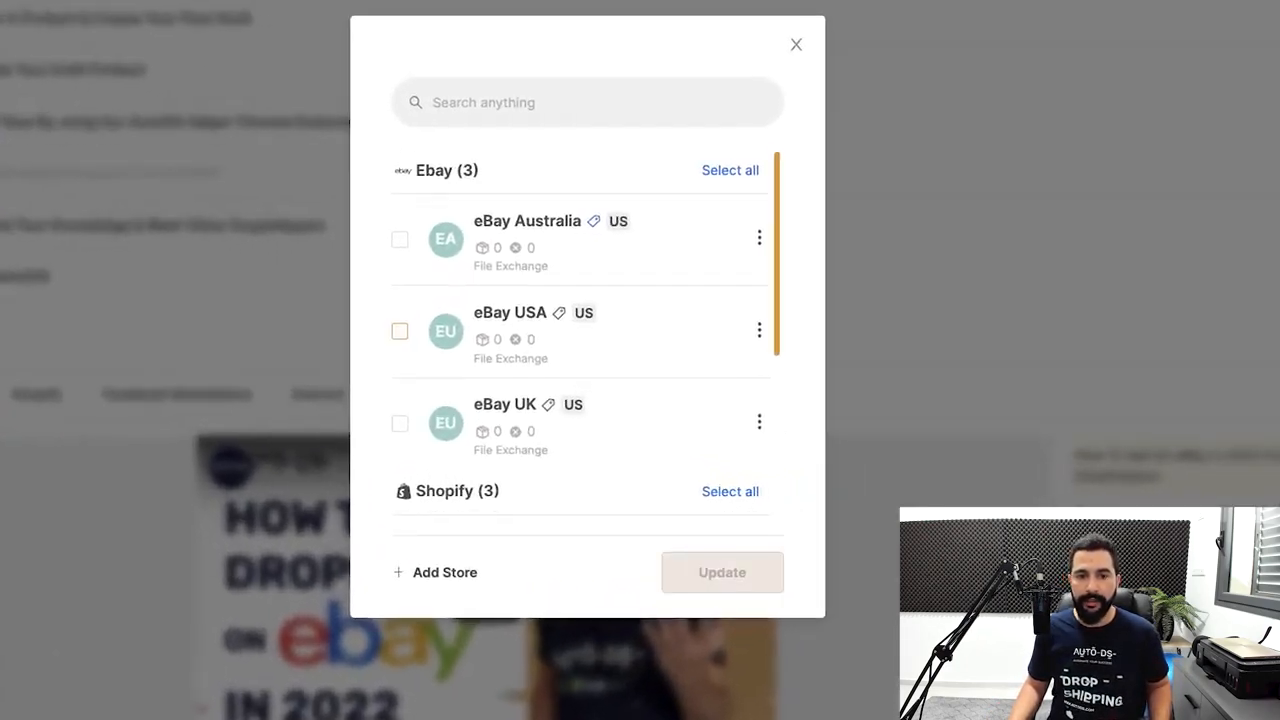
scroll(481, 247, "down", 4)
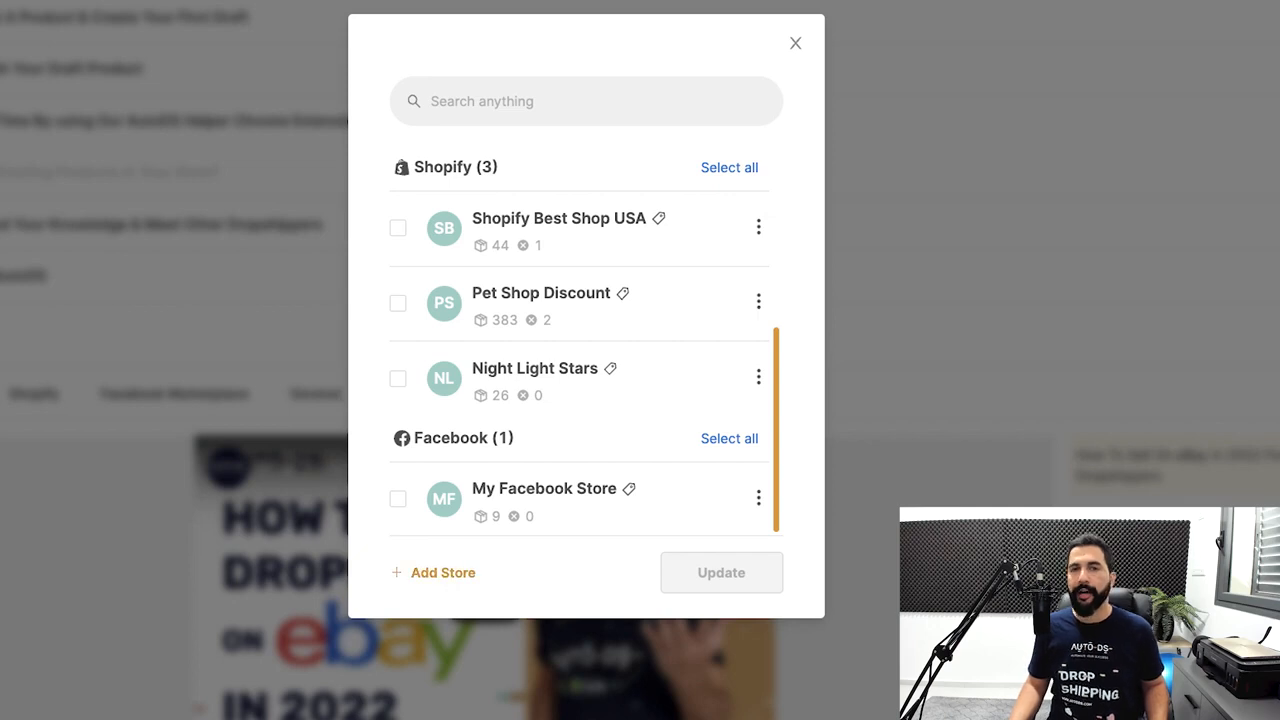
Add a Wix store to AutoDS by choosing the Gadgets For Everyone site and authorizing the AutoDS Dropshipping app
left_click(443, 572)
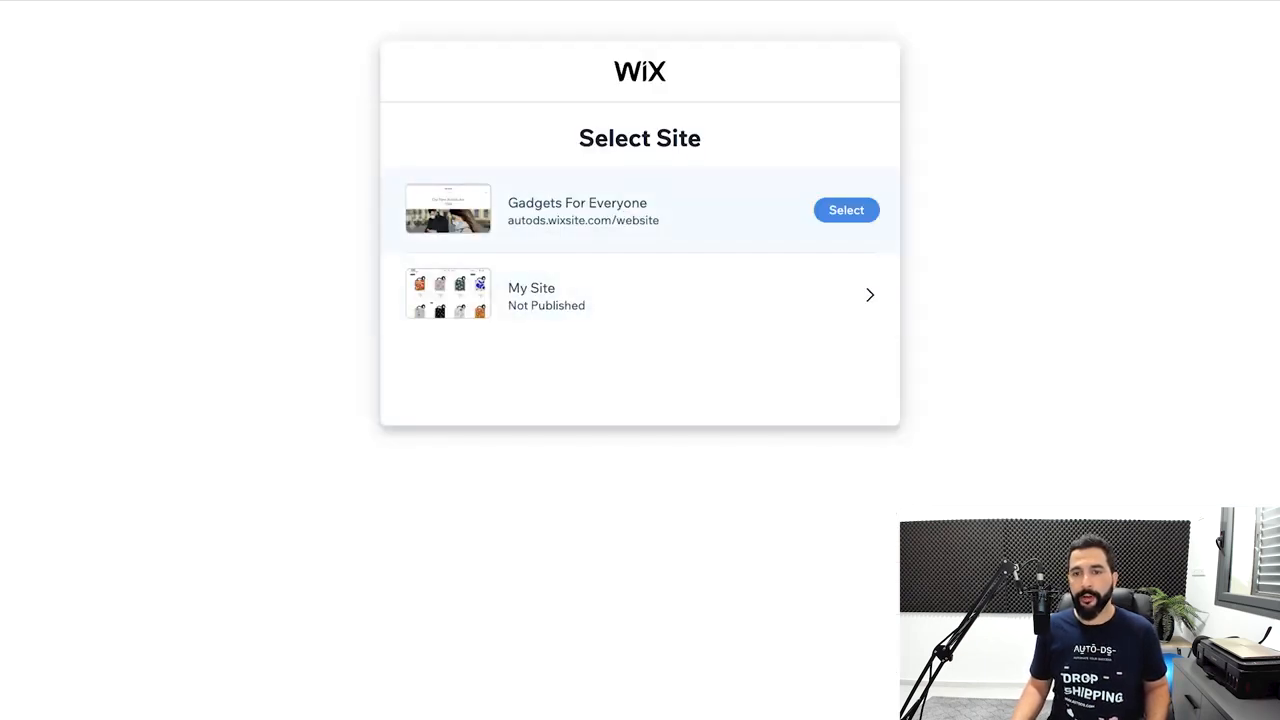
left_click(846, 210)
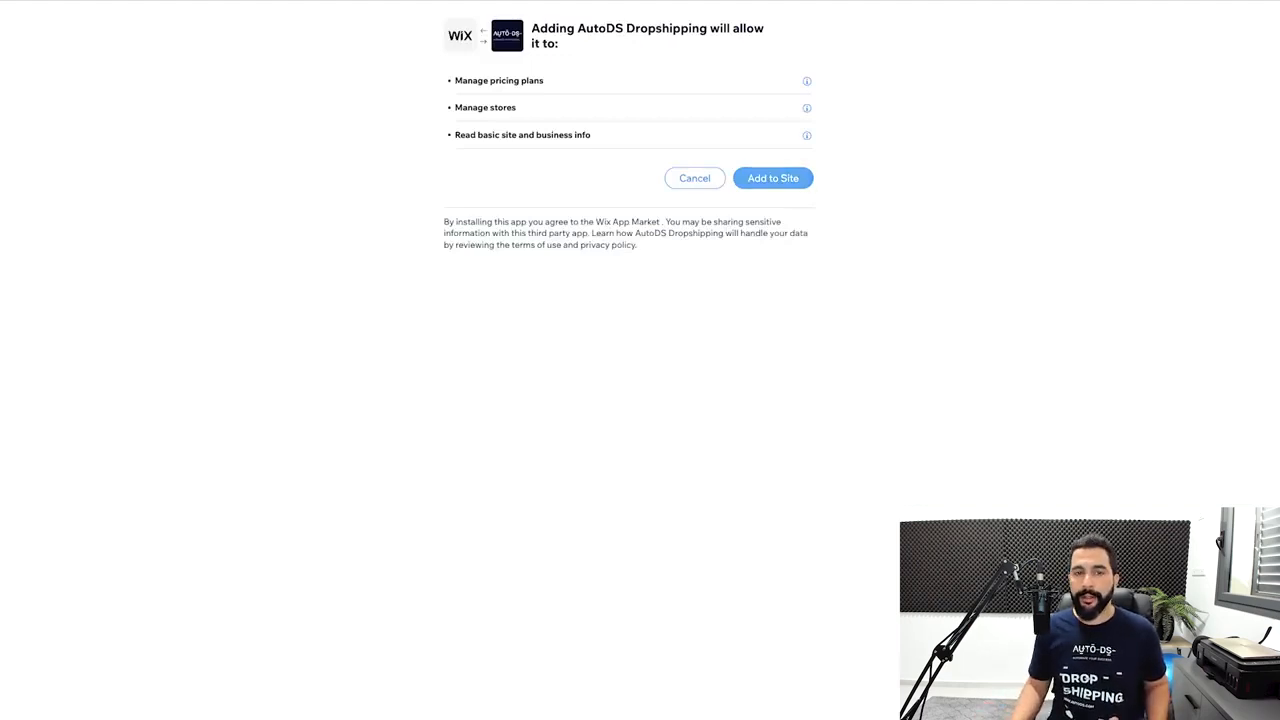
left_click(773, 178)
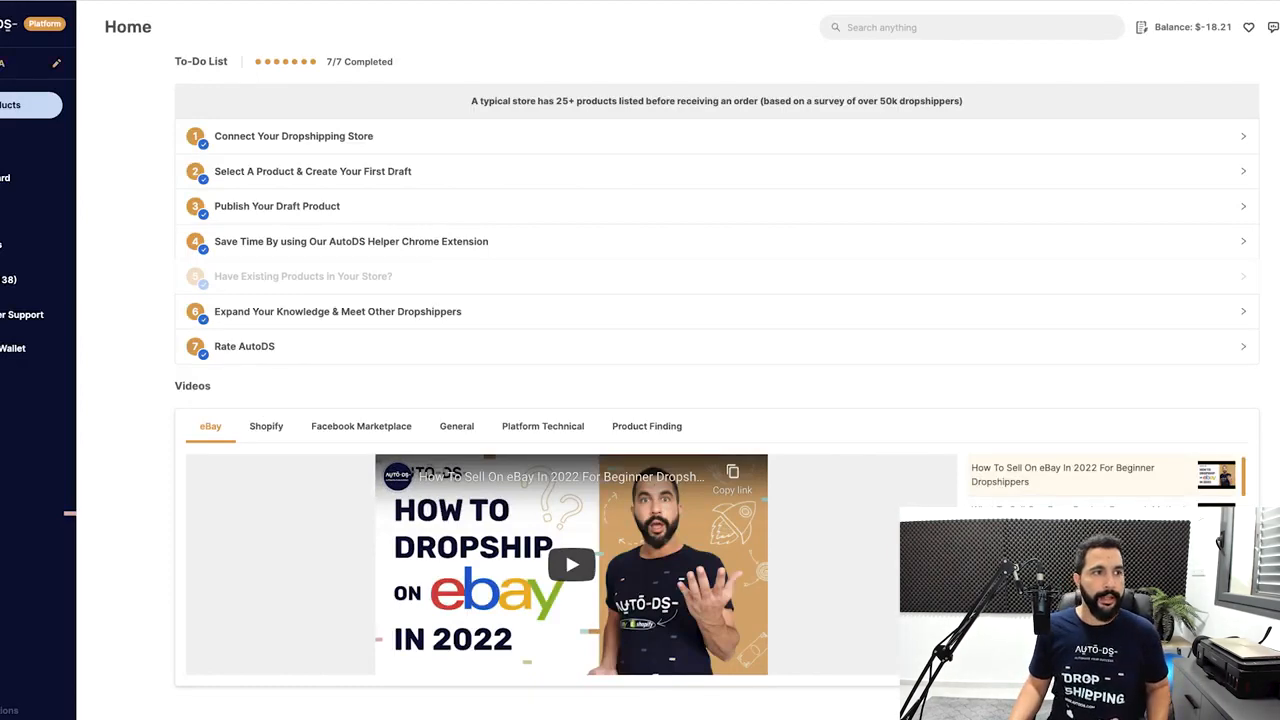
Find the Wix group in the AutoDS store list and open the Pet Shop store's name for editing
left_click(57, 63)
scroll(639, 390, "down", 5)
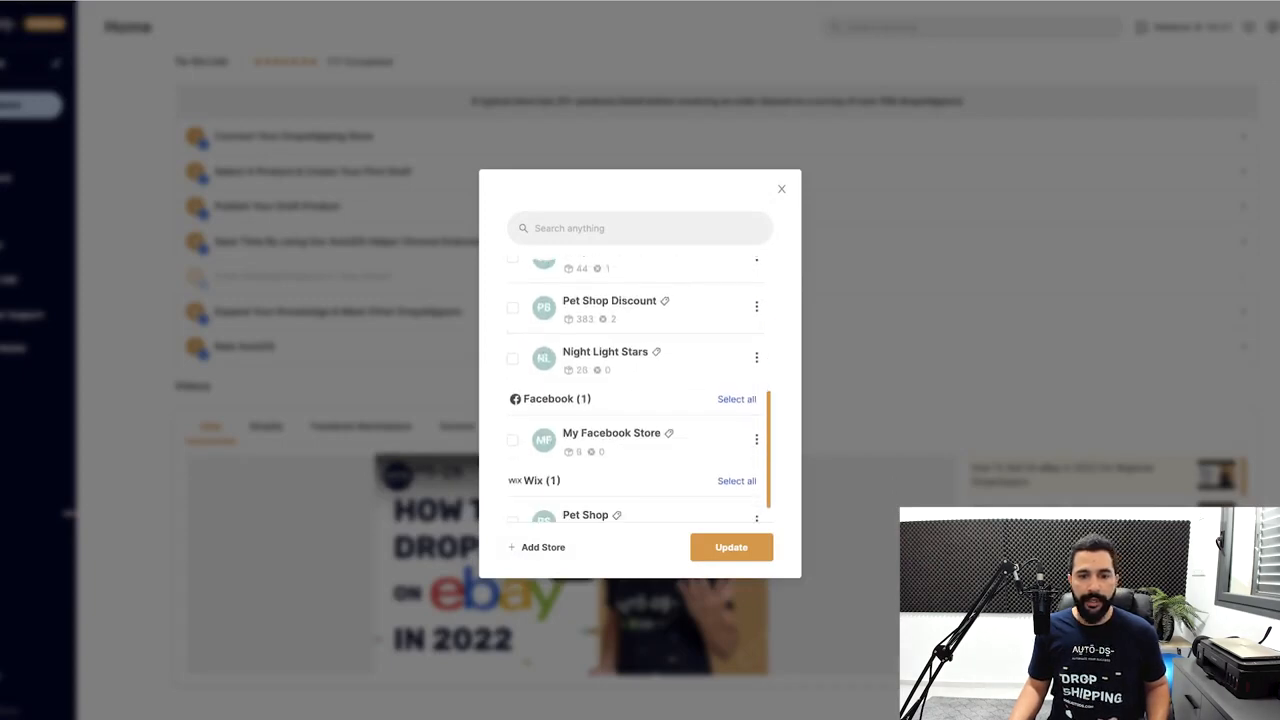
left_click_drag(524, 456, 550, 456)
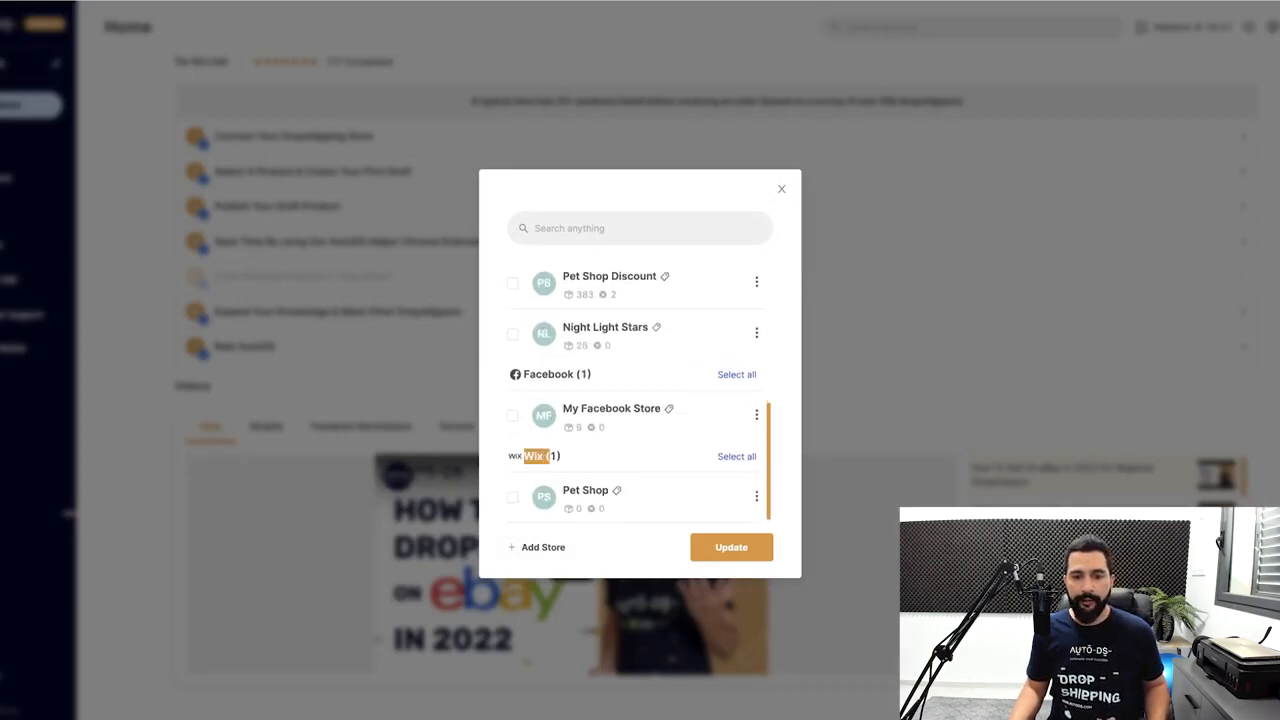
left_click(757, 496)
left_click(682, 523)
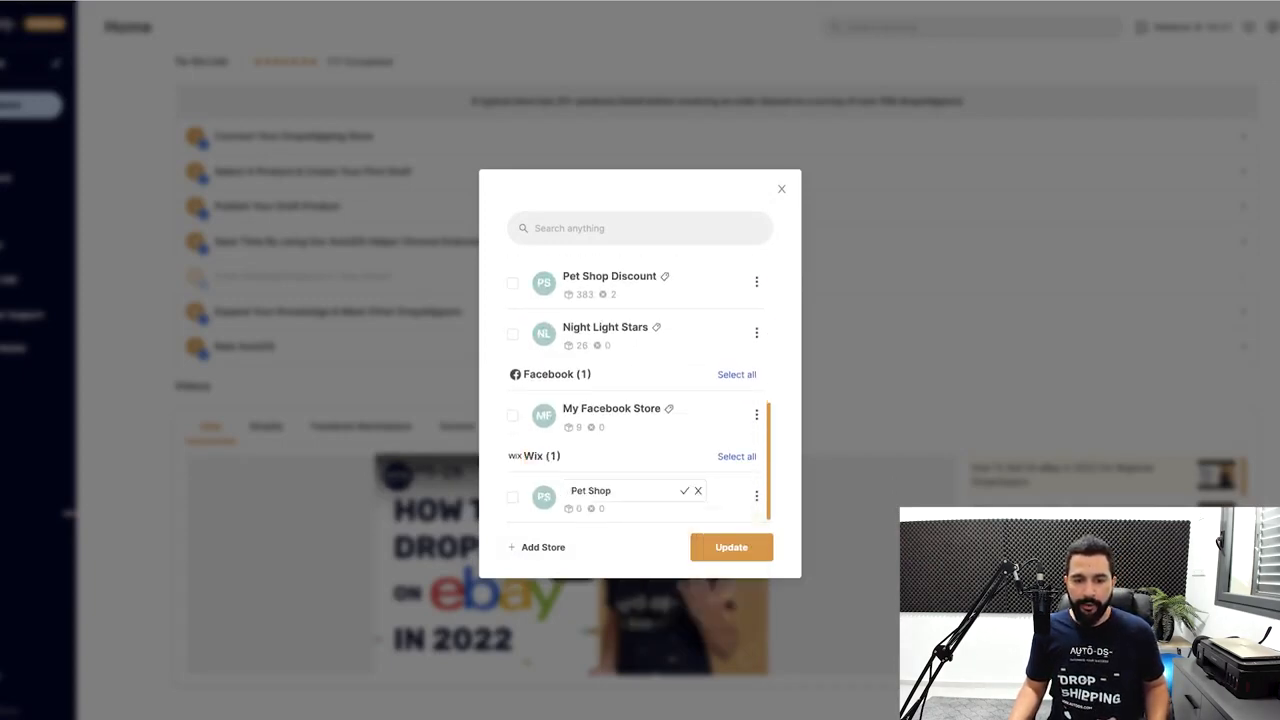
left_click_drag(611, 491, 571, 491)
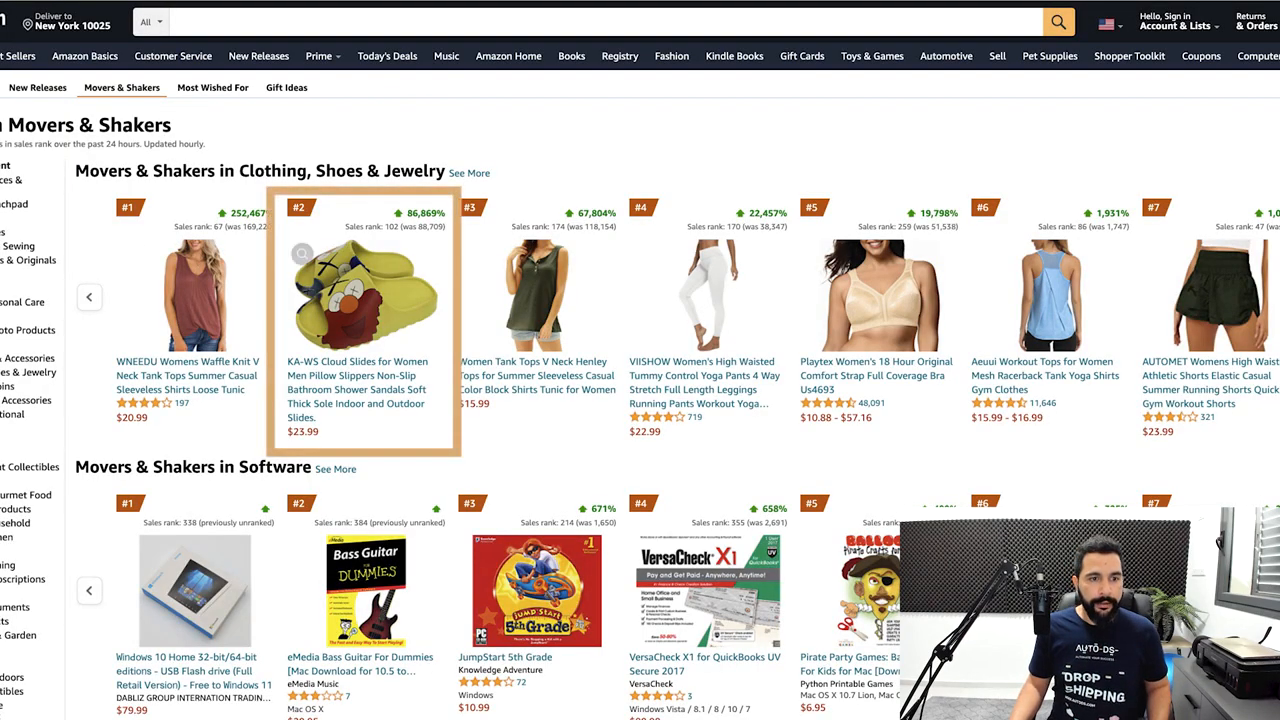
Switch to the AutoDS home page and open its support chat
left_click(408, 300)
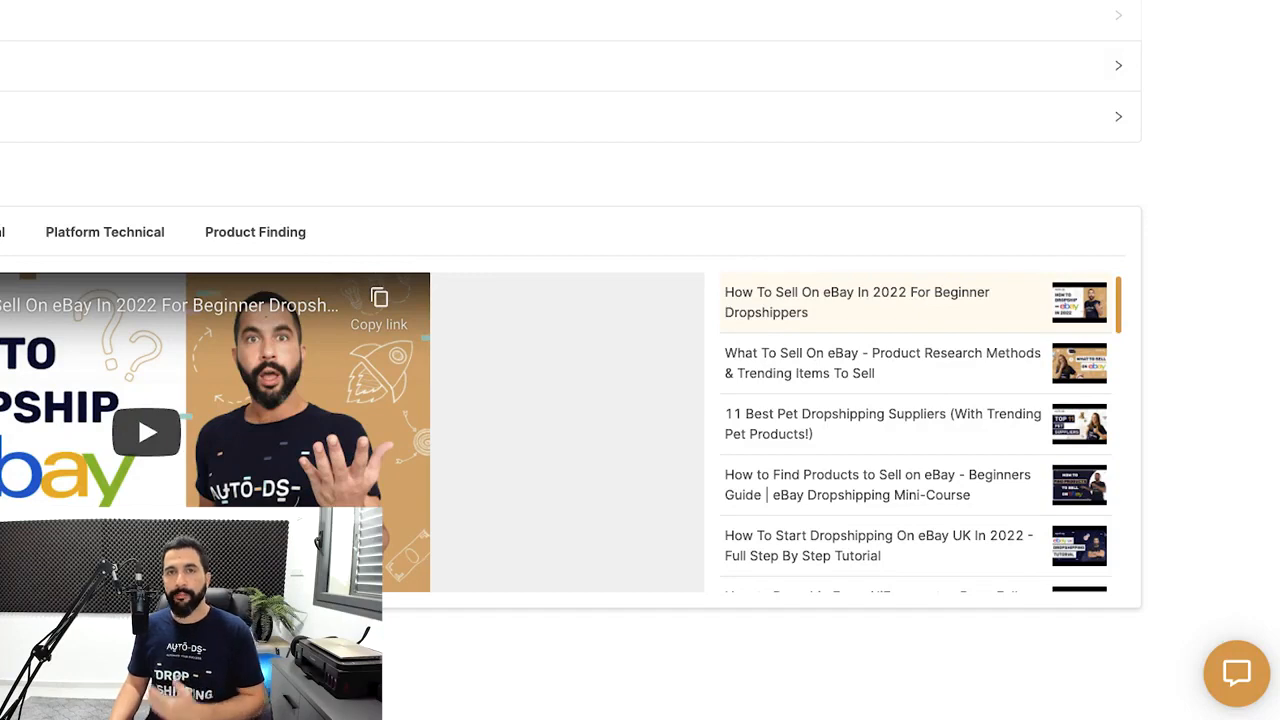
left_click(1237, 674)
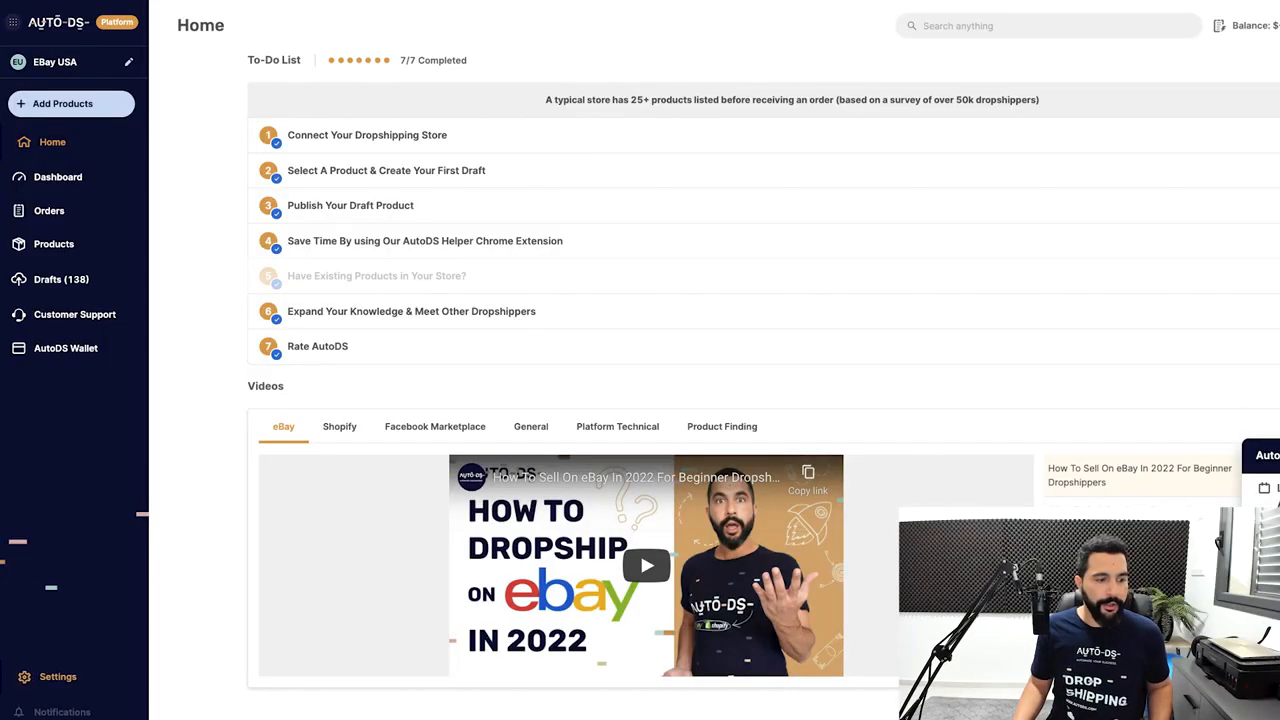
Open the eBay USA store settings and turn on Upload Variations in the Amazon US advanced lister settings
left_click(58, 677)
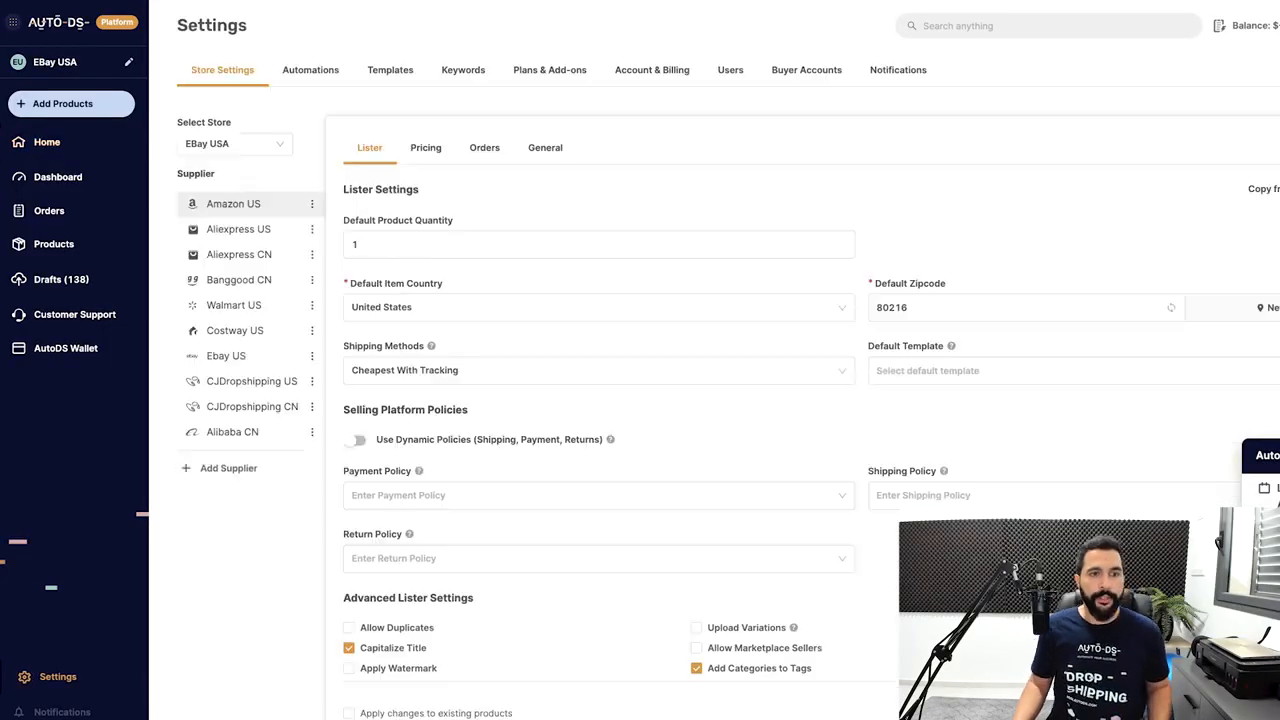
scroll(600, 400, "down", 1)
scroll(640, 400, "down", 2)
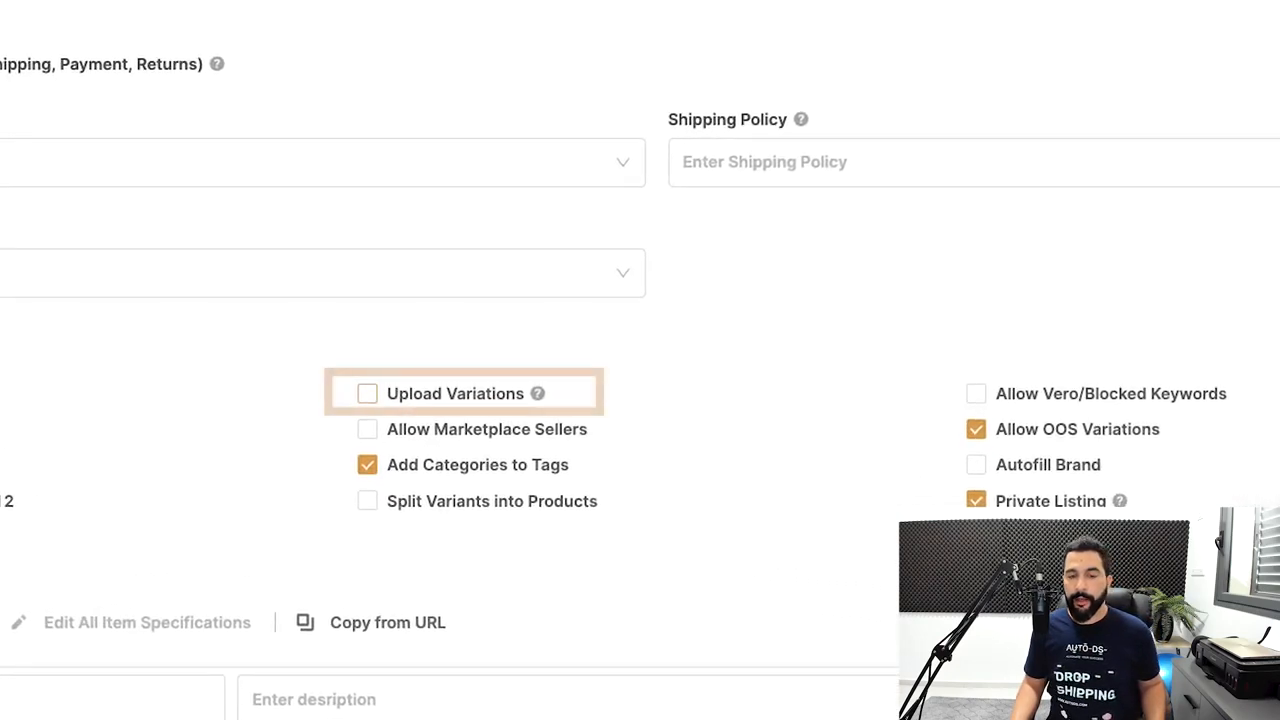
left_click(367, 394)
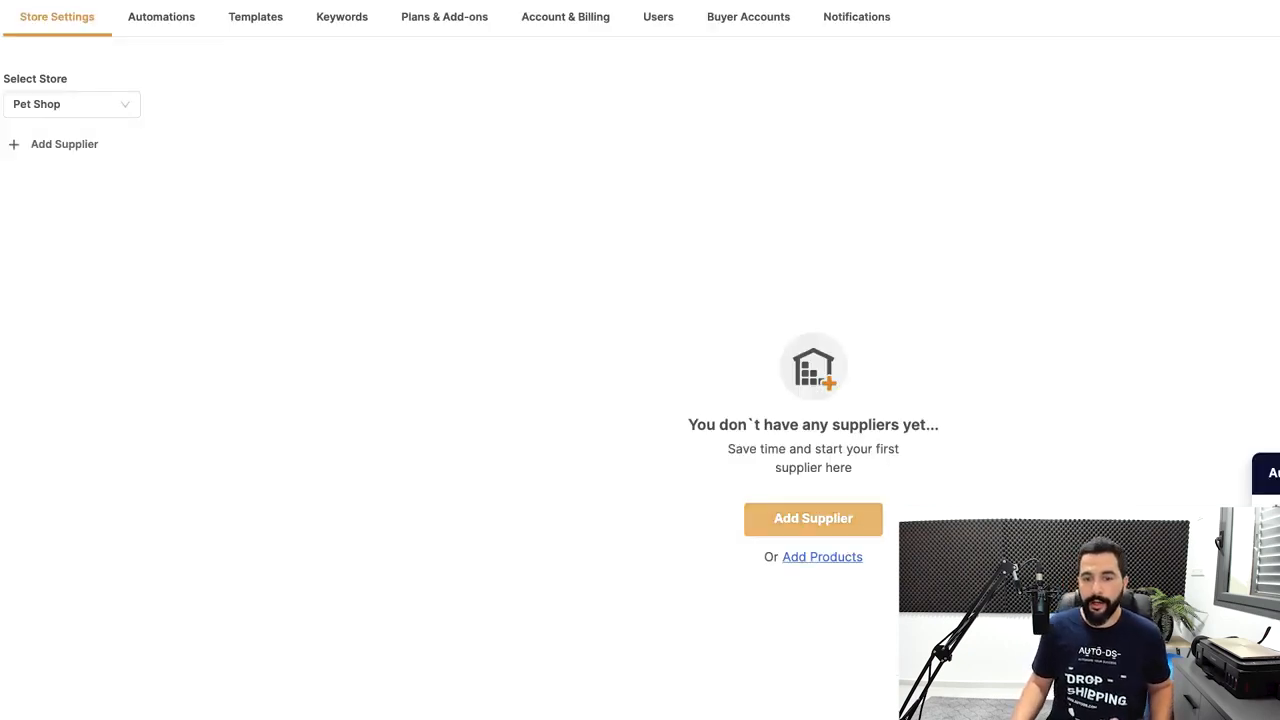
Add Amazon United States as a Pet Shop supplier with recommended settings, and toggle Upload Variations on and back off
left_click(813, 519)
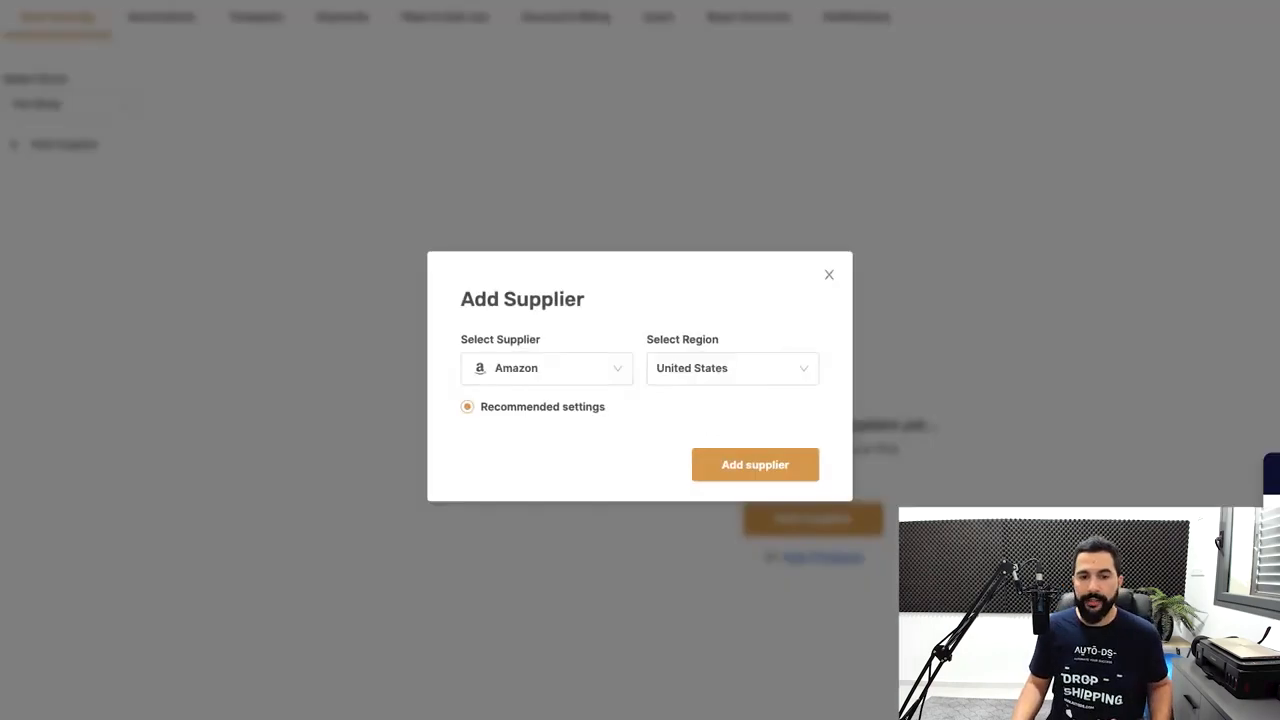
left_click(547, 369)
left_click(516, 406)
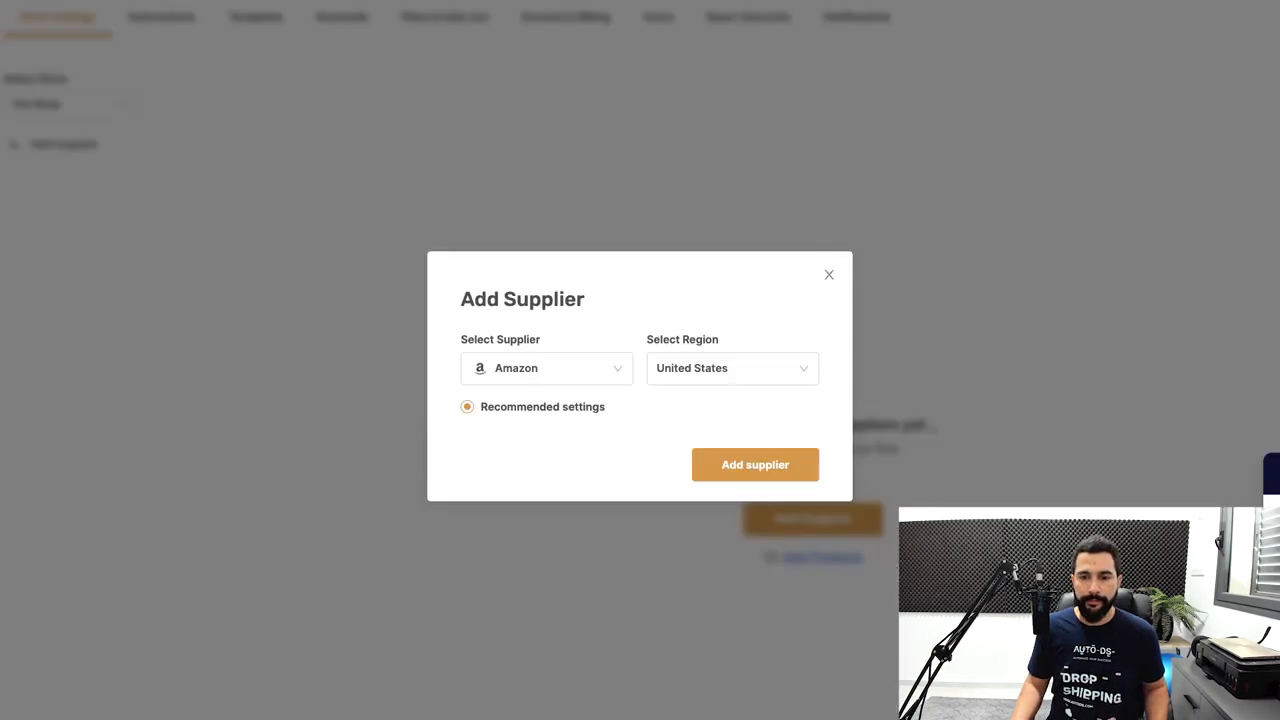
left_click(755, 464)
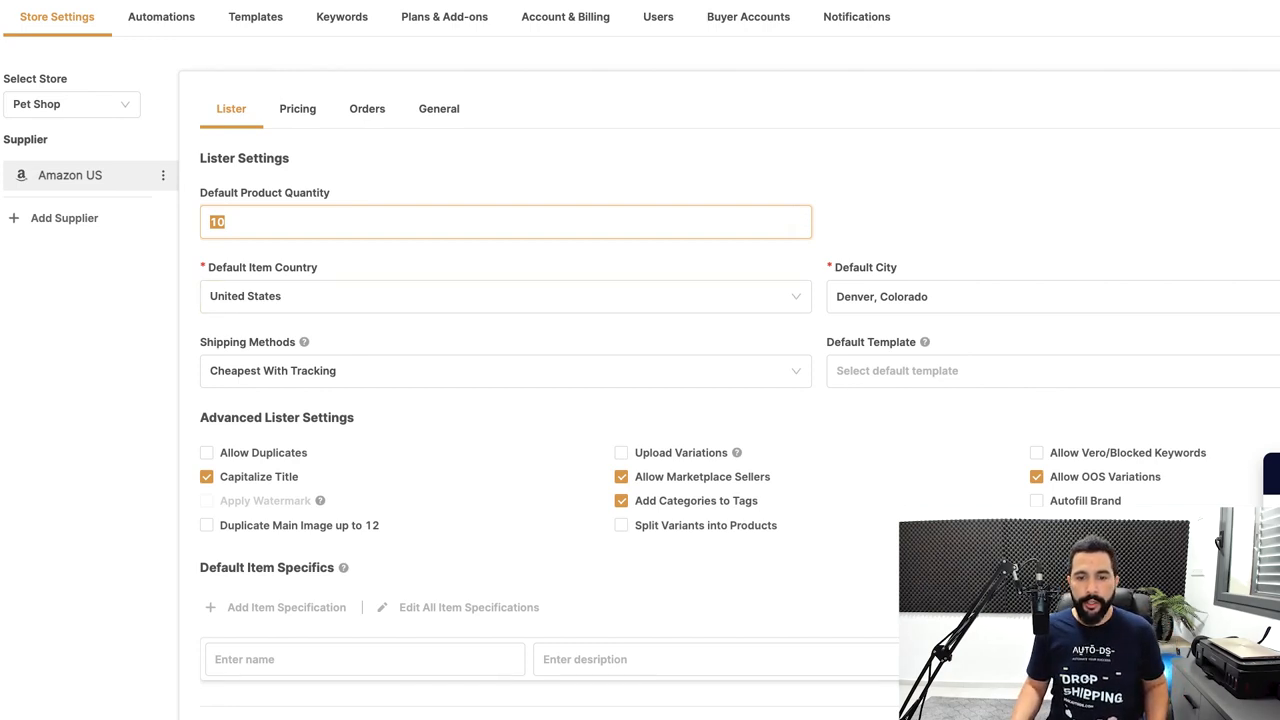
left_click(621, 453)
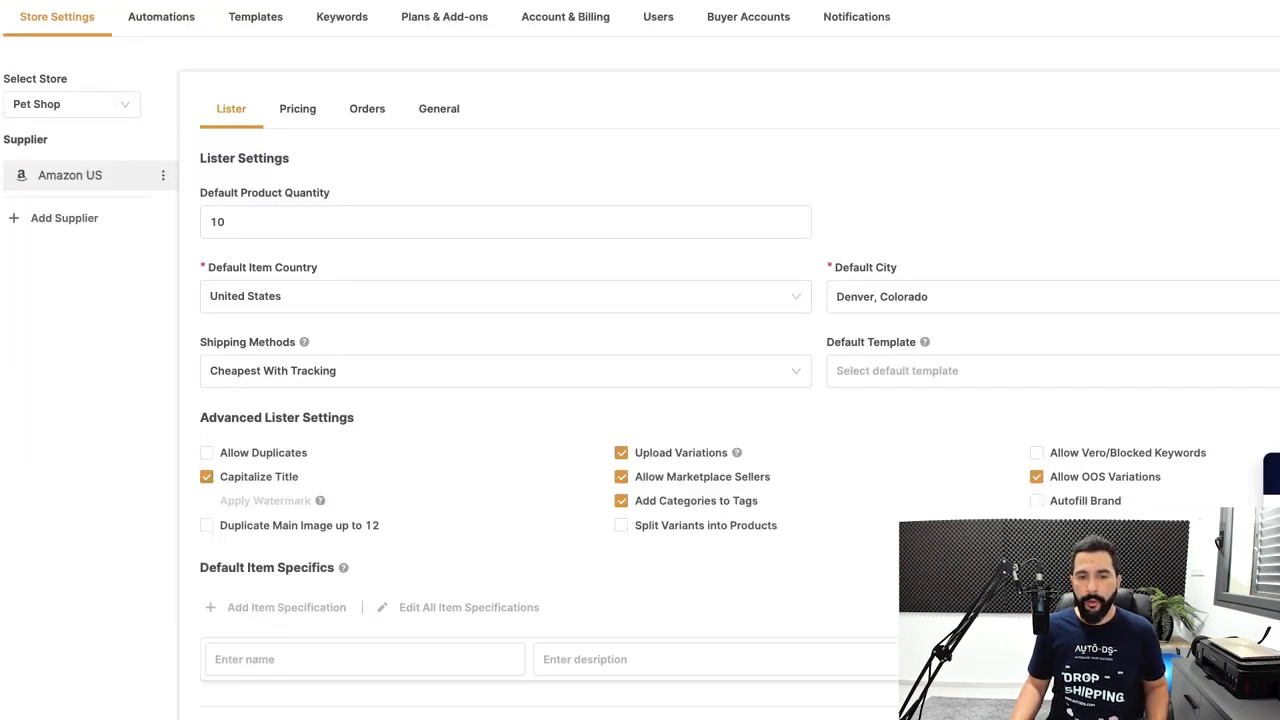
left_click(621, 453)
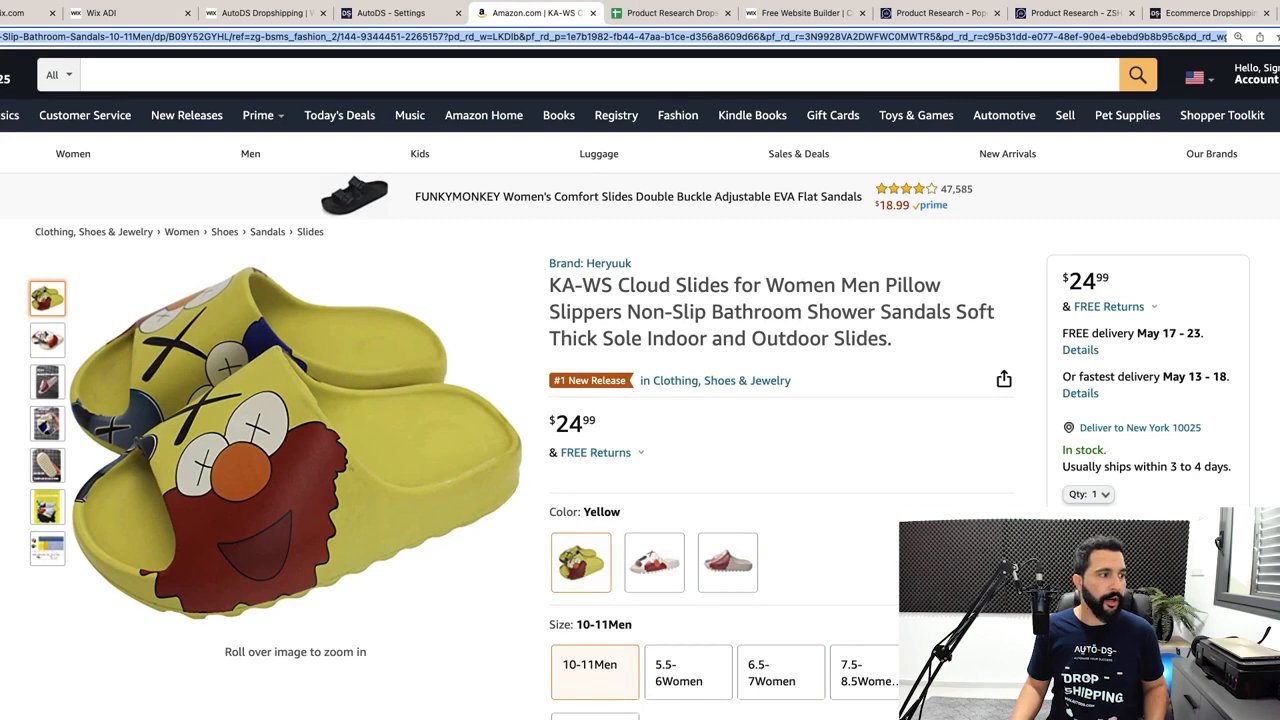
Copy the Amazon cloud slides page URL and start a single product import in AutoDS
right_click(180, 36)
left_click(220, 126)
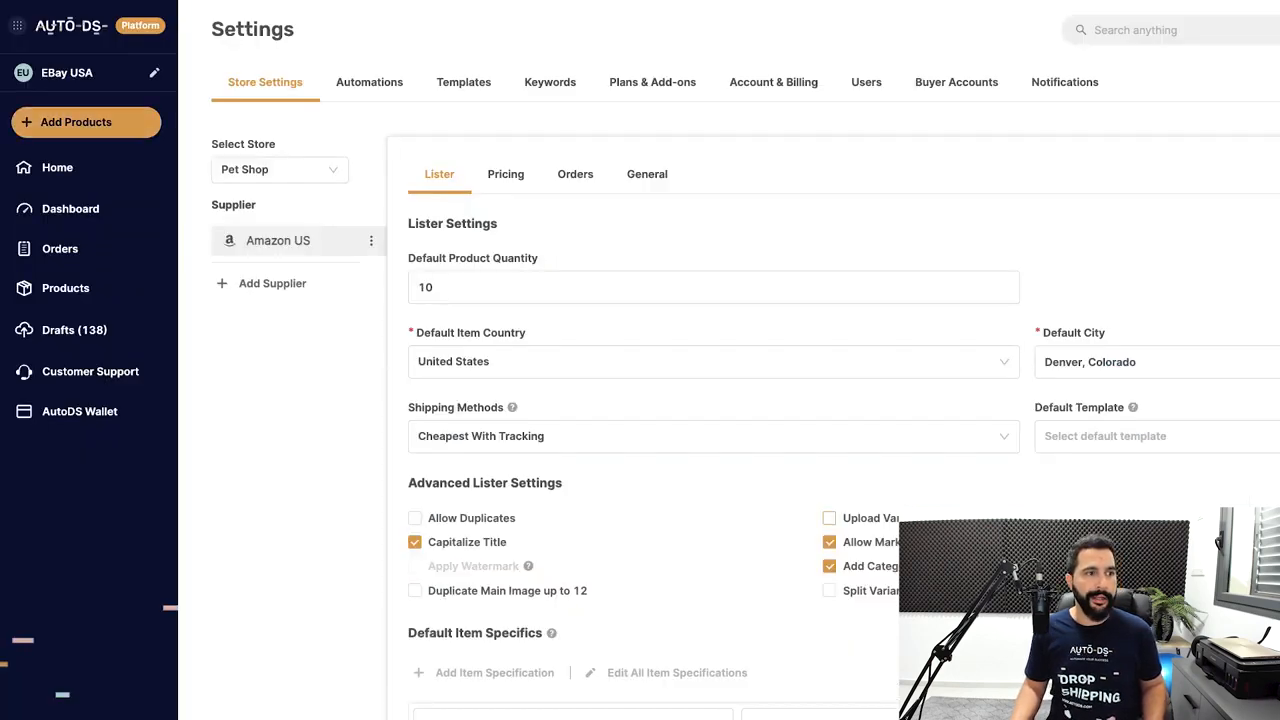
left_click(86, 122)
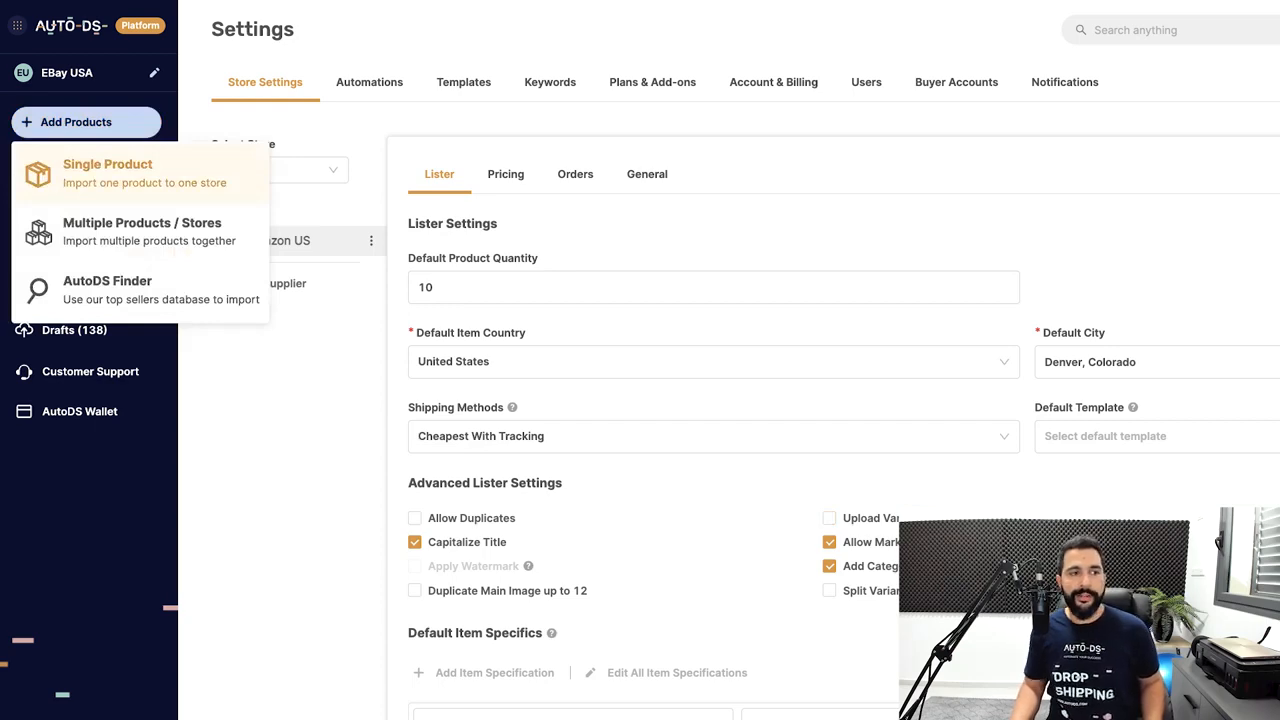
left_click(108, 172)
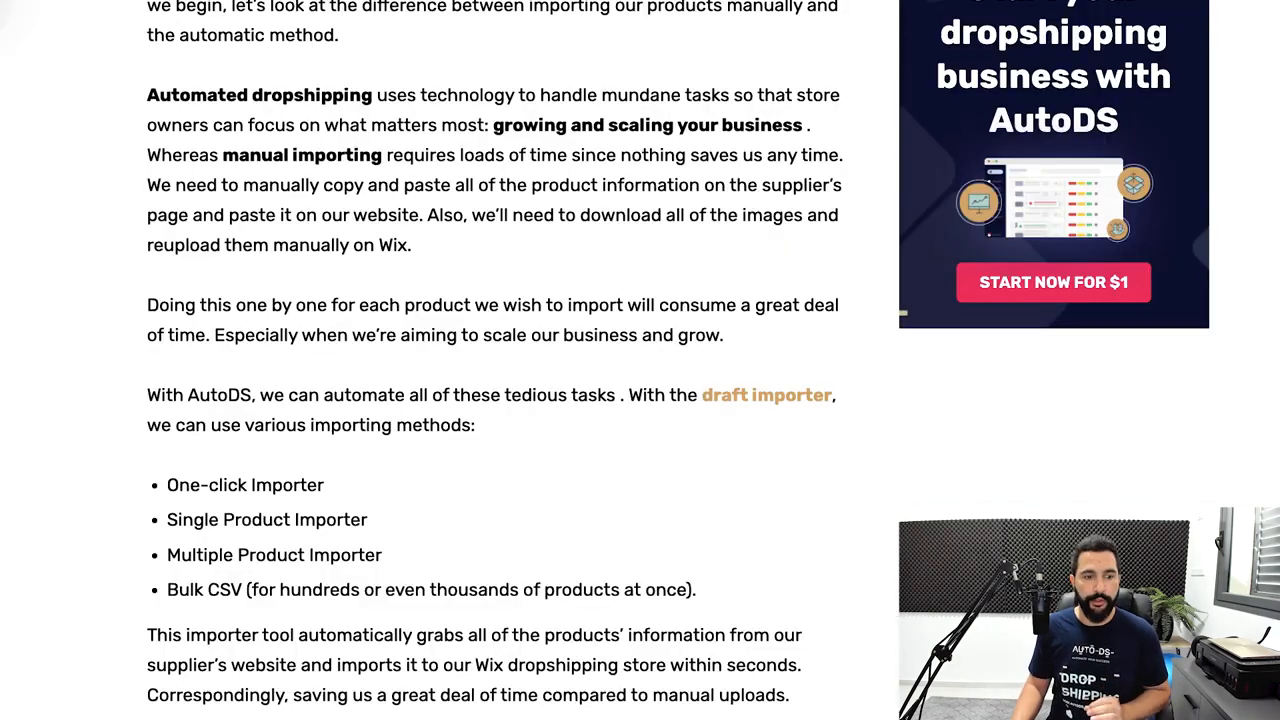
scroll(495, 360, "down", 2)
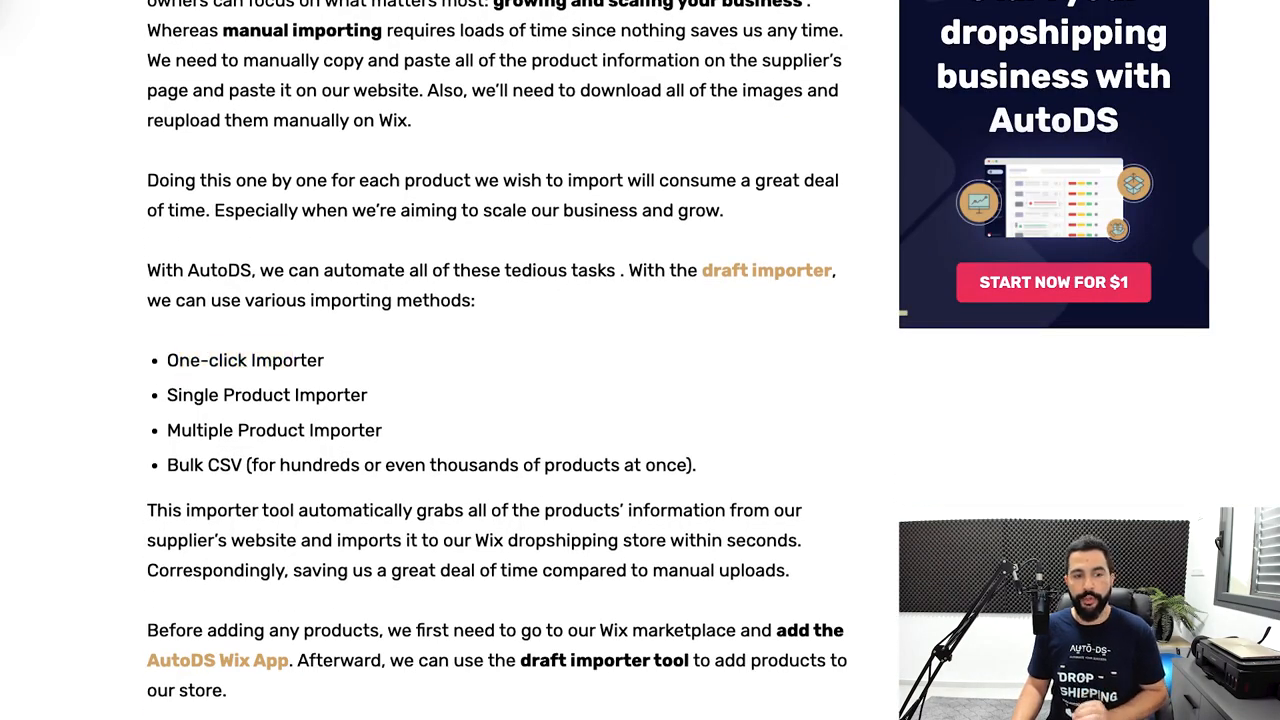
scroll(495, 360, "down", 1)
scroll(495, 360, "down", 2)
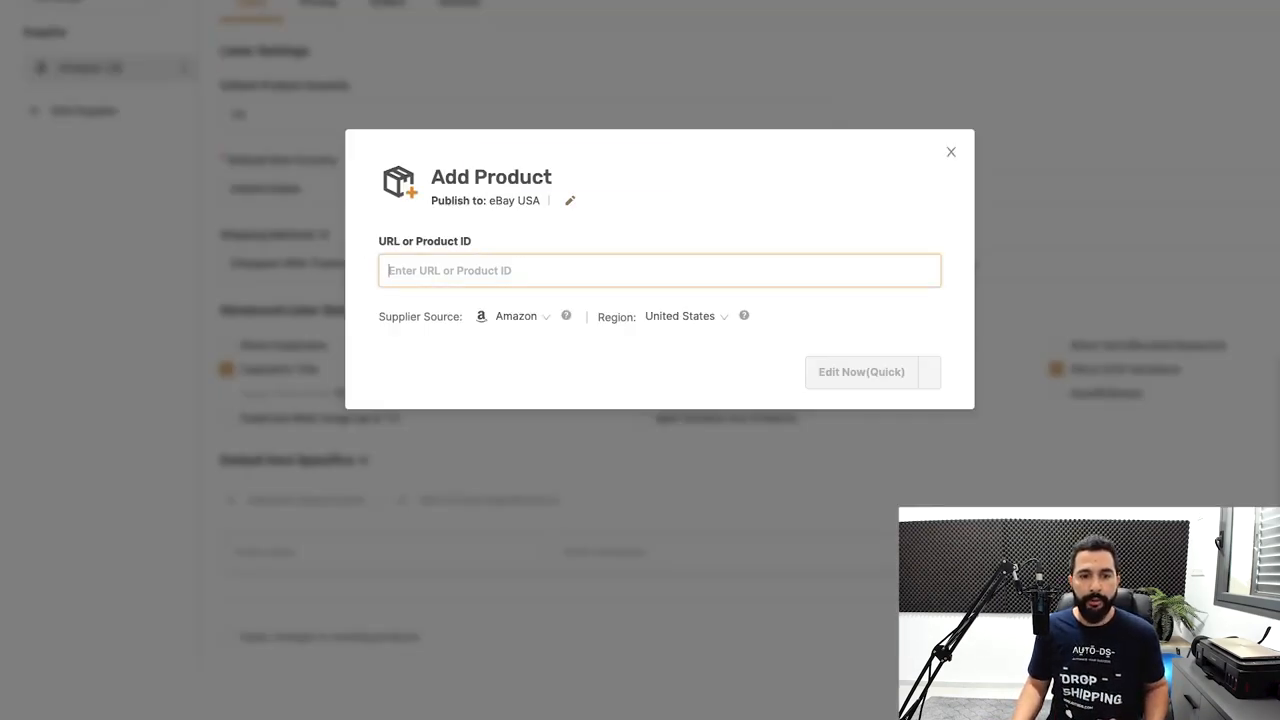
Set Pet Shop under Wix as the publishing store and load the copied Amazon product URL for quick editing
scroll(655, 280, "down", 10)
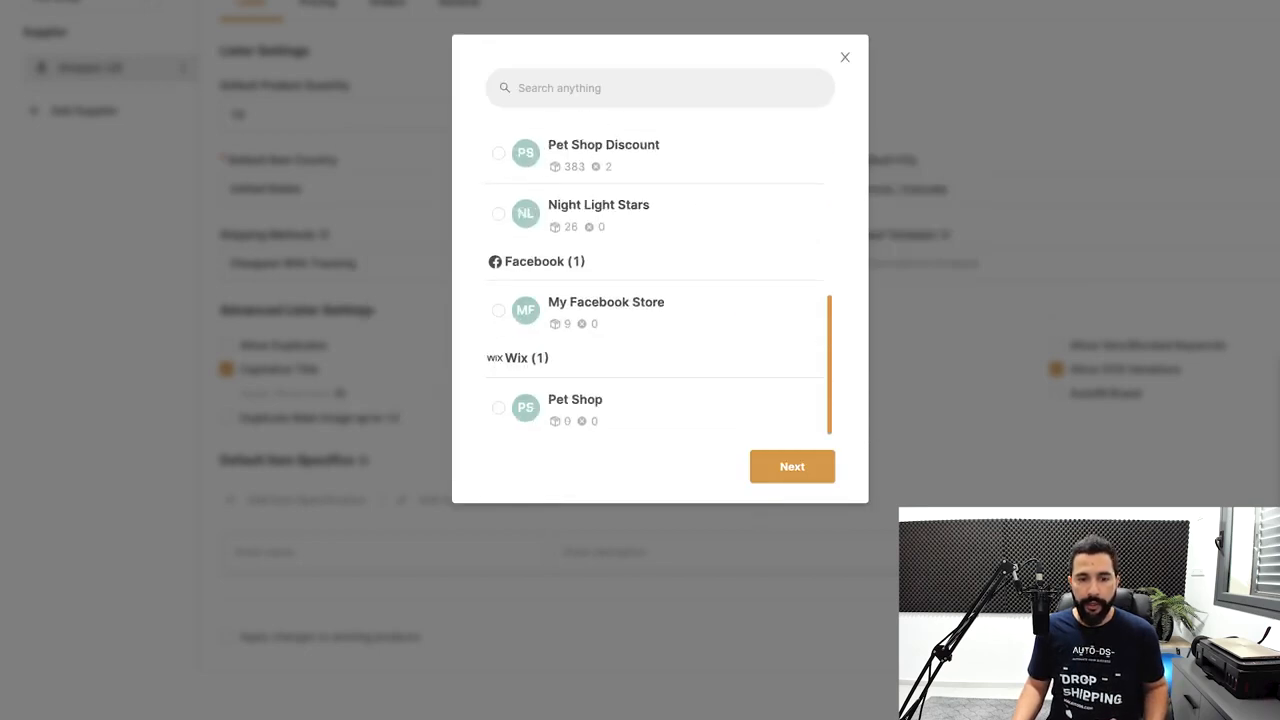
left_click(499, 408)
left_click(792, 466)
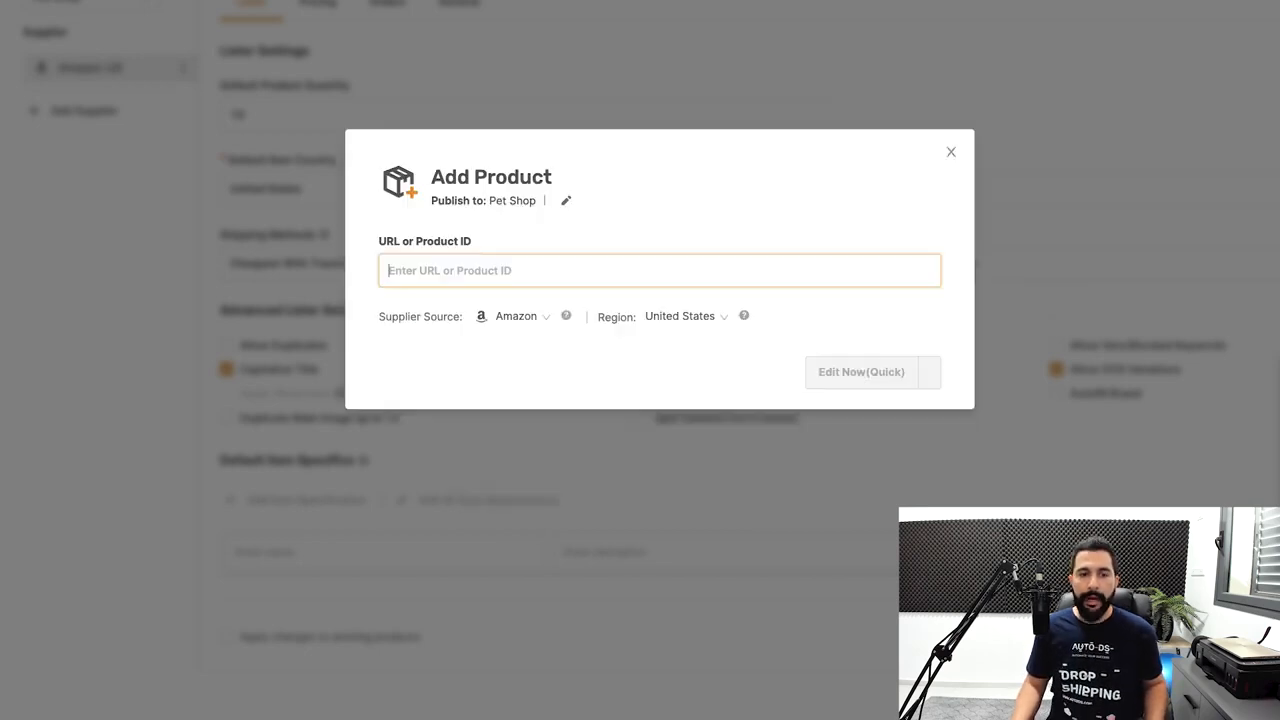
key("ctrl+v")
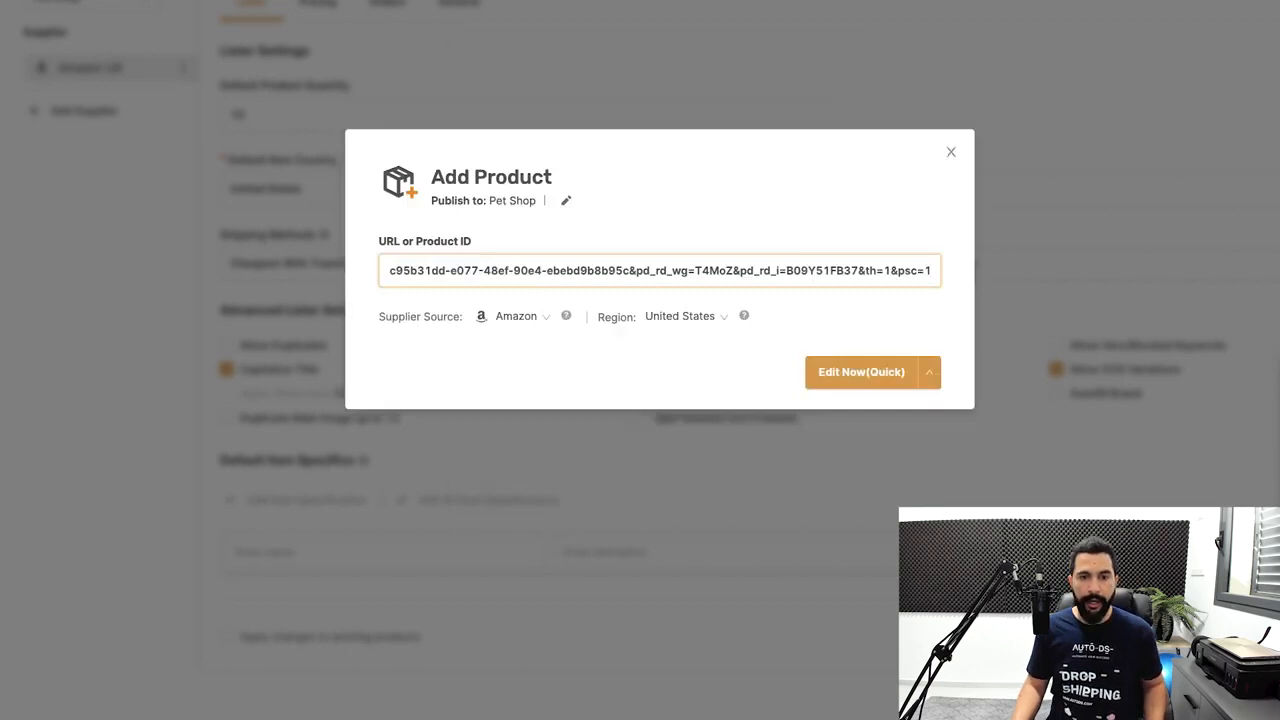
key("Tab")
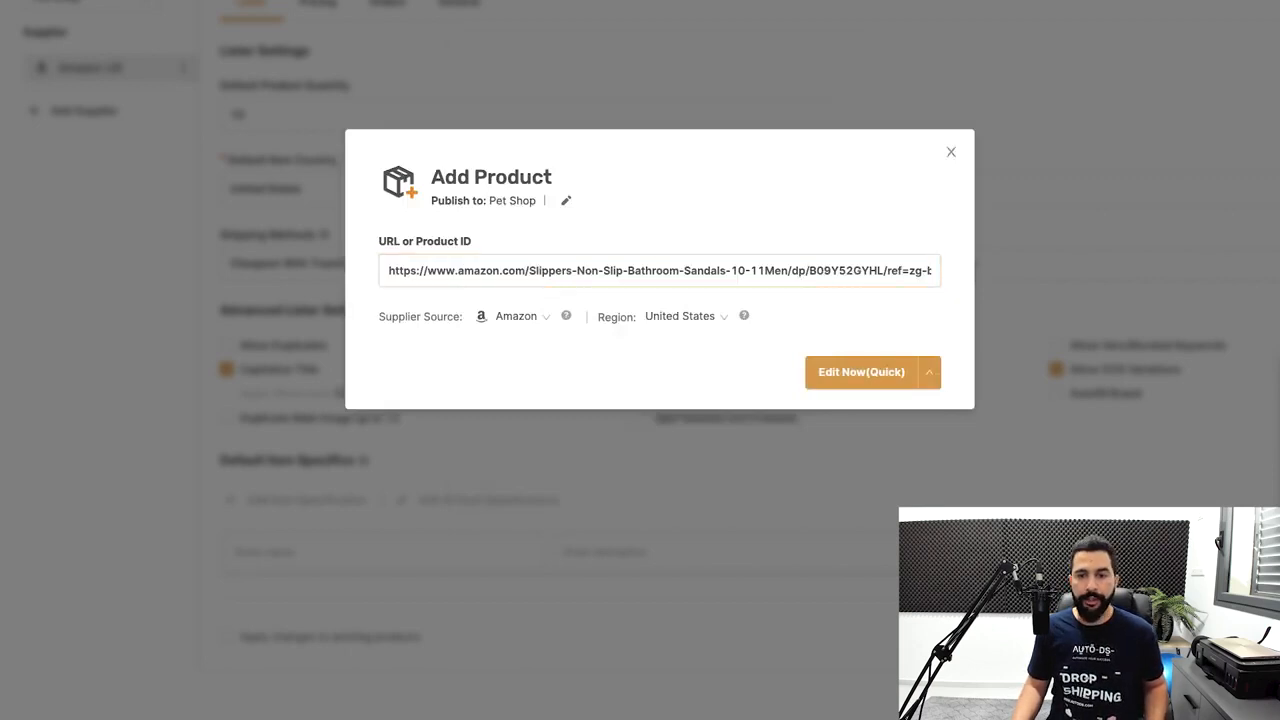
left_click(861, 372)
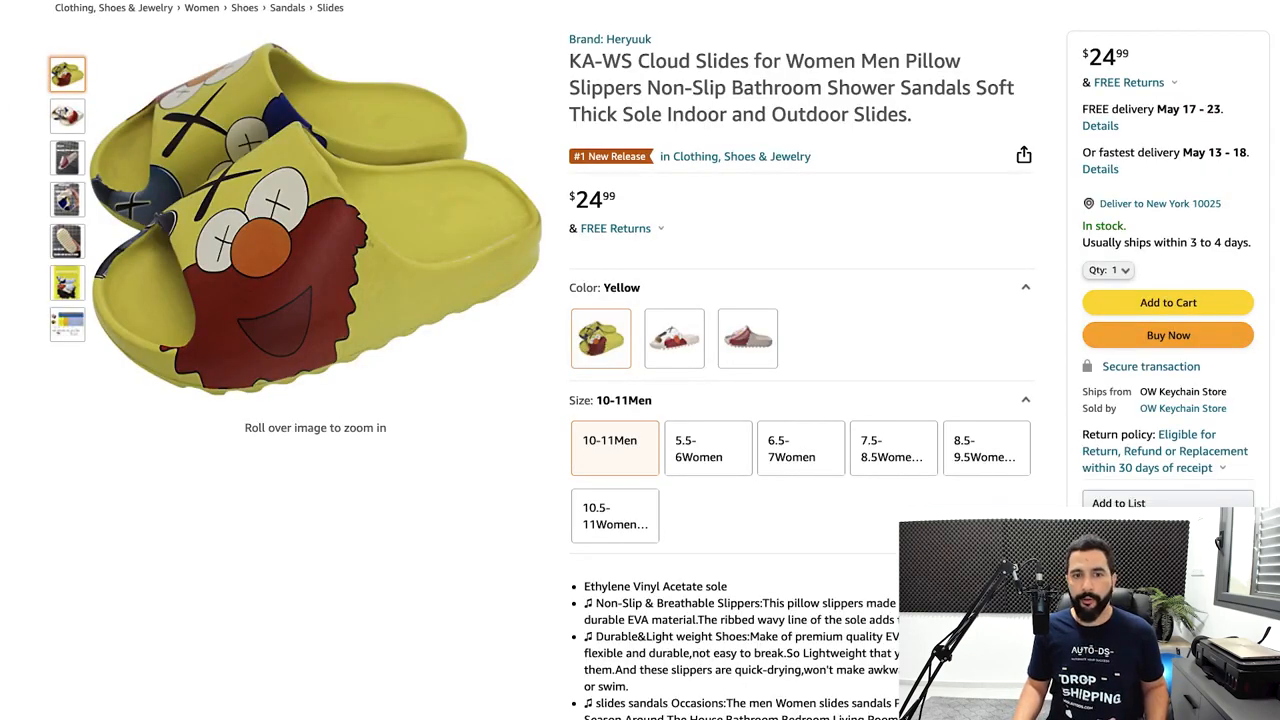
Remove the KA-WS brand prefix and the final period from the product title
left_click_drag(569, 60, 633, 60)
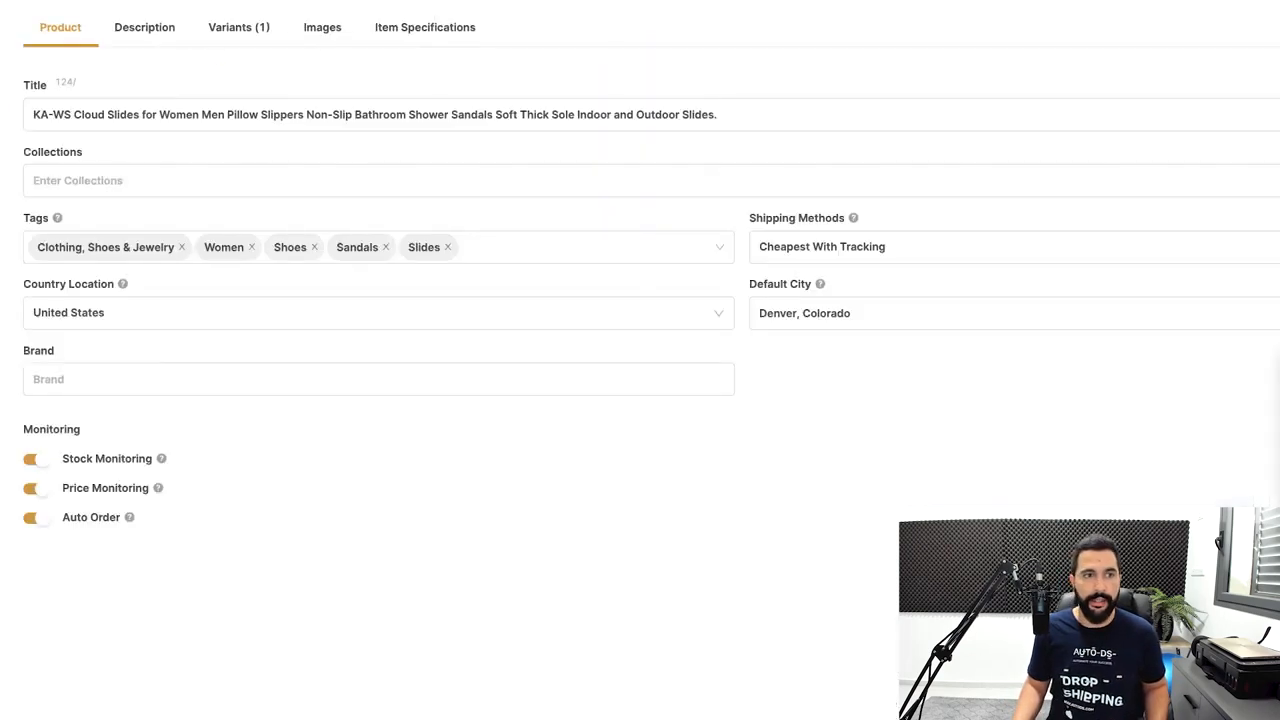
left_click(717, 114)
left_click_drag(75, 114, 33, 114)
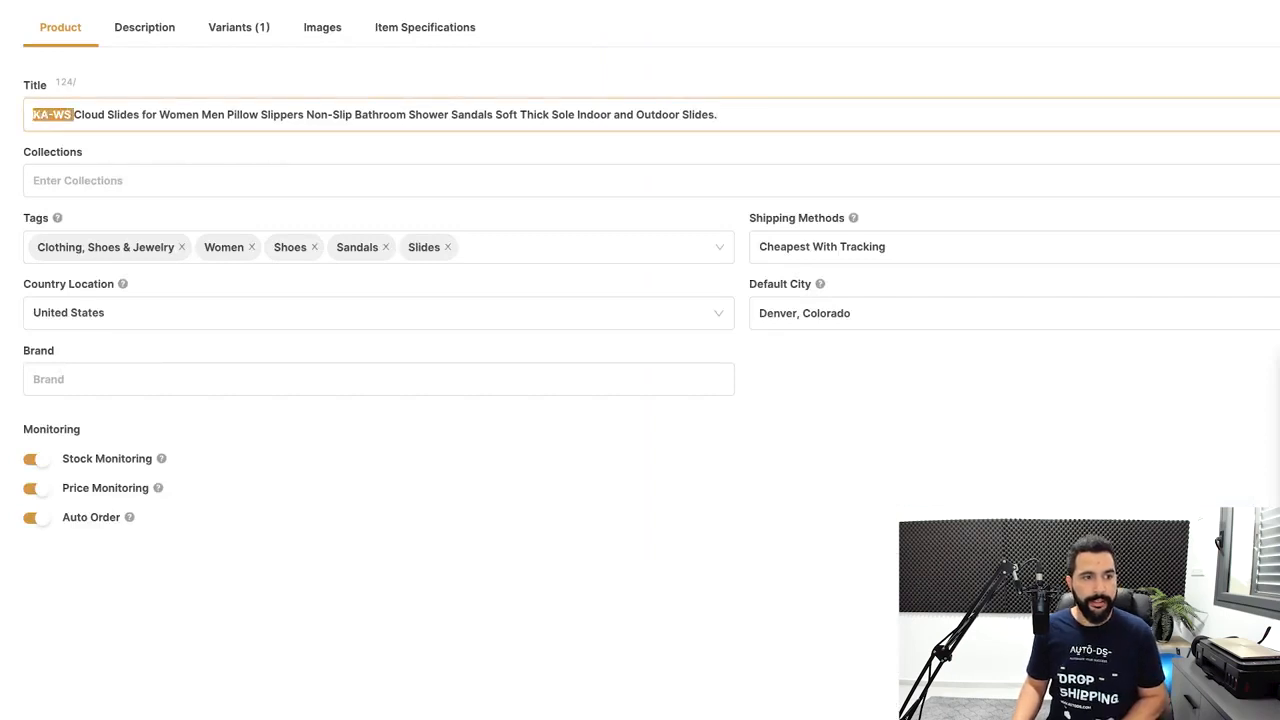
key("BackSpace")
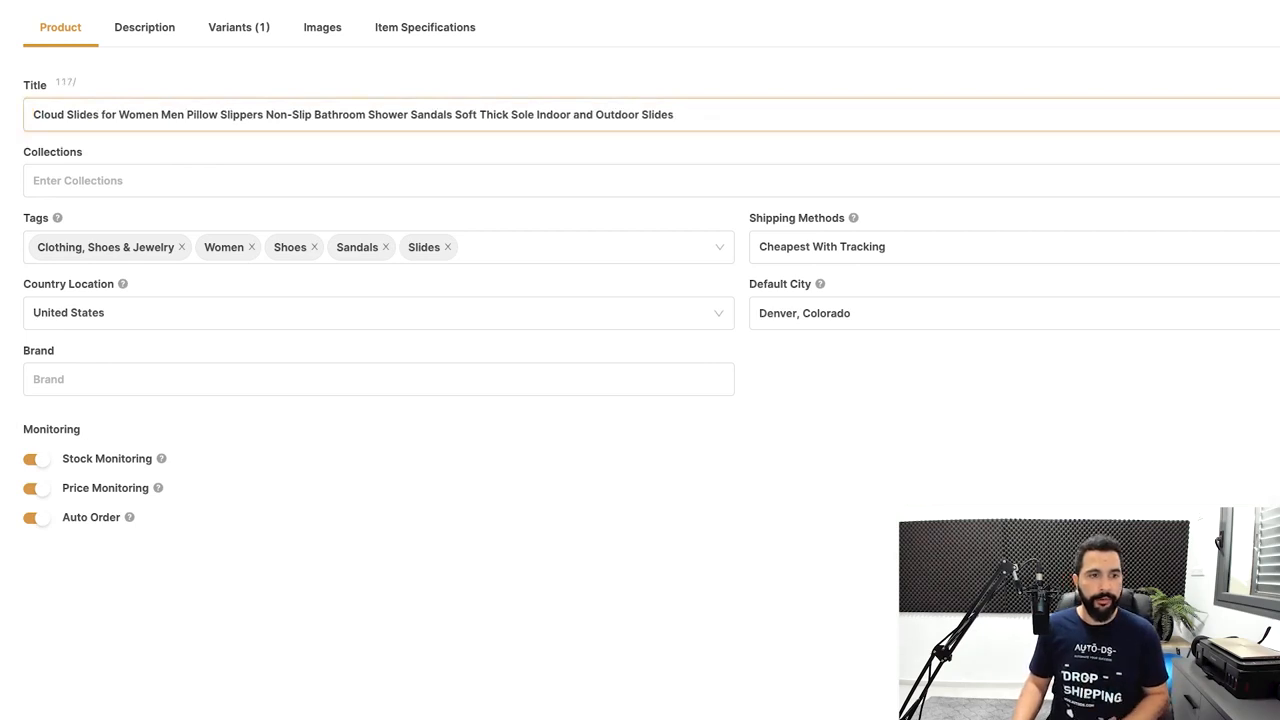
Add the tag "men" to the product and place the cursor in the empty Brand field
left_click(590, 247)
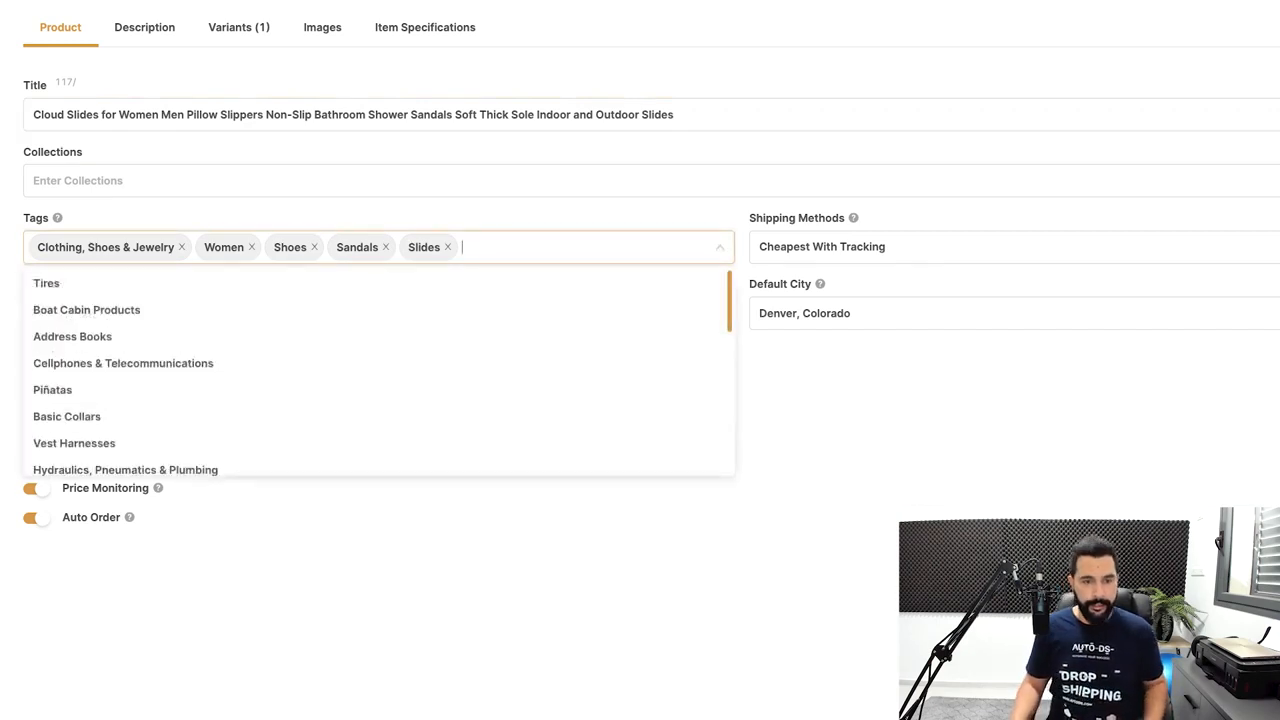
type("men")
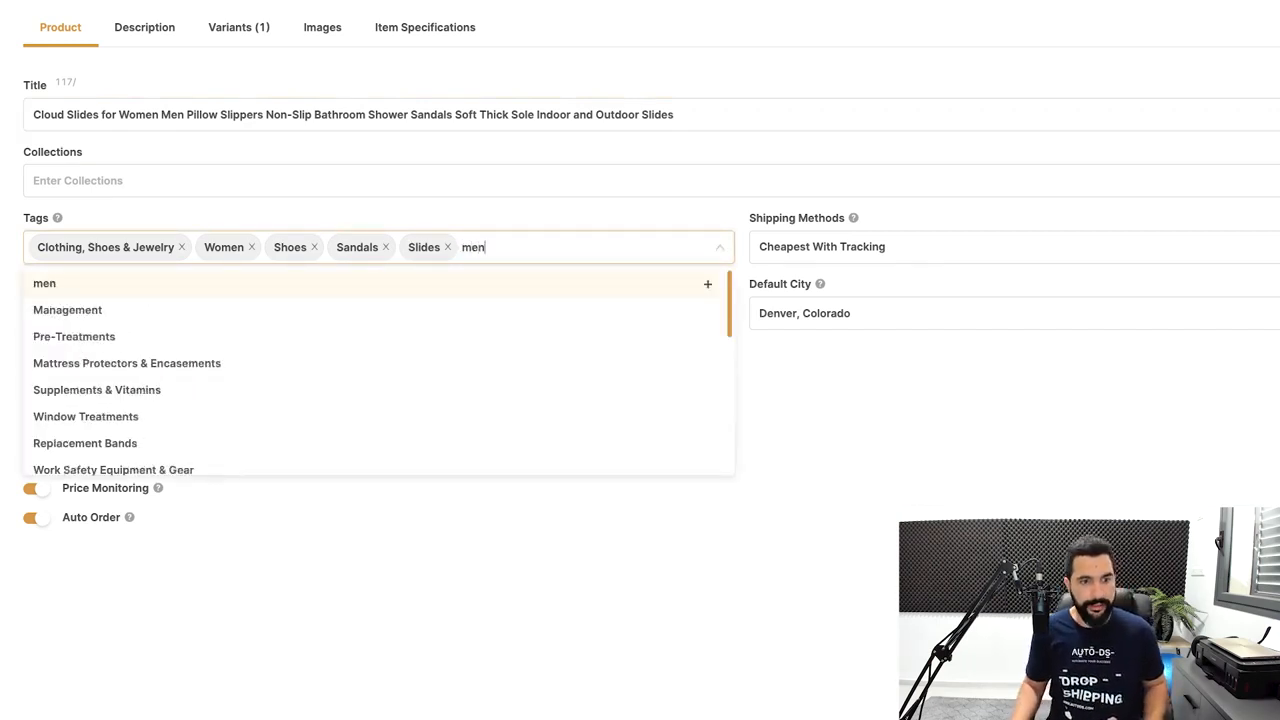
key("Return")
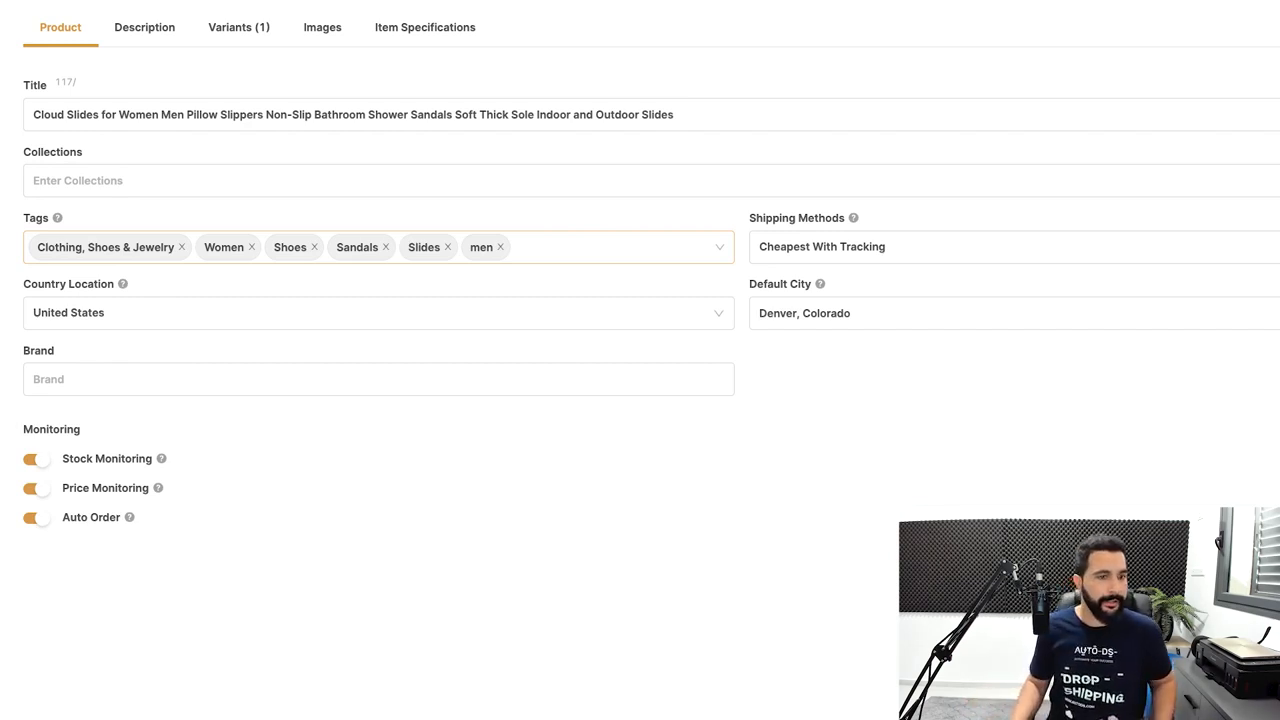
left_click(378, 379)
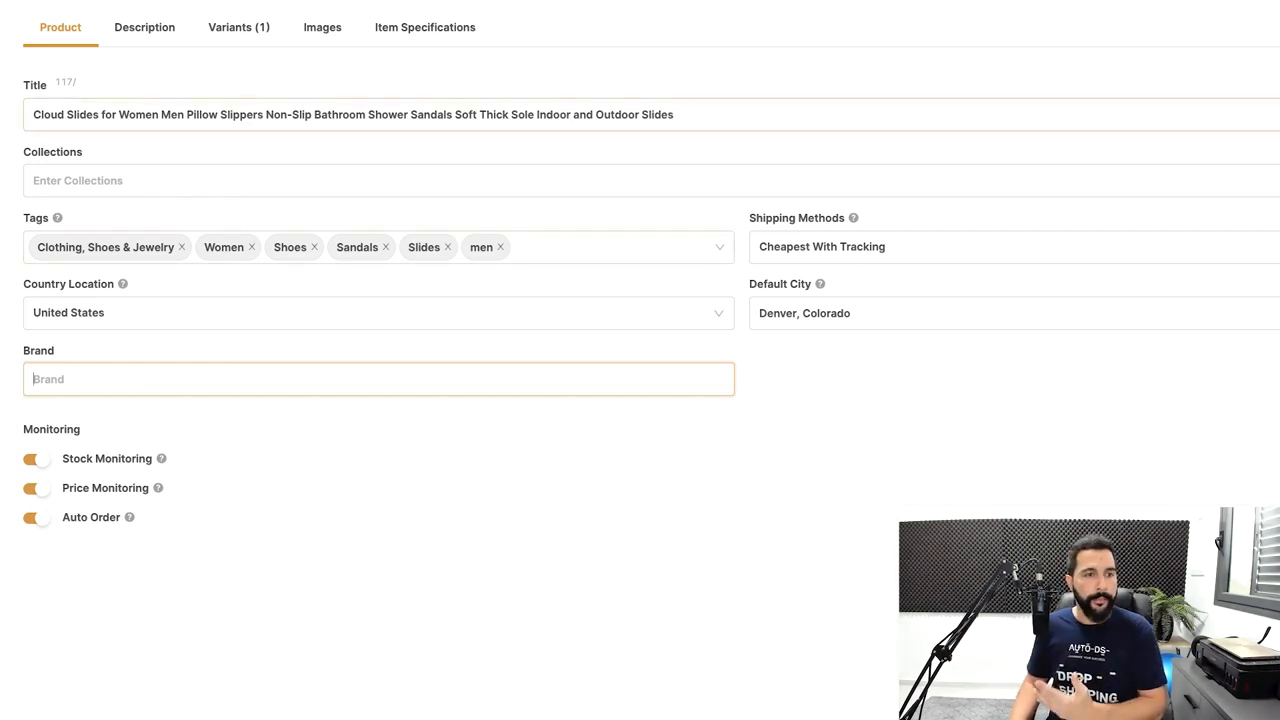
Open the product description for editing and start a new paragraph below its last bullet
left_click(144, 27)
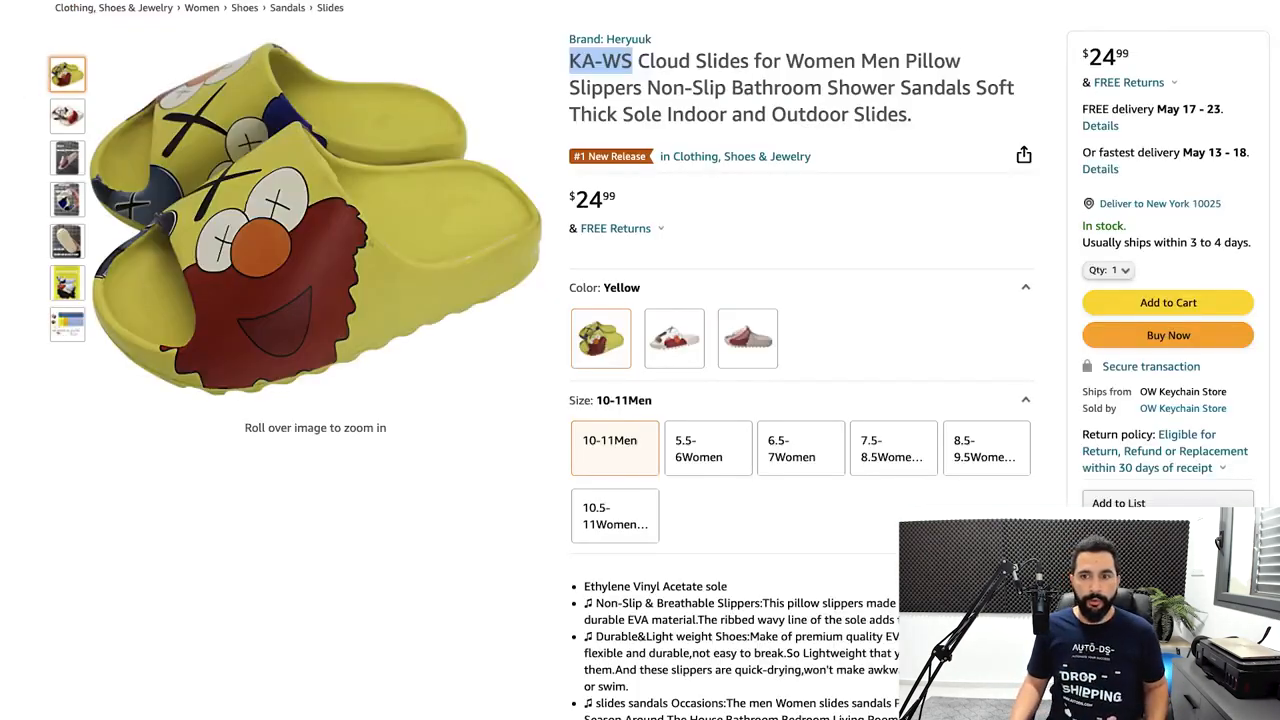
scroll(640, 360, "down", 5)
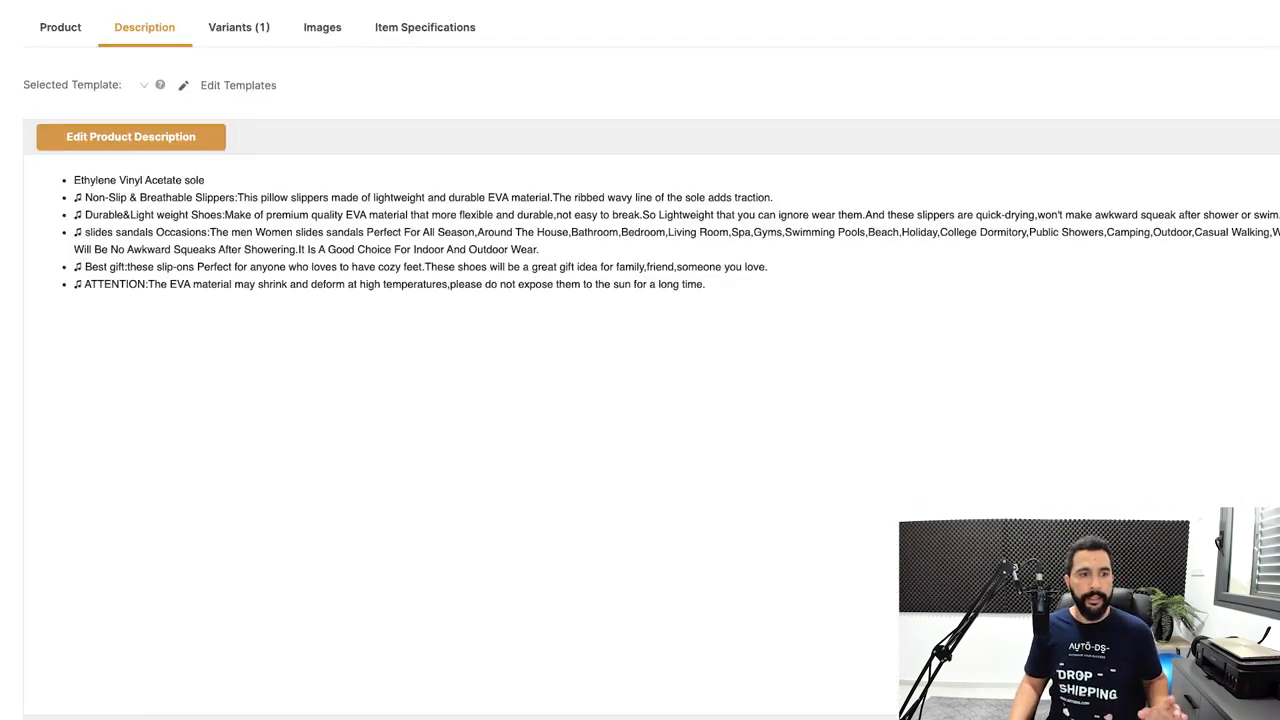
left_click(131, 137)
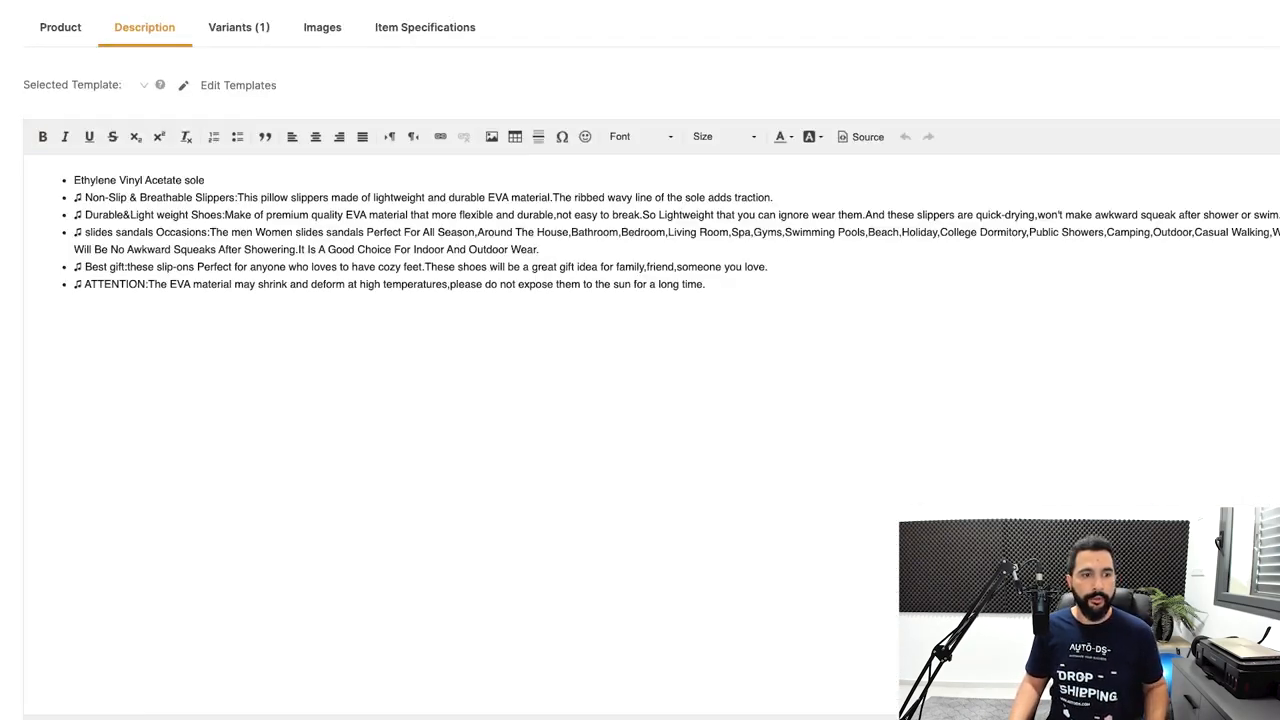
left_click(708, 287)
key("Return")
key("Return")
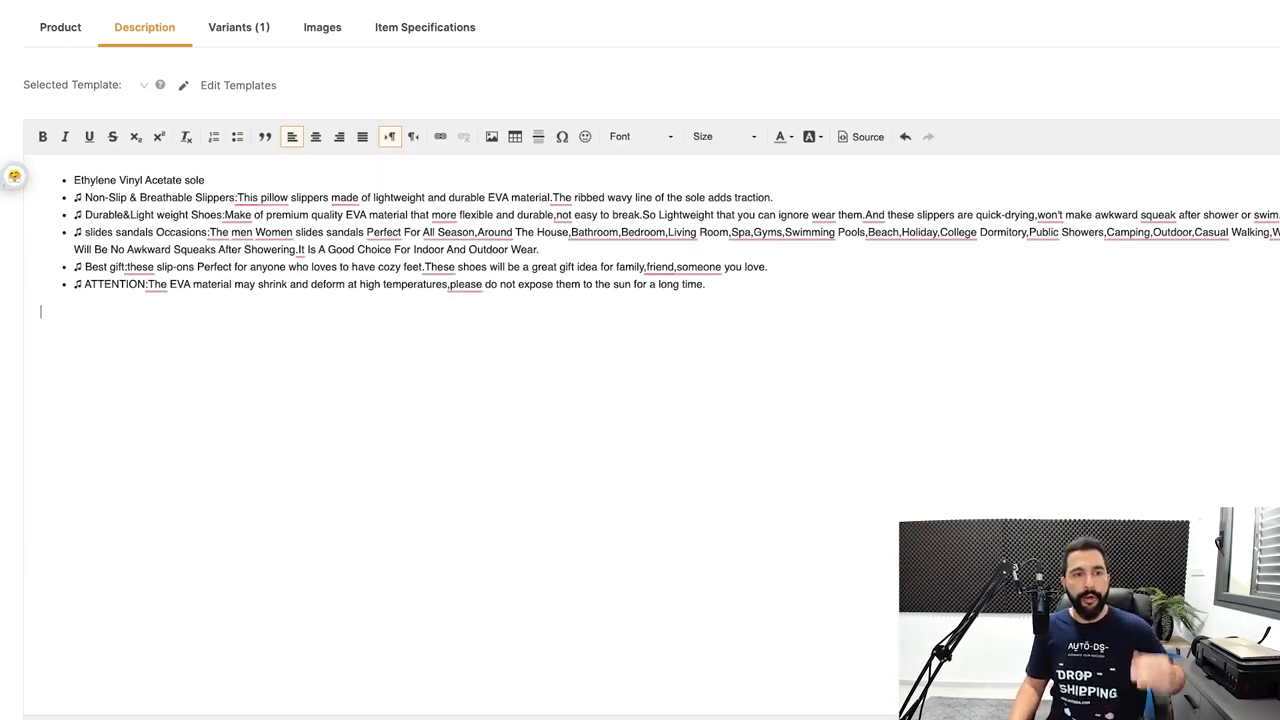
Review the yellow 10-11Men variant's pricing and general details, plus the product's images and item specifications
left_click(239, 27)
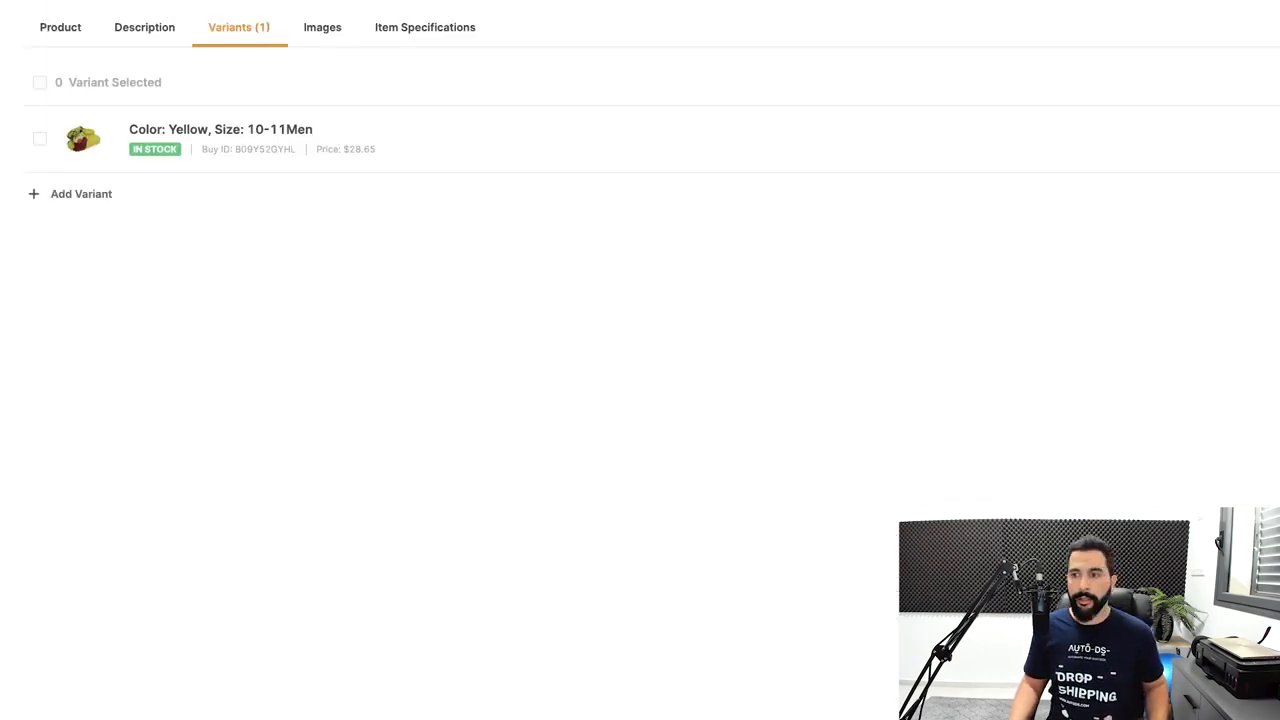
left_click(1270, 225)
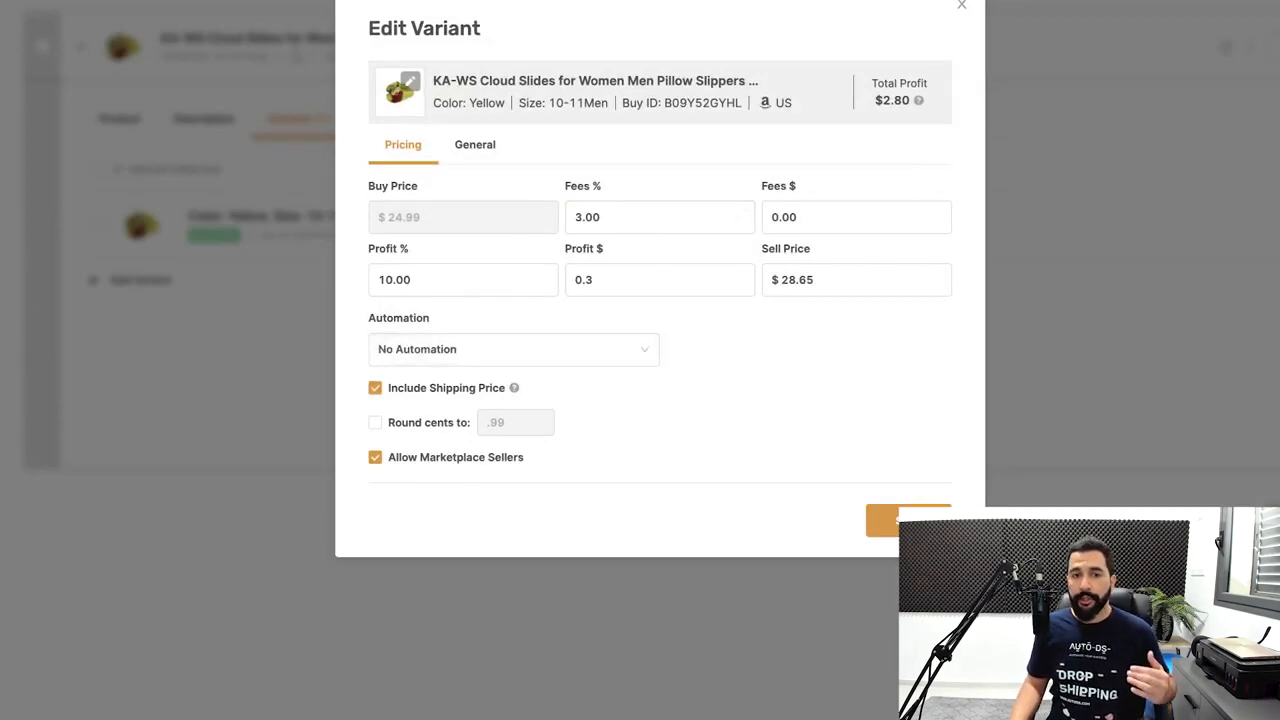
double_click(588, 217)
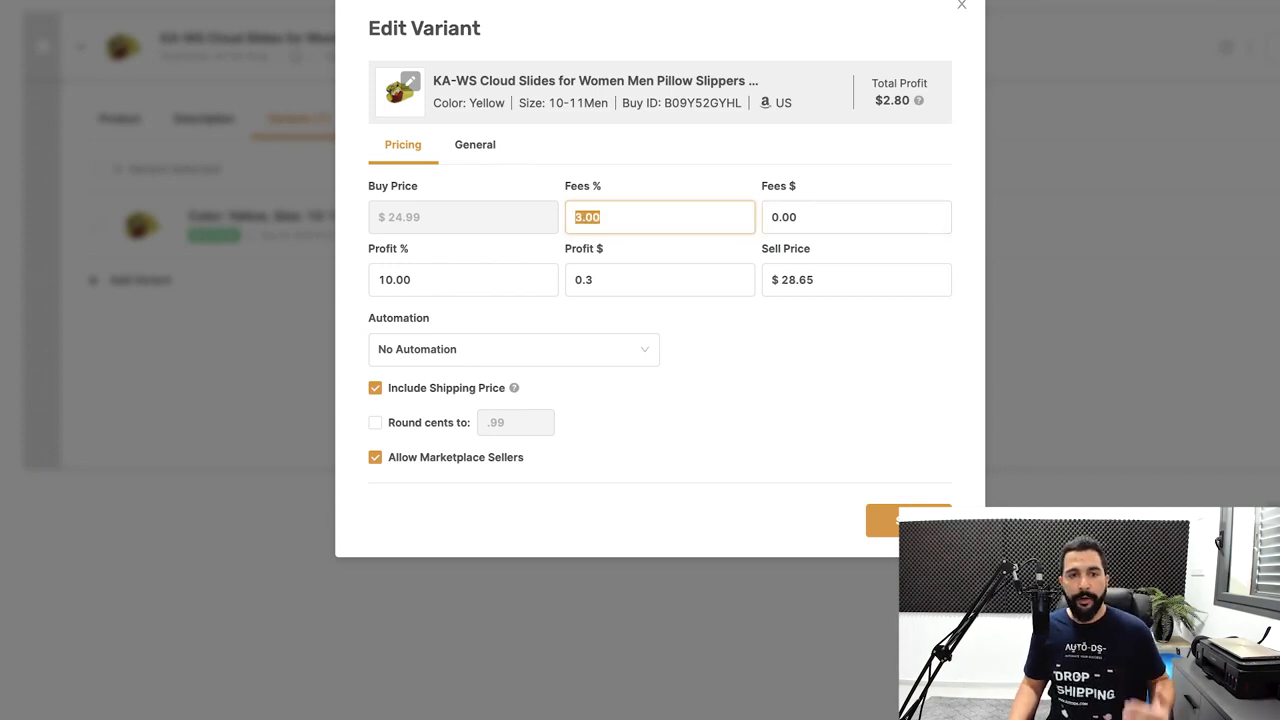
left_click(475, 145)
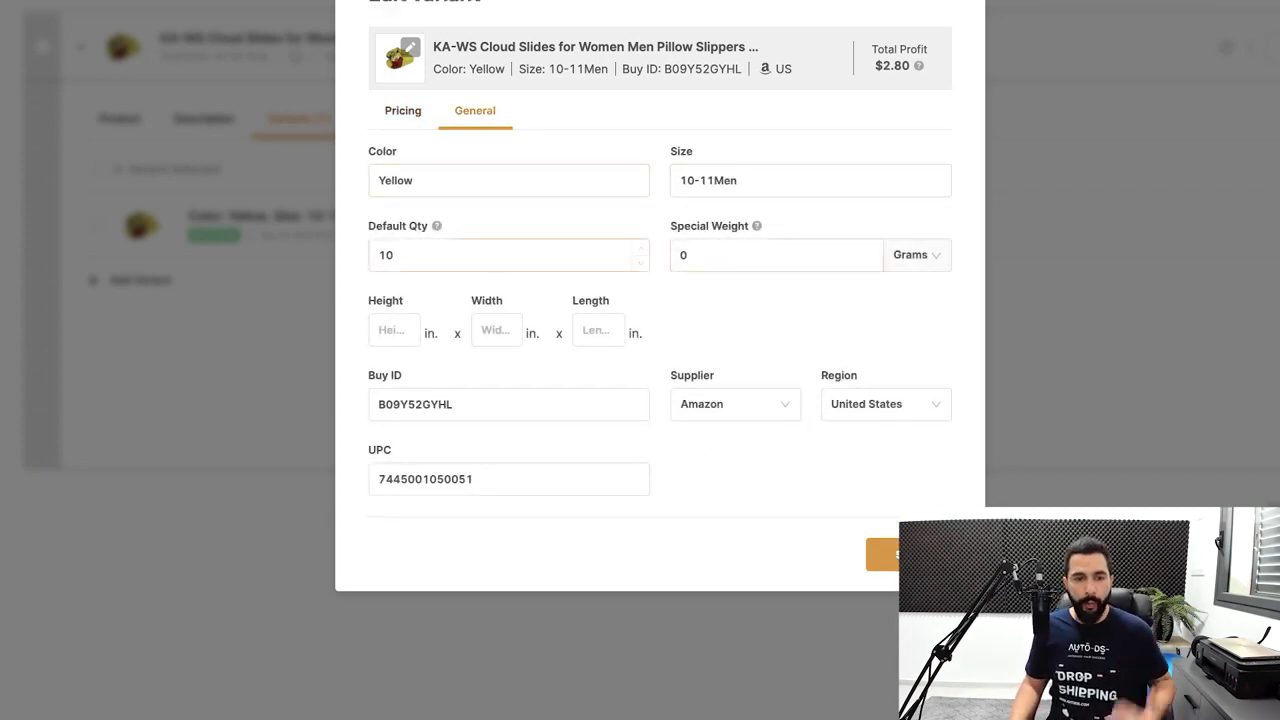
key("Escape")
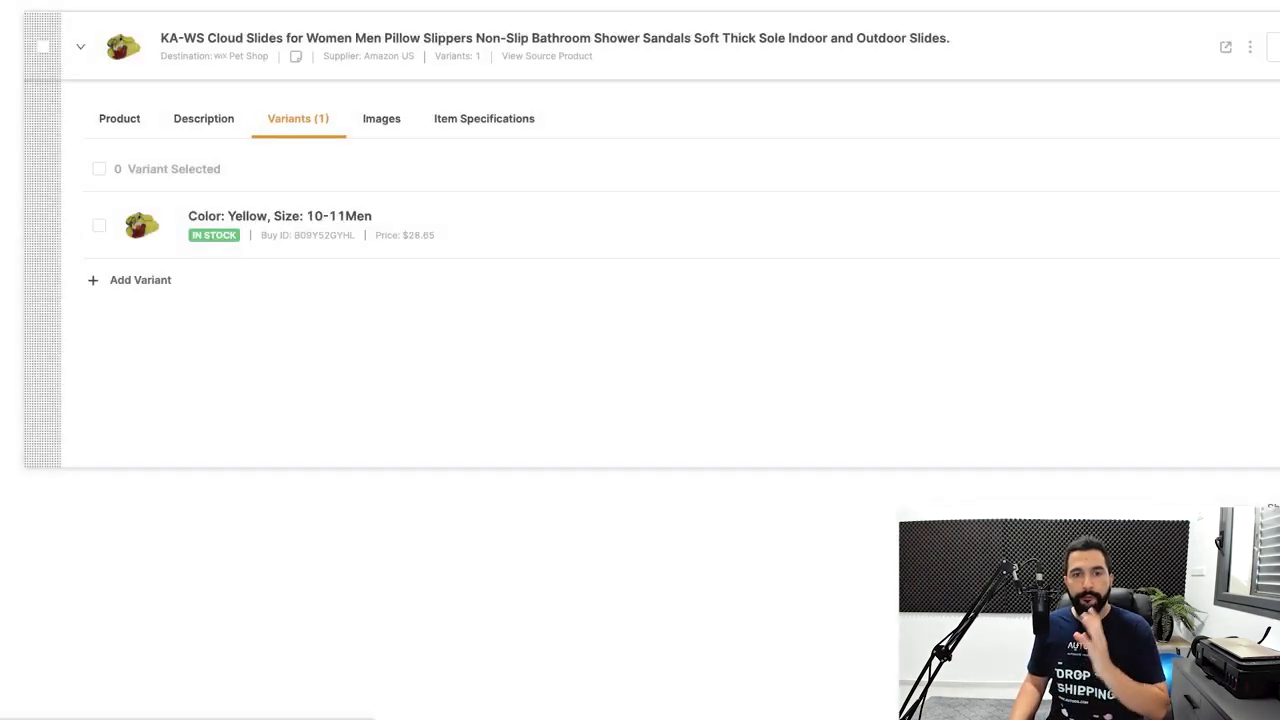
left_click(381, 118)
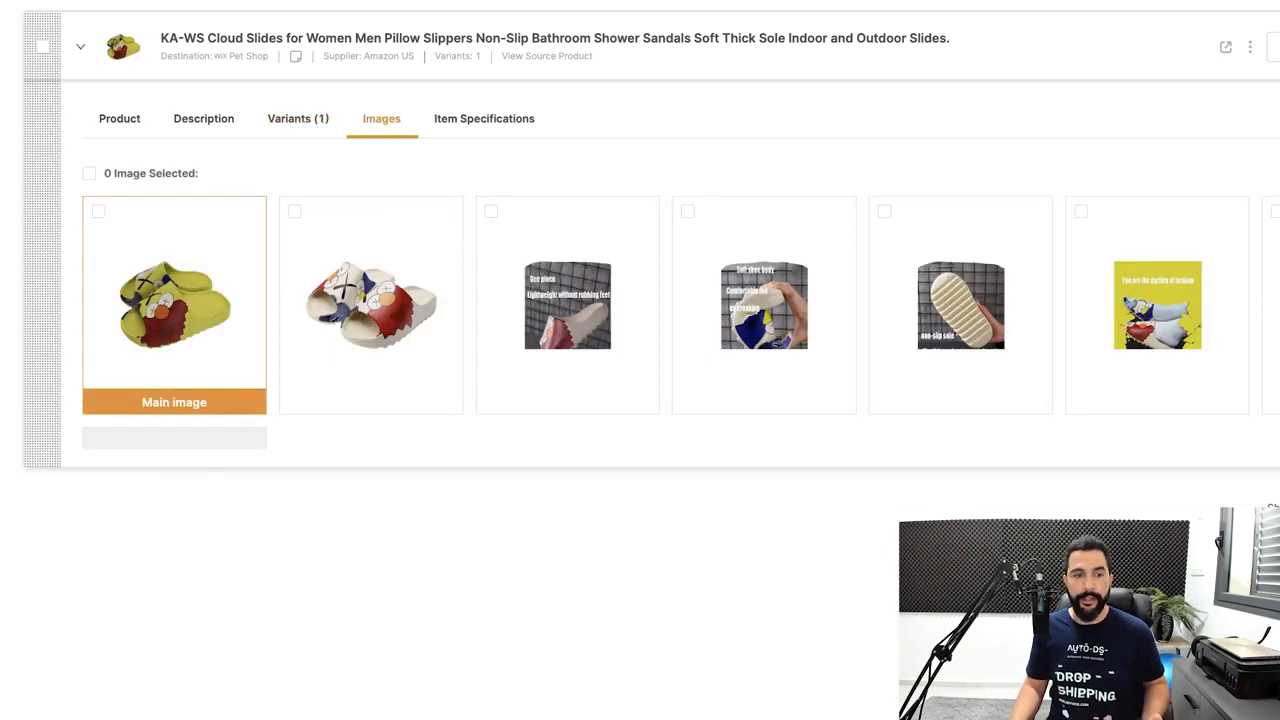
left_click(484, 119)
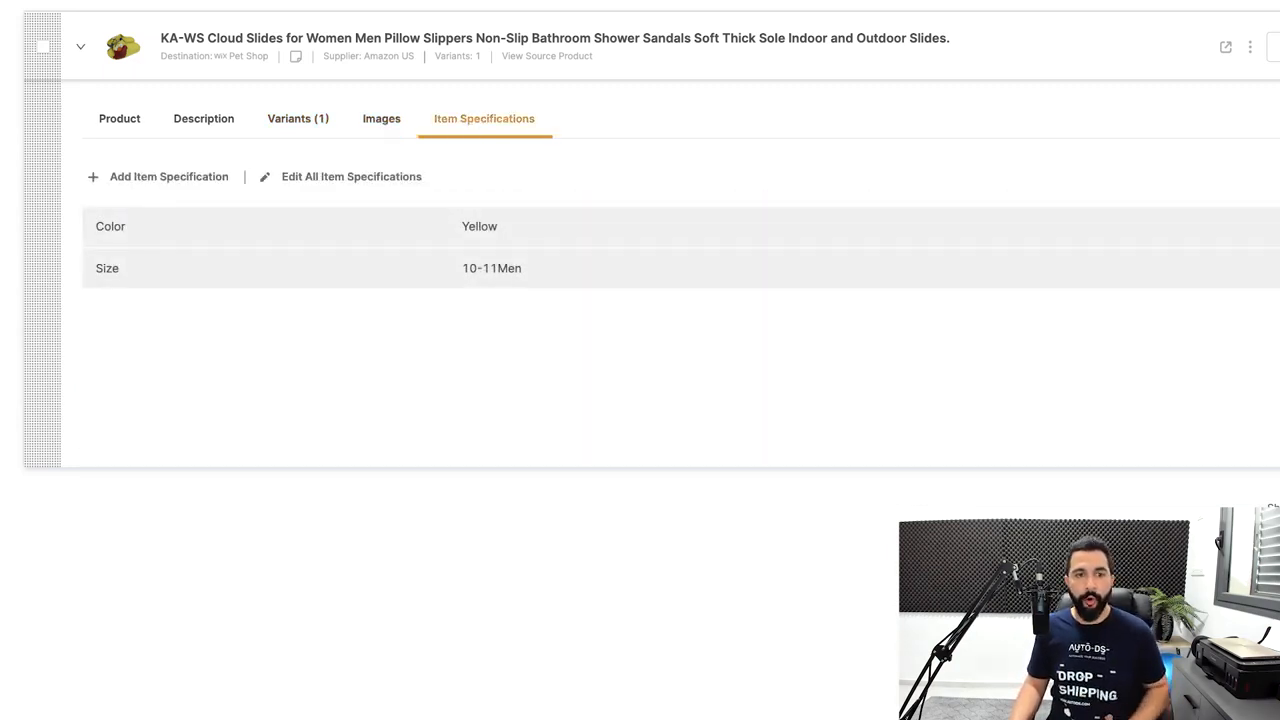
Review the supplier and region options offered for adding another variant to the cloud slides, keeping Amazon and United States
left_click(298, 119)
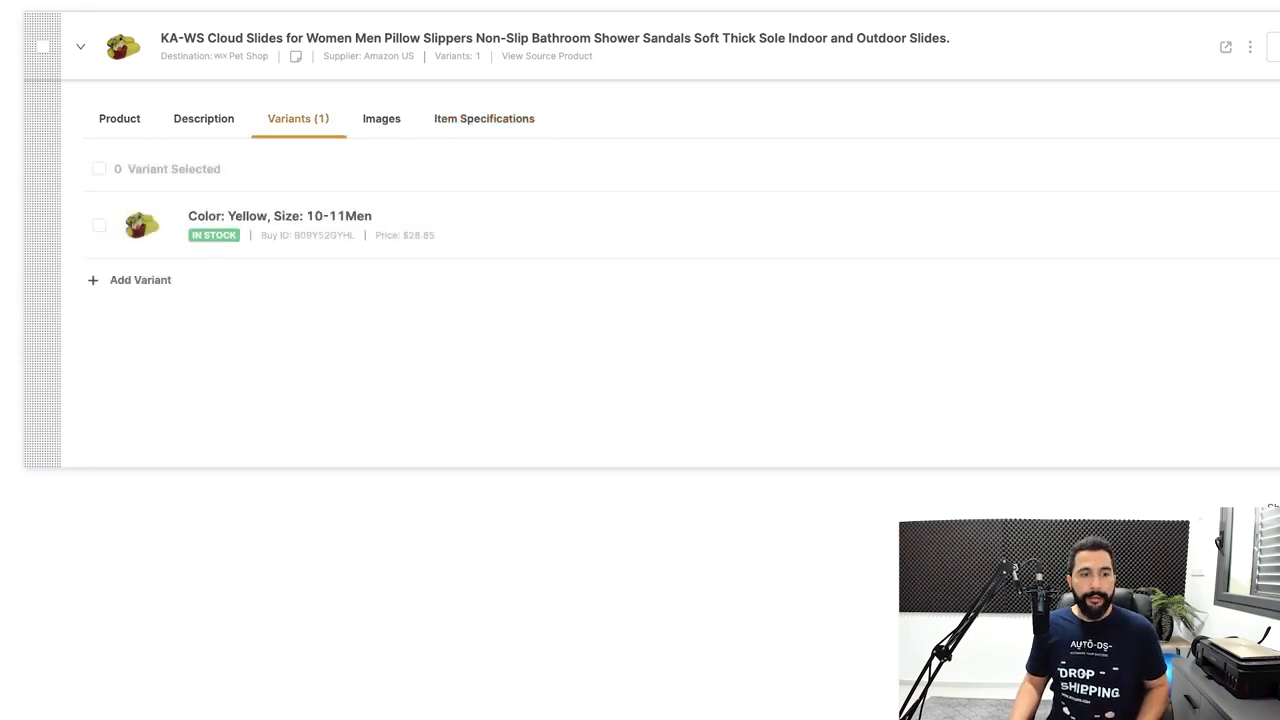
left_click(139, 280)
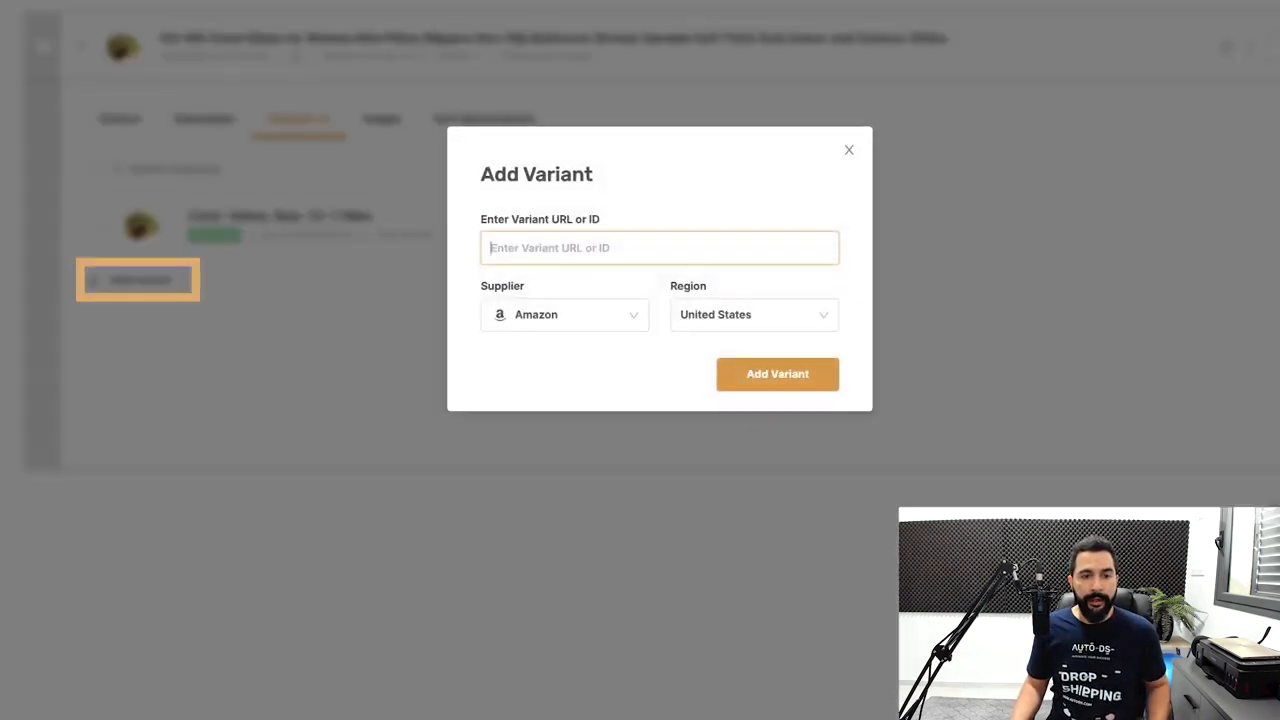
left_click(564, 315)
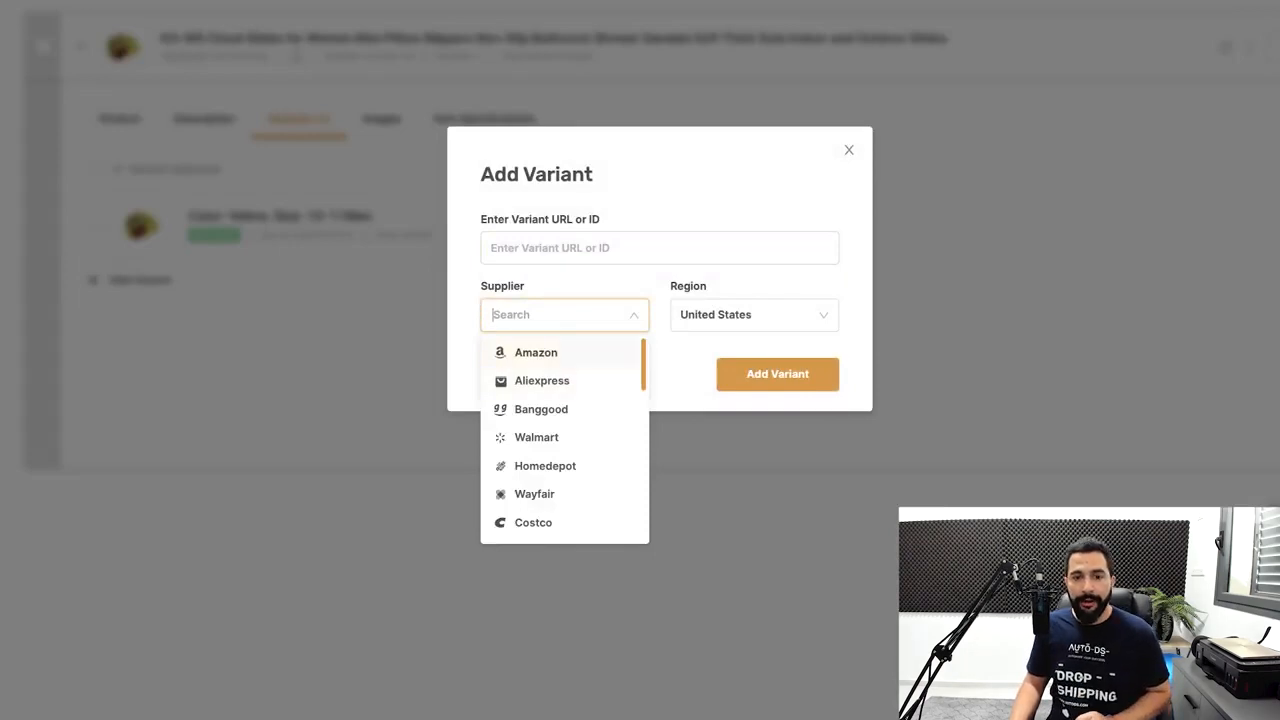
left_click(537, 353)
left_click(754, 315)
left_click(716, 351)
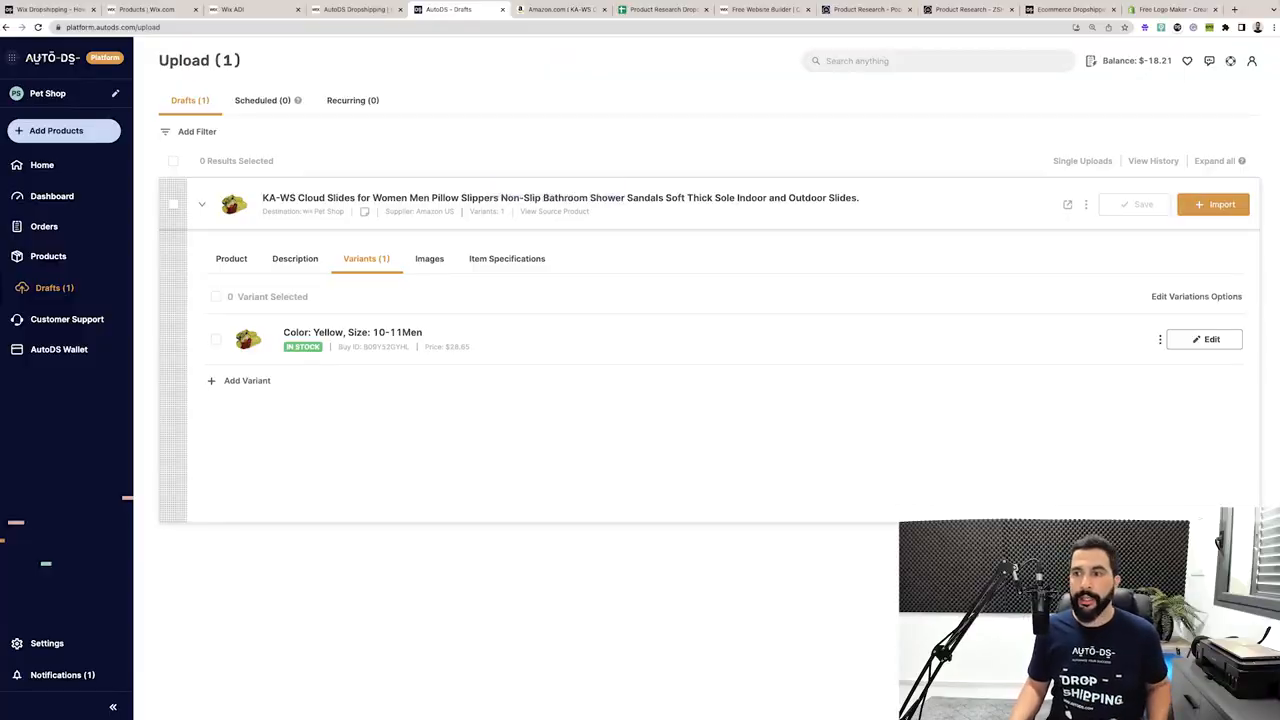
Import the cloud slides draft into the Pet Shop store
left_click(1213, 204)
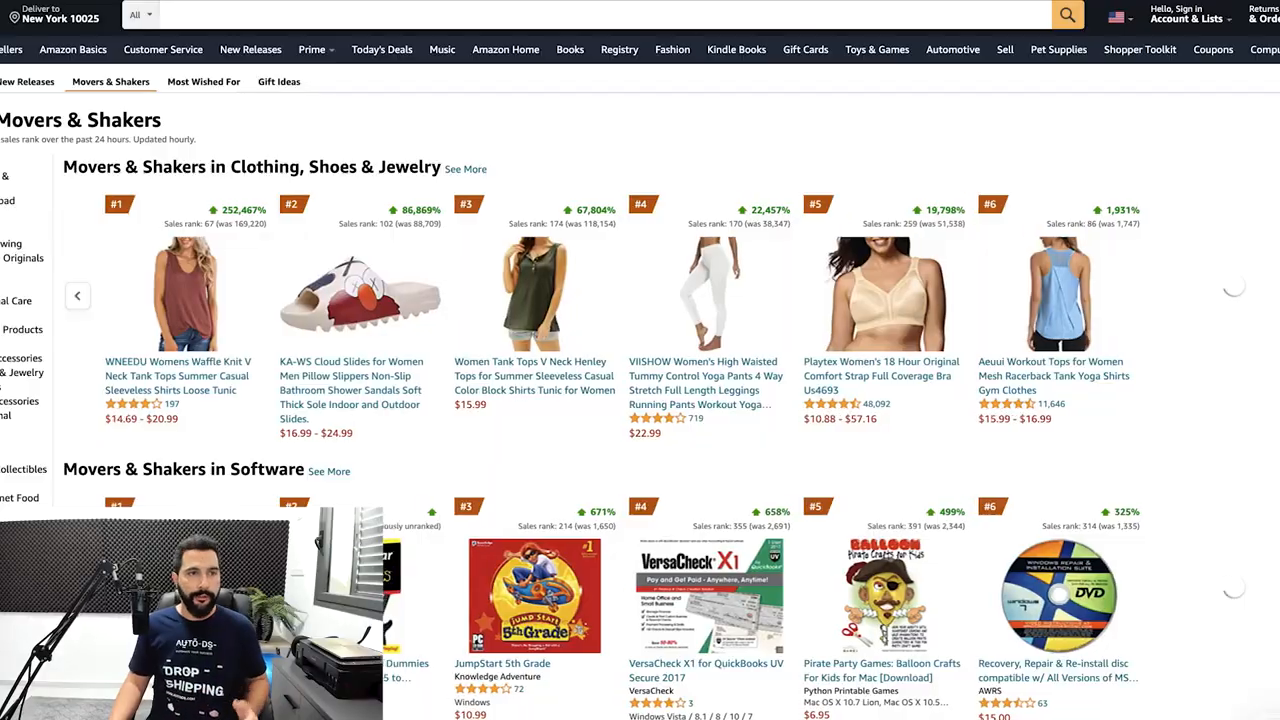
Switch to Amazon, search for "mens yellow slippers" and browse the results
left_click(166, 14)
type("mens")
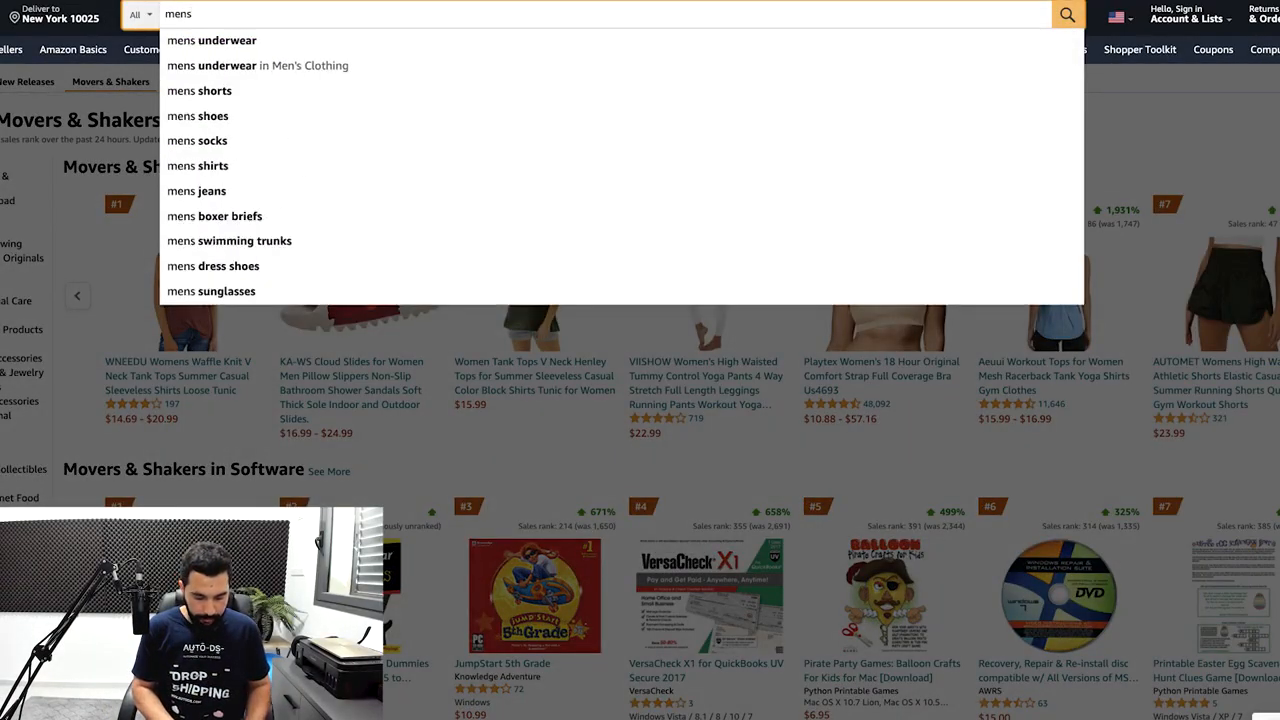
type(" yellow slippers")
key("Return")
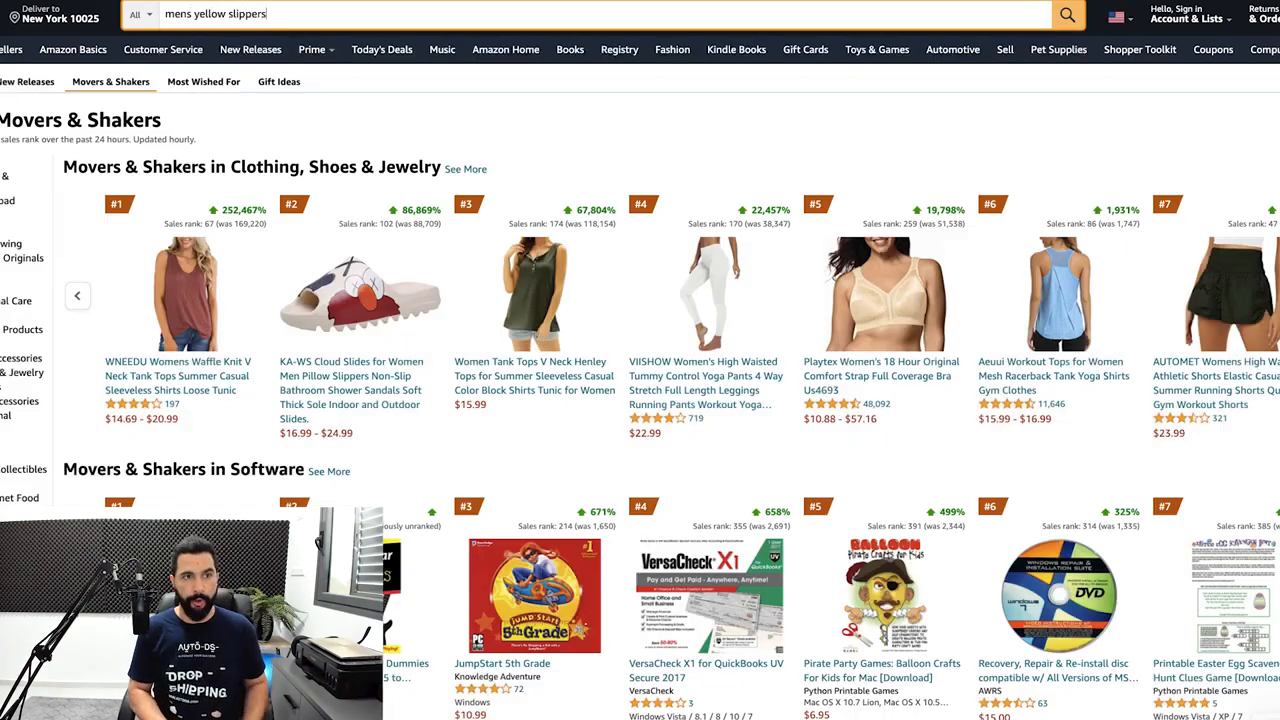
scroll(640, 360, "down", 6)
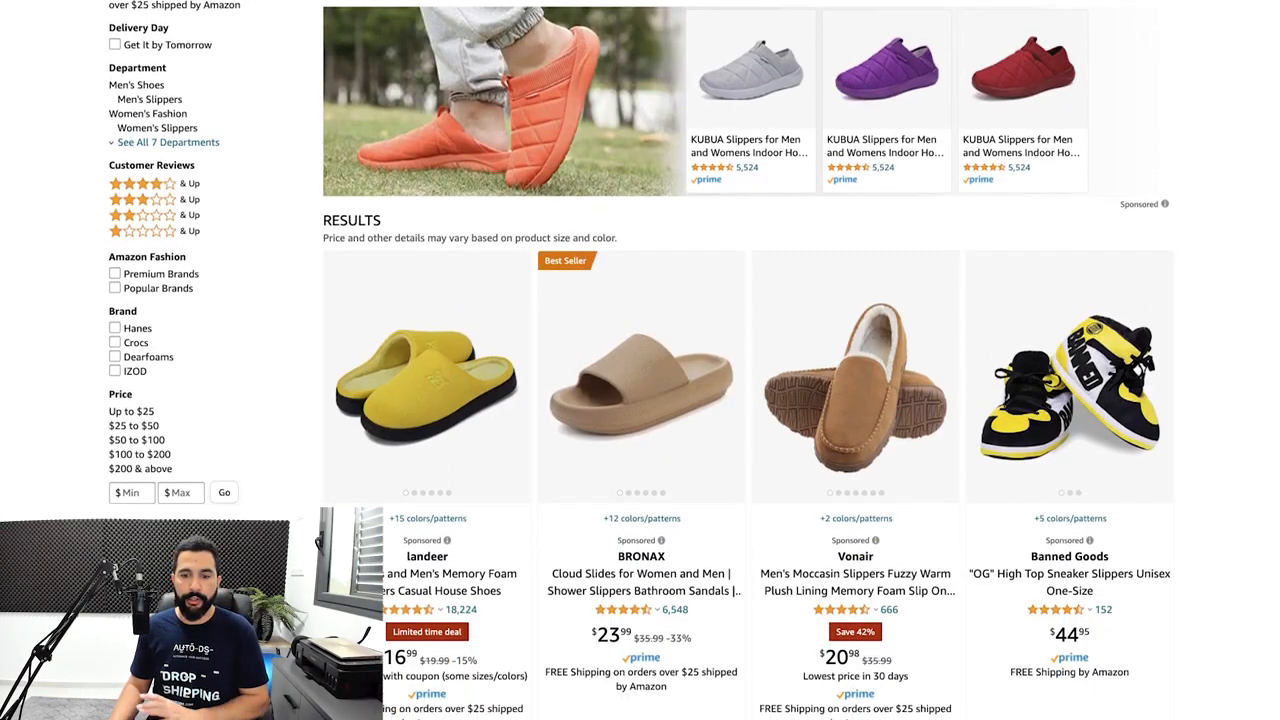
scroll(640, 360, "down", 15)
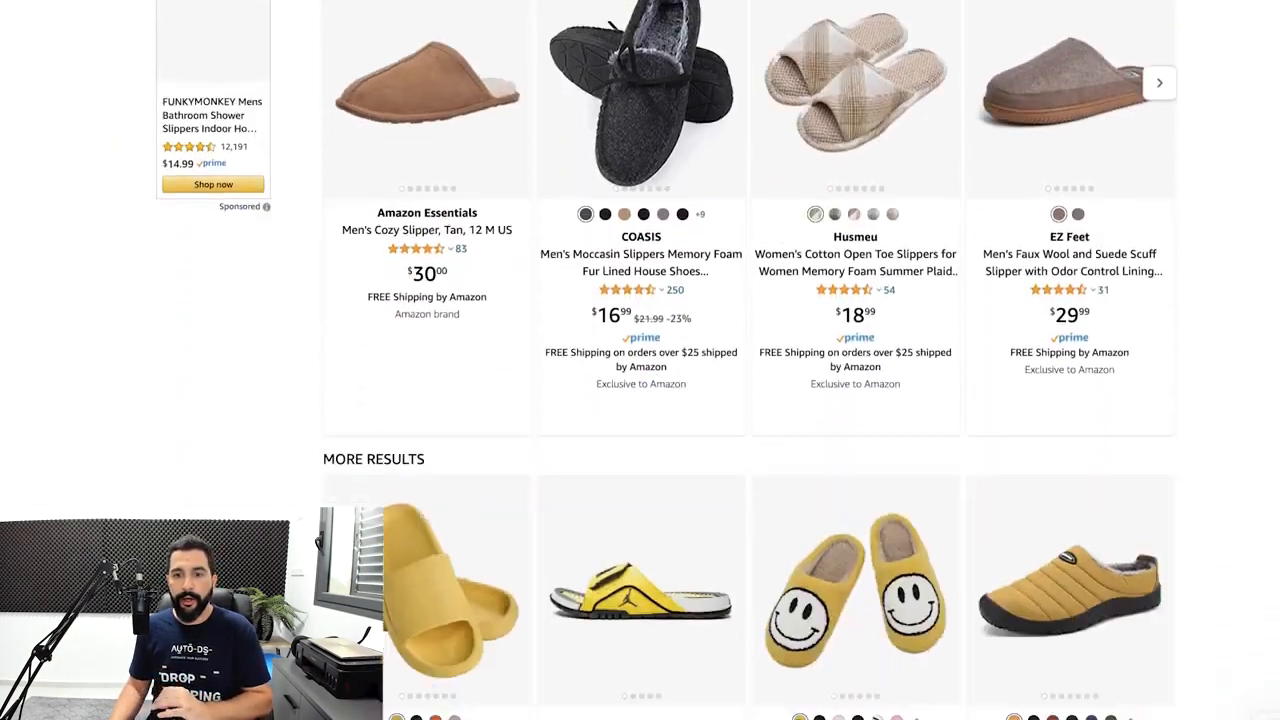
scroll(640, 360, "down", 10)
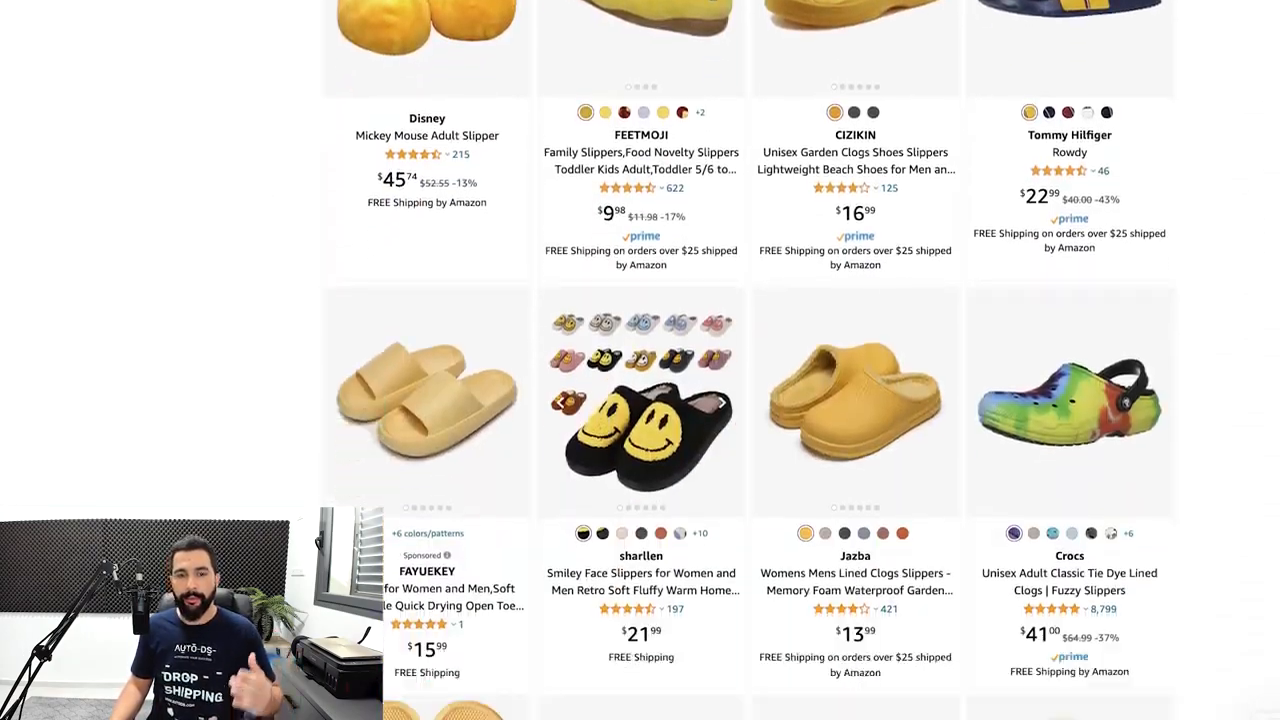
scroll(640, 360, "up", 15)
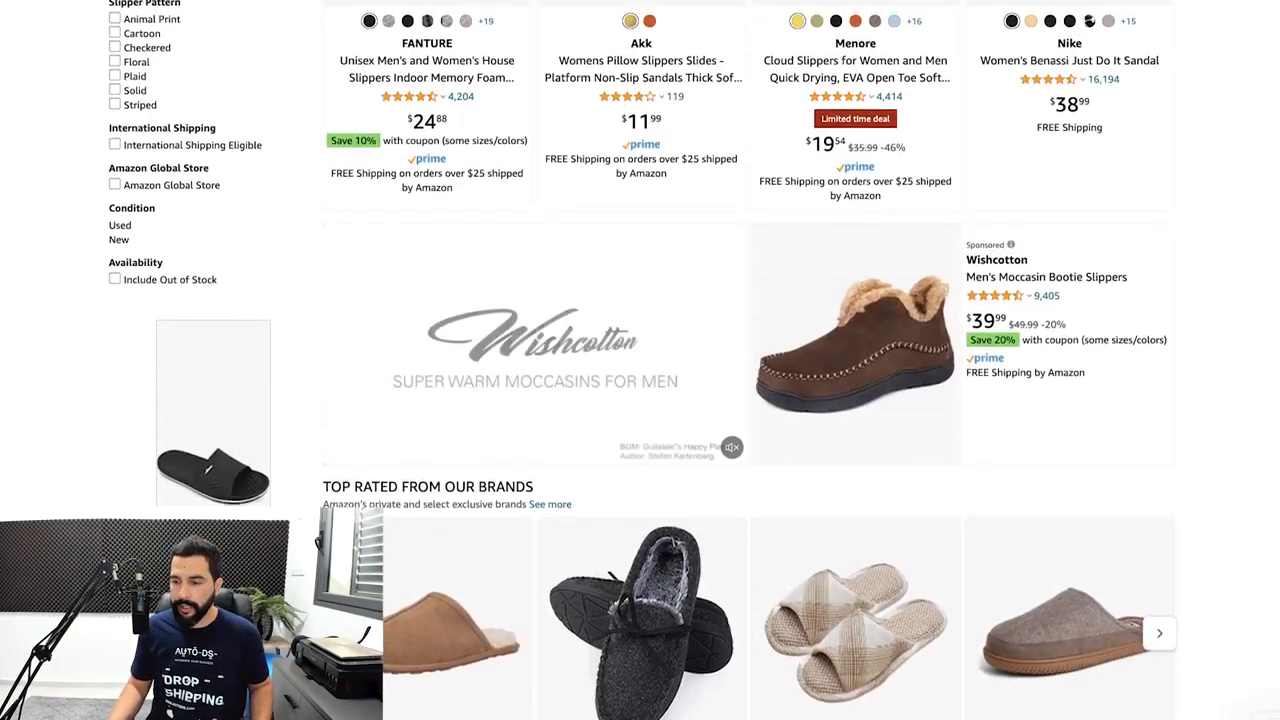
scroll(640, 360, "down", 2)
scroll(640, 360, "down", 4)
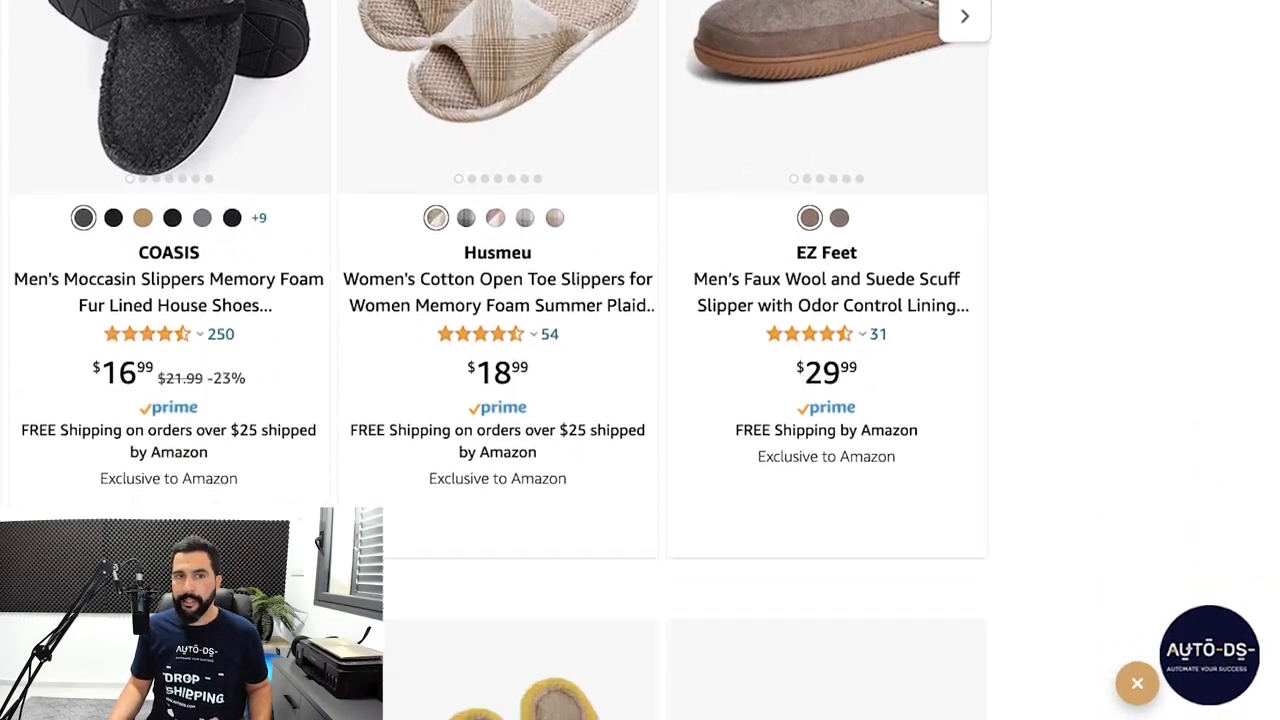
Extract the product IDs from the Amazon search results with the AutoDS extension and export them as CSV
scroll(640, 360, "down", 2)
left_click(1137, 683)
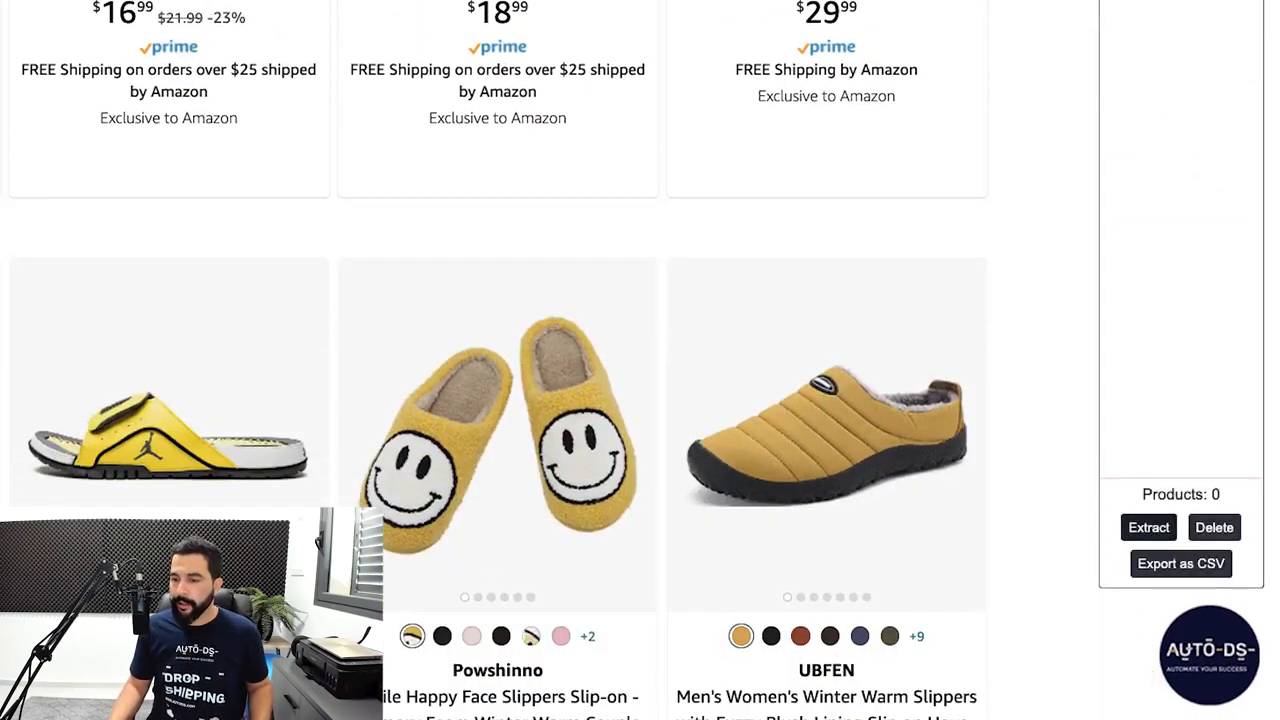
left_click(1149, 527)
scroll(499, 360, "down", 6)
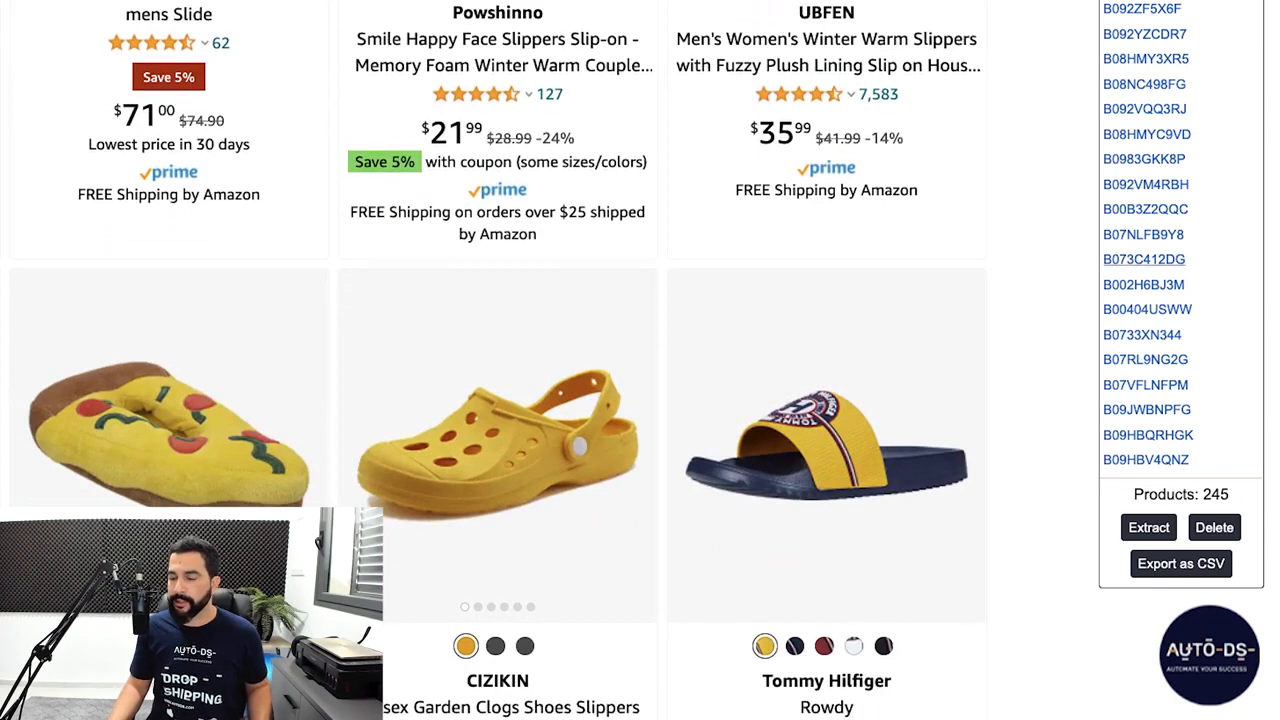
left_click(1181, 564)
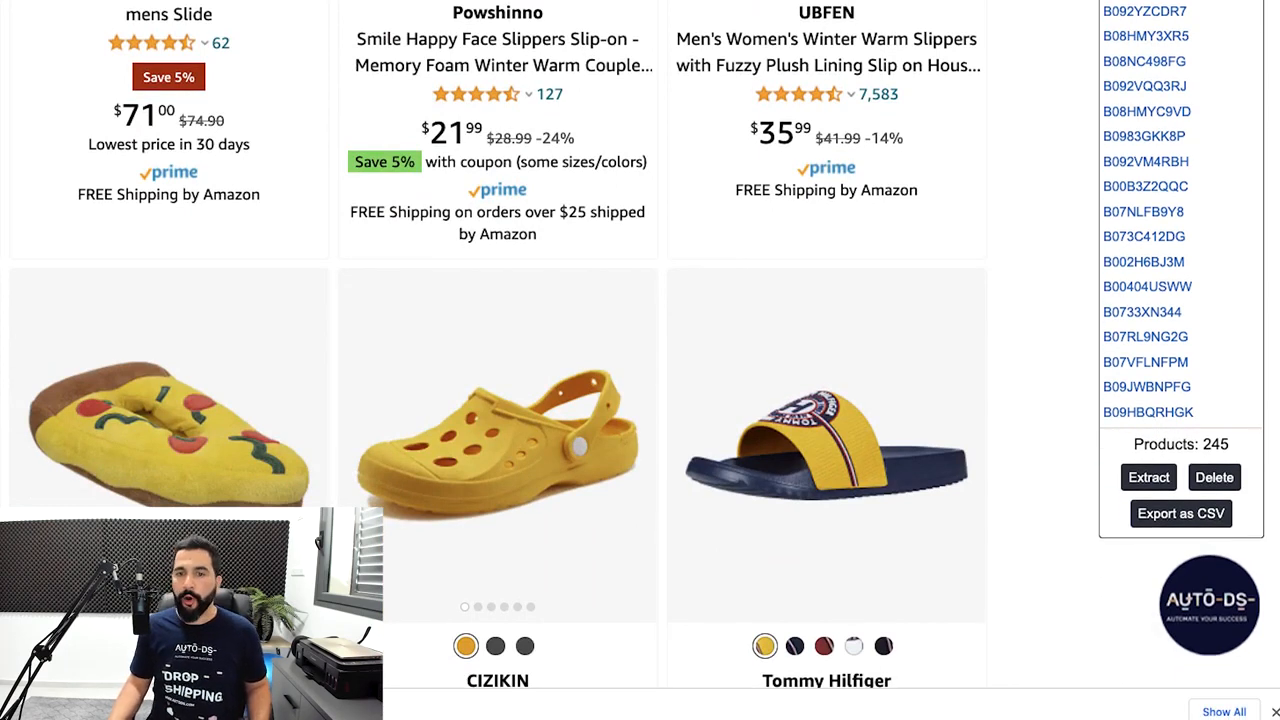
scroll(499, 360, "down", 5)
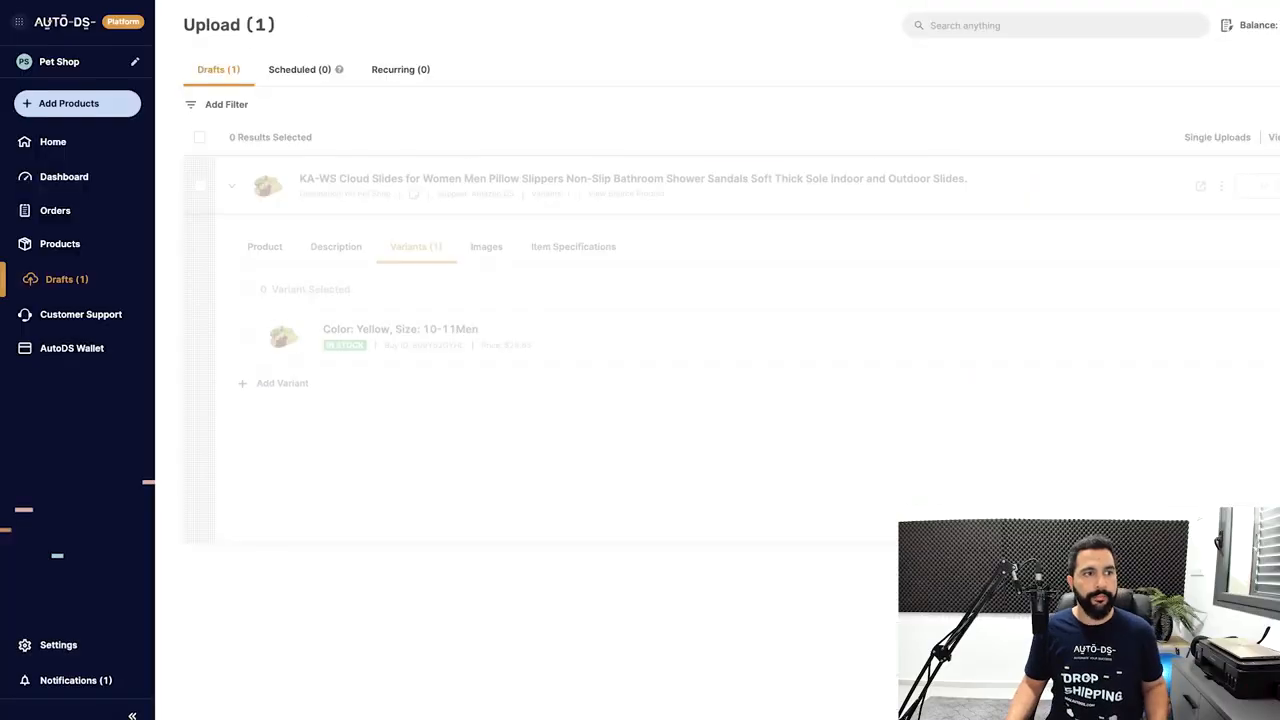
Switch to AutoDS, start a multiple-product import, and compare its CSV upload option with its URL or ID list
left_click(77, 103)
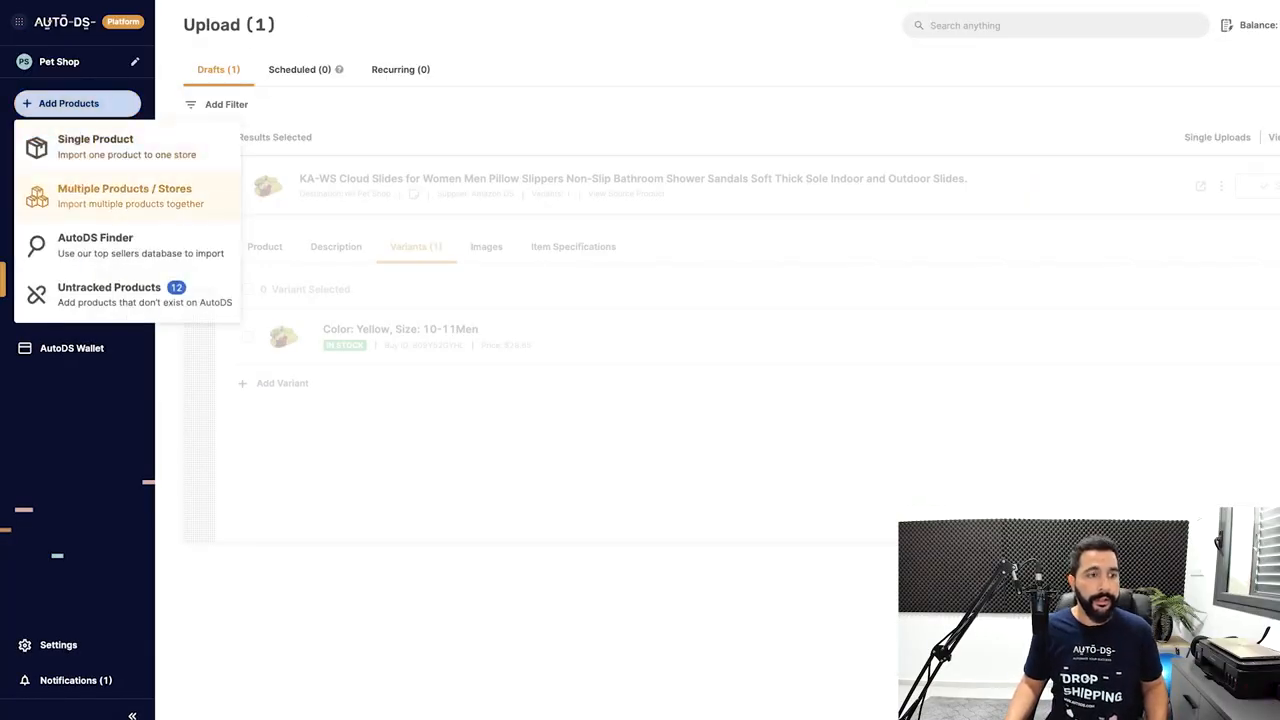
left_click(124, 195)
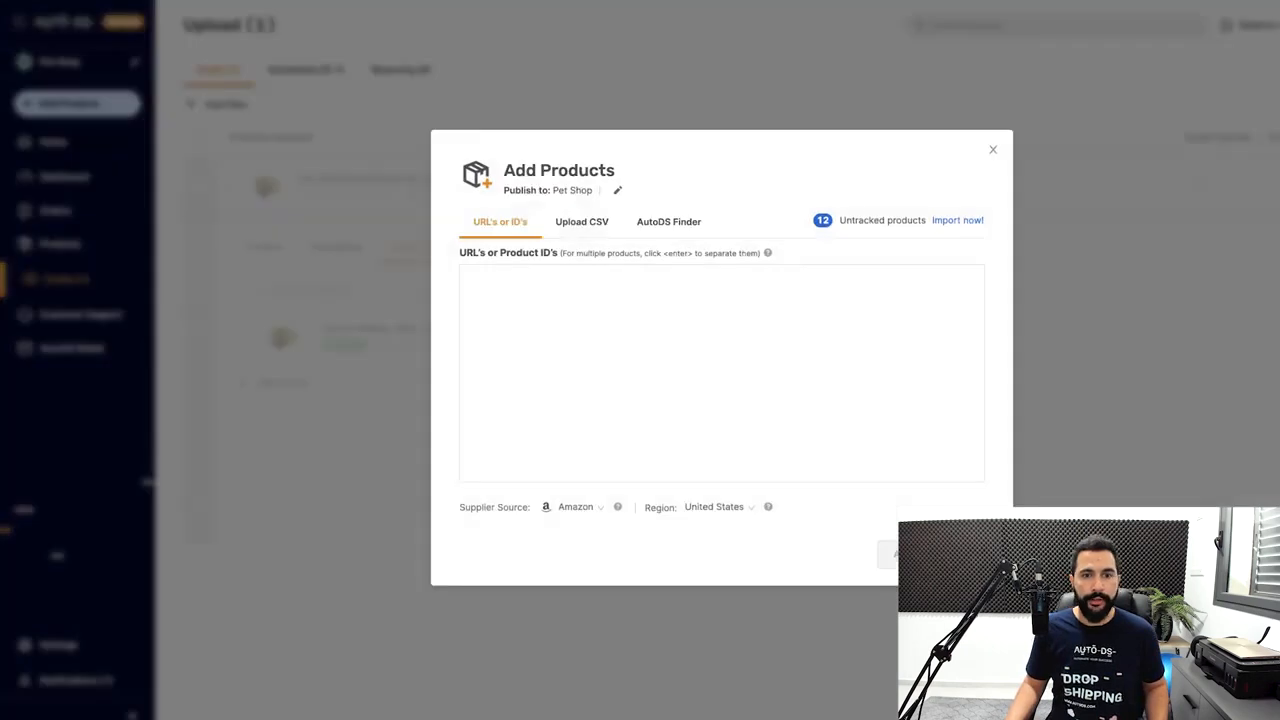
left_click(581, 221)
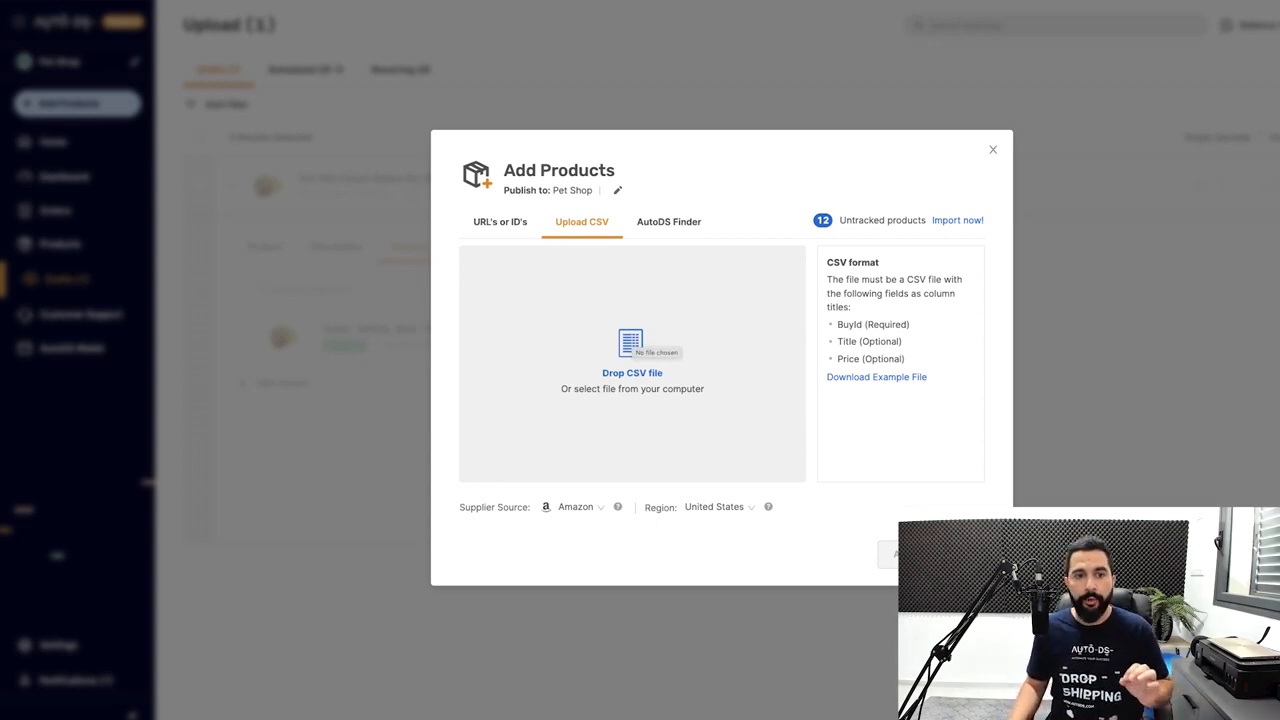
left_click(500, 222)
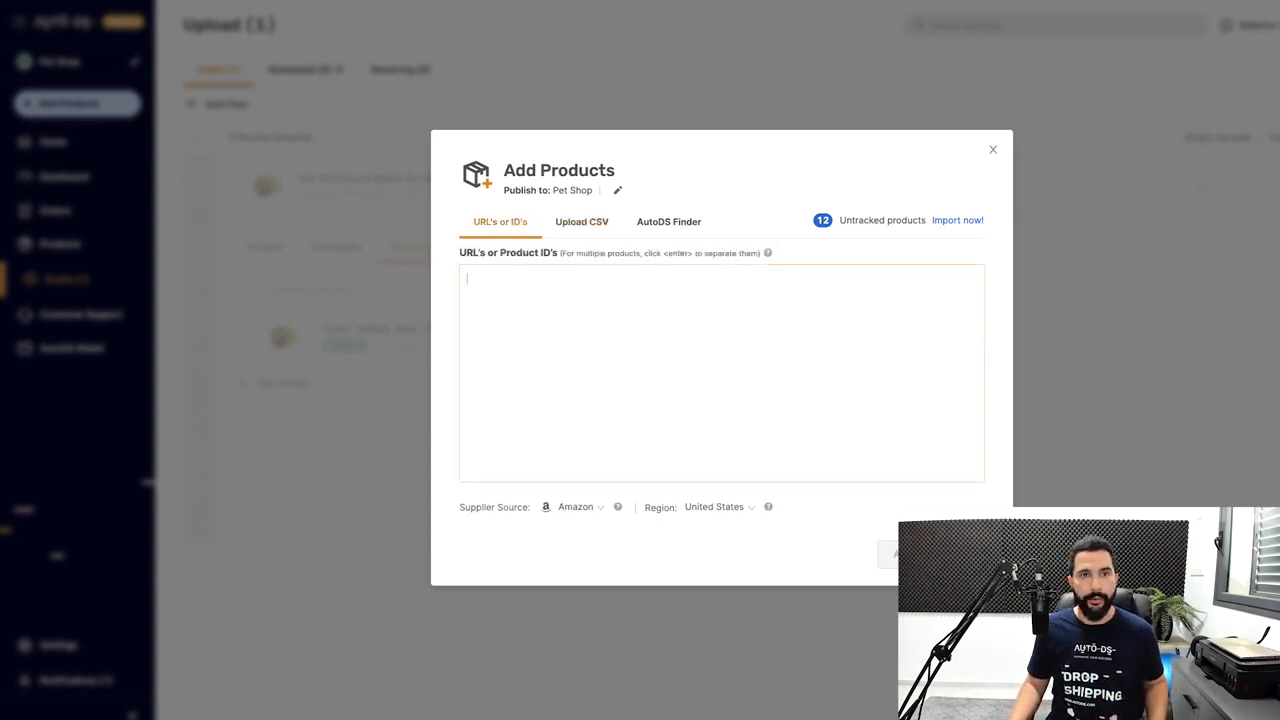
Try filling the multiple-product import list with four copies of the Amazon URL for Disney's Mickey Mouse Adult Slipper
left_click(440, 21)
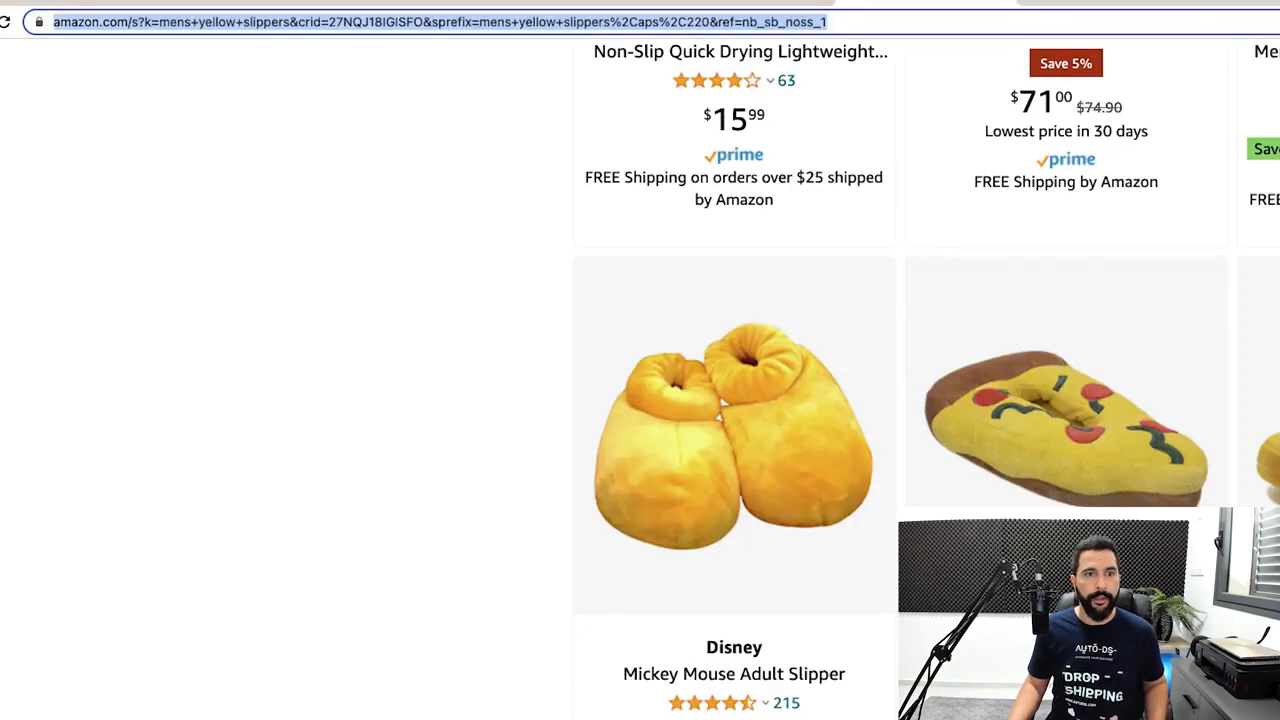
left_click(733, 430)
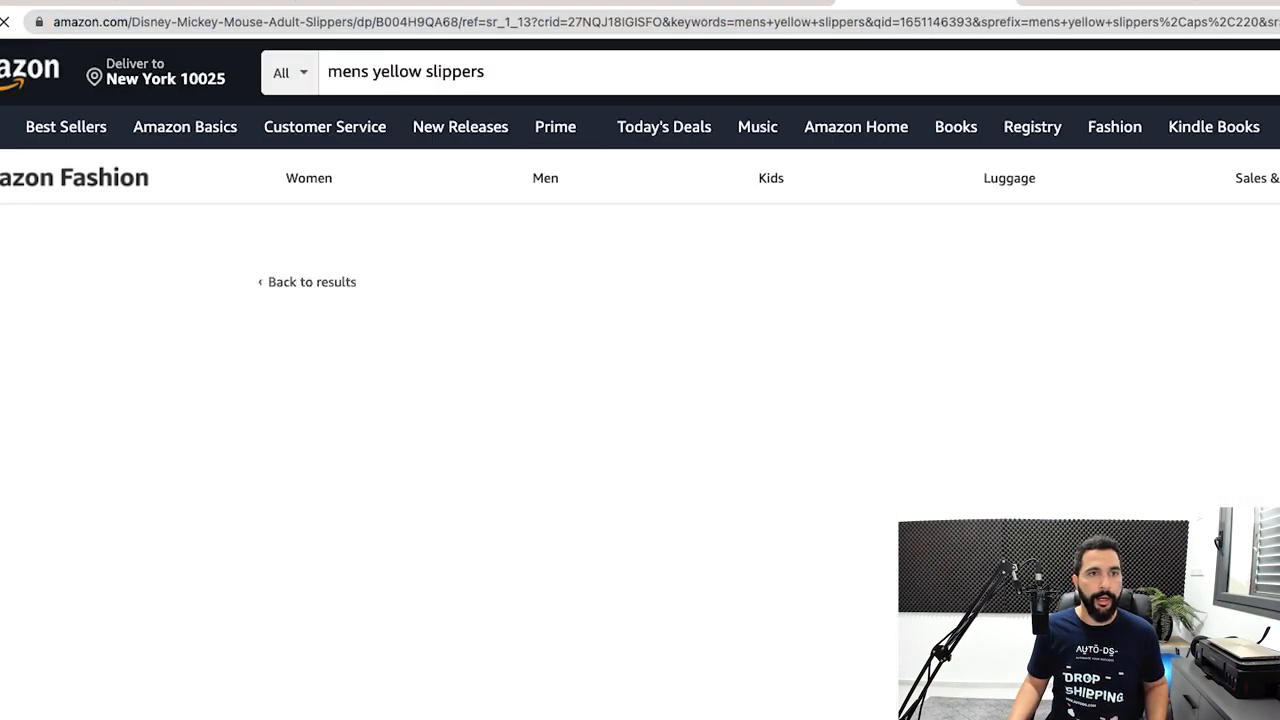
key("ctrl+v")
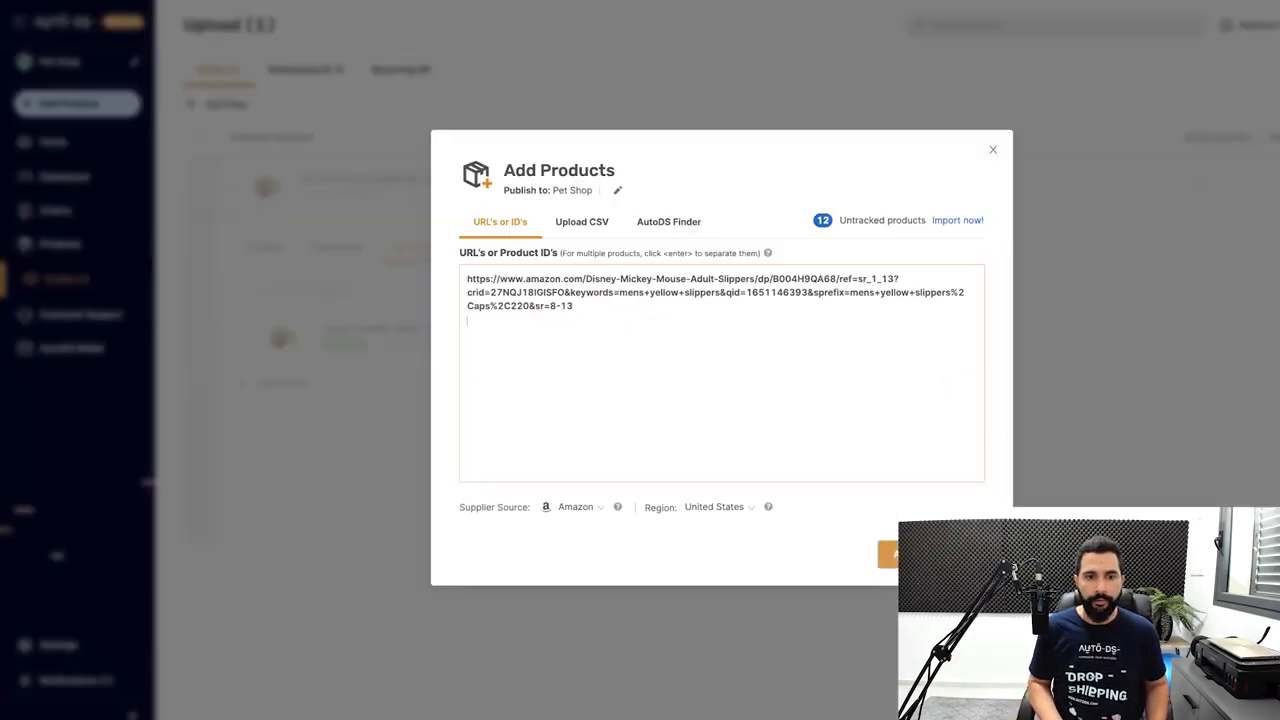
key("ctrl+v")
key("ctrl+v")
key("Return")
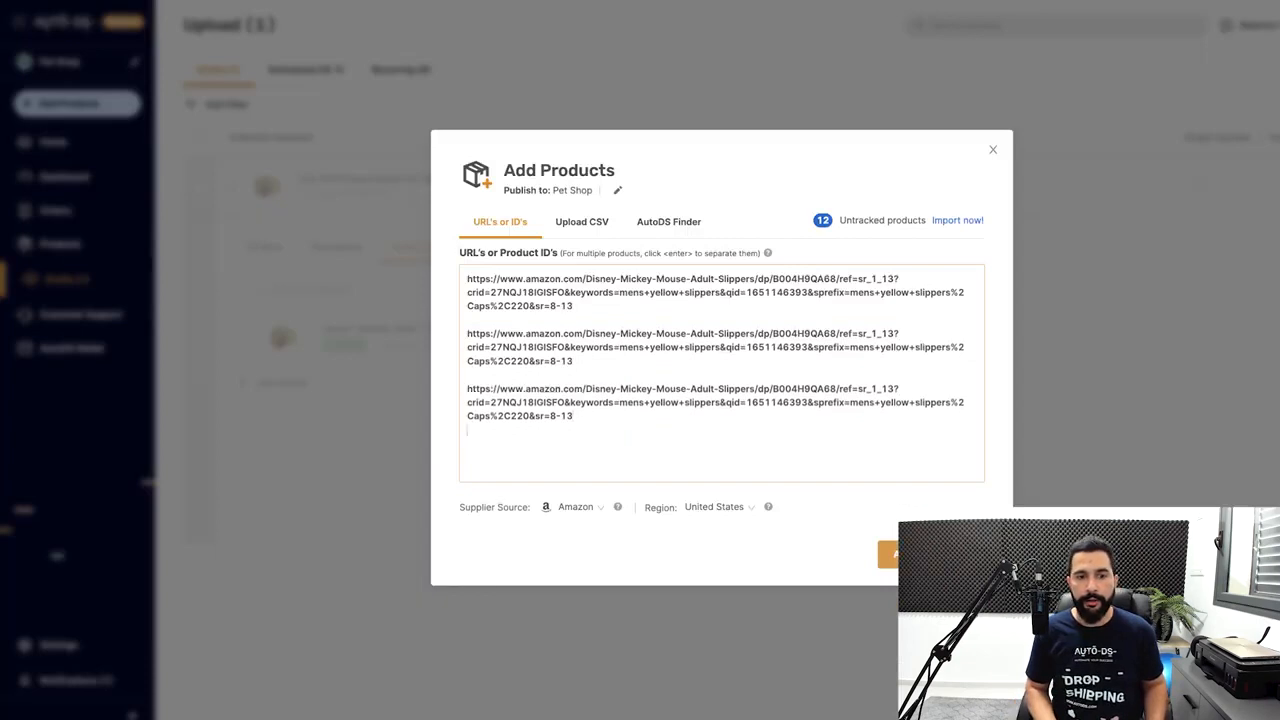
key("ctrl+v")
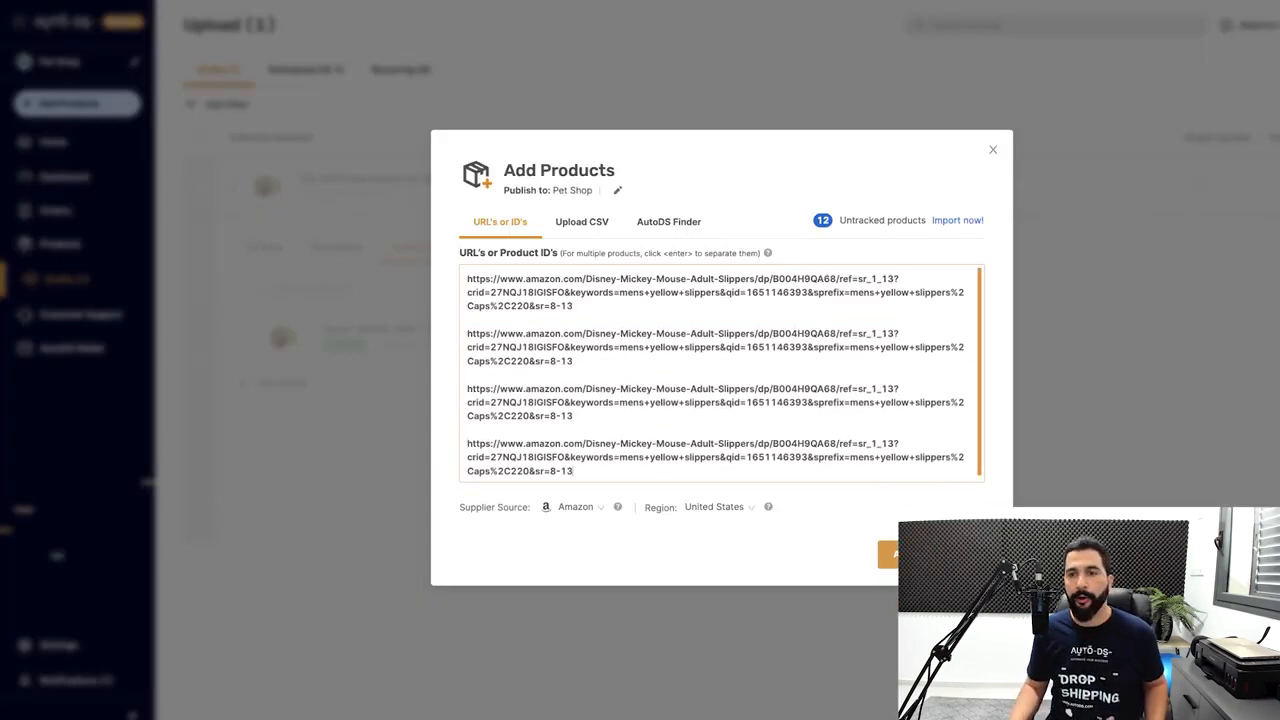
key("Escape")
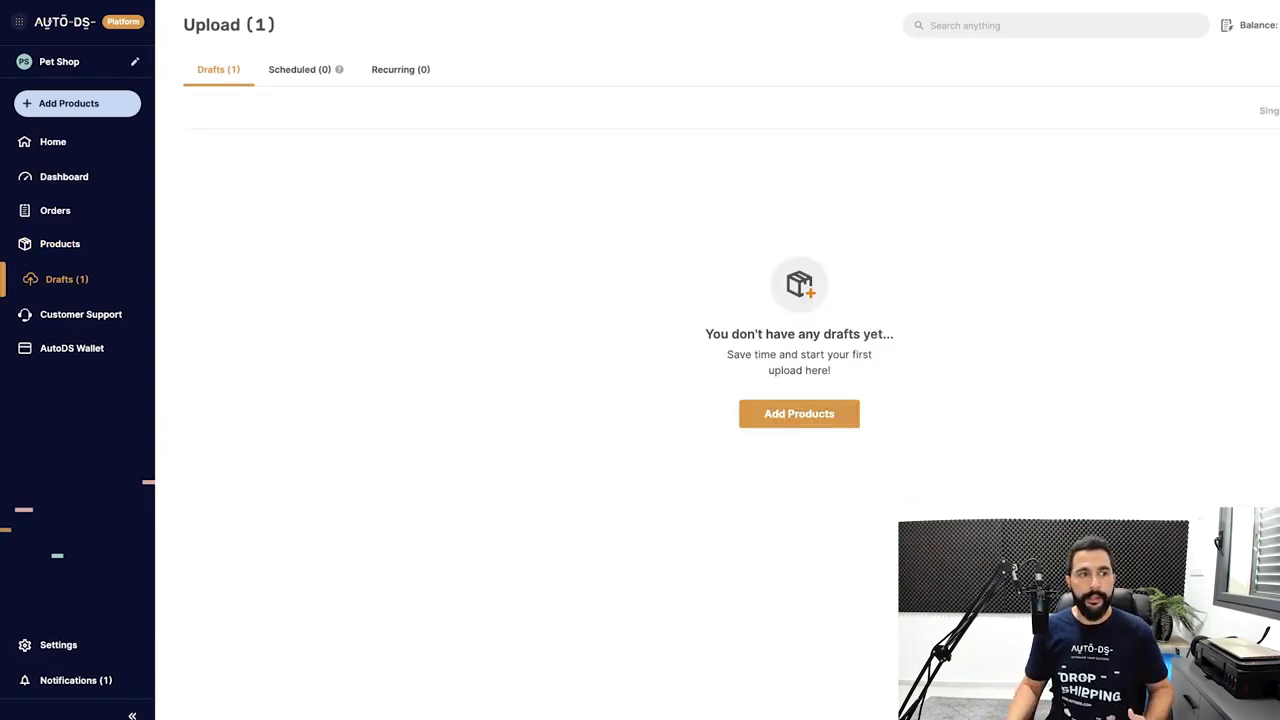
Open the imported cloud slides' yellow 10-11men variant for editing and set its fees to 15% and profit to 20%
left_click(60, 243)
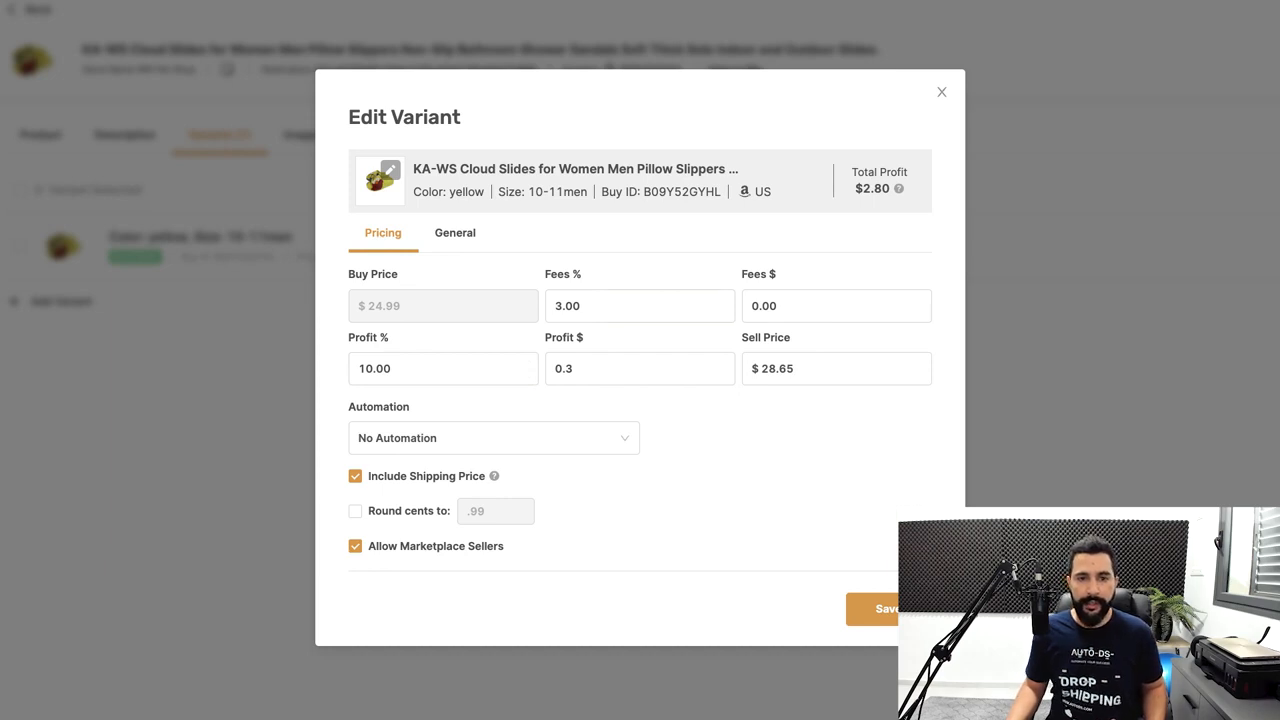
double_click(569, 306)
type("15")
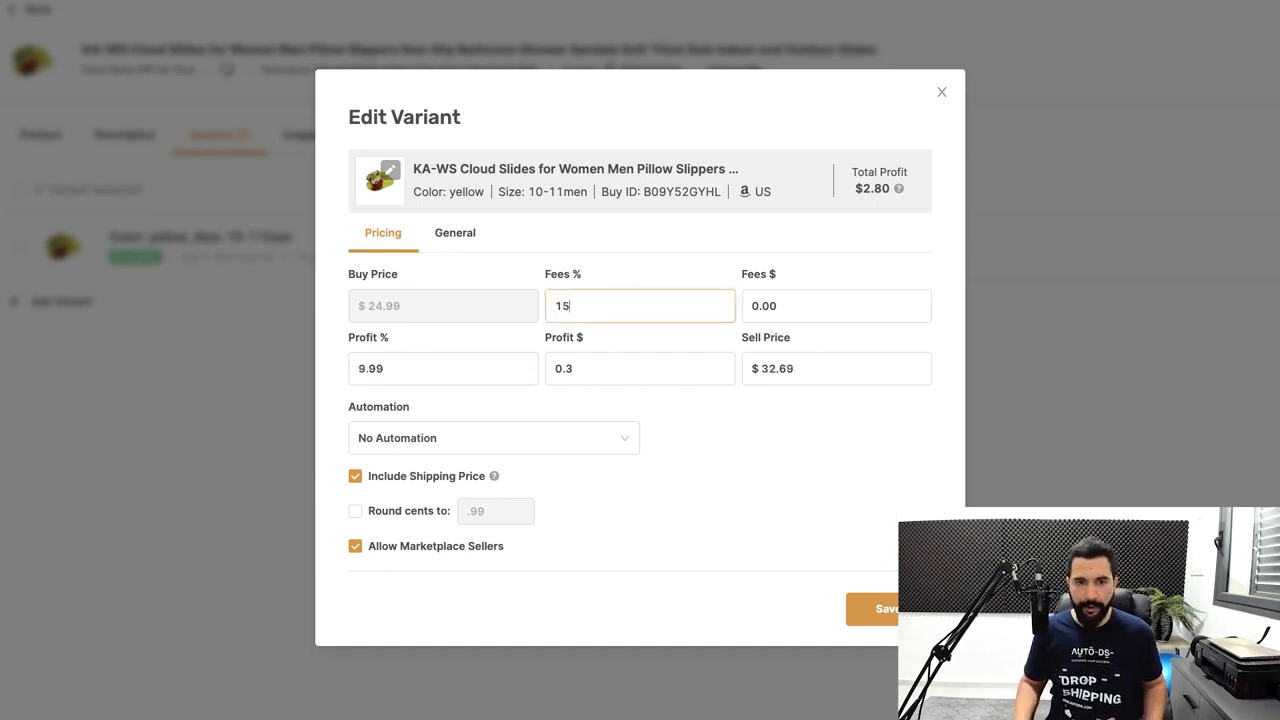
double_click(371, 369)
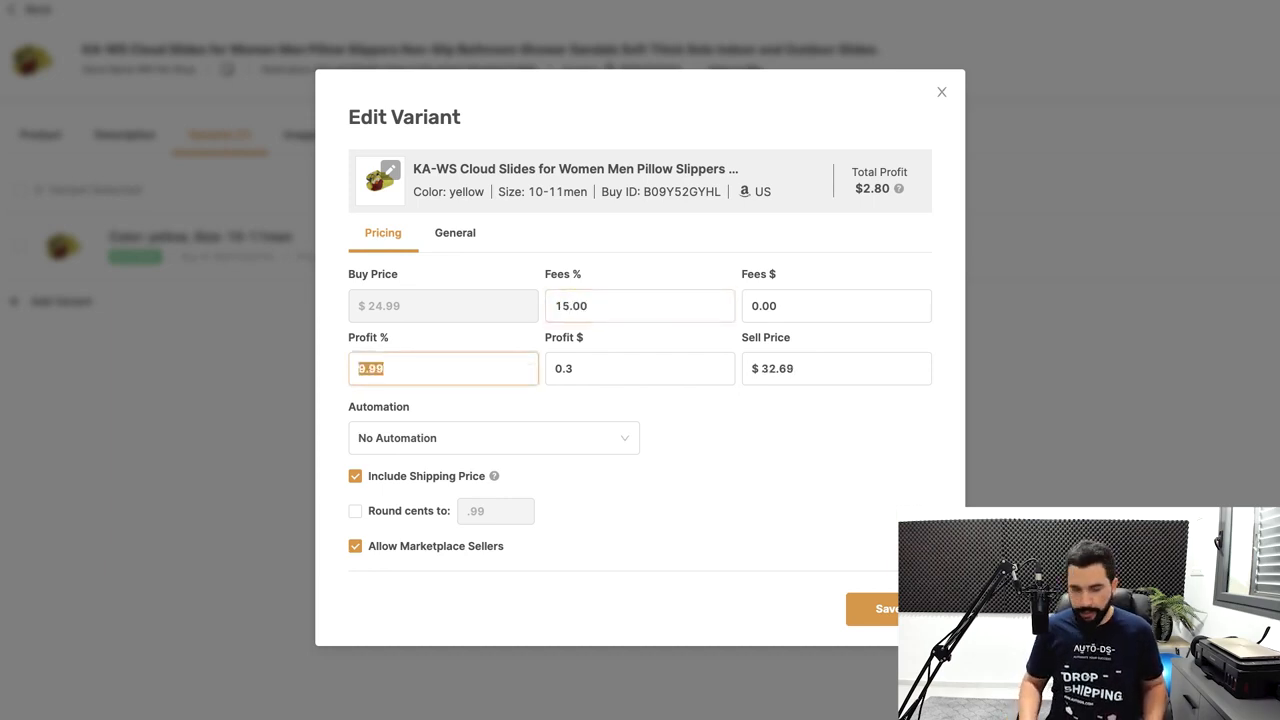
type("20")
key("Tab")
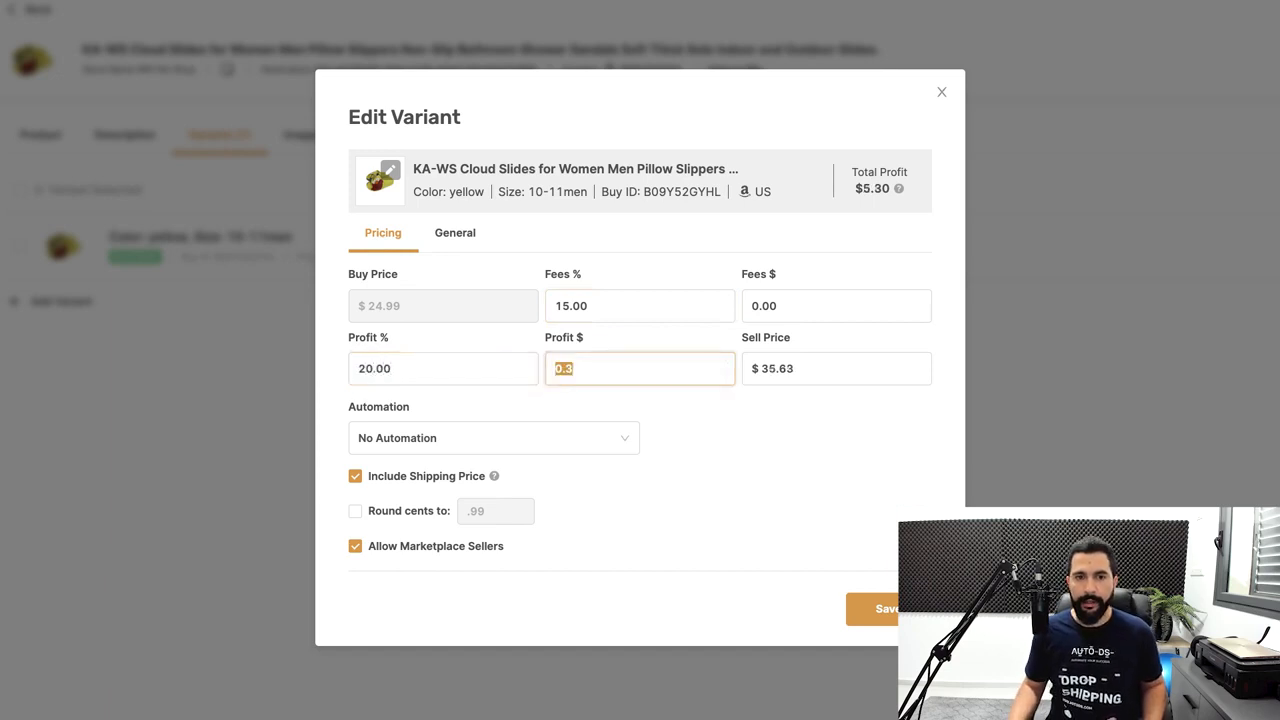
Check the variant's total profit and enable rounding its sell price cents to .99
left_click_drag(855, 189, 883, 189)
left_click(883, 190)
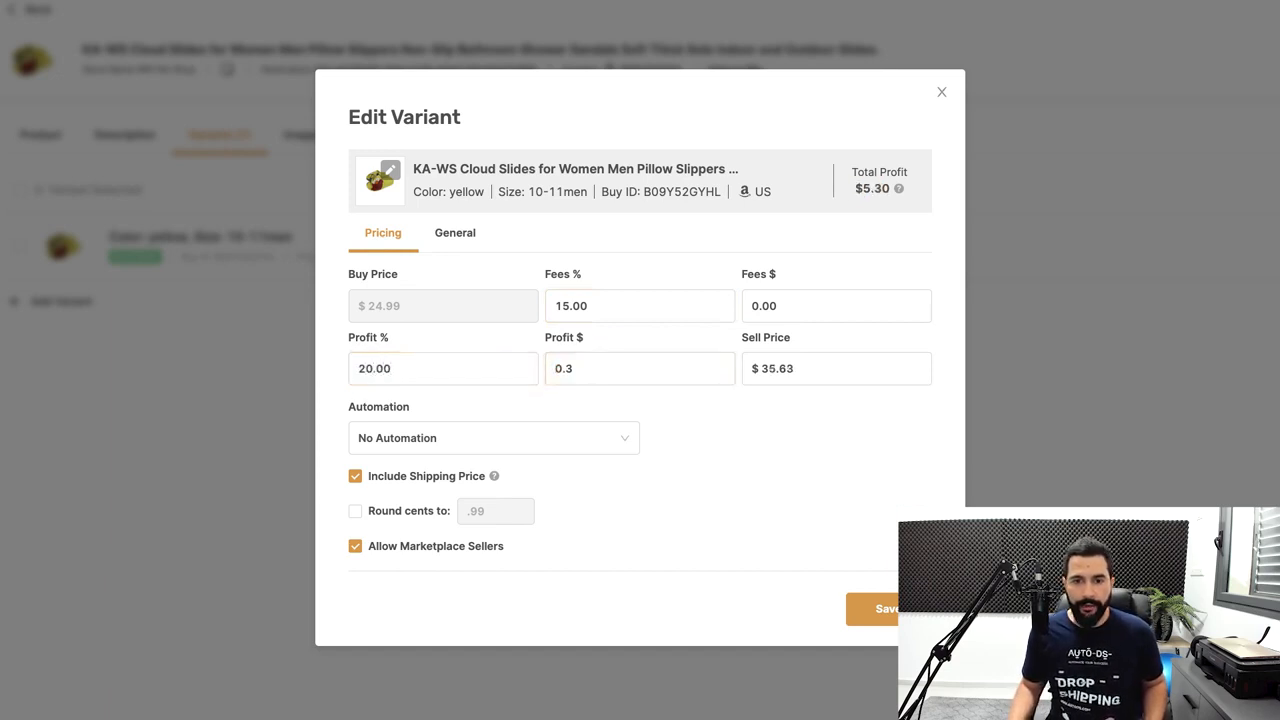
left_click(798, 369)
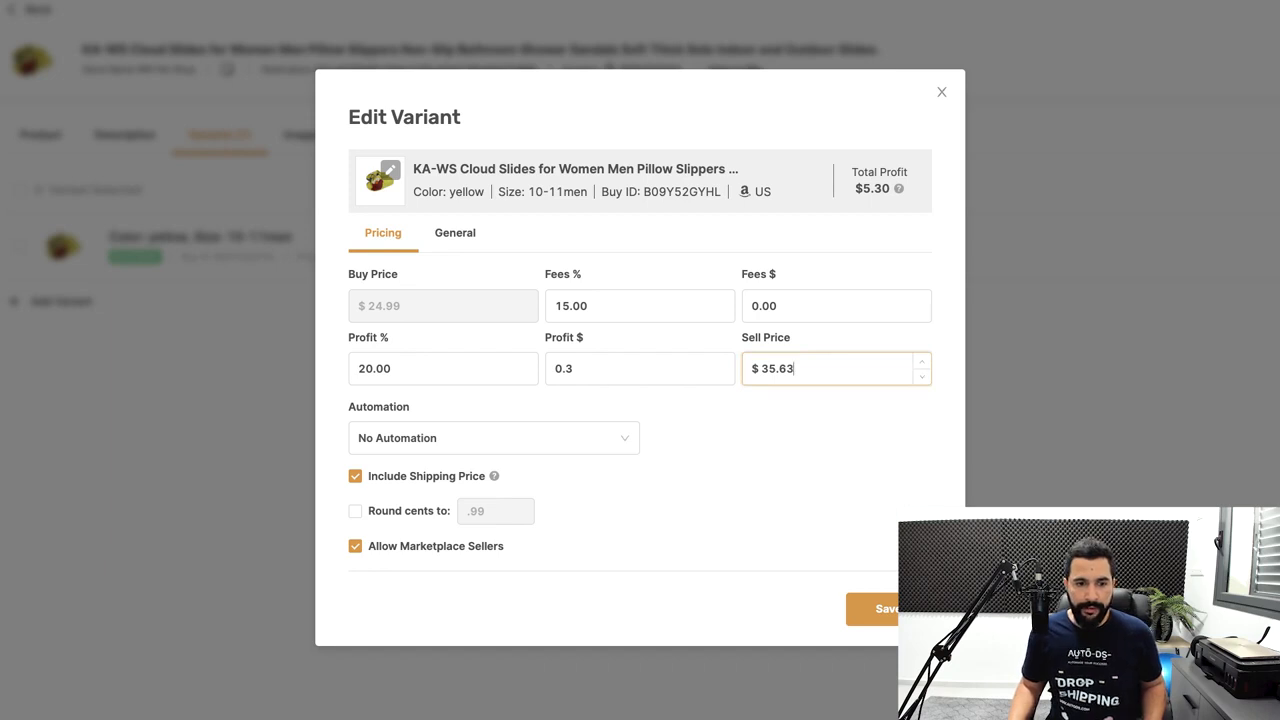
left_click(355, 511)
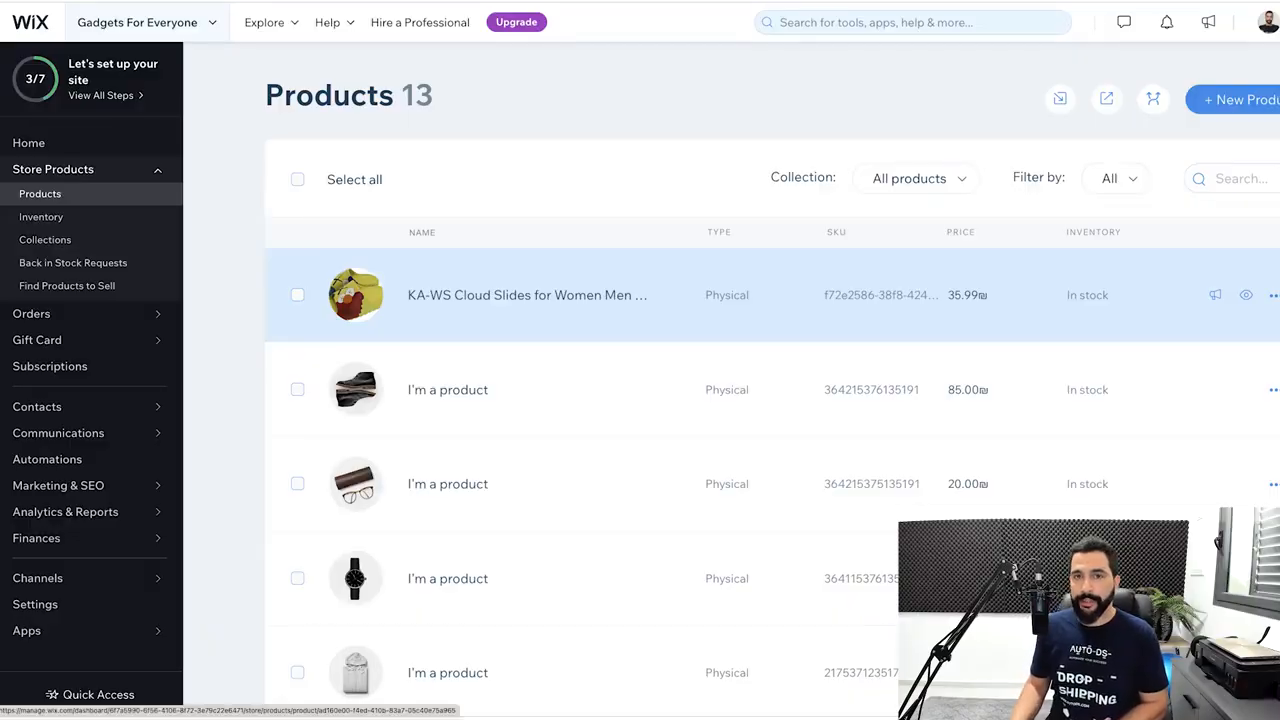
Switch to the Wix dashboard and check the imported cloud slides in the store's product list
scroll(700, 430, "down", 3)
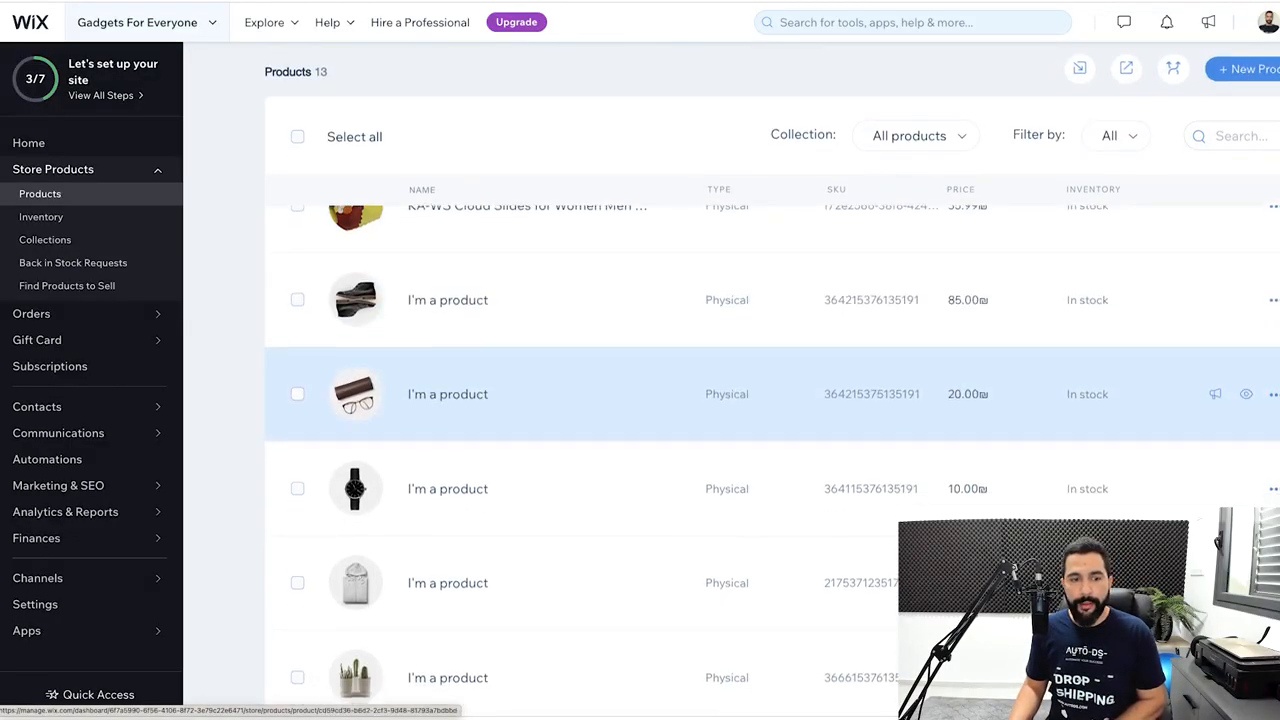
scroll(700, 430, "up", 3)
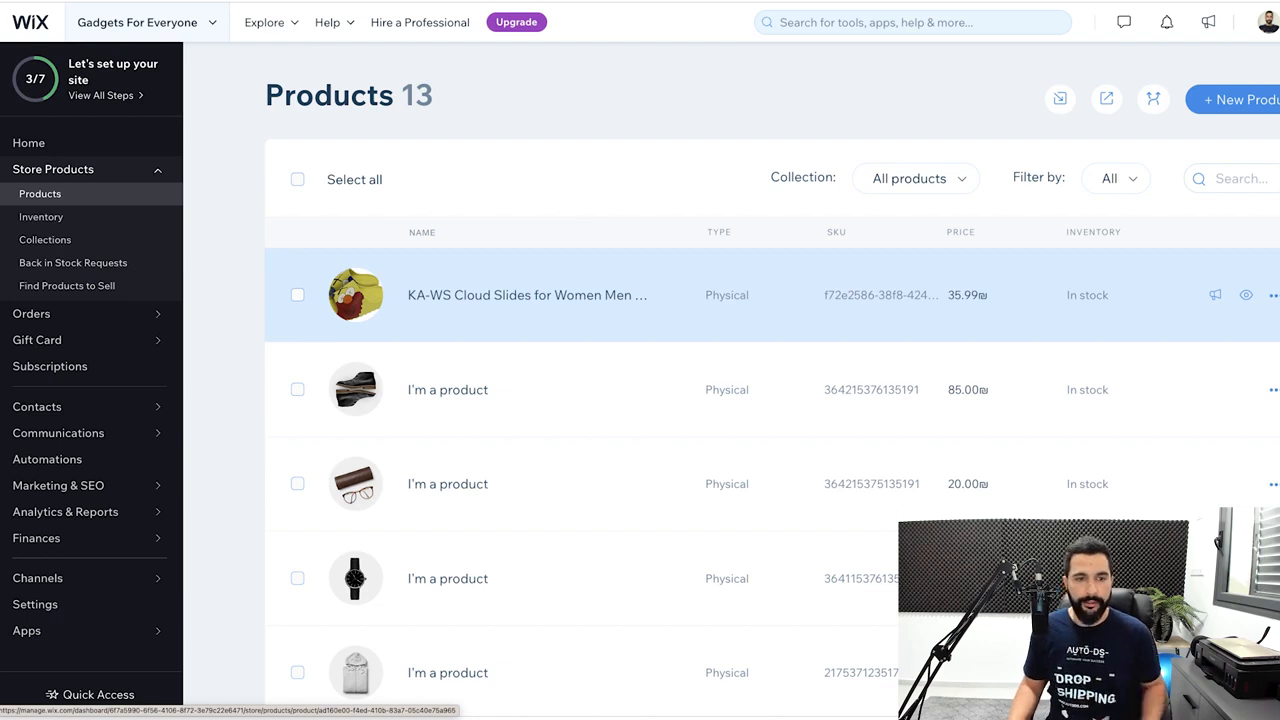
Open the imported KA-WS Cloud Slides product and review its images, description, pricing and product options
left_click(527, 295)
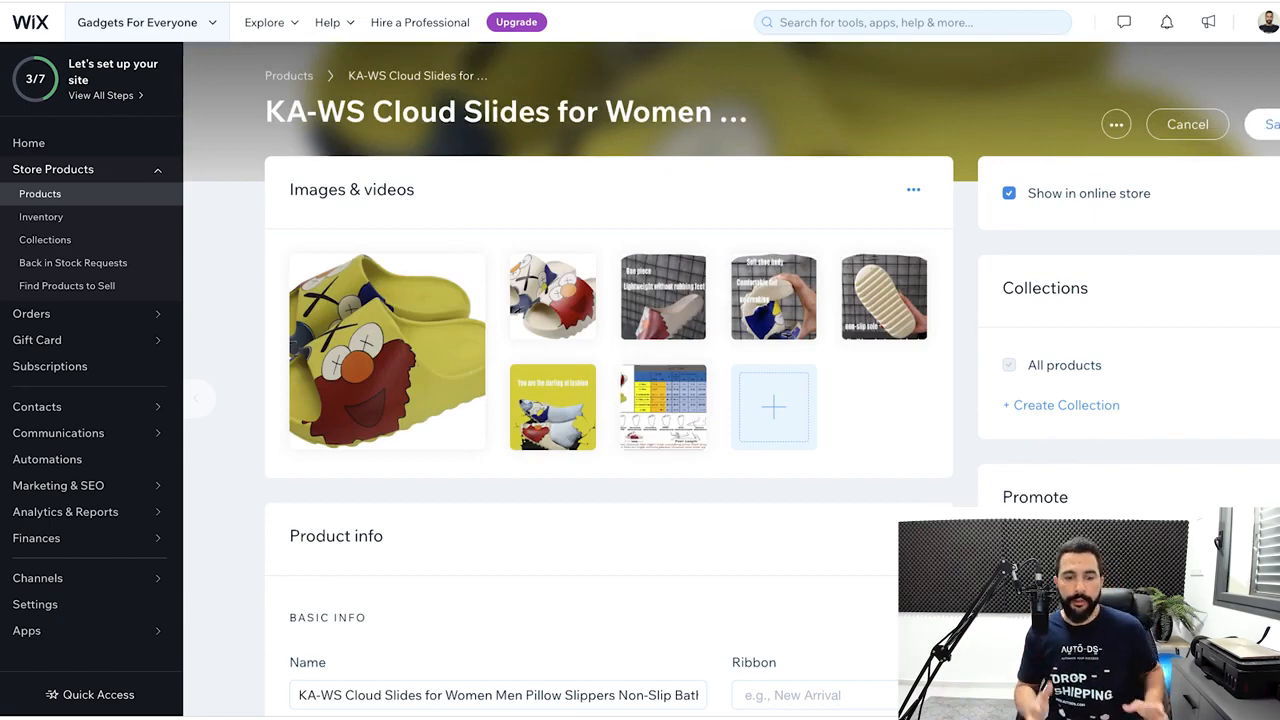
scroll(600, 520, "down", 6)
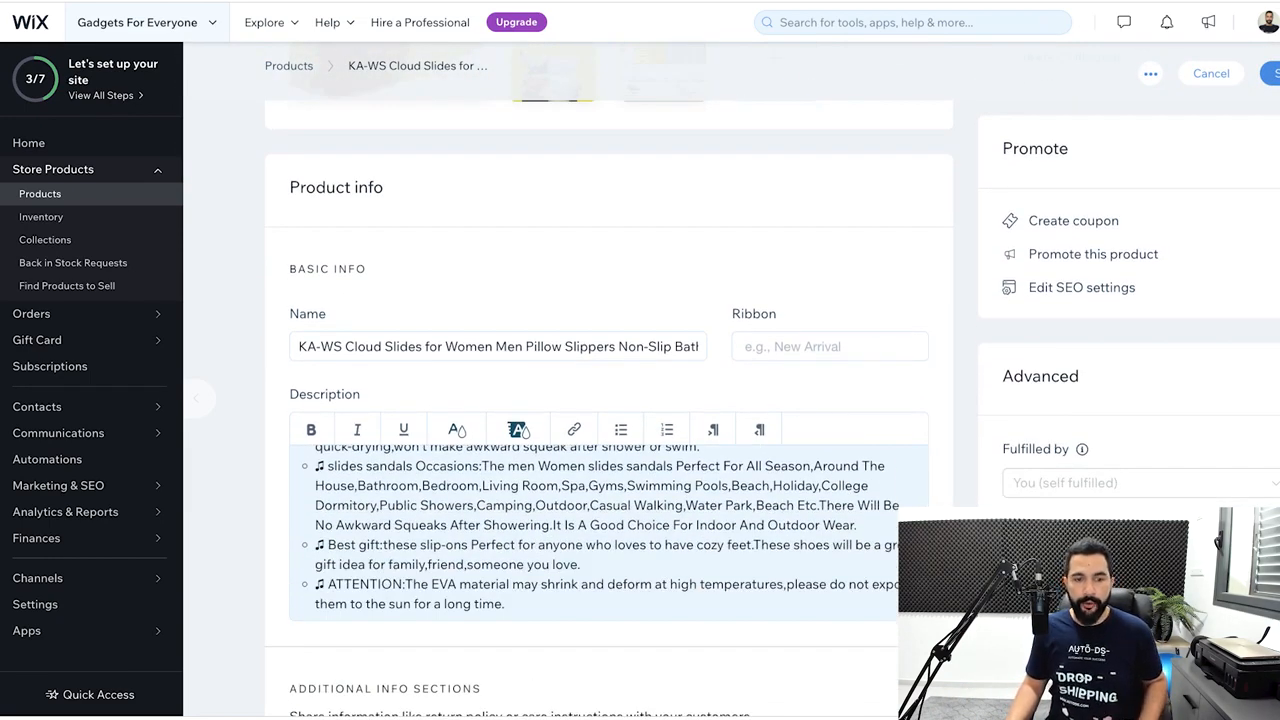
scroll(600, 400, "down", 5)
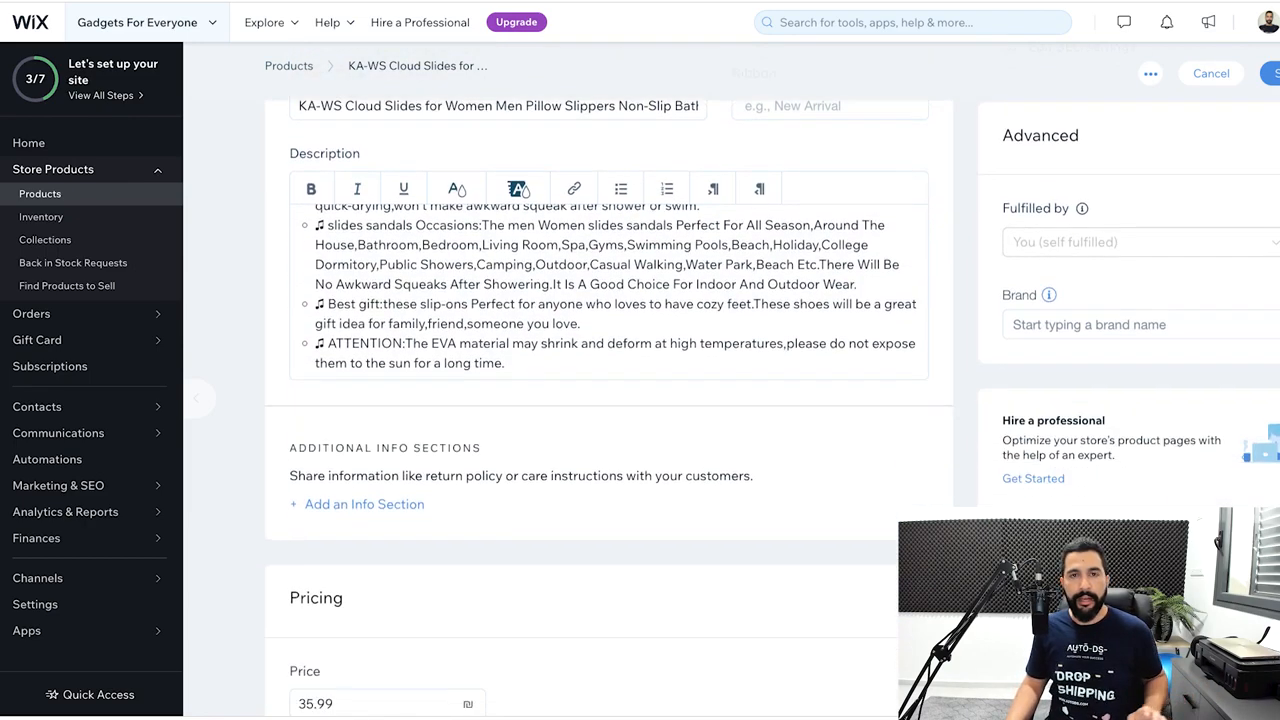
scroll(600, 400, "down", 10)
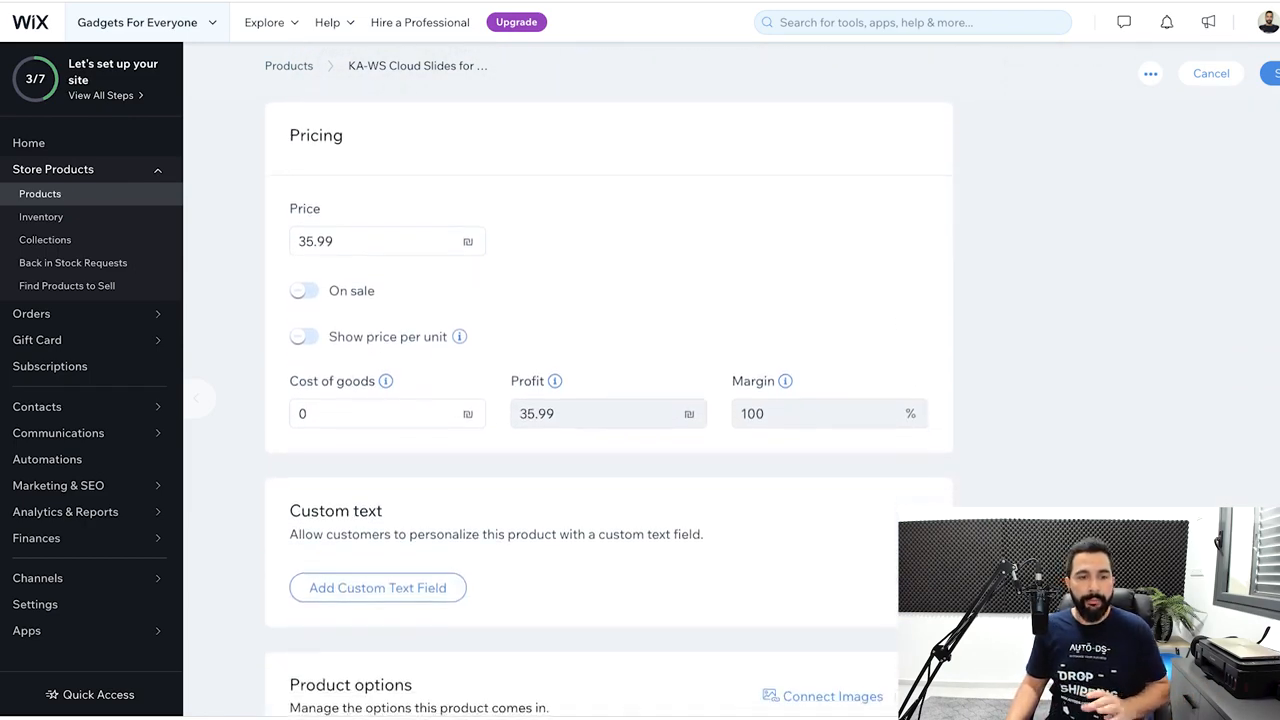
scroll(610, 400, "down", 8)
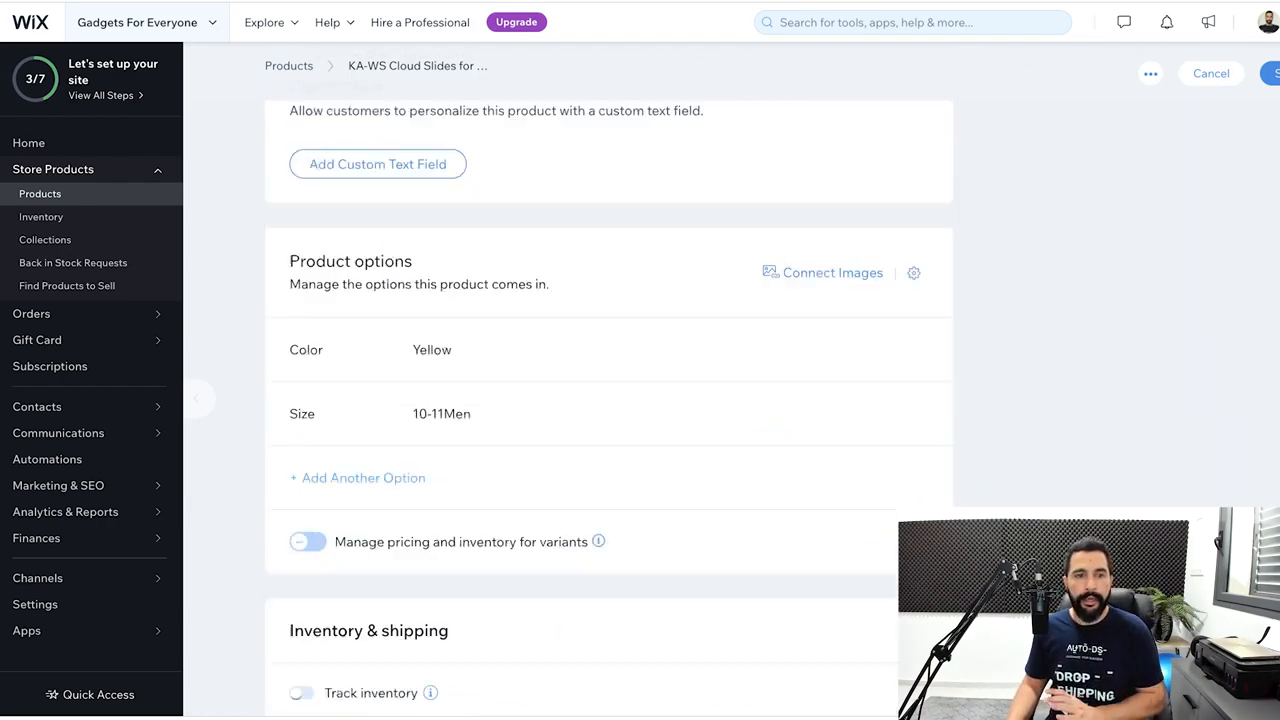
scroll(610, 400, "up", 7)
scroll(610, 400, "down", 3)
Switch to the AutoDS Academy article and read its sections on importing products, optimizing Wix product pages and setting up shipping options
scroll(610, 400, "down", 9)
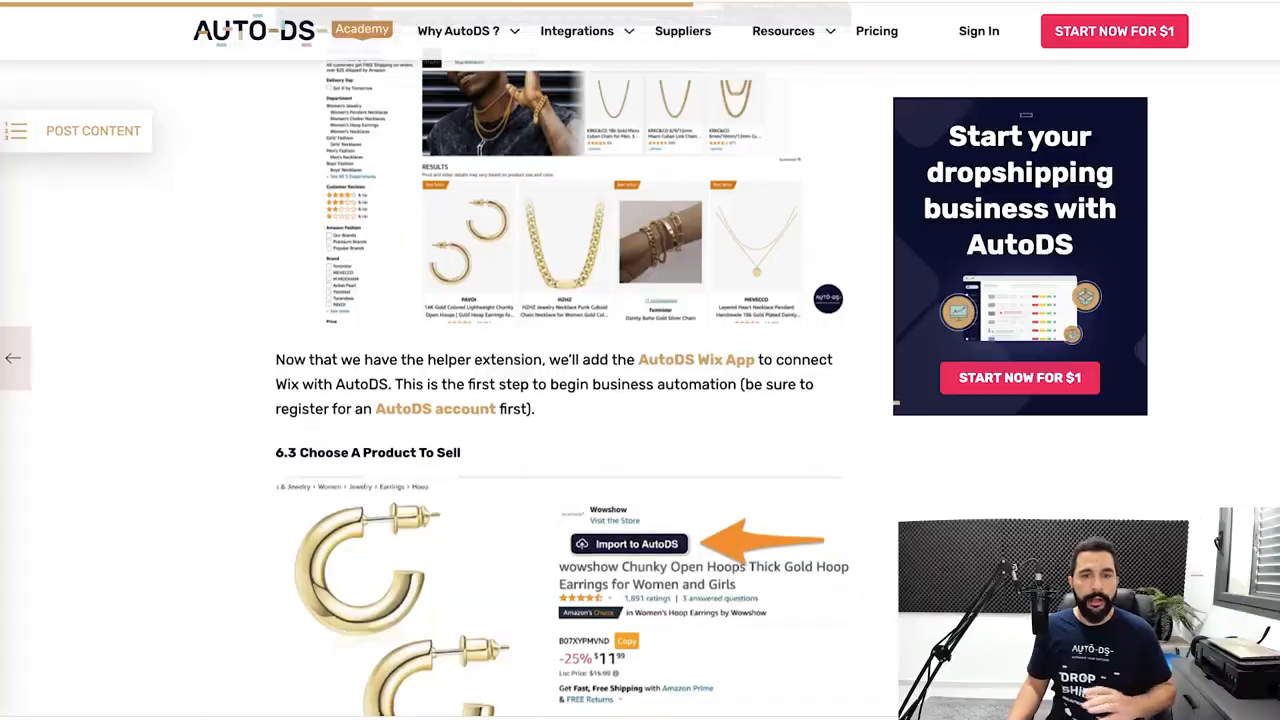
scroll(563, 390, "up", 8)
scroll(563, 390, "down", 2)
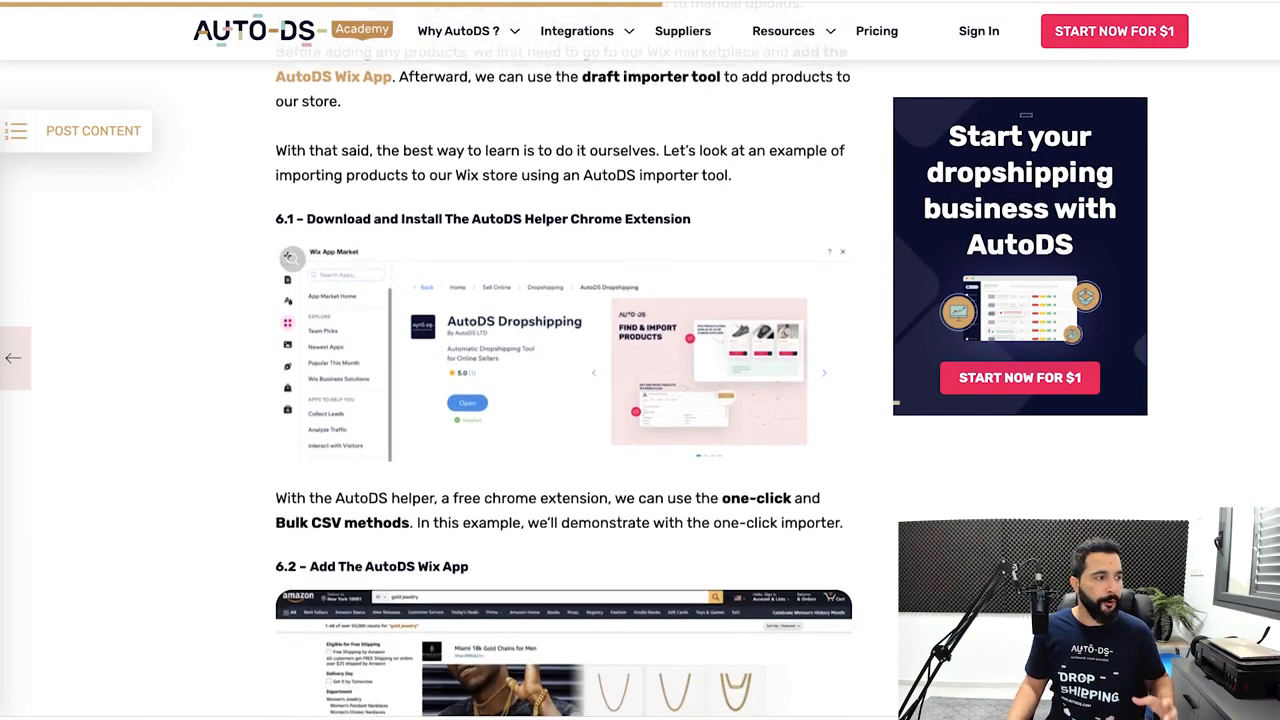
scroll(563, 390, "down", 7)
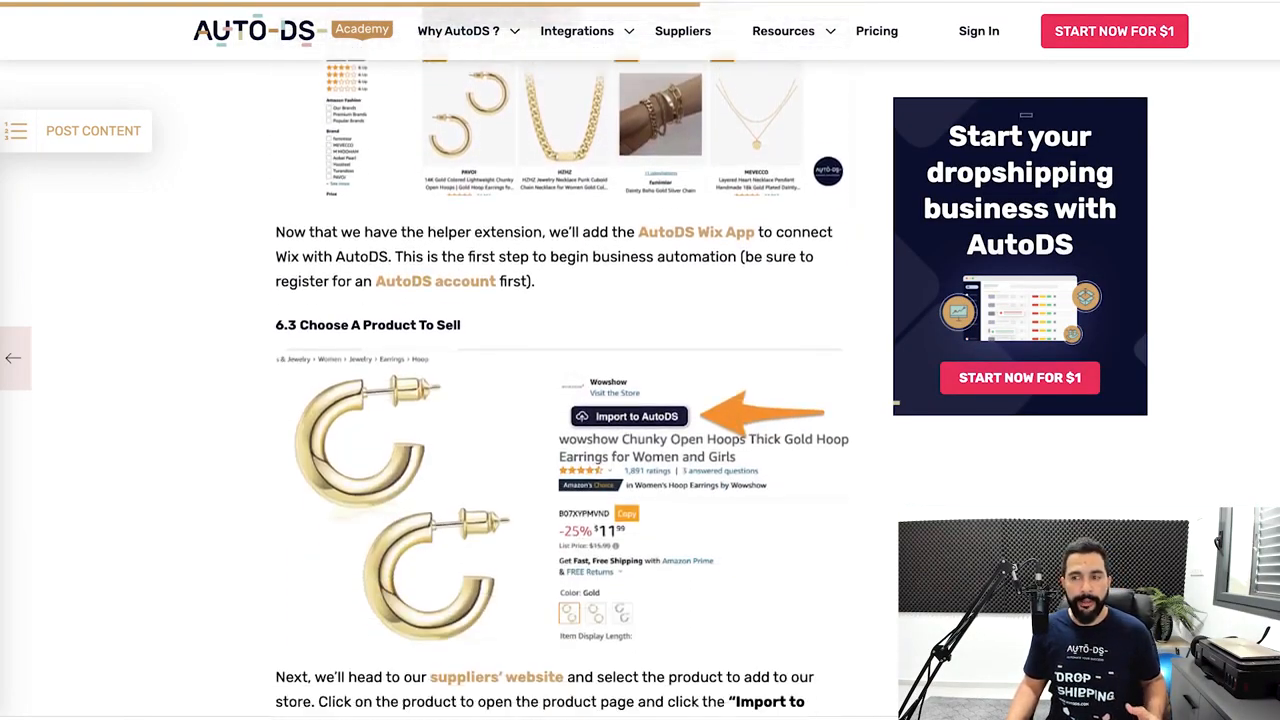
scroll(563, 390, "down", 10)
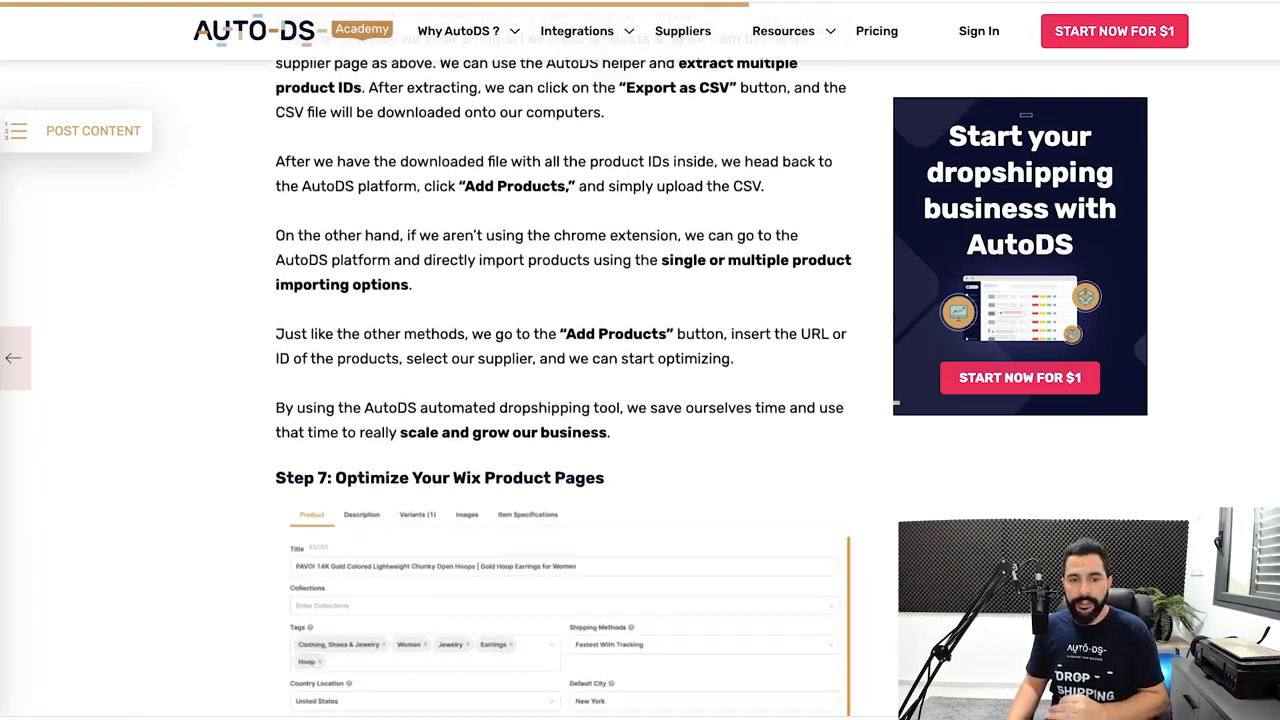
scroll(563, 390, "down", 6)
scroll(563, 390, "up", 6)
scroll(563, 390, "down", 1)
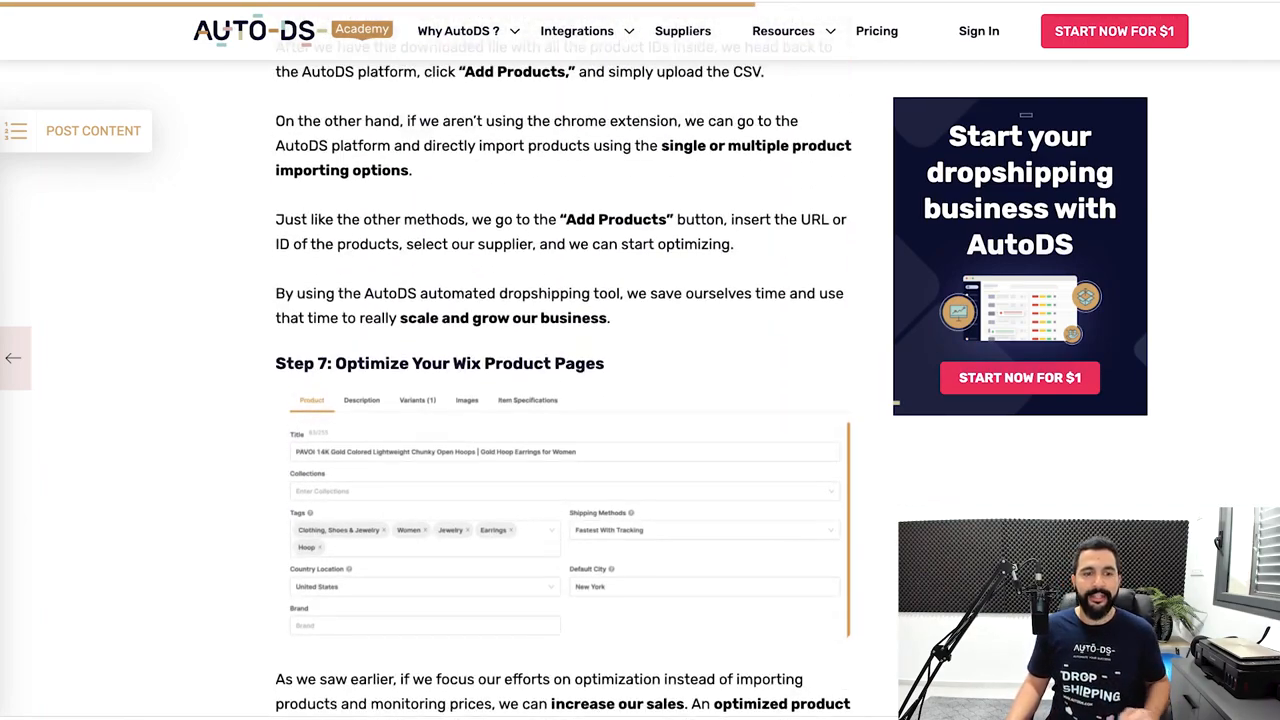
scroll(563, 390, "up", 1)
scroll(563, 390, "down", 3)
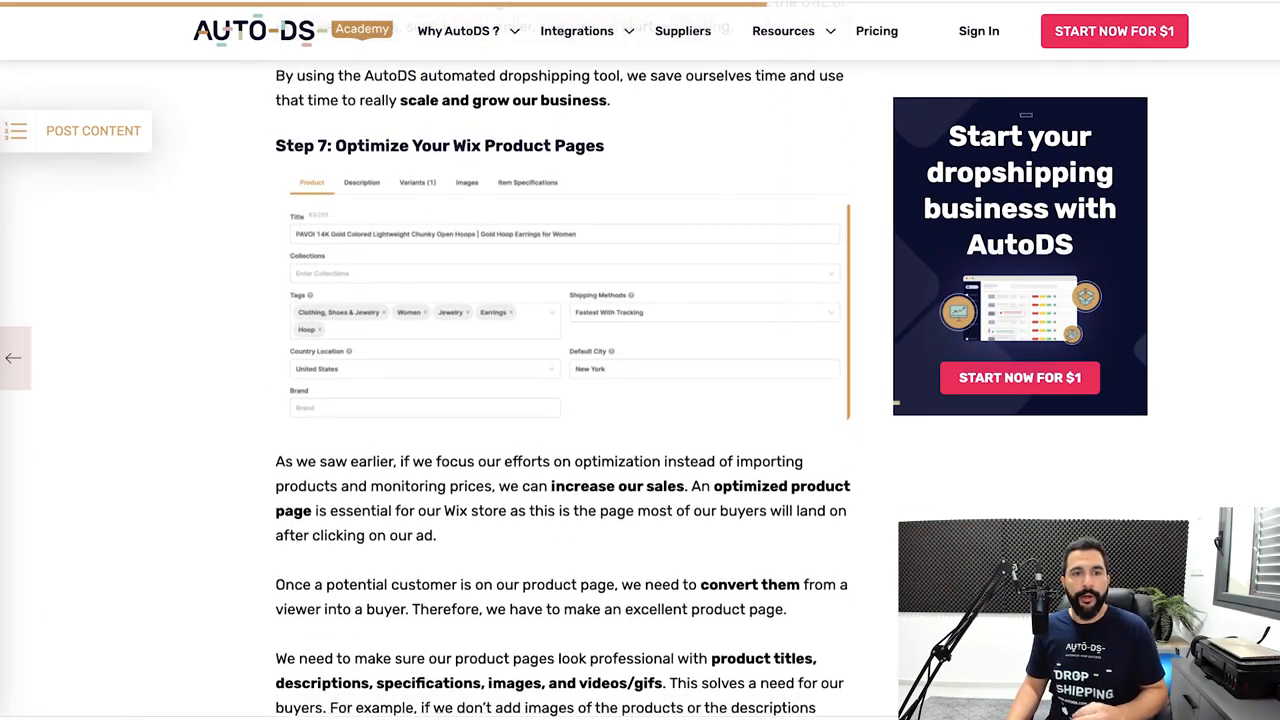
scroll(563, 390, "down", 8)
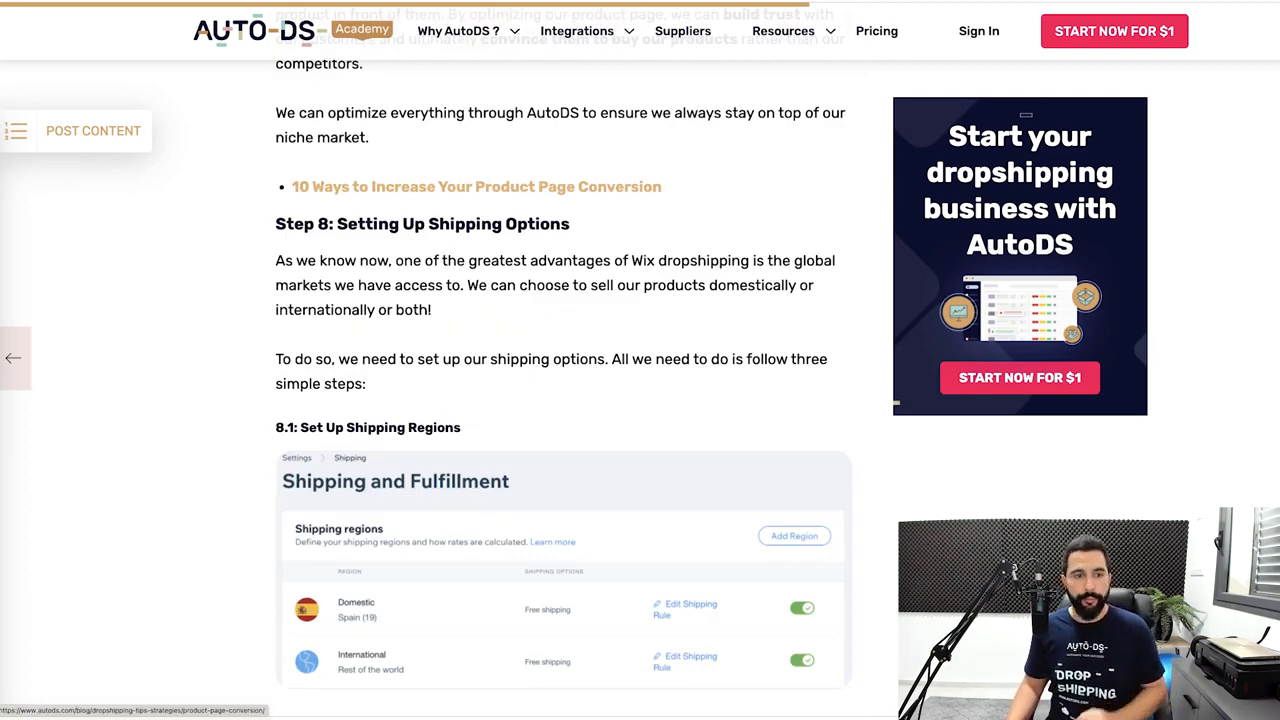
scroll(476, 186, "down", 1)
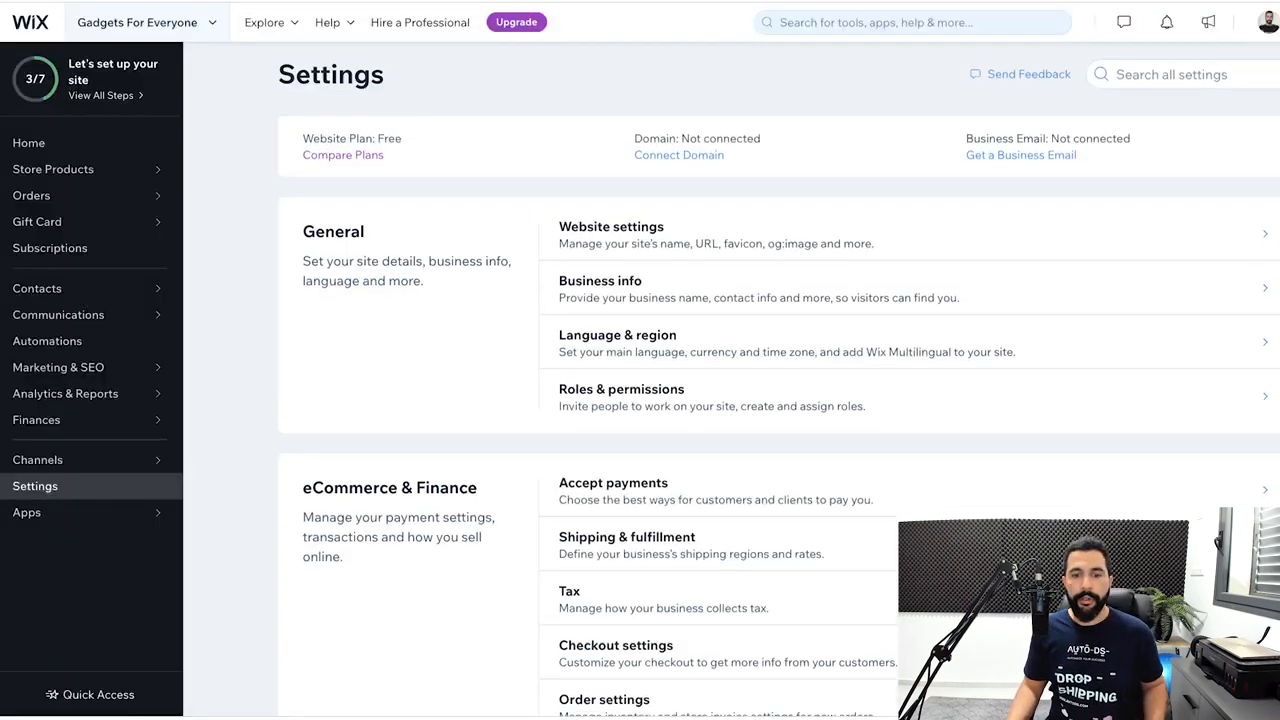
Switch to the Wix settings, start a new region under Shipping & fulfillment and review its shipping, local delivery and local pickup sections
scroll(640, 310, "down", 2)
left_click(640, 363)
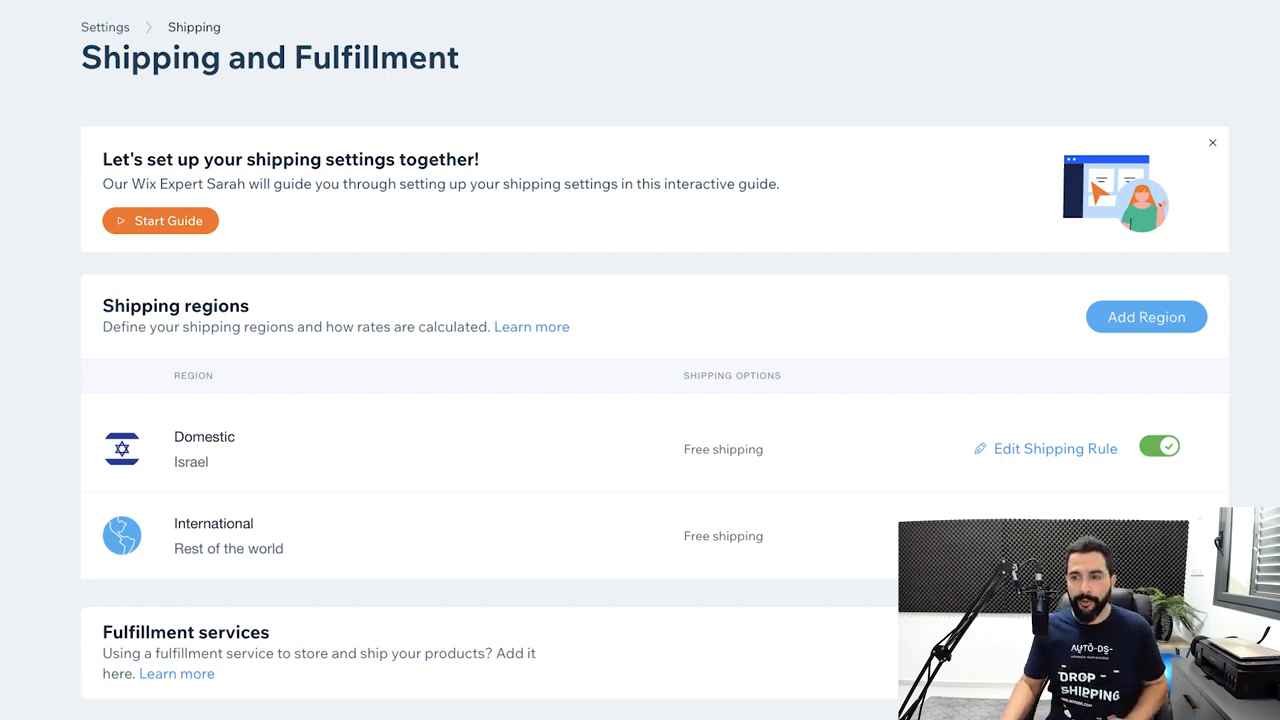
left_click(1147, 317)
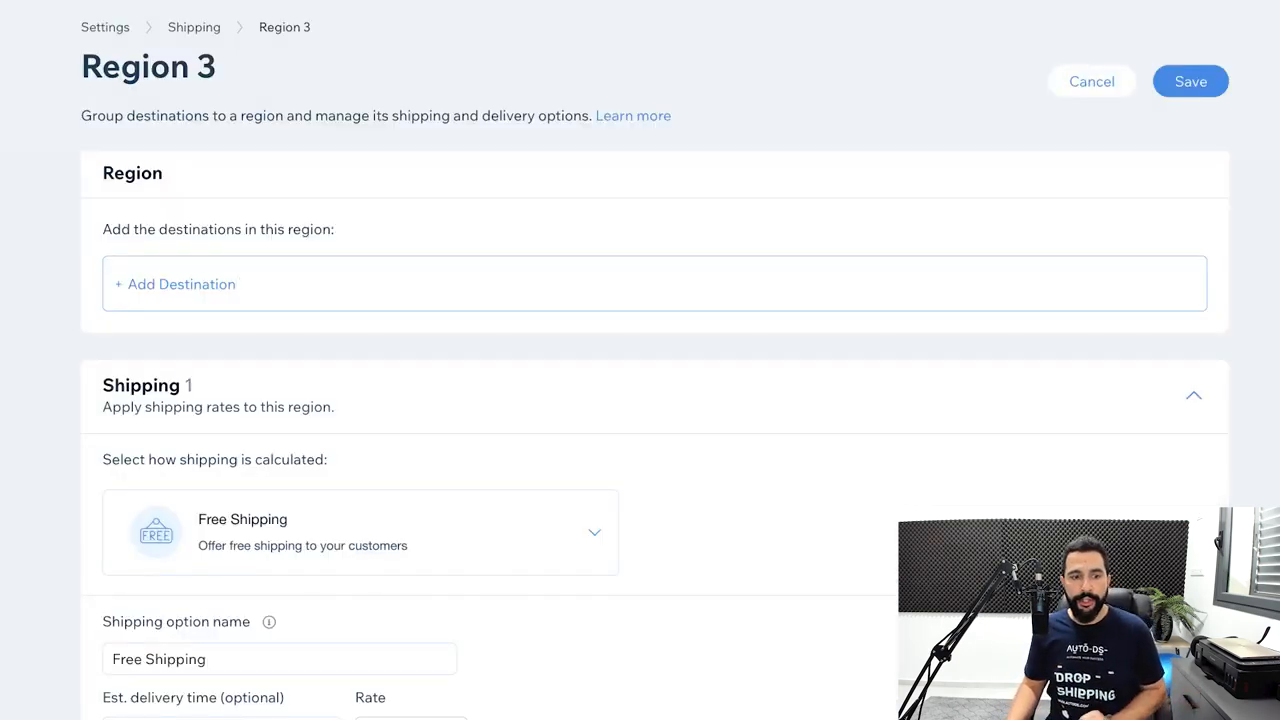
scroll(640, 400, "down", 3)
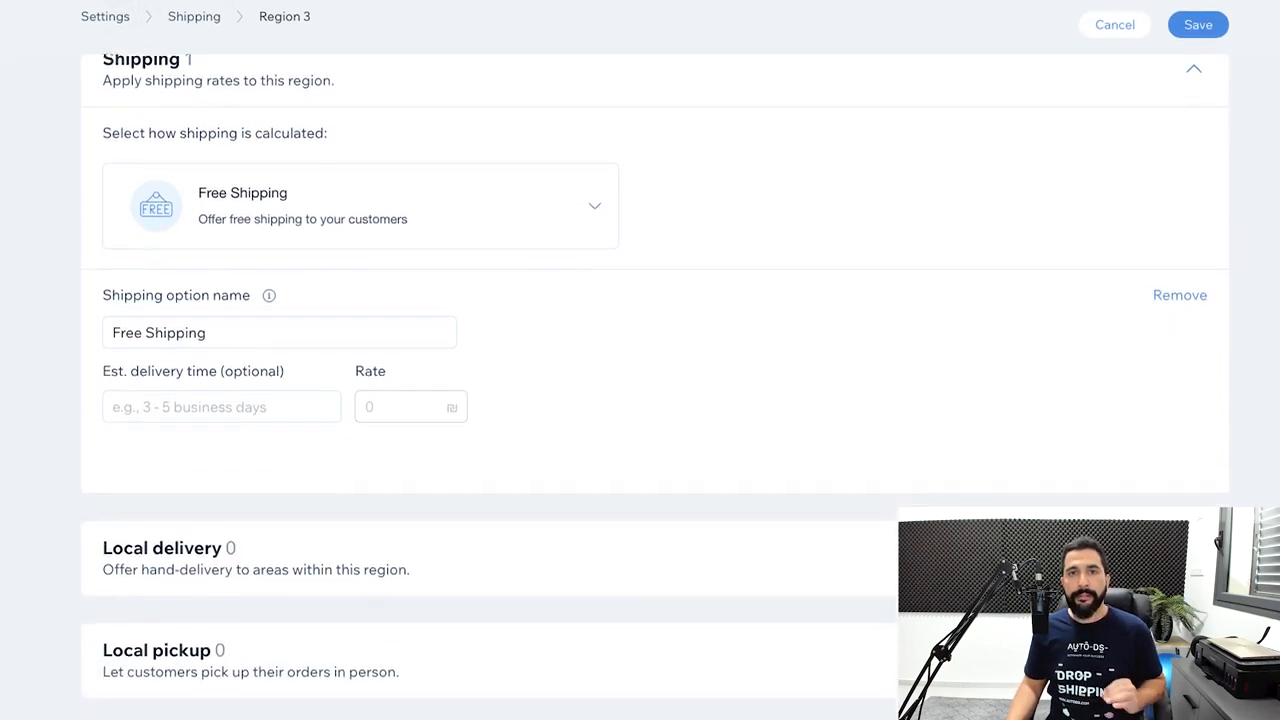
scroll(640, 400, "down", 1)
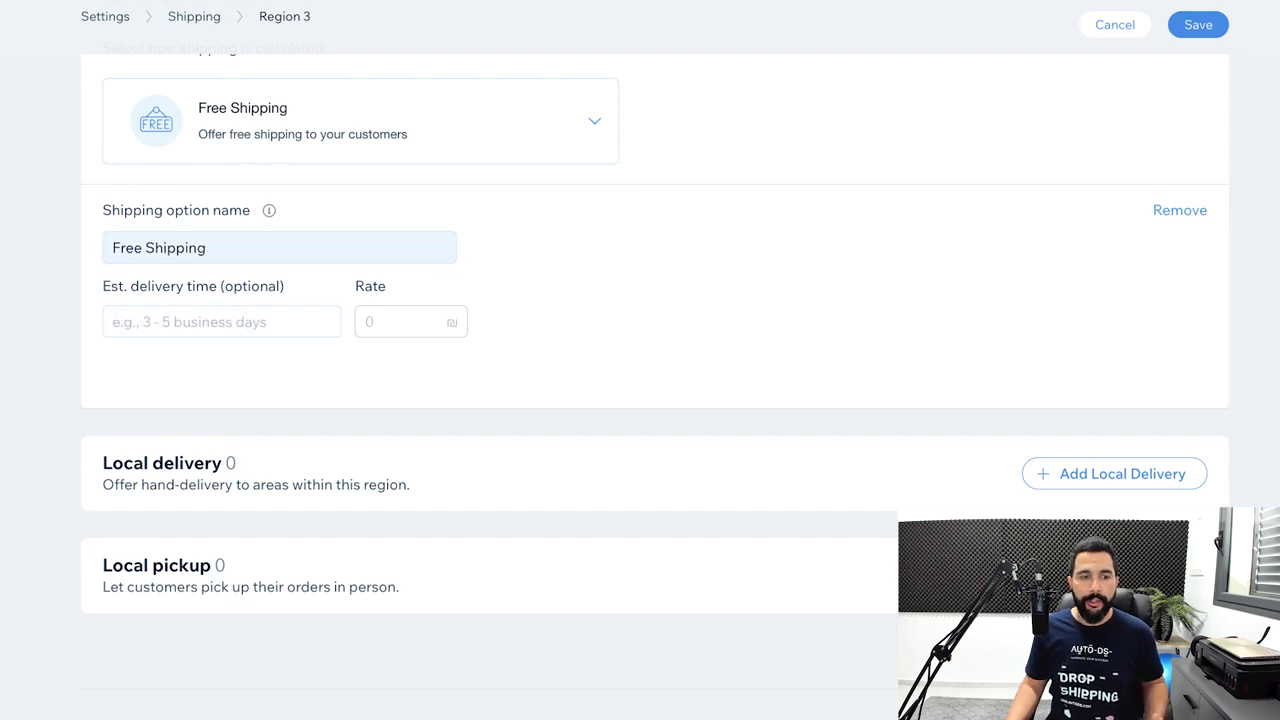
scroll(640, 400, "up", 2)
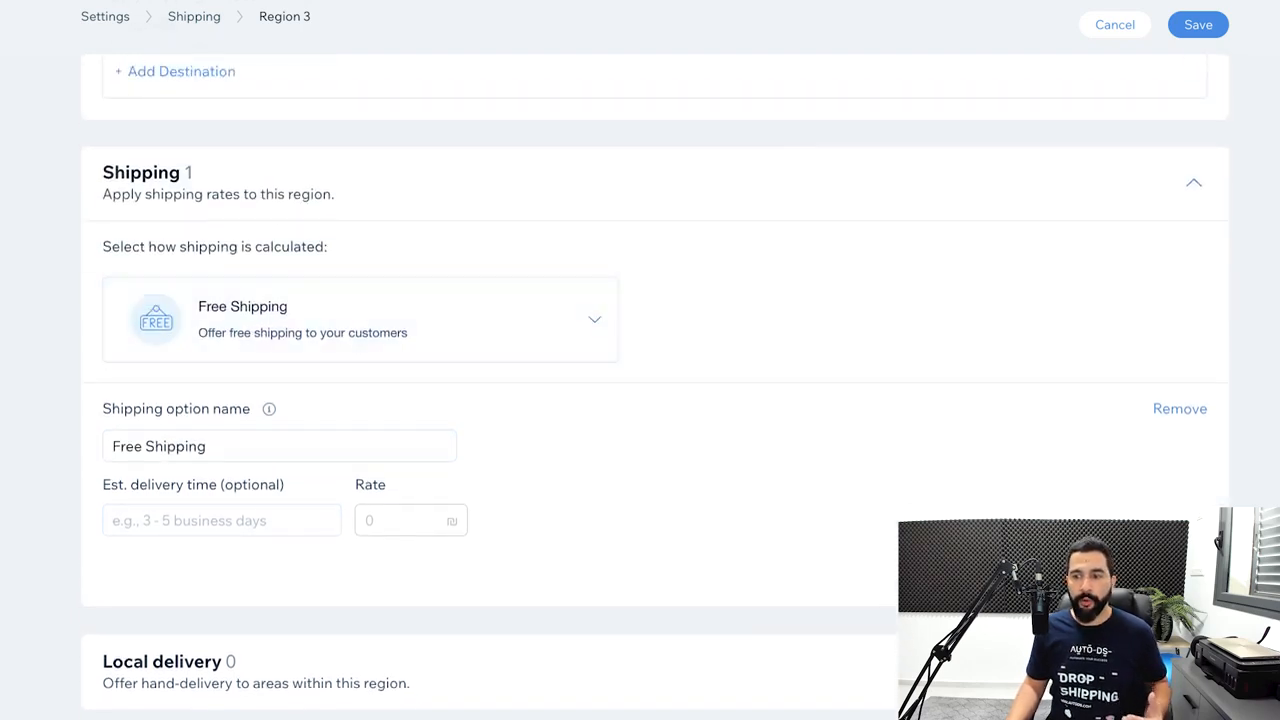
scroll(640, 400, "down", 1)
scroll(640, 400, "down", 1)
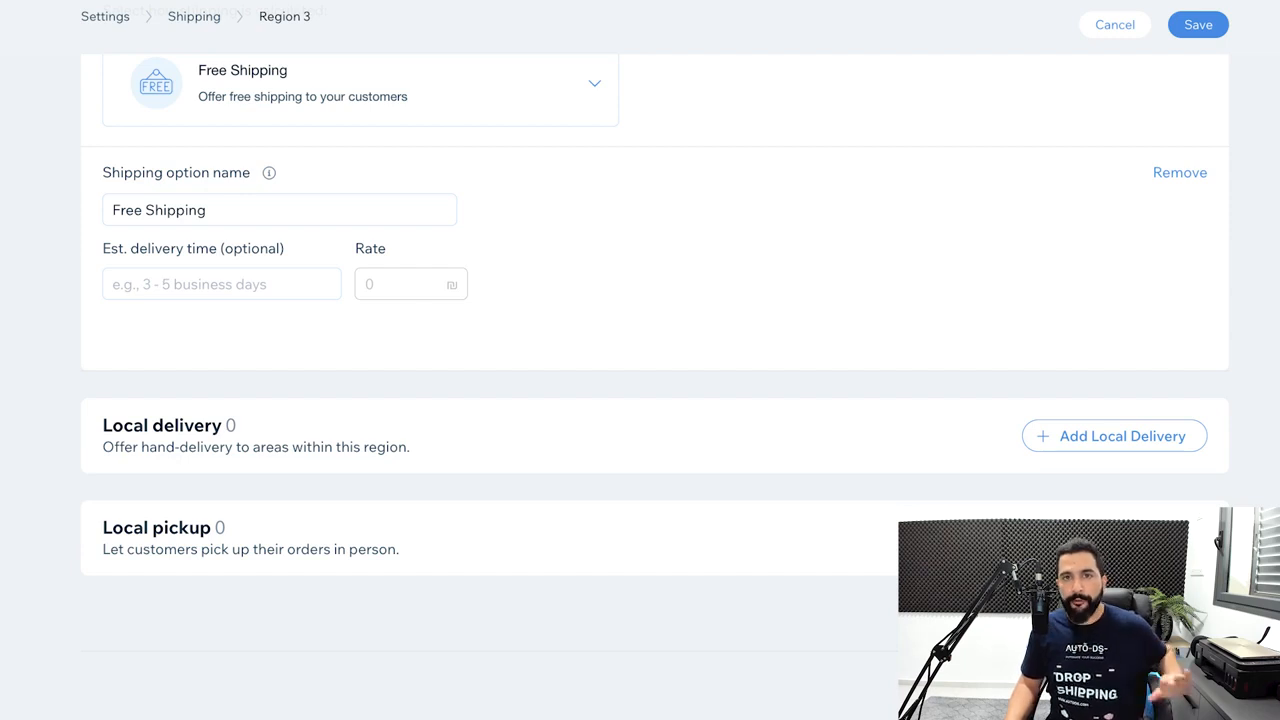
scroll(640, 400, "up", 5)
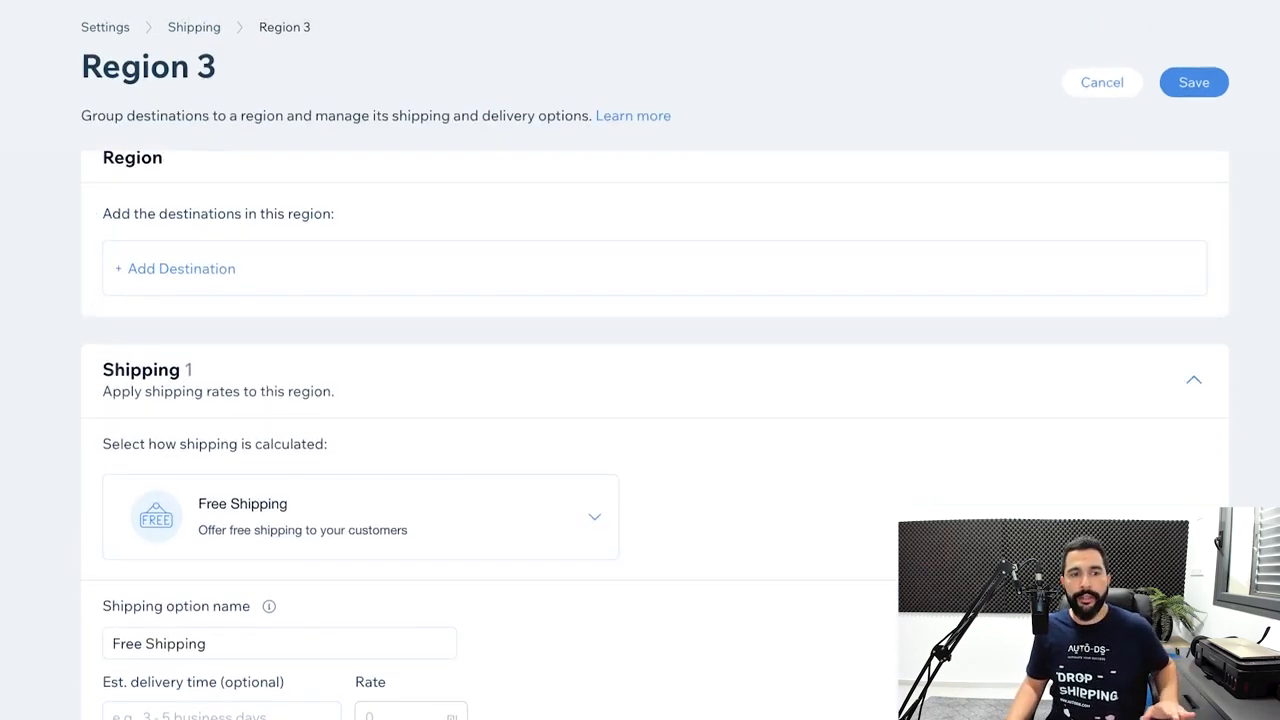
Add United States as the destination of the new shipping region
left_click(182, 269)
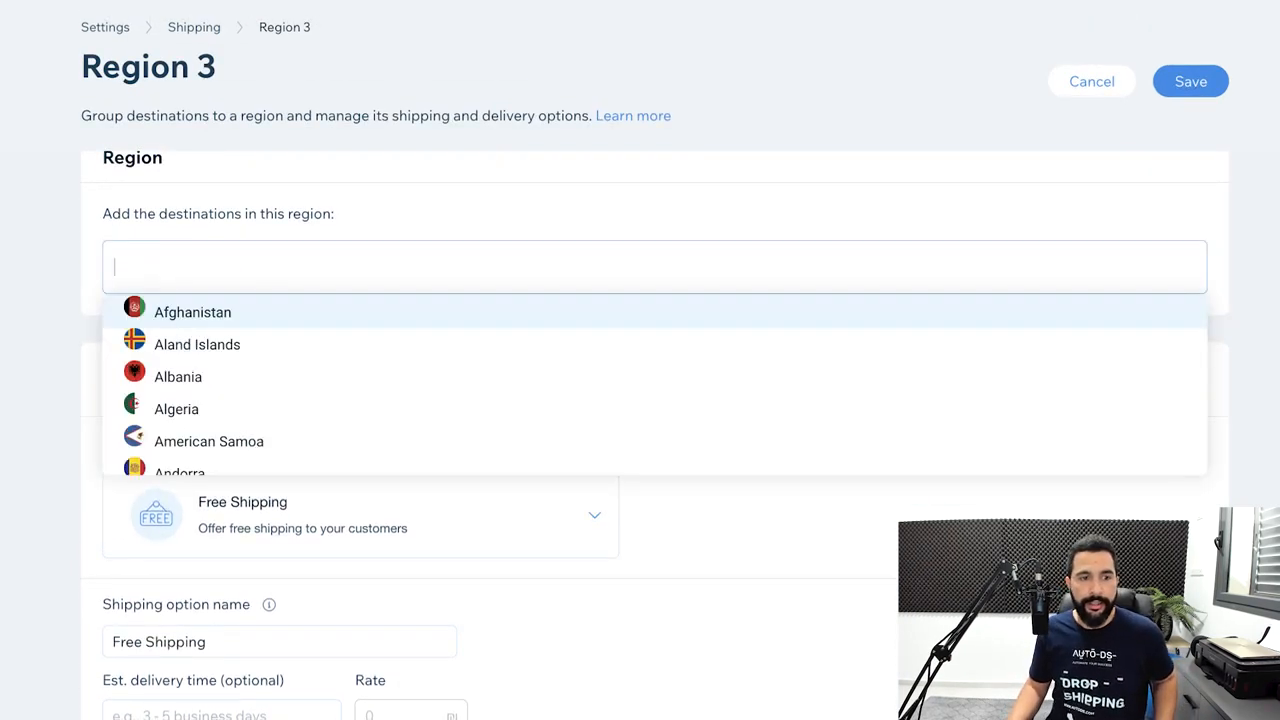
type("y")
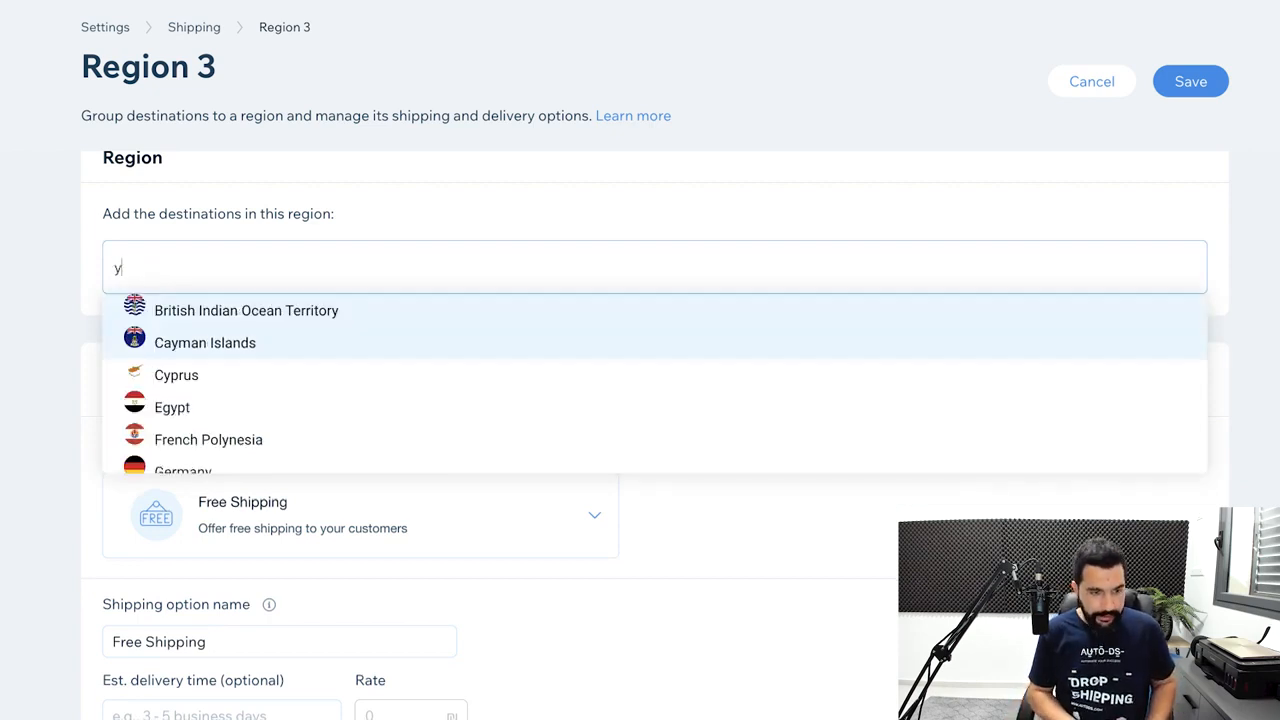
key("BackSpace")
type("unit")
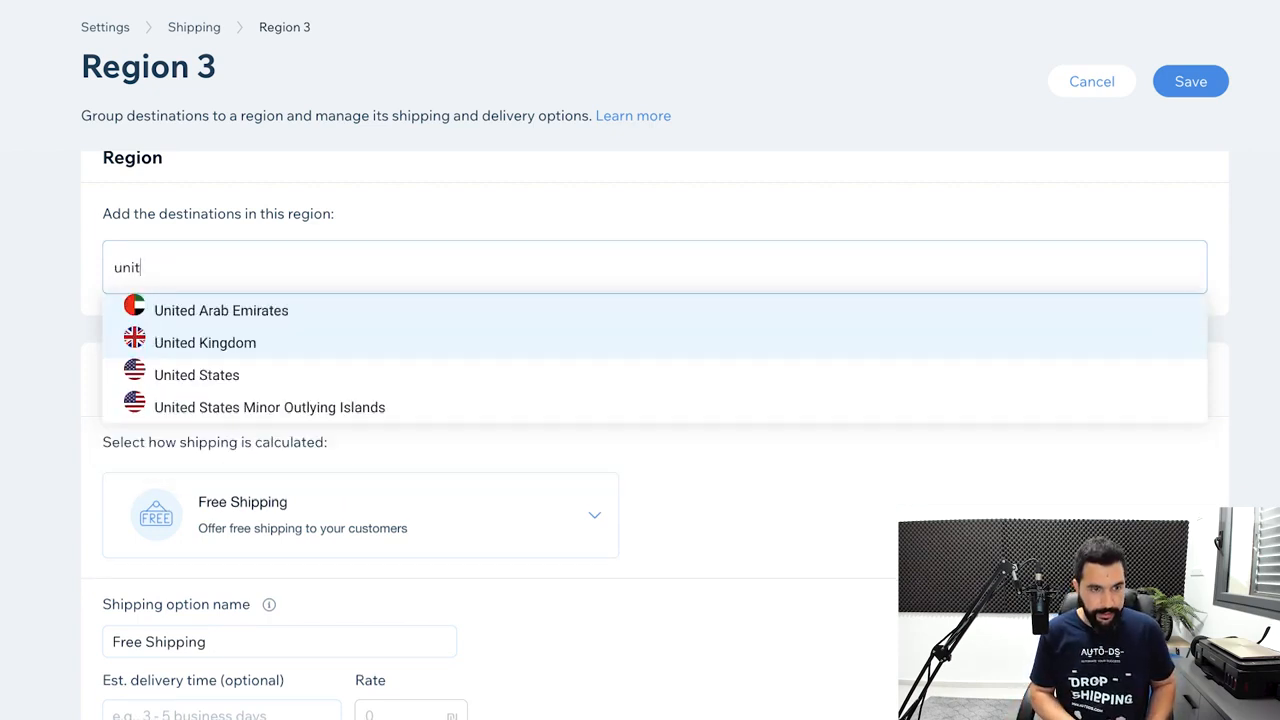
key("Down")
key("Return")
Examine the shipping calculation methods available for the new region, keeping Free Shipping selected
scroll(360, 310, "down", 2)
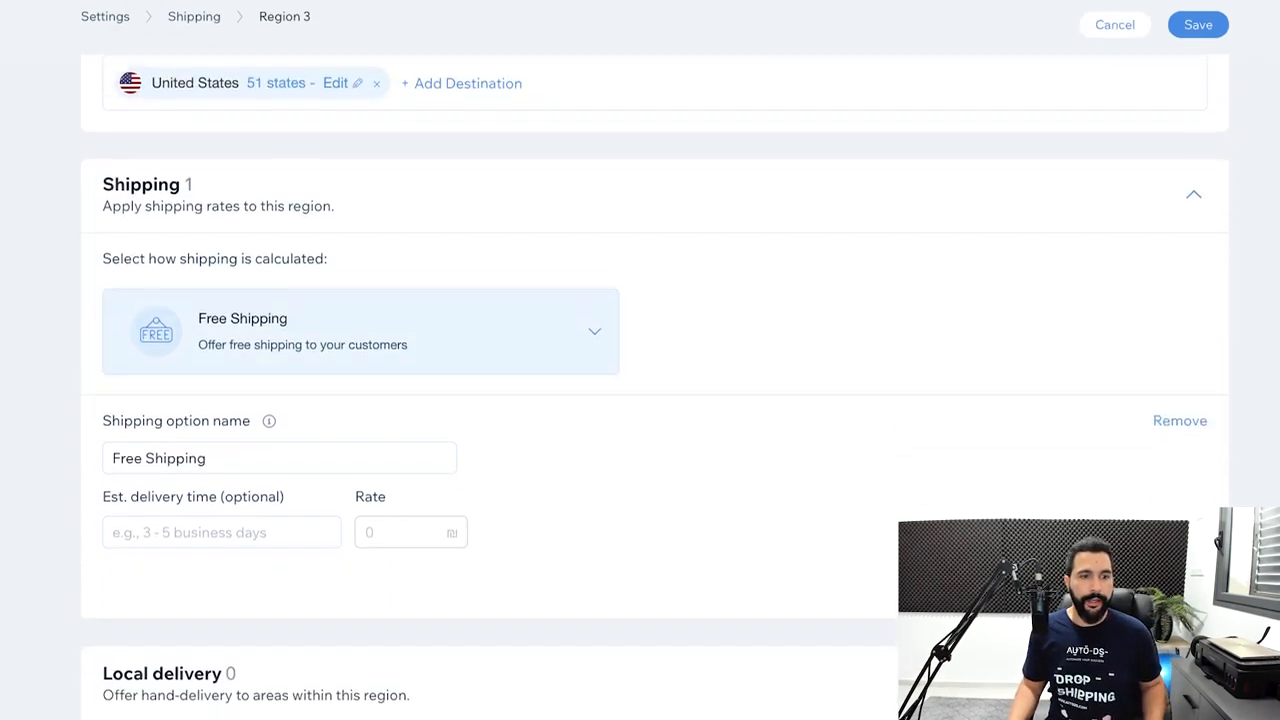
left_click(360, 310)
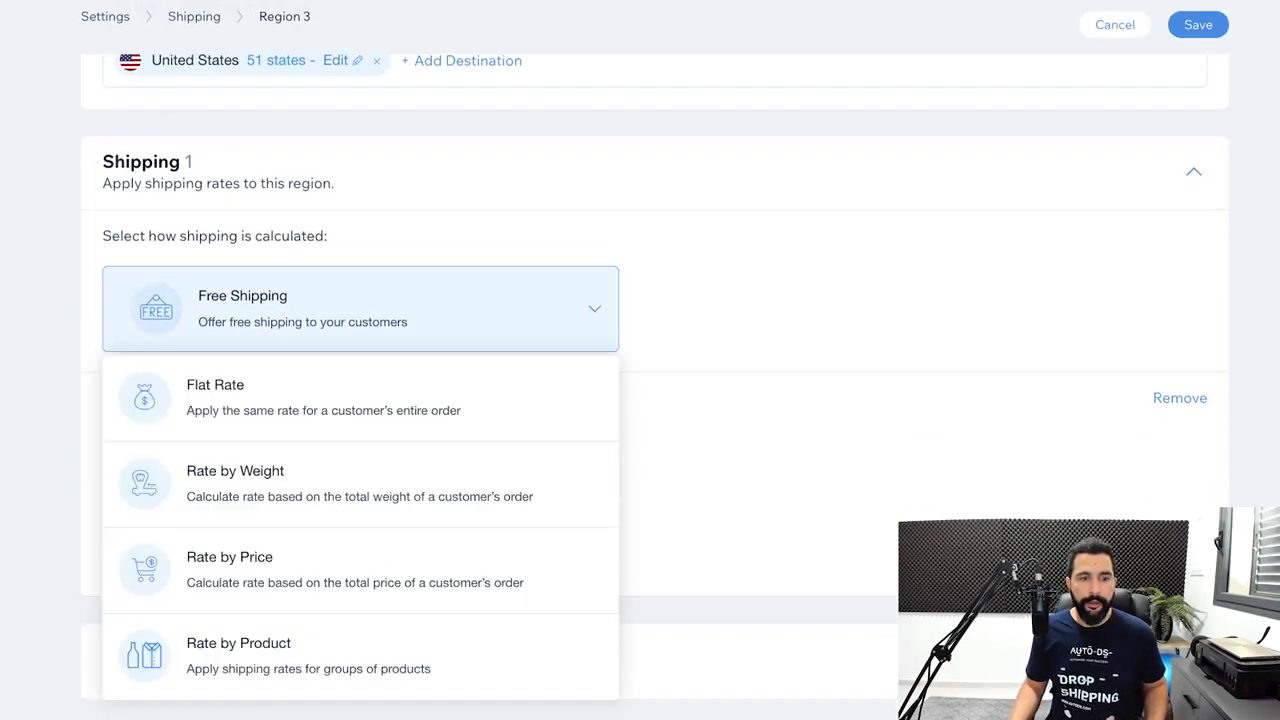
key("Escape")
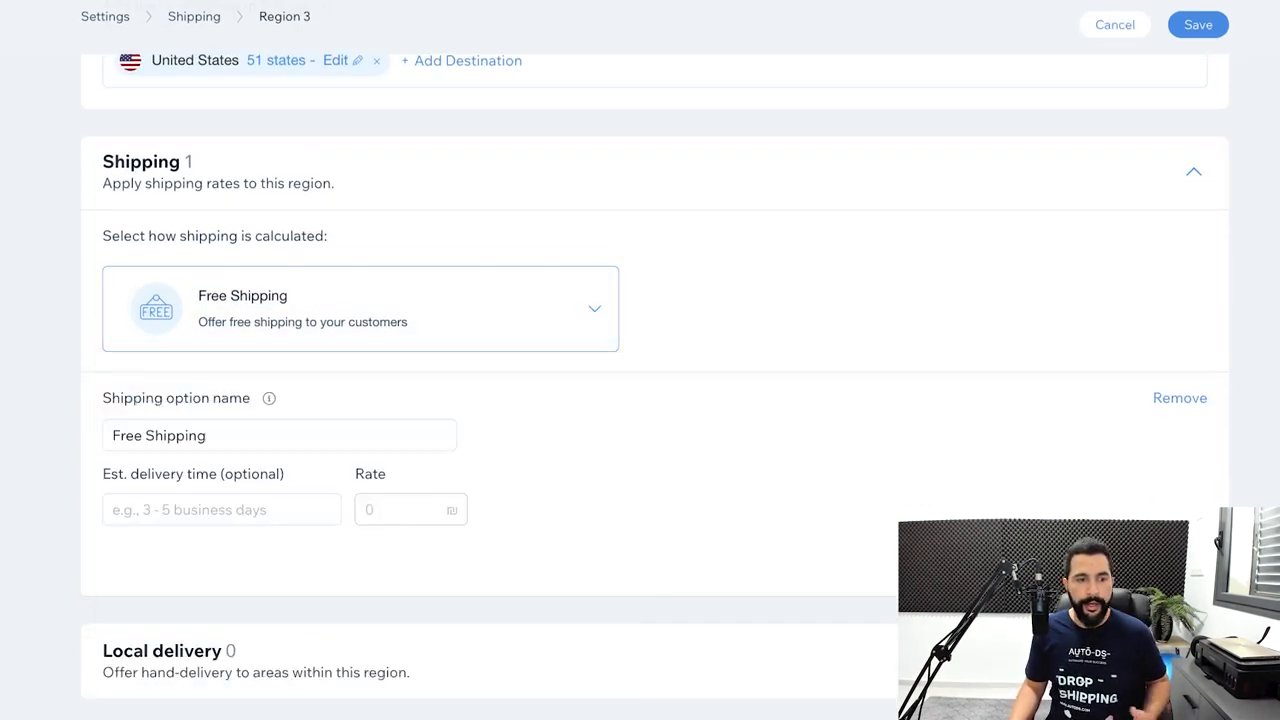
scroll(360, 310, "down", 2)
left_click(360, 95)
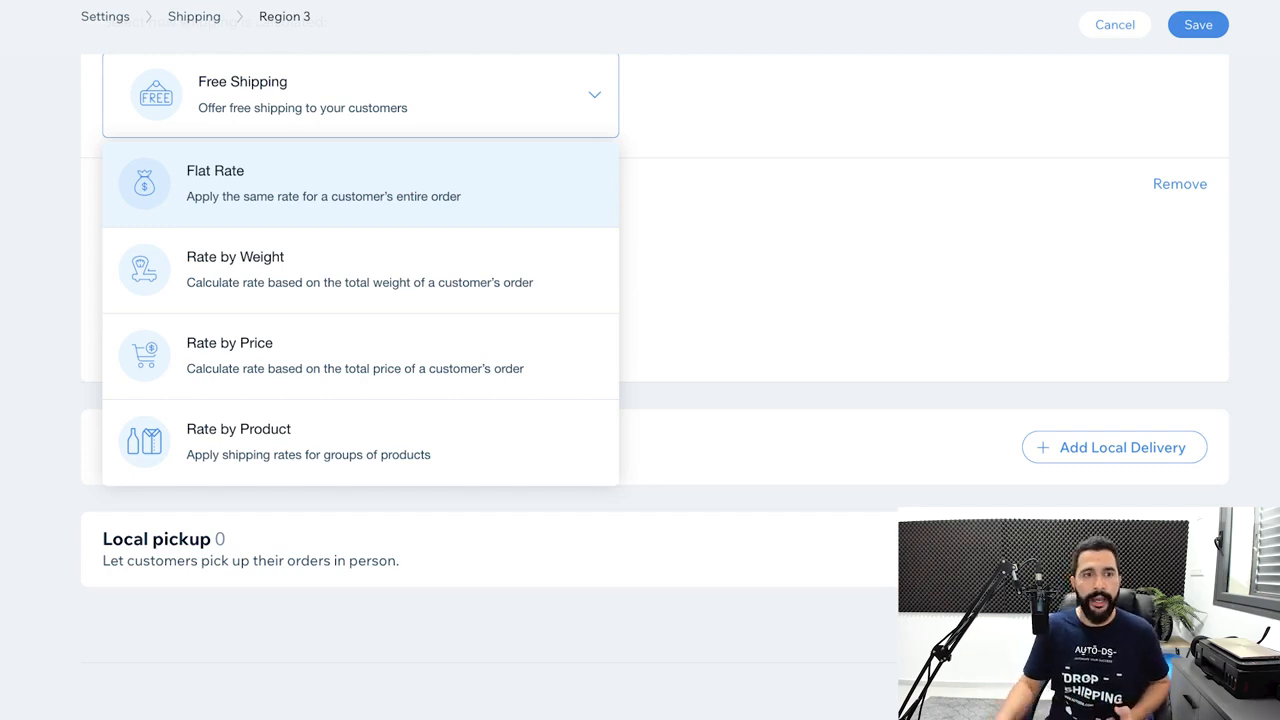
key("Escape")
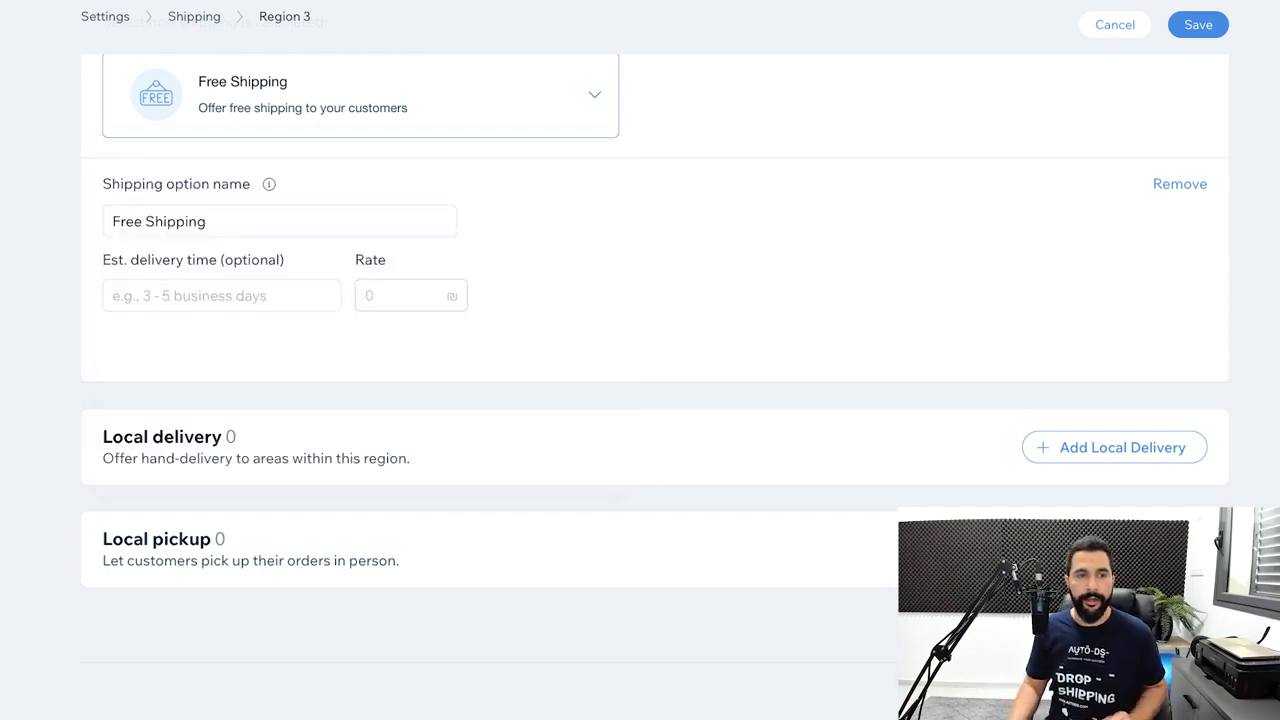
Review the new region's destination and free shipping settings, and go back to the shipping overview
scroll(654, 386, "up", 4)
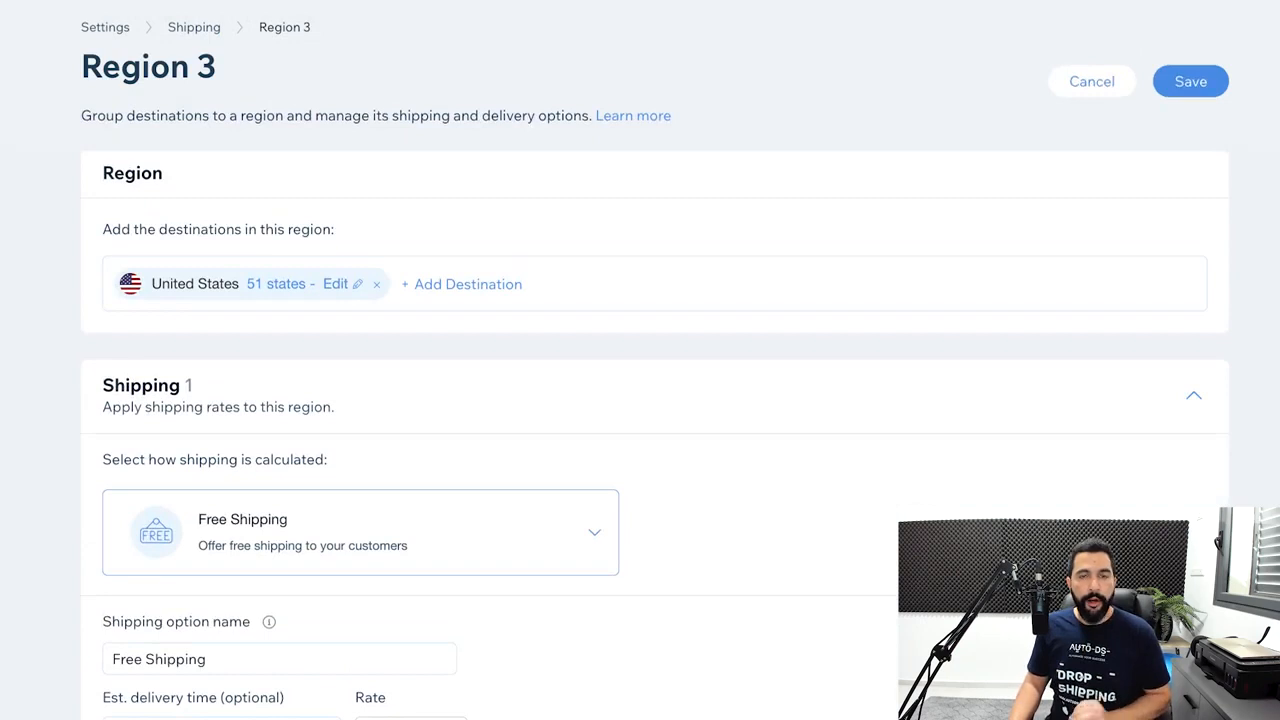
scroll(360, 330, "down", 2)
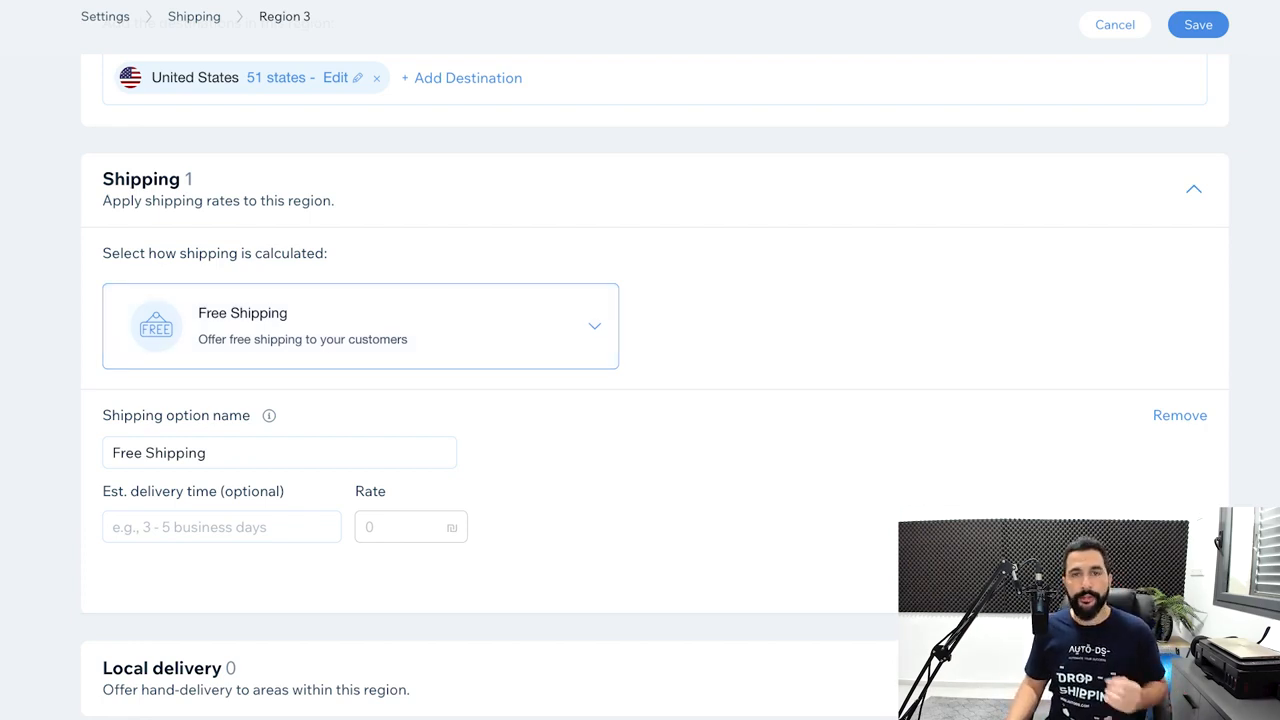
scroll(640, 360, "down", 3)
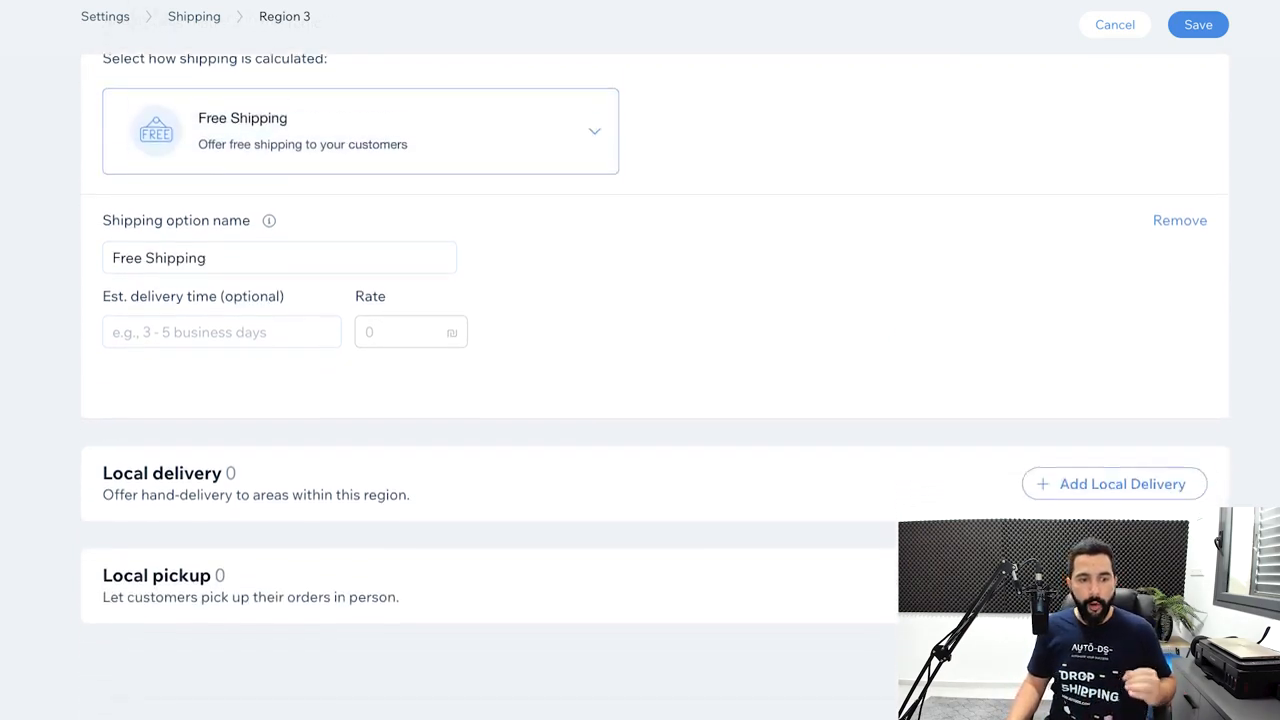
scroll(640, 360, "up", 4)
scroll(640, 360, "up", 1)
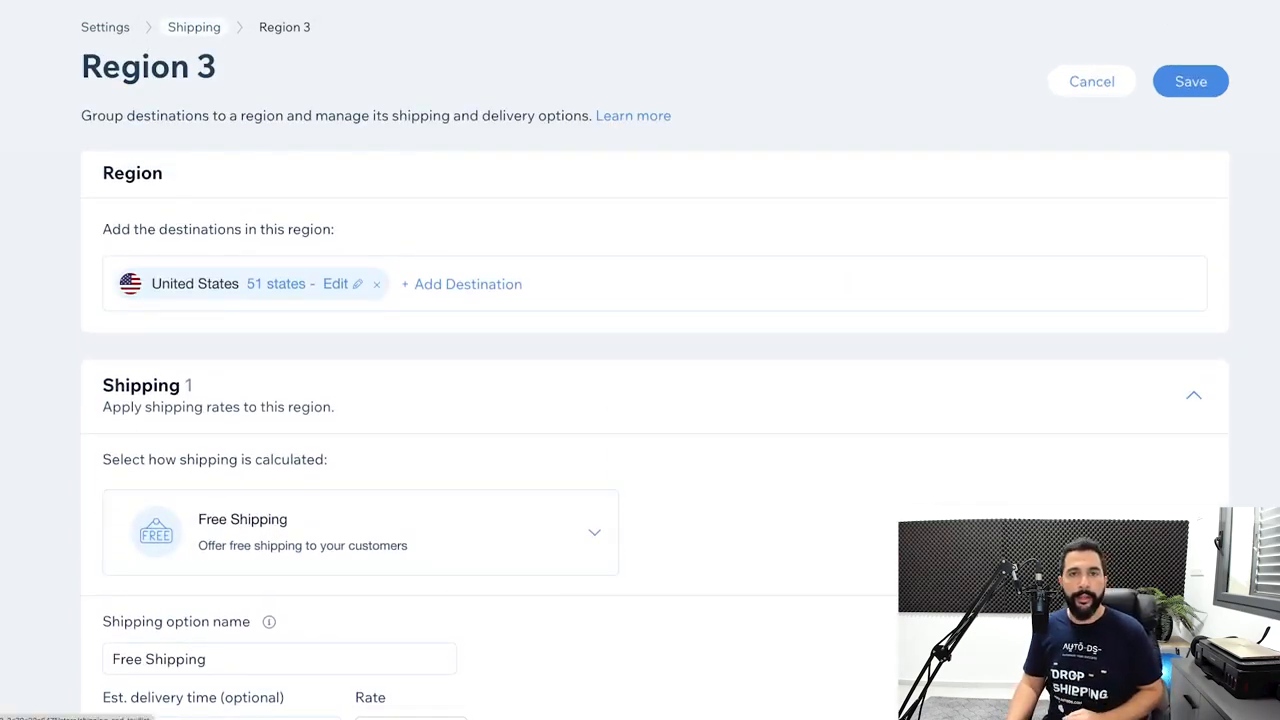
left_click(194, 27)
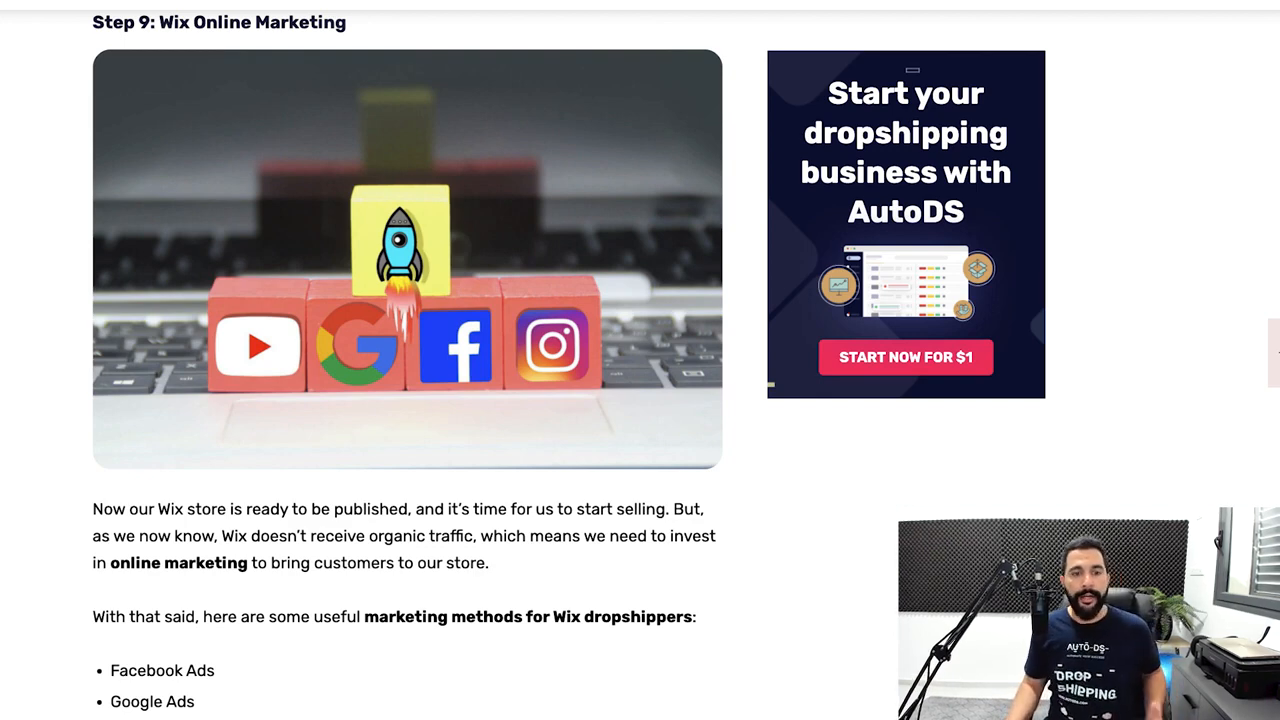
Switch to the AutoDS article and read Step 9 on Wix online marketing methods and PPC ads
scroll(408, 360, "down", 1)
scroll(408, 363, "down", 5)
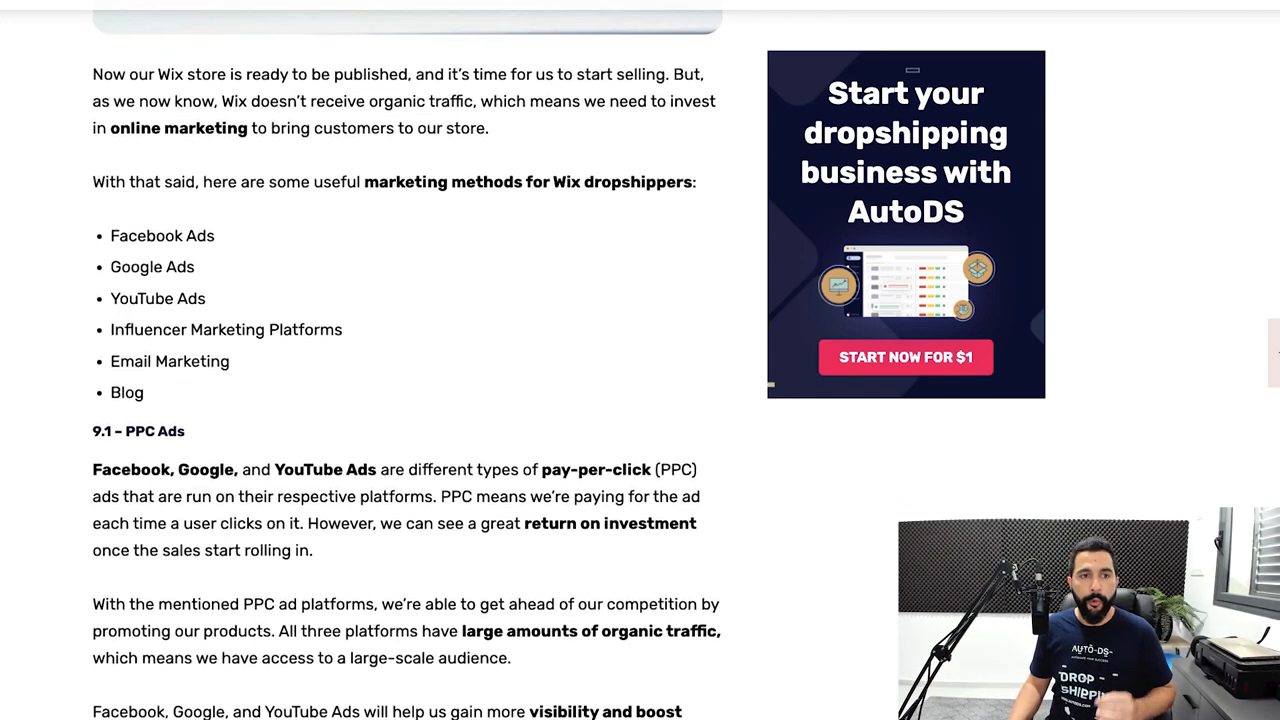